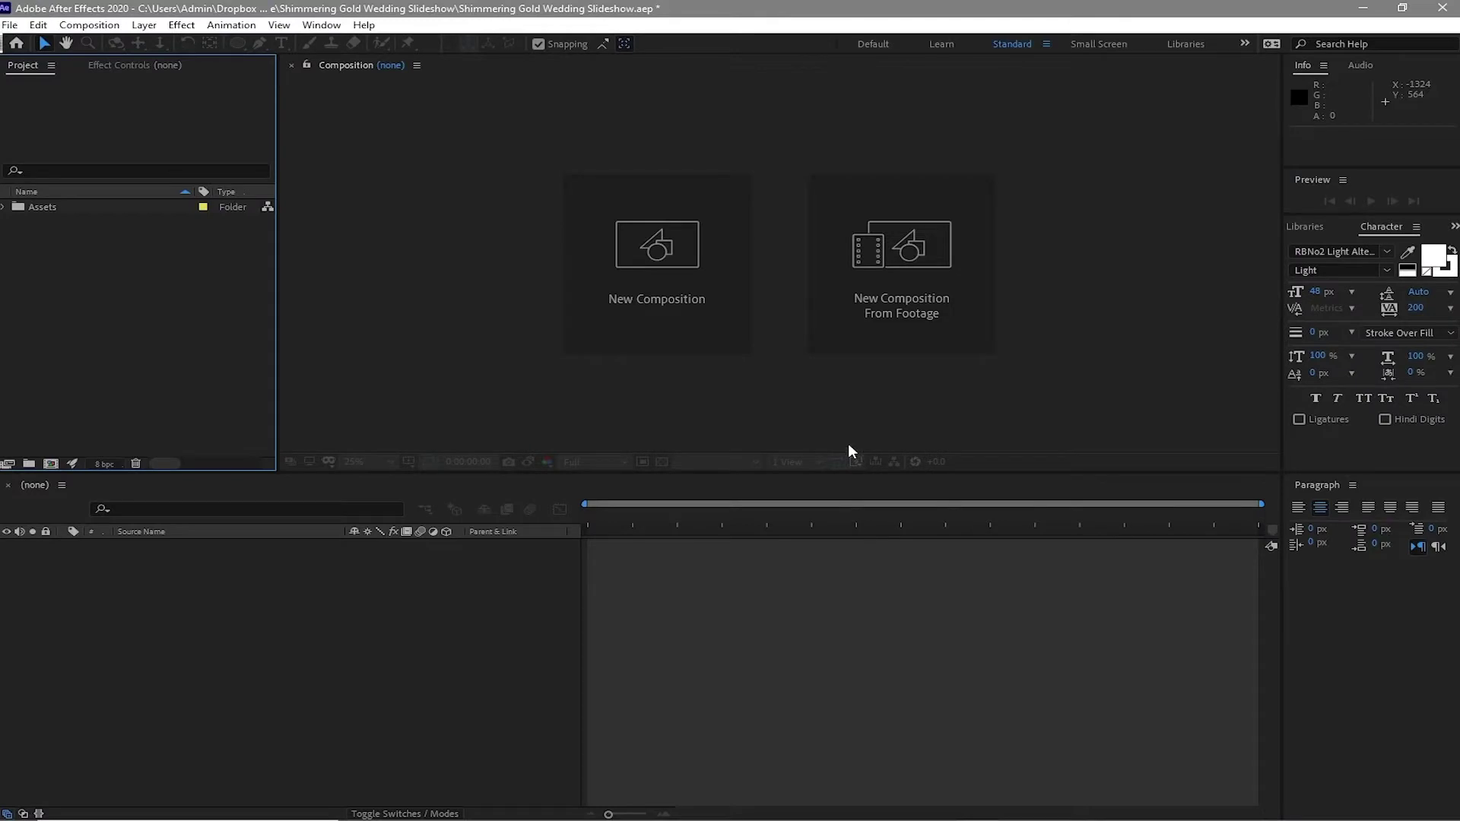
Create a 1920 x 1080 composition at 30 fps, 10 seconds long, named "Placehlder 1".
{"action": "left_click", "coordinate": [99, 26]}
{"action": "left_click", "coordinate": [111, 47]}
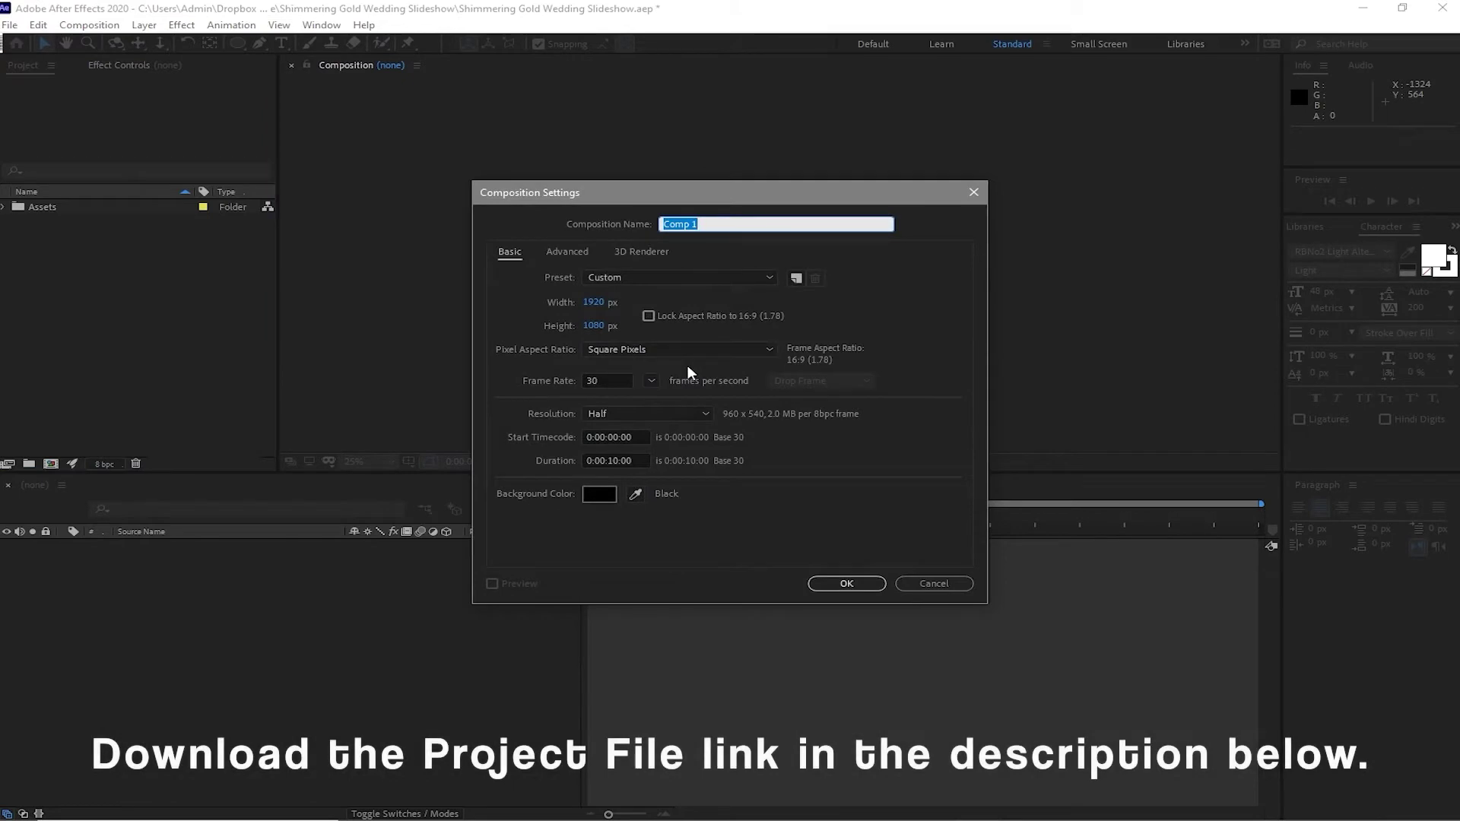
{"action": "type", "text": "Placehlder 1"}
{"action": "left_click", "coordinate": [848, 587]}
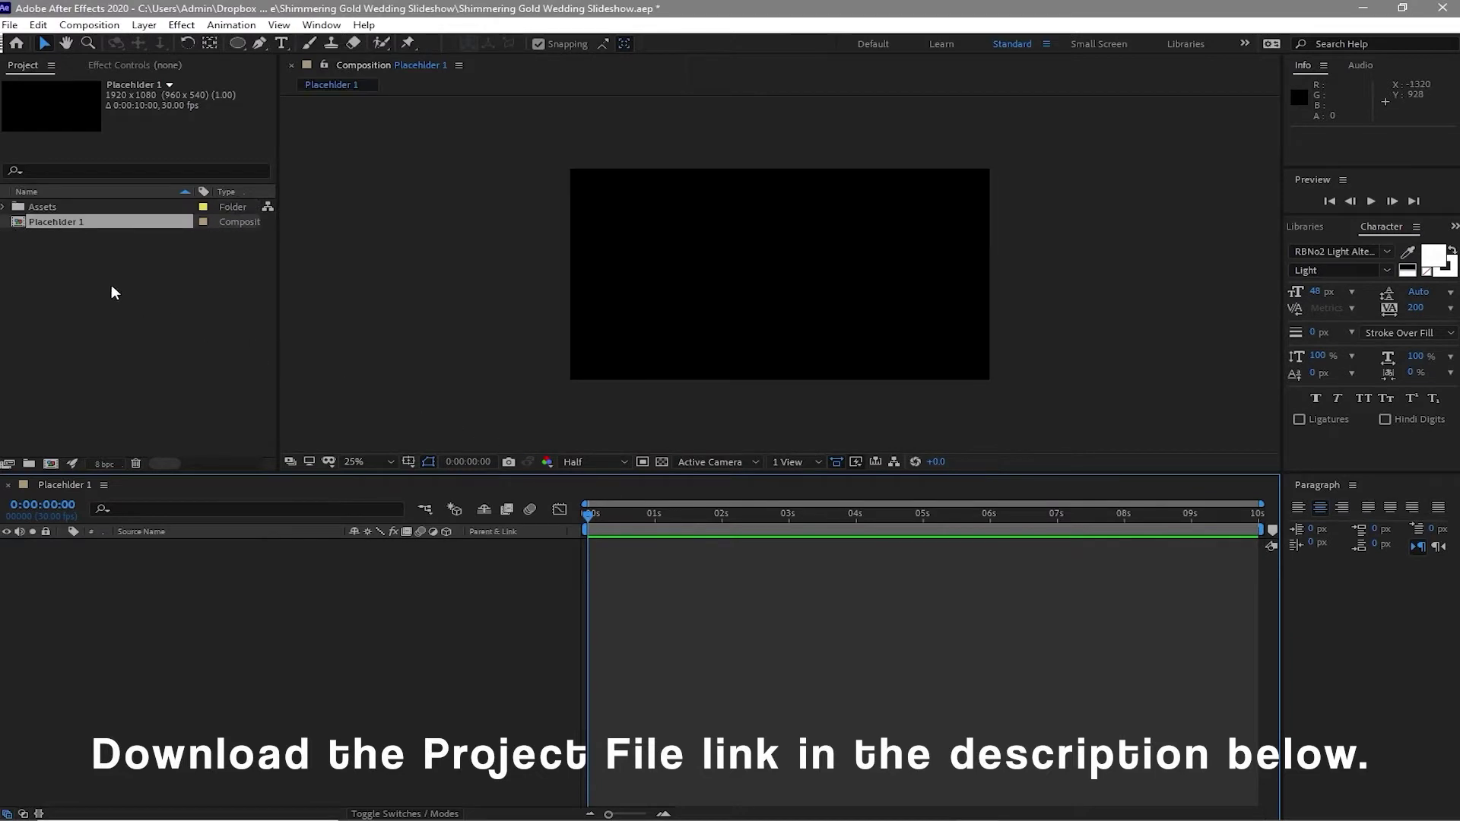
Add the gold frame image Animation 2166.png from the Textures and Images folder to the composition as its only layer.
{"action": "left_click", "coordinate": [4, 207]}
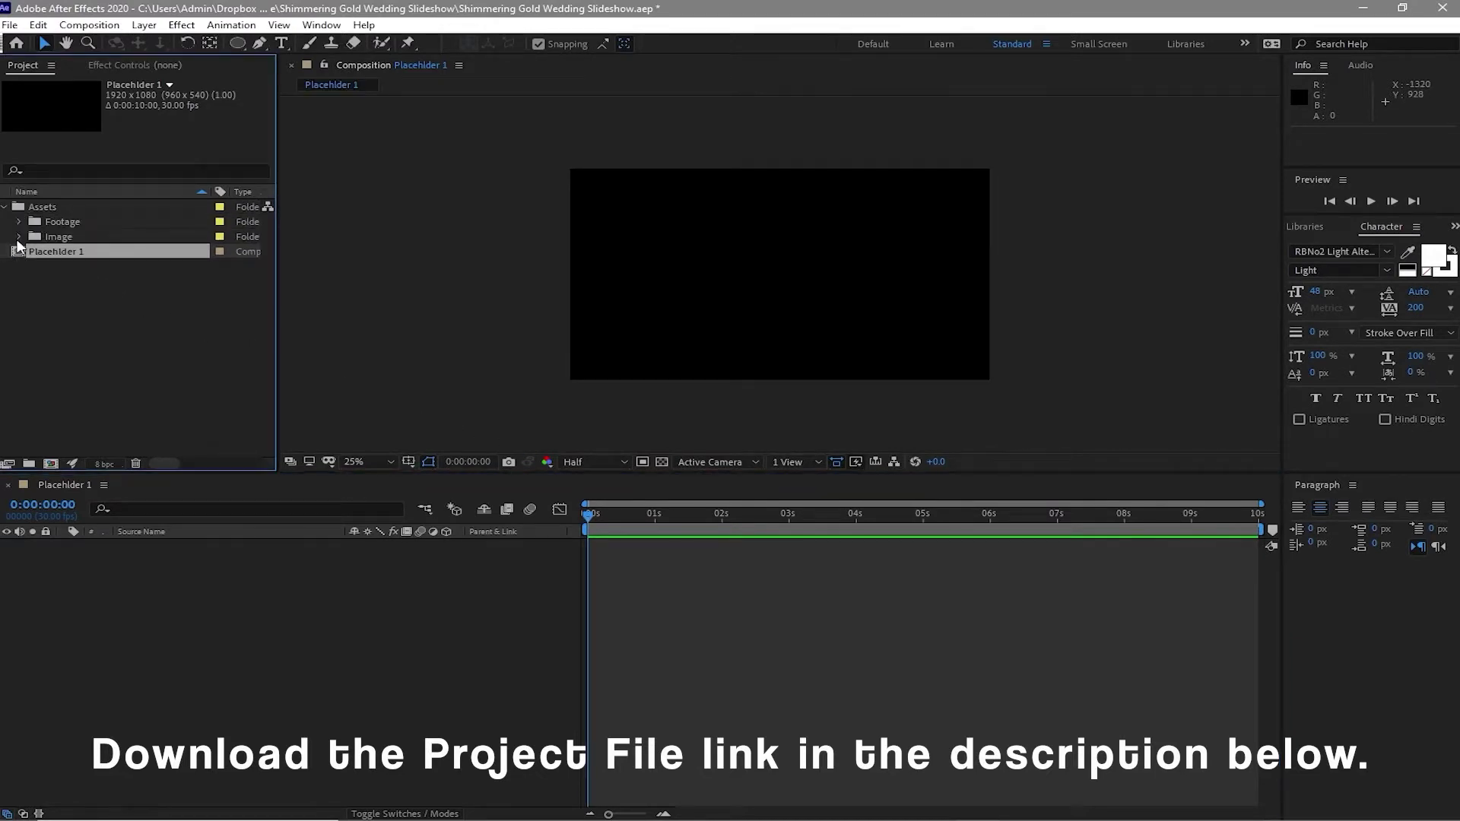
{"action": "left_click", "coordinate": [19, 236]}
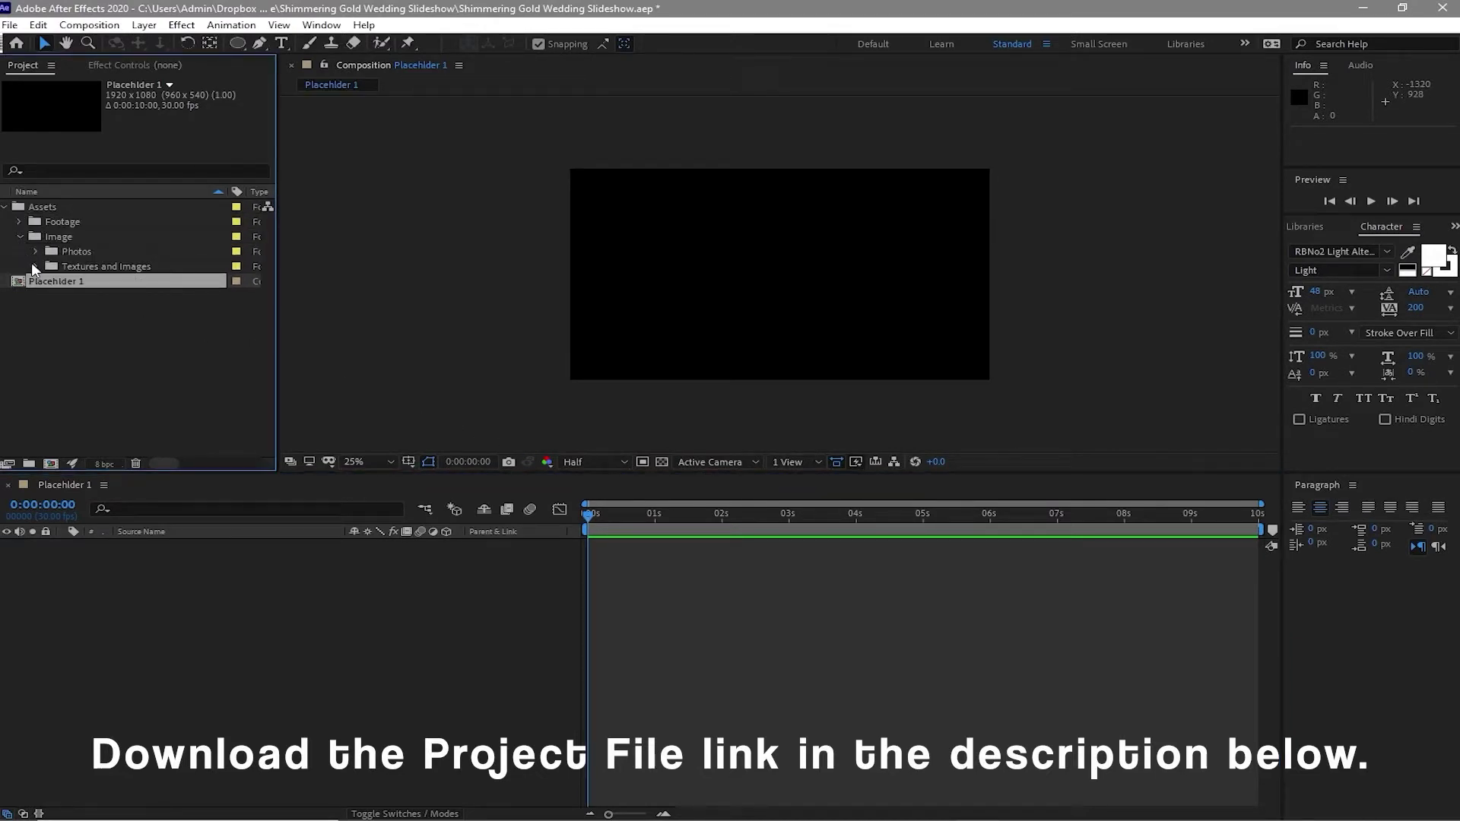
{"action": "left_click", "coordinate": [36, 266]}
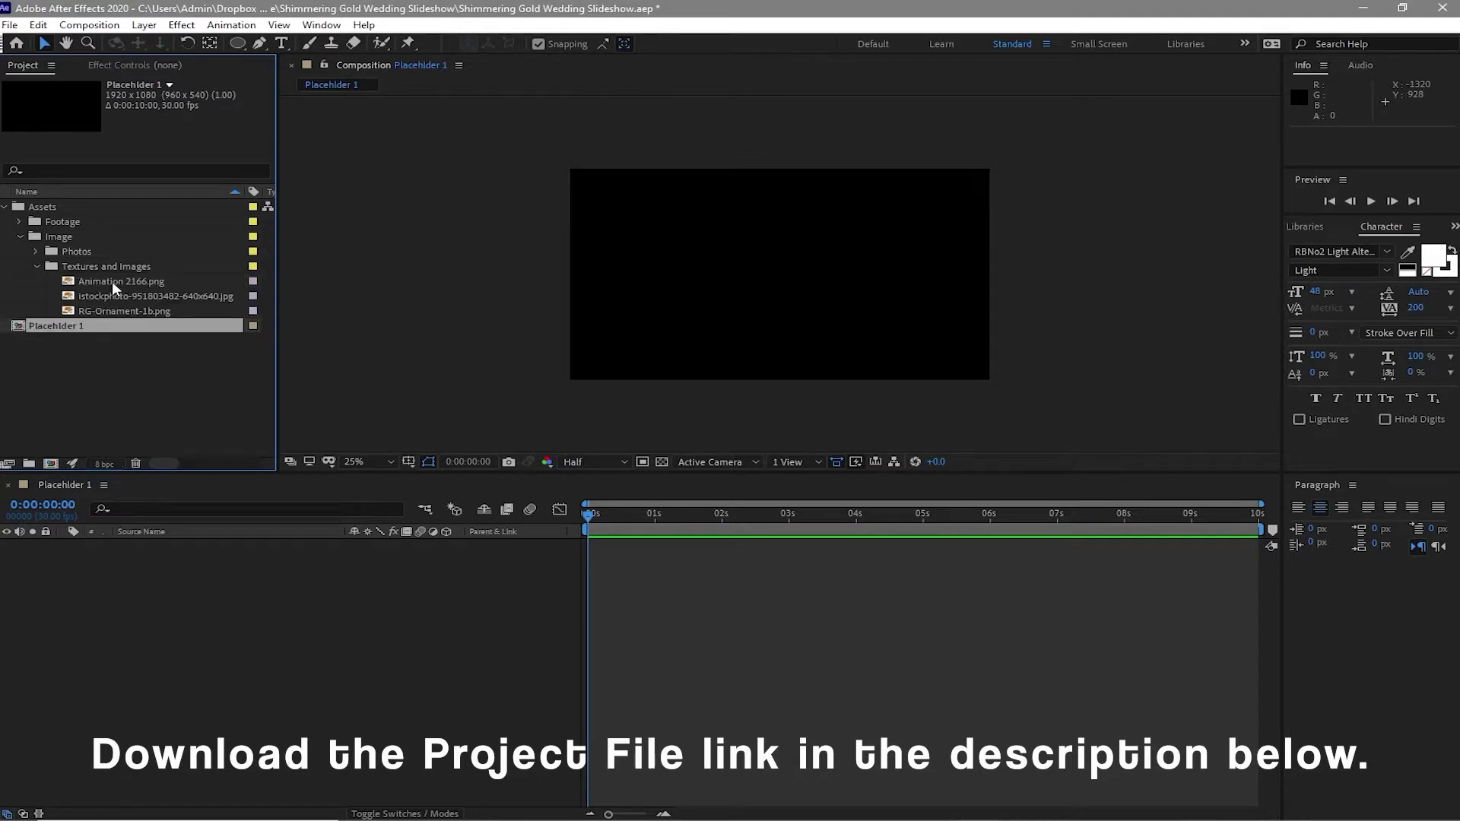
{"action": "left_click_drag", "start_coordinate": [112, 282], "coordinate": [145, 574]}
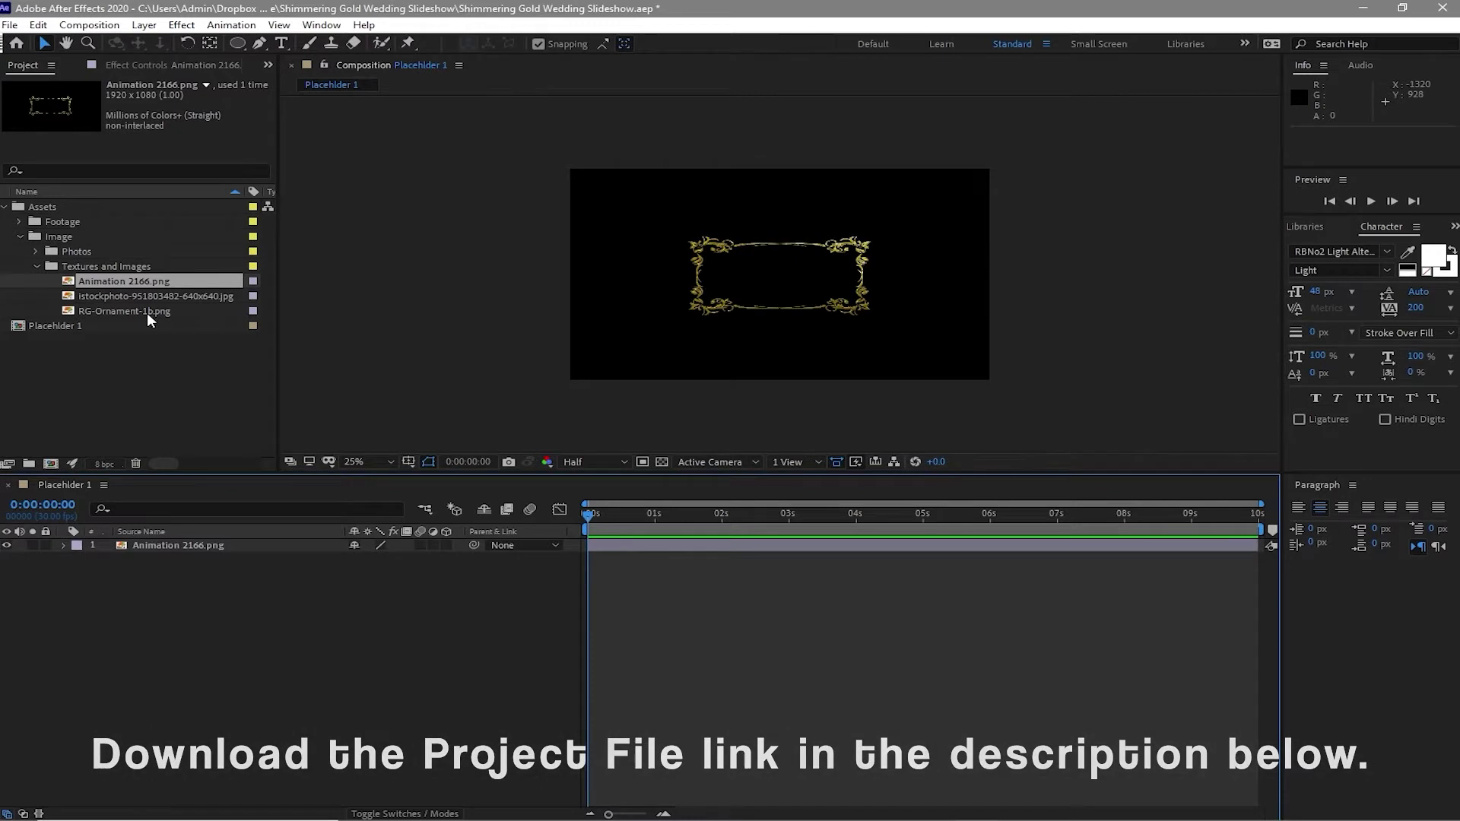
{"action": "left_click_drag", "start_coordinate": [147, 312], "coordinate": [133, 601]}
{"action": "key", "text": "Delete"}
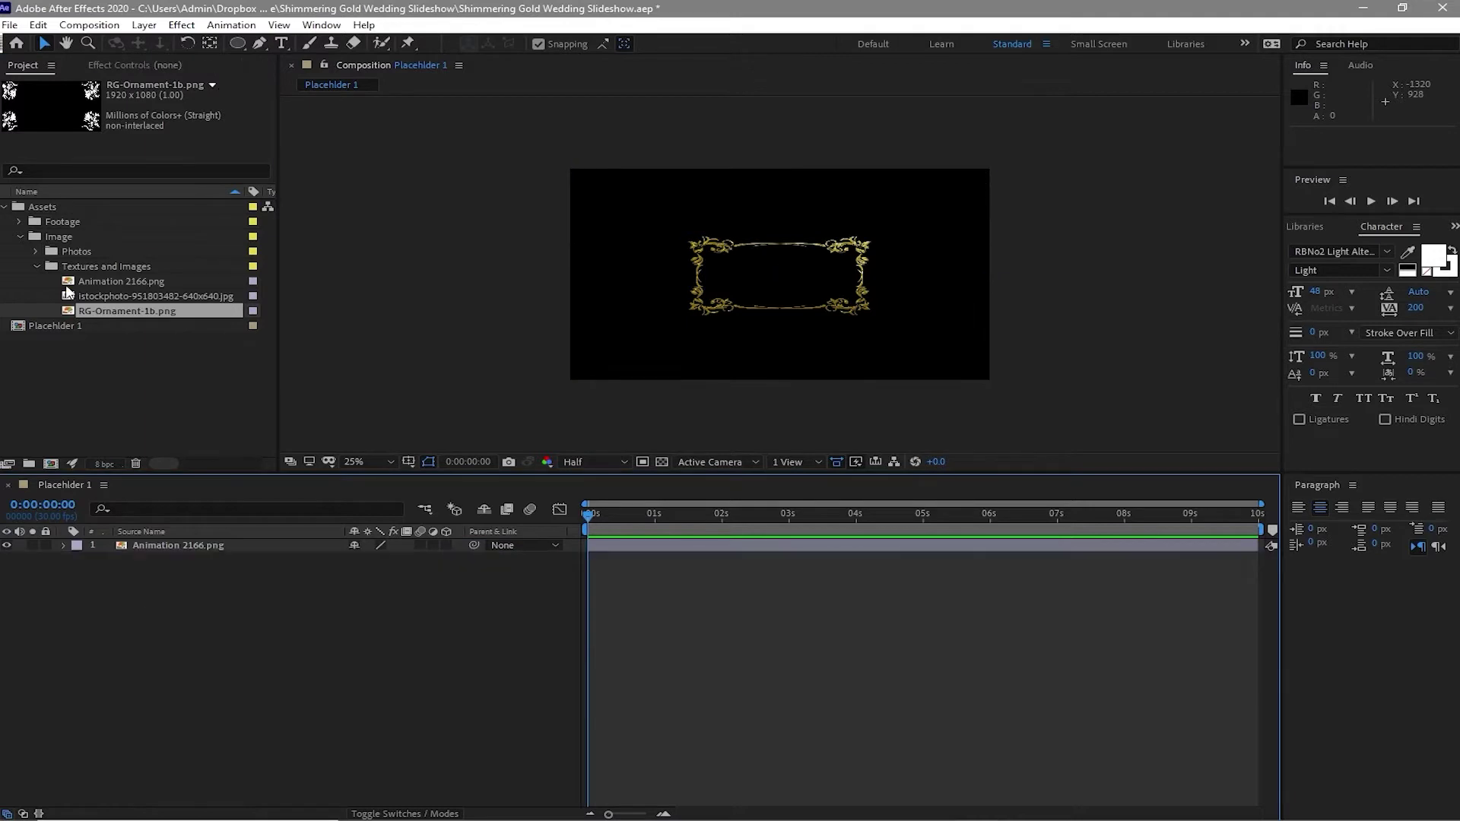
Place the photo 1.jpg beneath the frame layer and set Position and Scale keyframes for it at 0 seconds.
{"action": "left_click", "coordinate": [36, 252]}
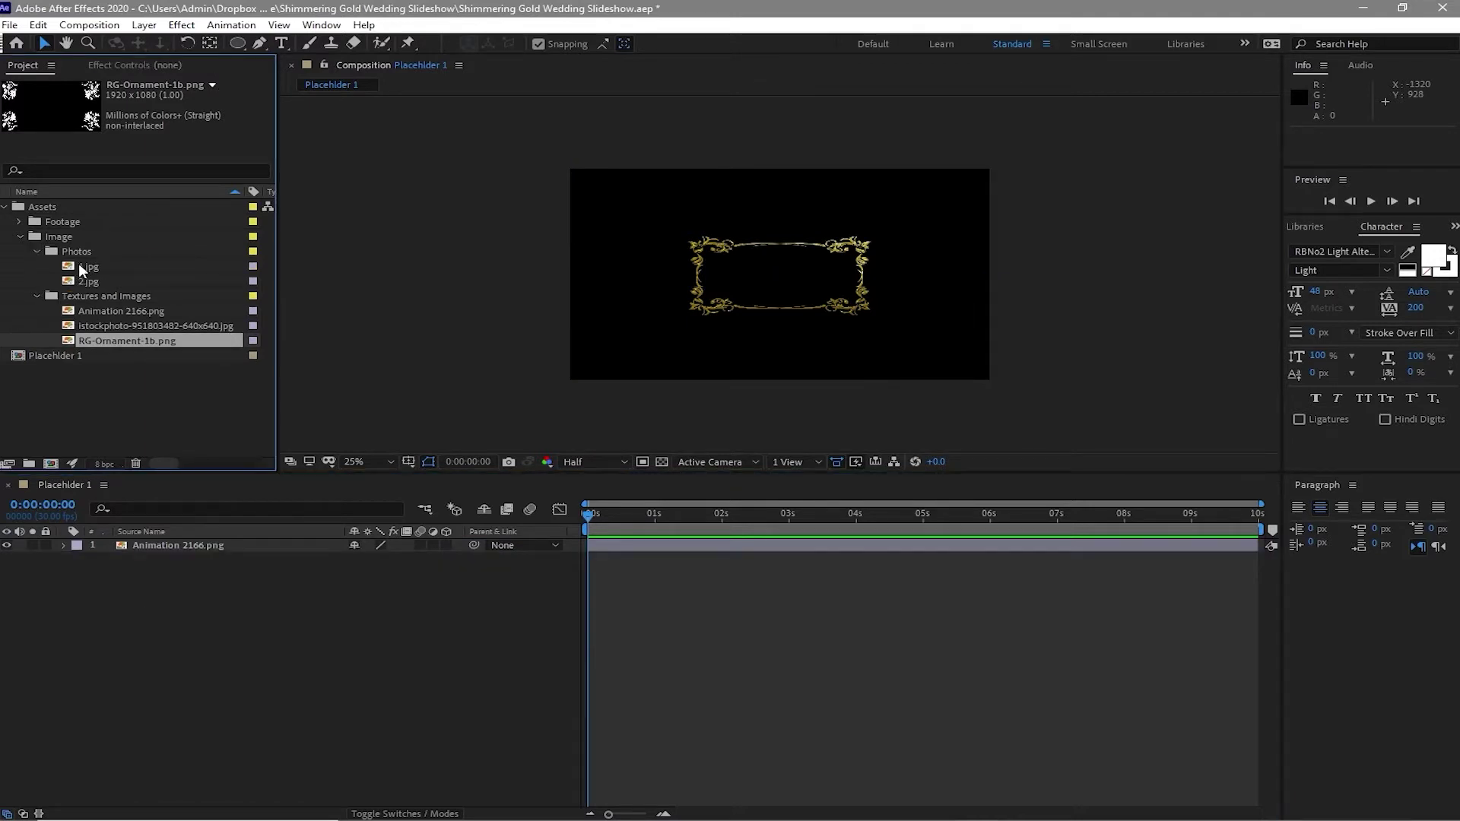
{"action": "left_click_drag", "start_coordinate": [79, 263], "coordinate": [107, 566]}
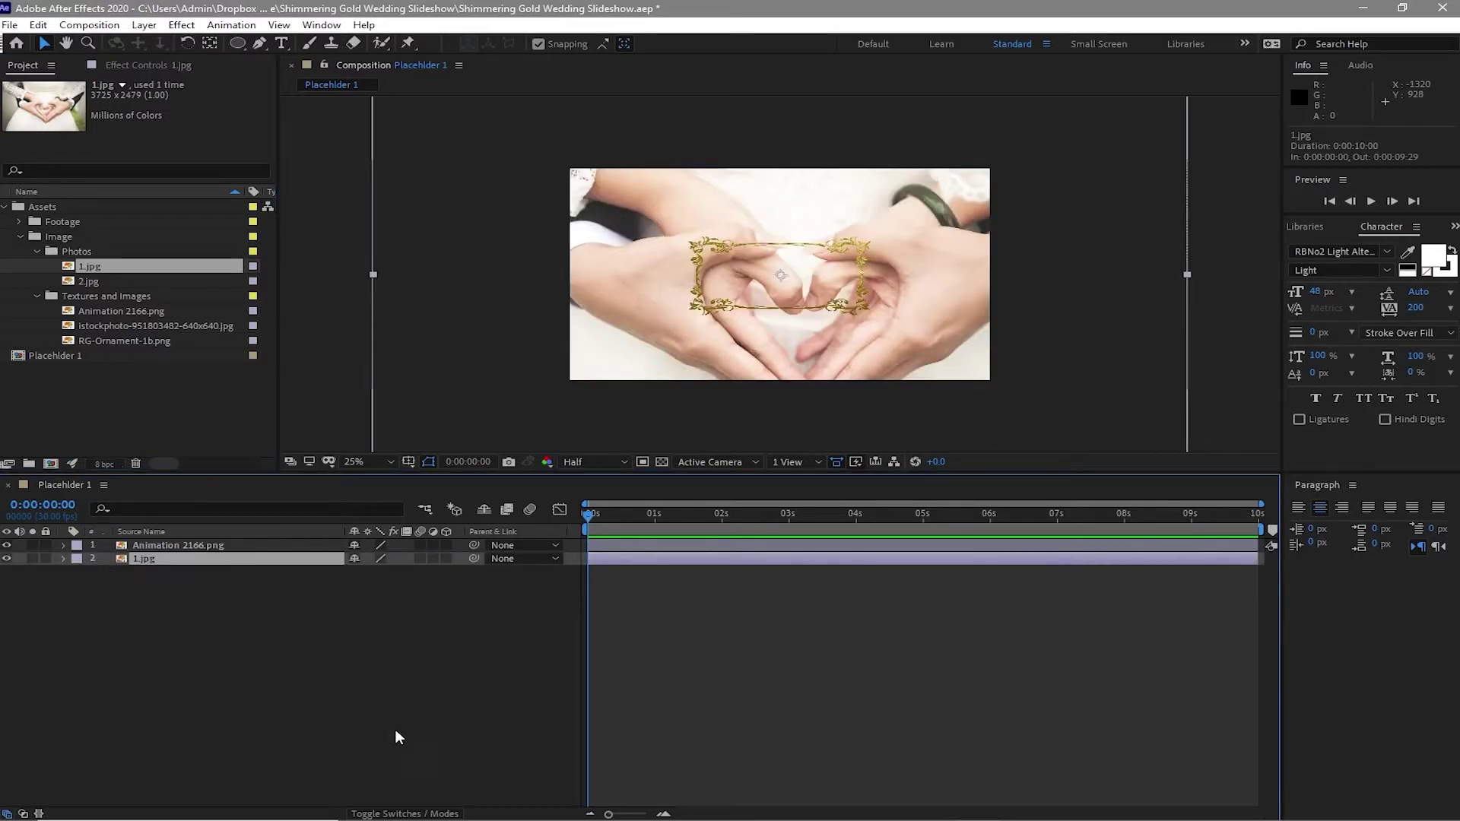
{"action": "key", "text": "s"}
{"action": "key", "text": "shift+p"}
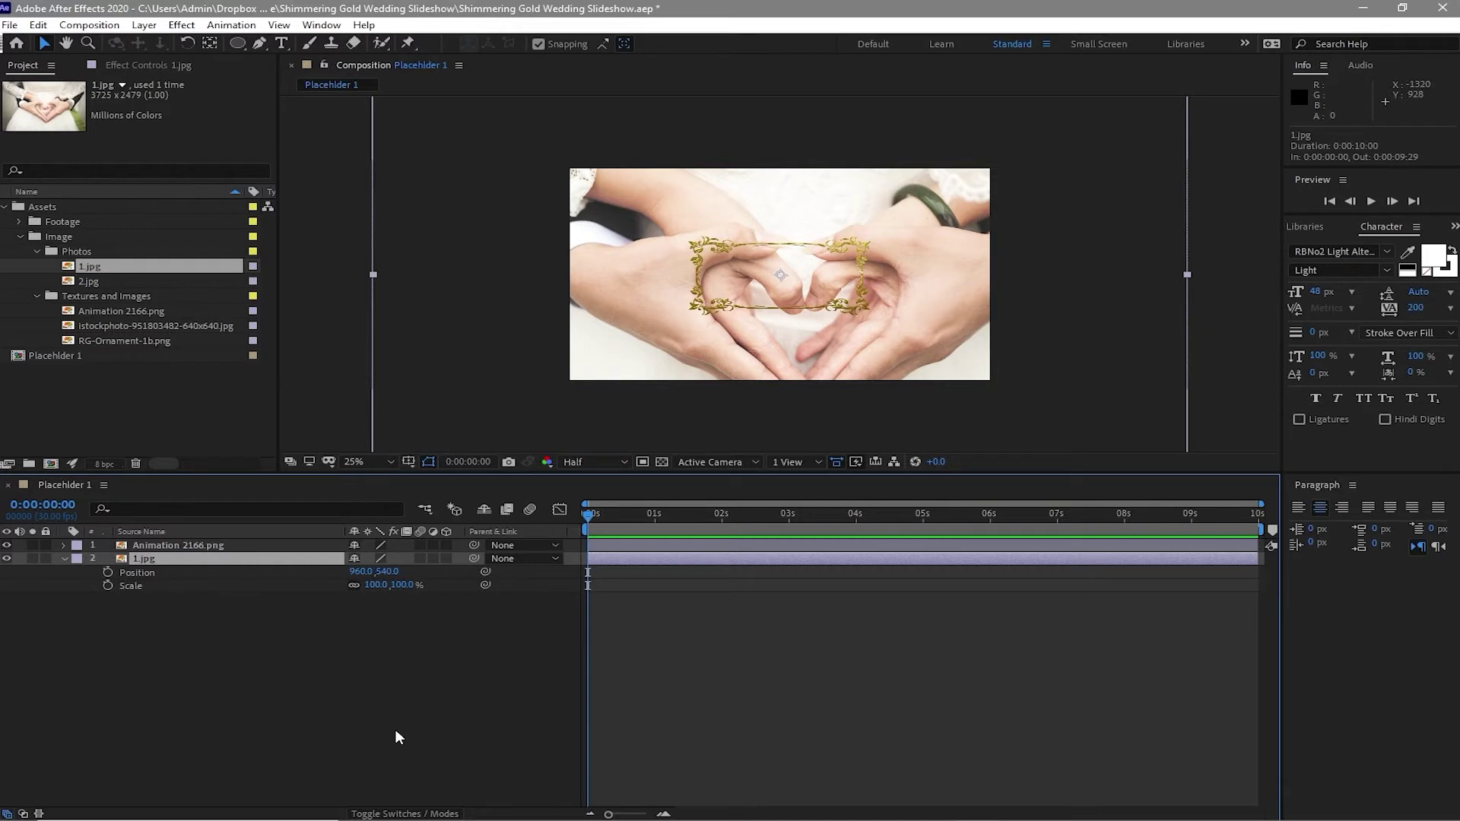
{"action": "left_click", "coordinate": [107, 586]}
{"action": "left_click", "coordinate": [107, 572]}
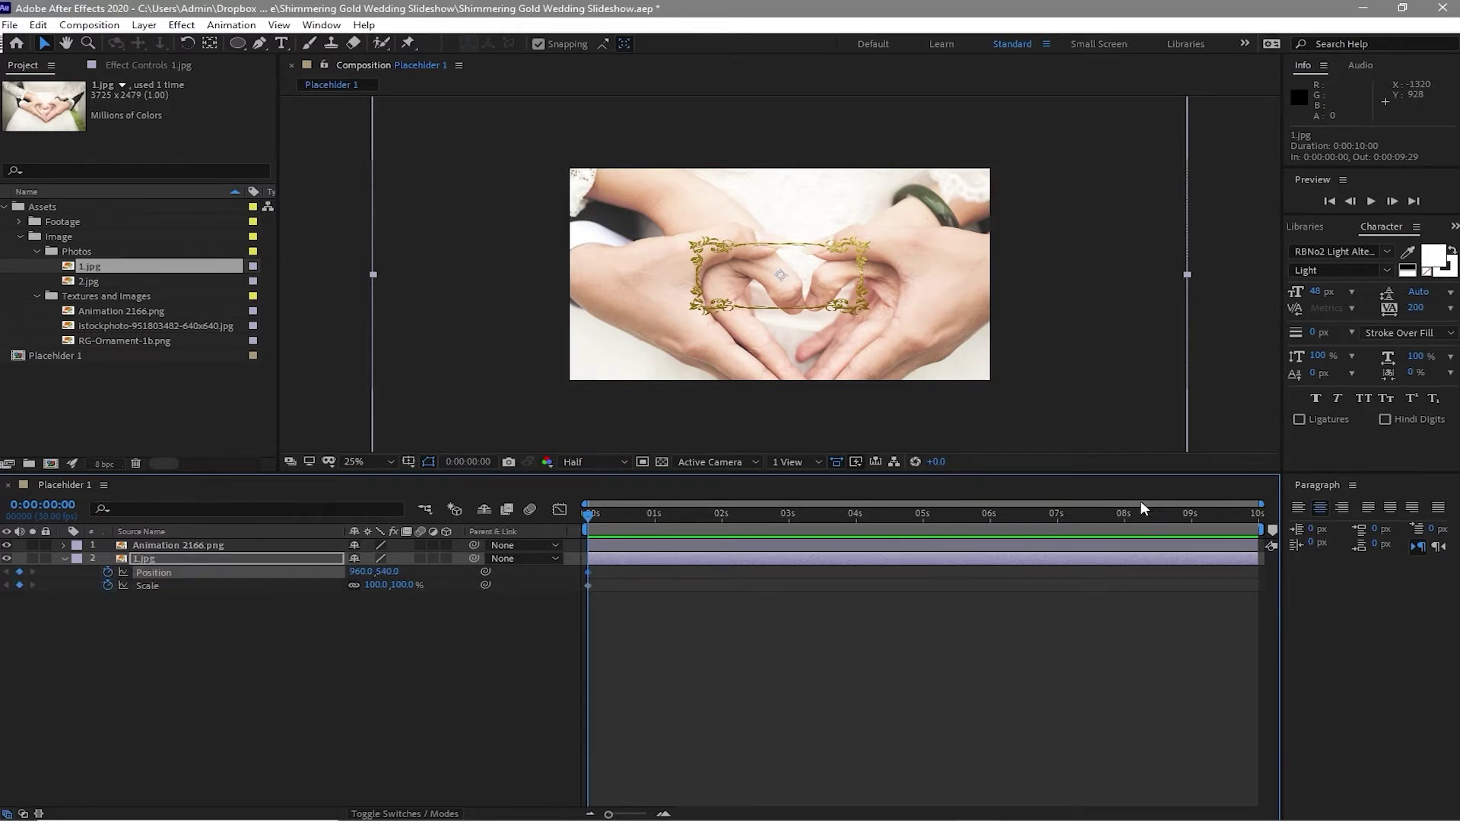
Fit the 1.jpg layer to the composition size at 8 seconds, keyframing the zoom-out.
{"action": "left_click", "coordinate": [1126, 526]}
{"action": "left_click", "coordinate": [280, 619]}
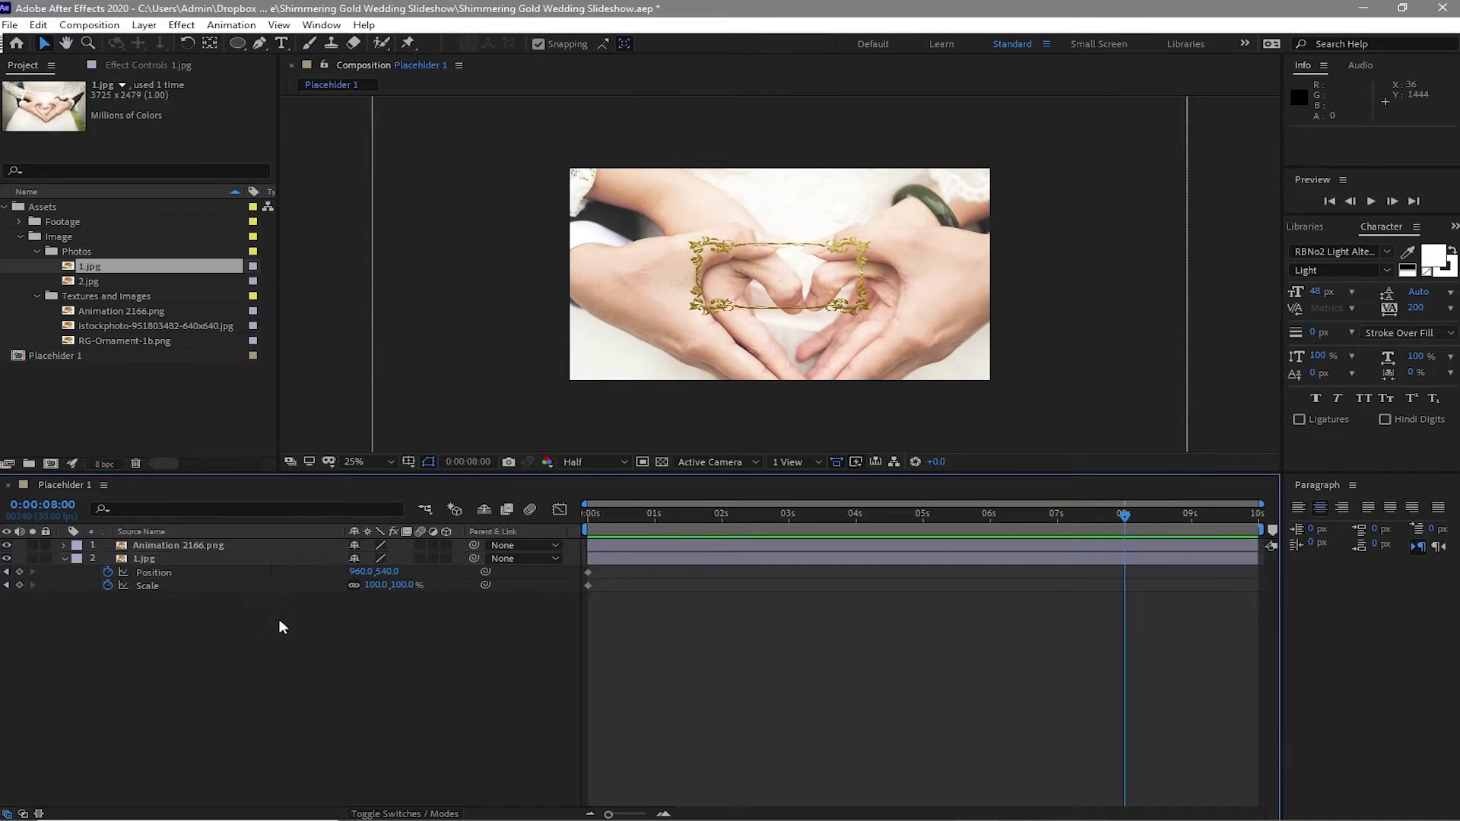
{"action": "left_click", "coordinate": [272, 560]}
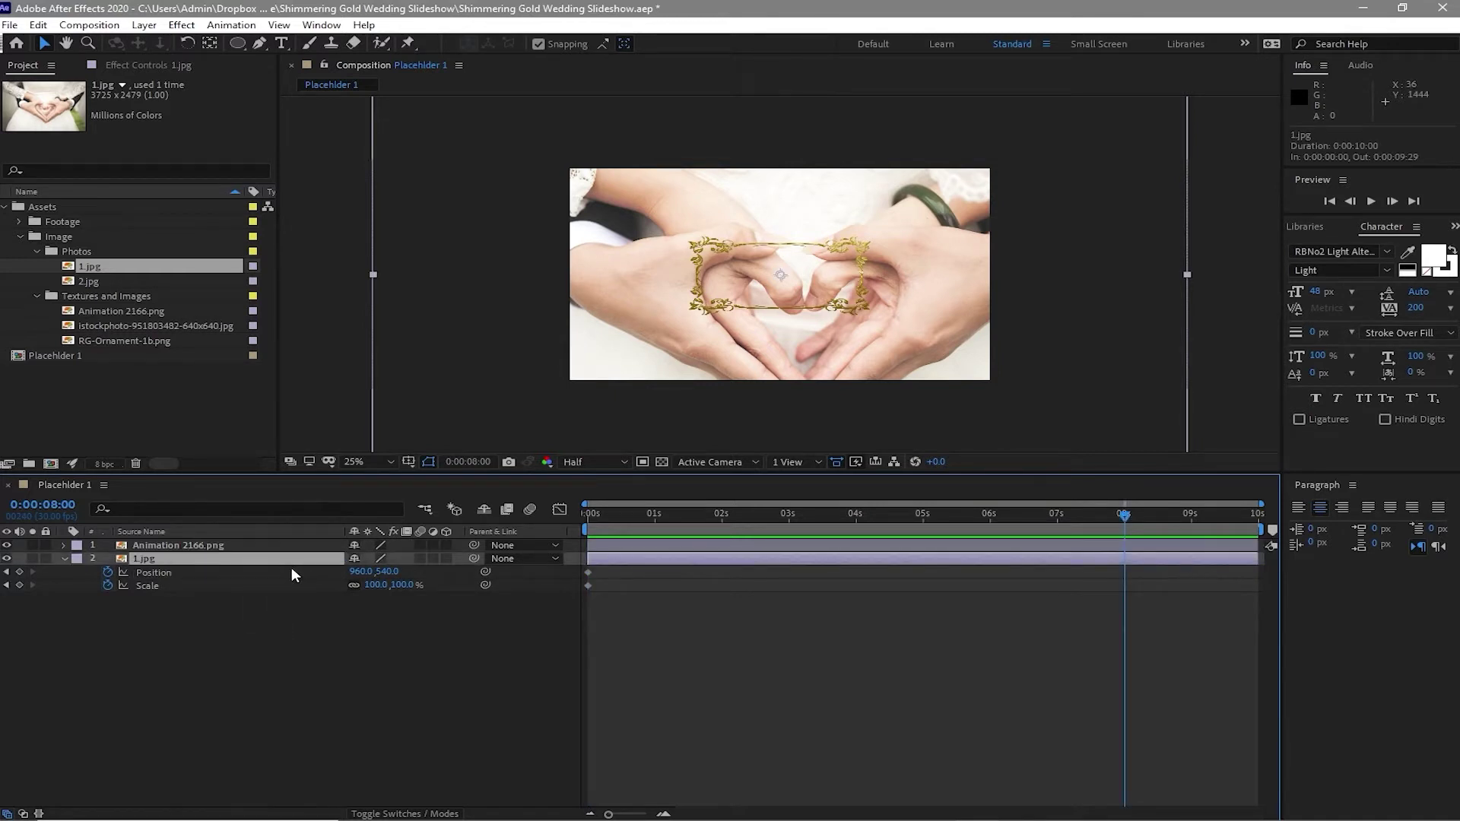
{"action": "right_click", "coordinate": [637, 371]}
{"action": "mouse_move", "coordinate": [689, 426]}
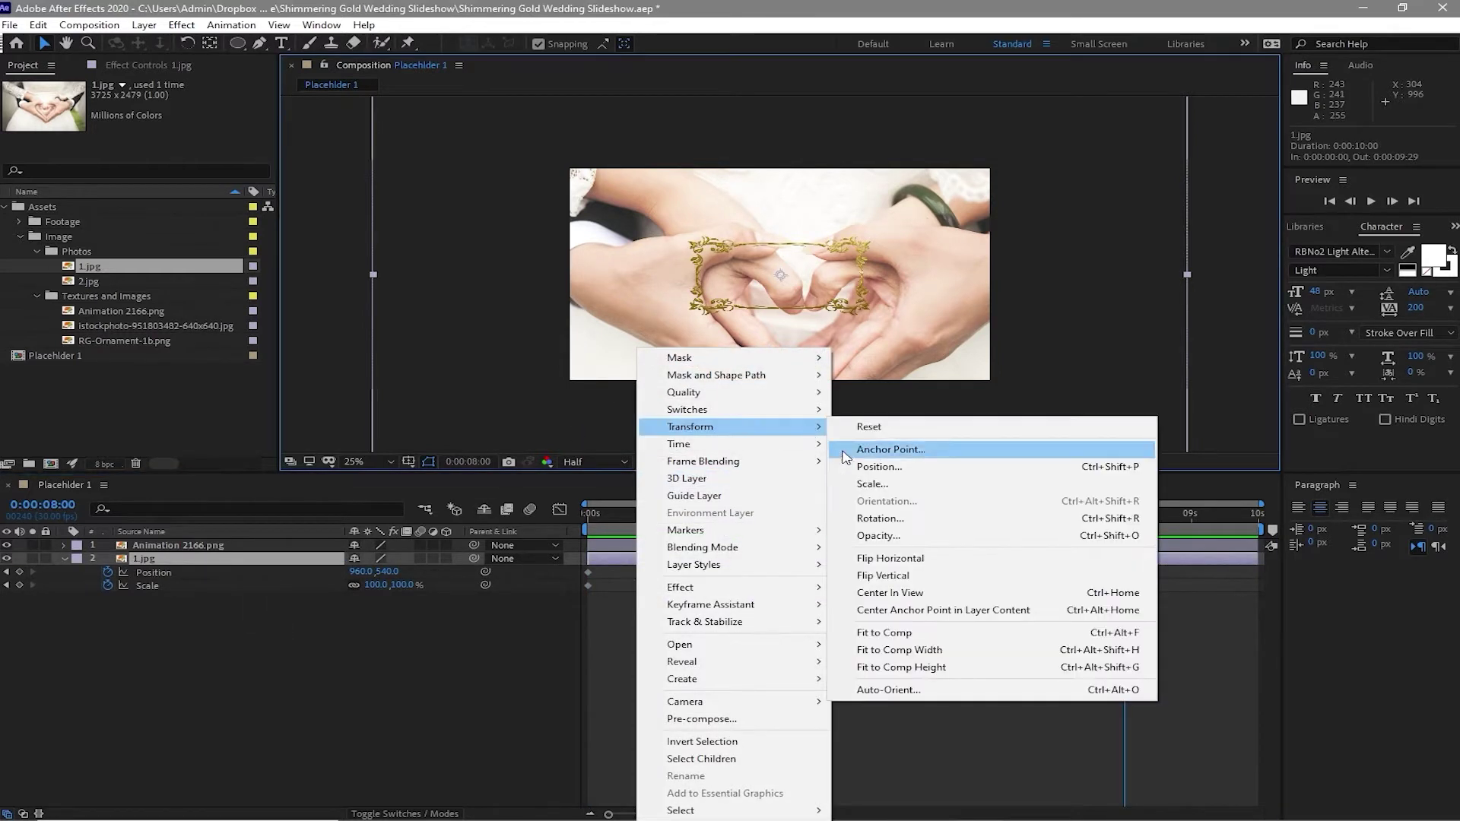
{"action": "left_click", "coordinate": [880, 633]}
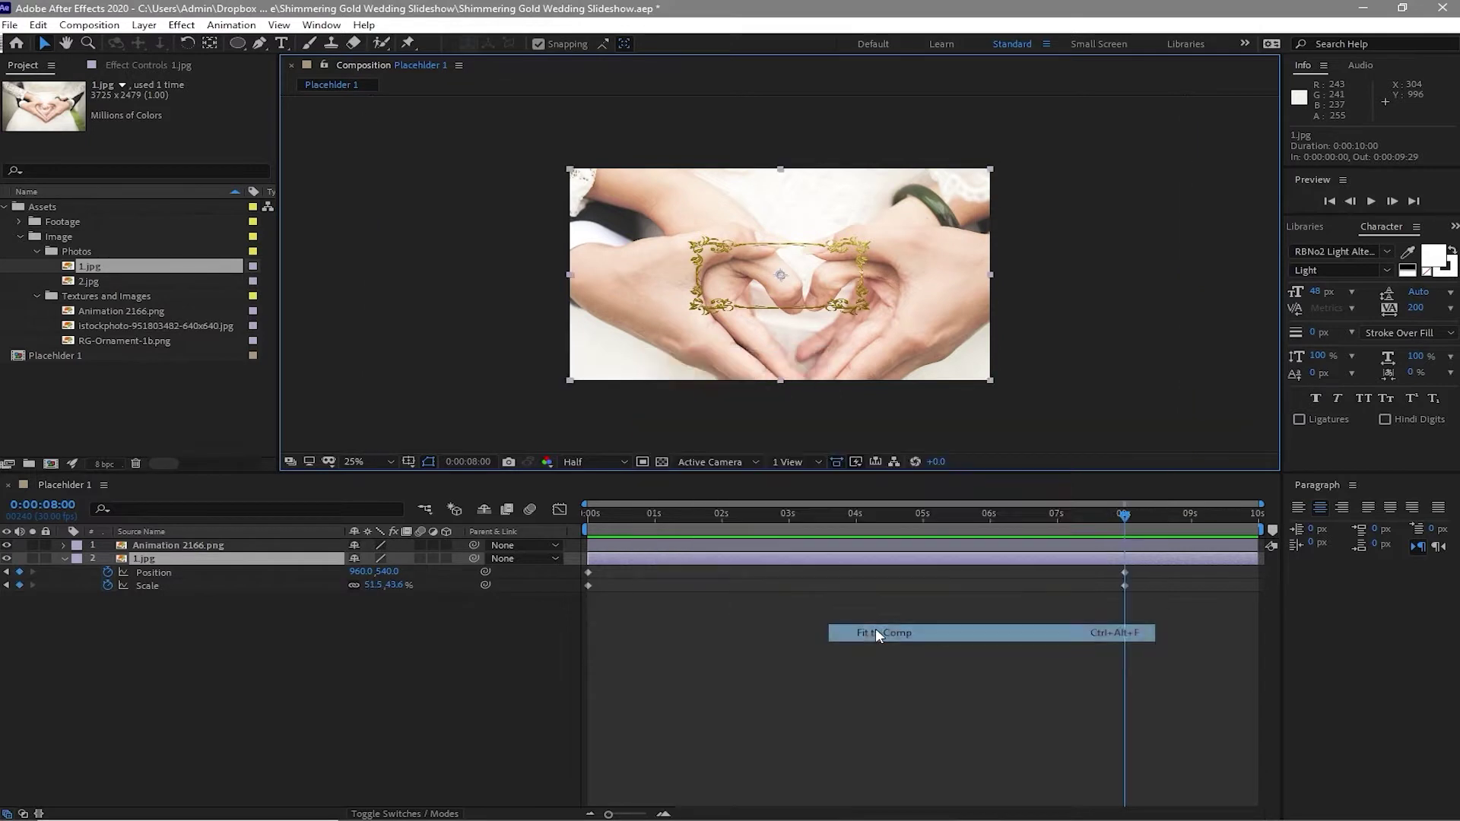
Unlink the Animation 2166.png layer's scale proportions and scale the frame to 243% wide by 304% high.
{"action": "left_click", "coordinate": [323, 547]}
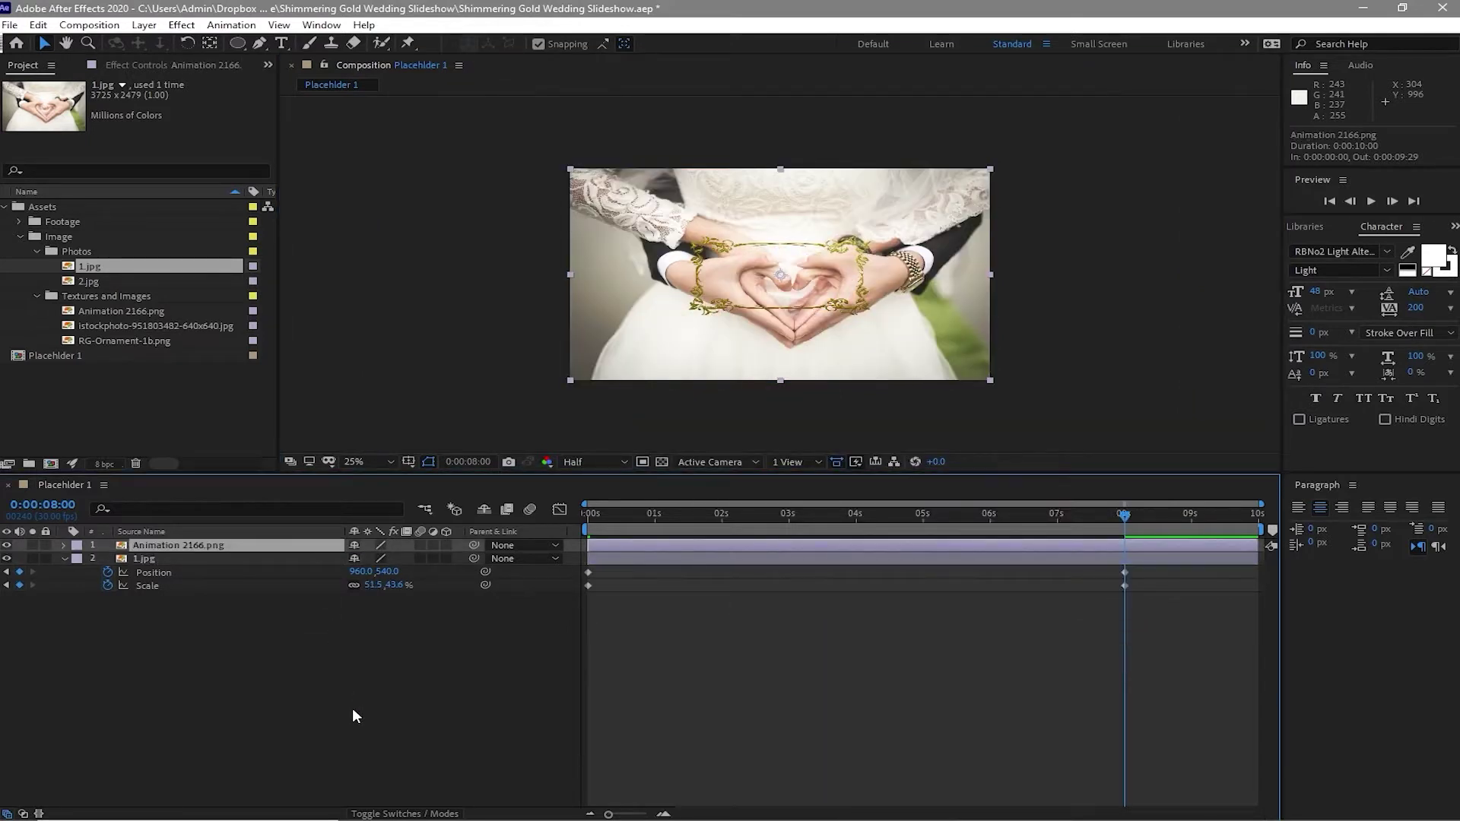
{"action": "key", "text": "s"}
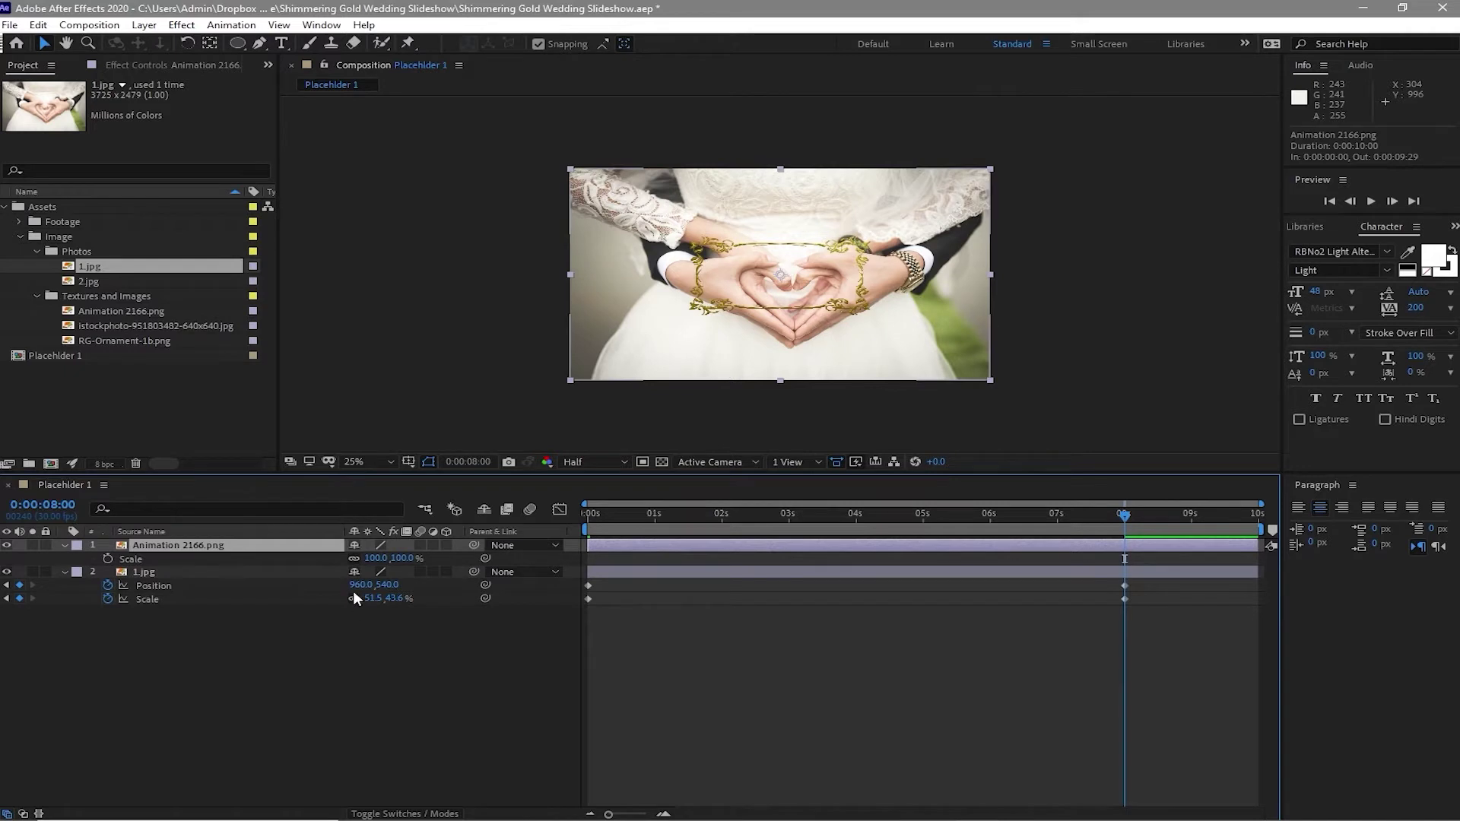
{"action": "left_click", "coordinate": [353, 558]}
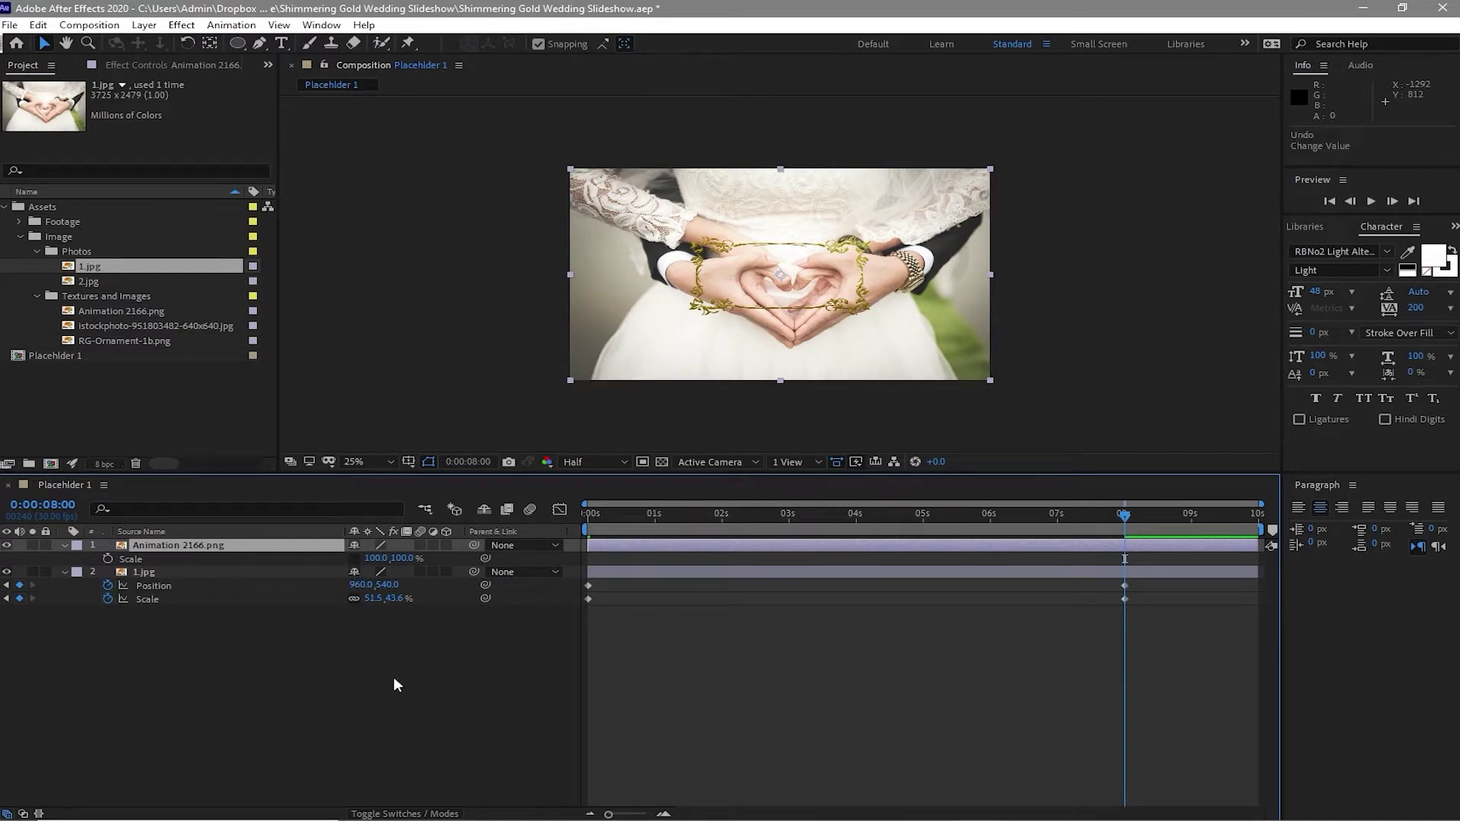
{"action": "left_click", "coordinate": [374, 558]}
{"action": "type", "text": "228"}
{"action": "key", "text": "Return"}
{"action": "left_click_drag", "start_coordinate": [403, 558], "coordinate": [730, 685]}
{"action": "left_click", "coordinate": [601, 664]}
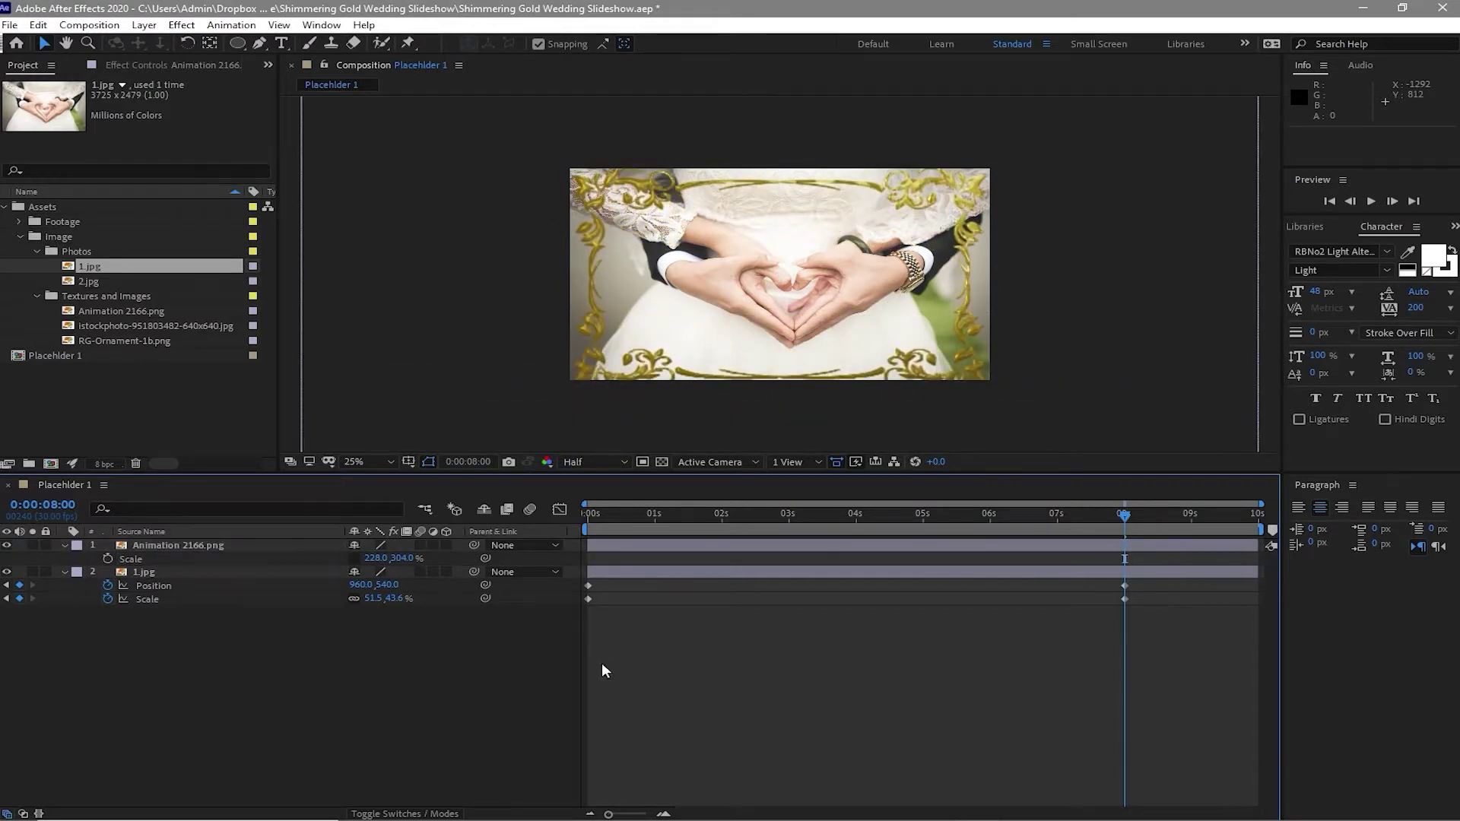
{"action": "left_click_drag", "start_coordinate": [379, 563], "coordinate": [428, 658]}
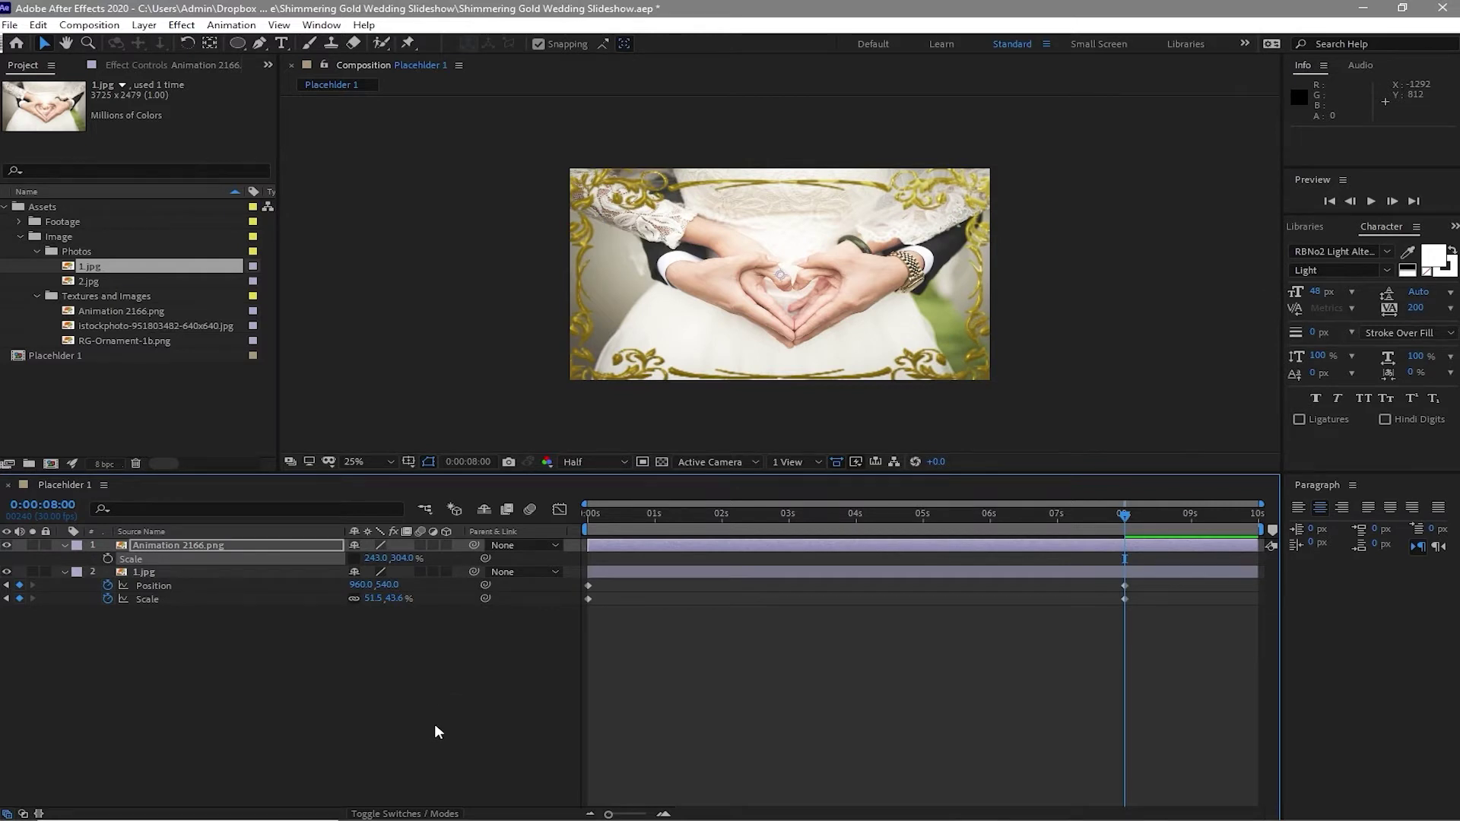
Move the gold frame layer up to position 960, 513.
{"action": "key", "text": "p"}
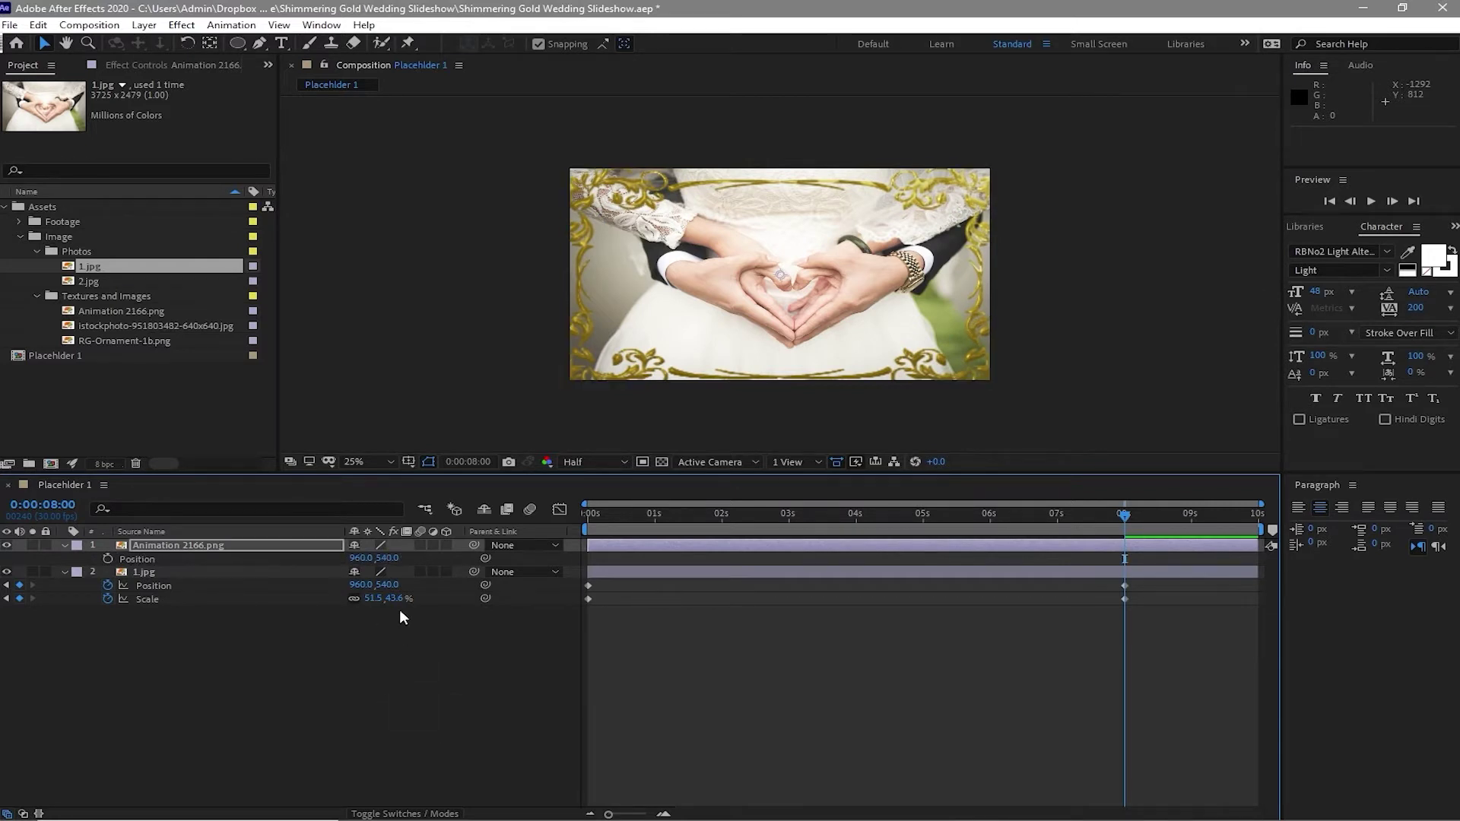
{"action": "left_click_drag", "start_coordinate": [391, 562], "coordinate": [374, 558]}
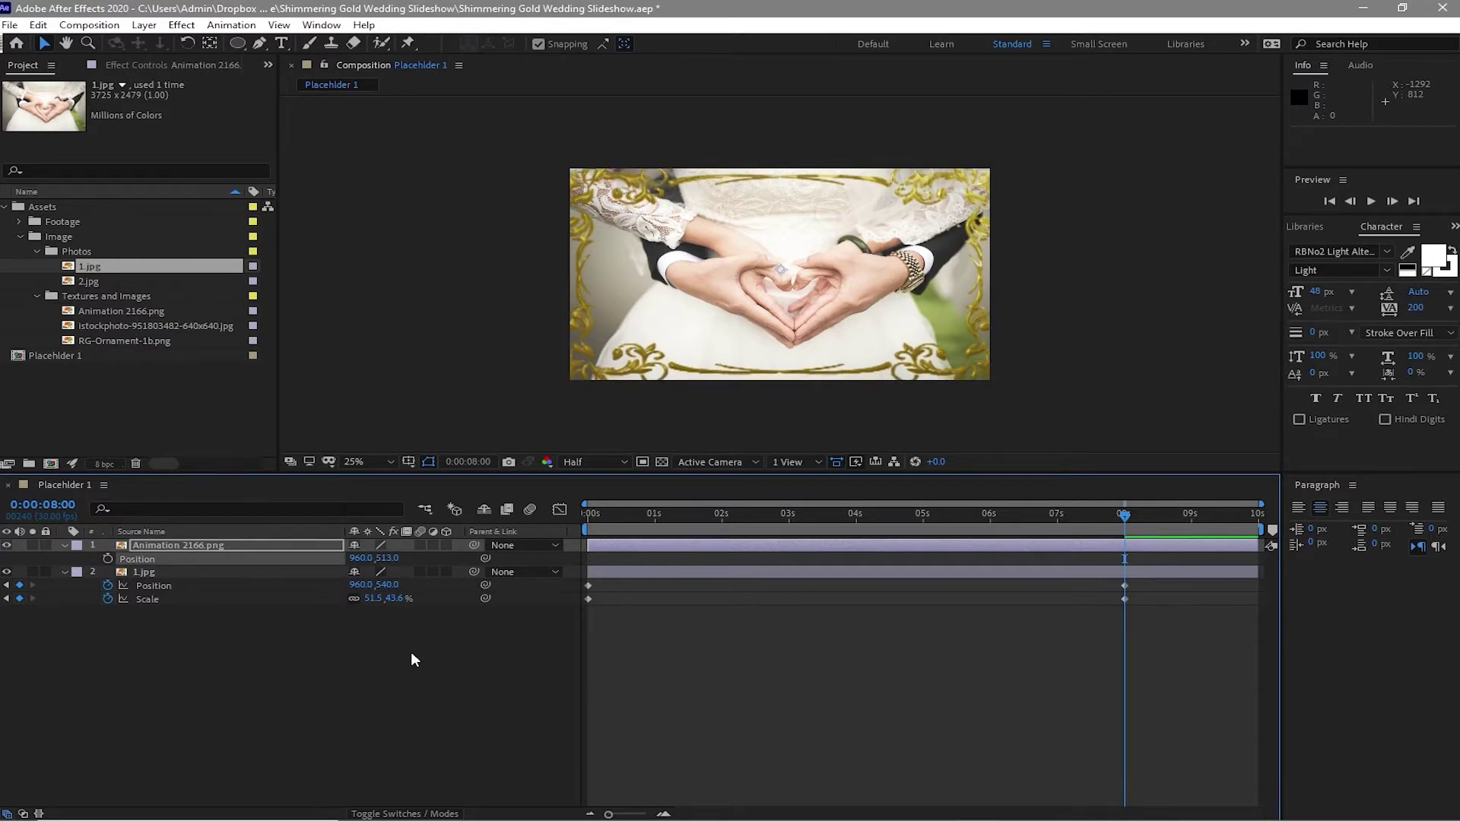
{"action": "left_click", "coordinate": [360, 687]}
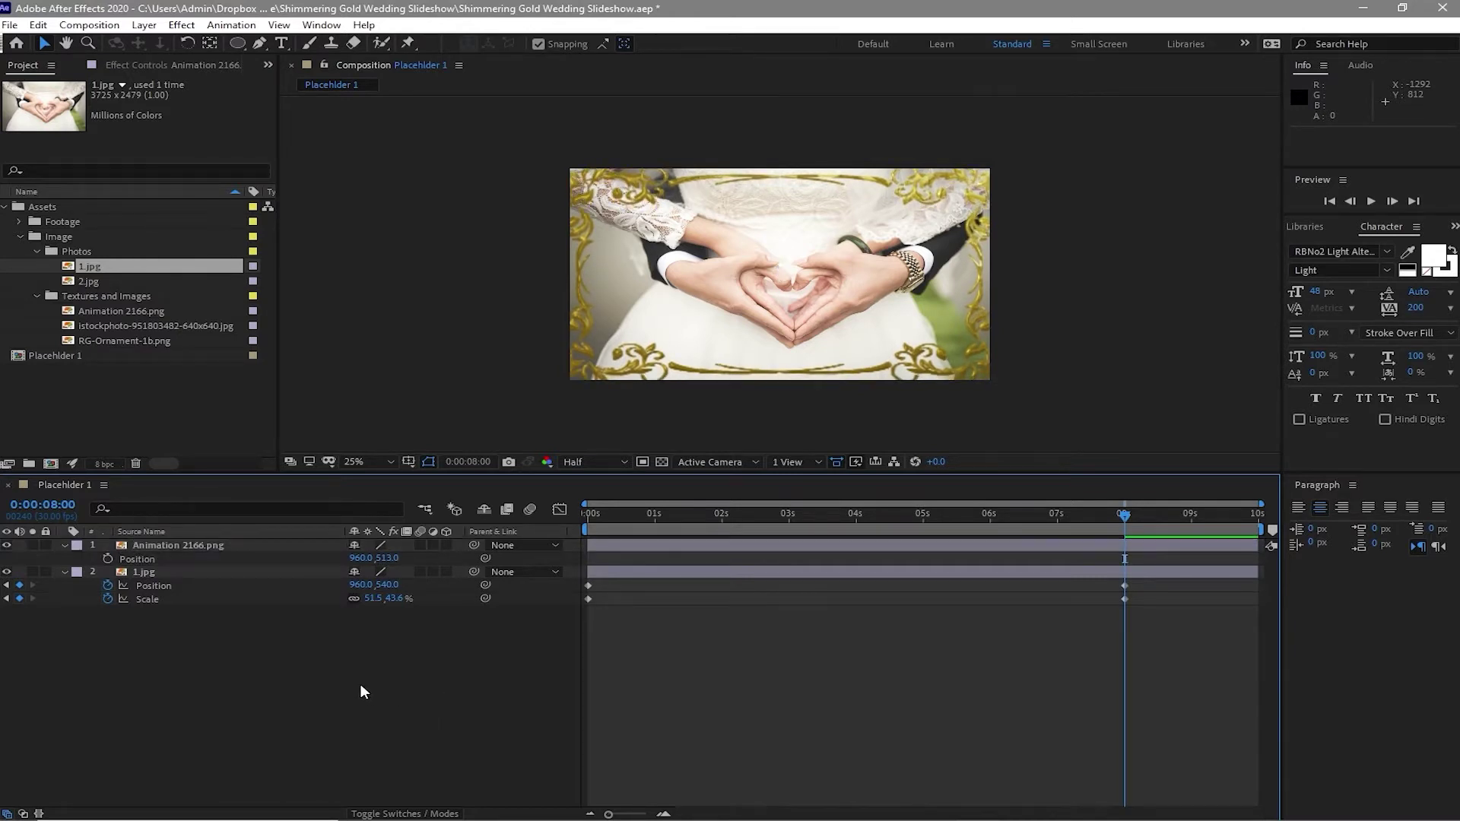
Create a black 1920 x 1080 solid layer and place it between the gold frame and the photo.
{"action": "left_click", "coordinate": [144, 25]}
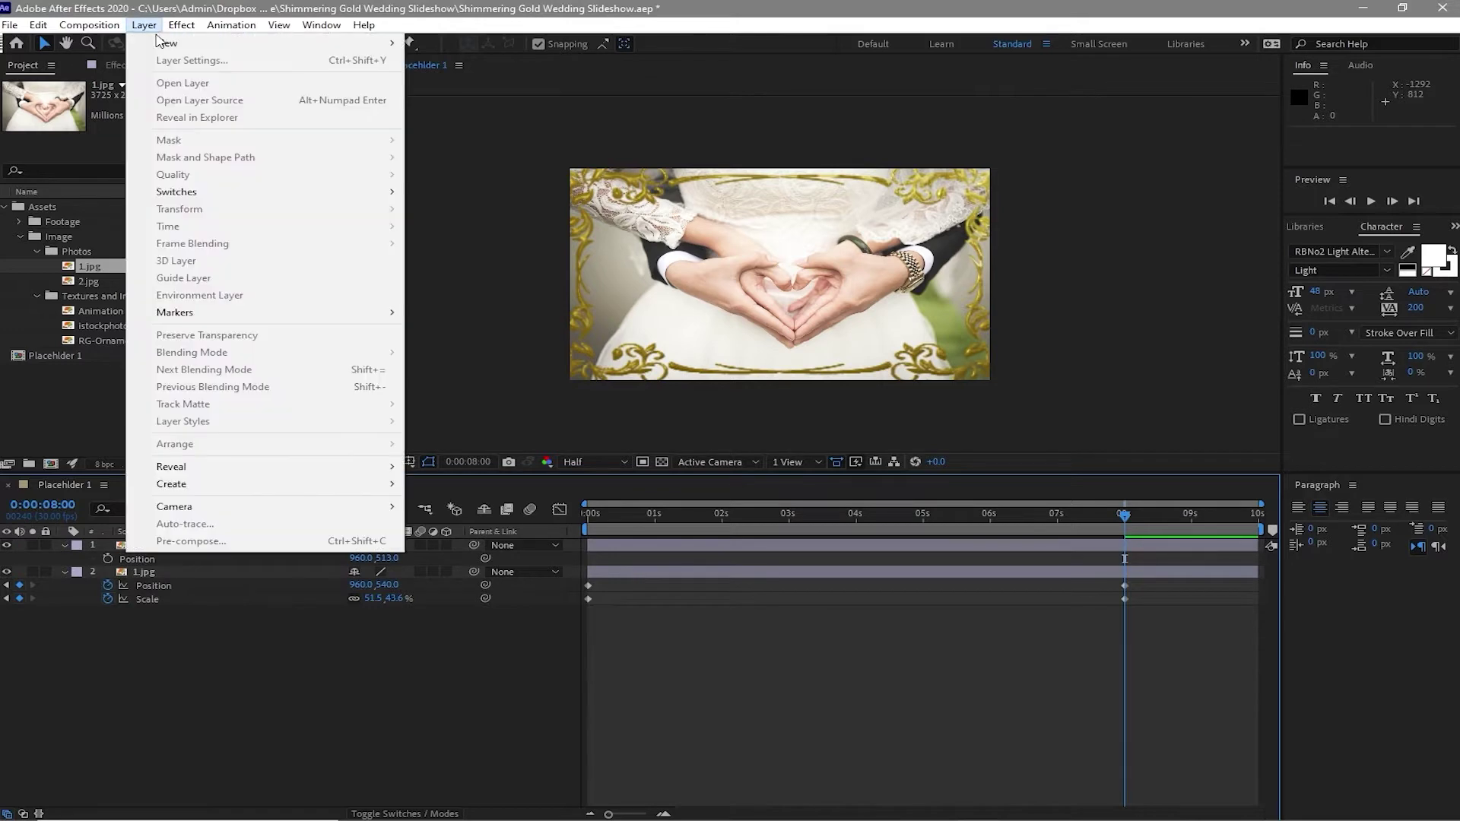
{"action": "mouse_move", "coordinate": [308, 44]}
{"action": "left_click", "coordinate": [413, 60]}
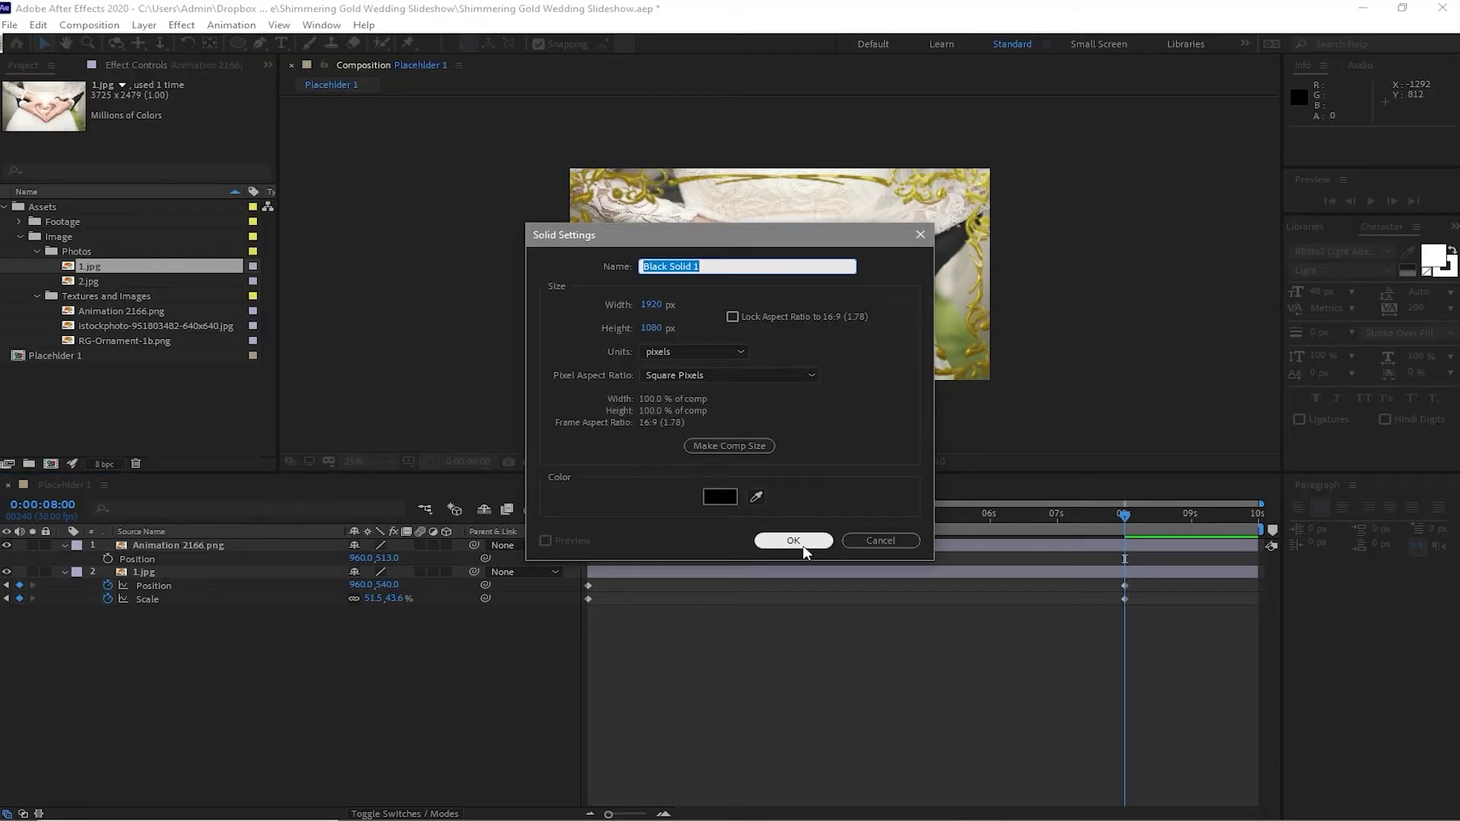
{"action": "left_click", "coordinate": [794, 540]}
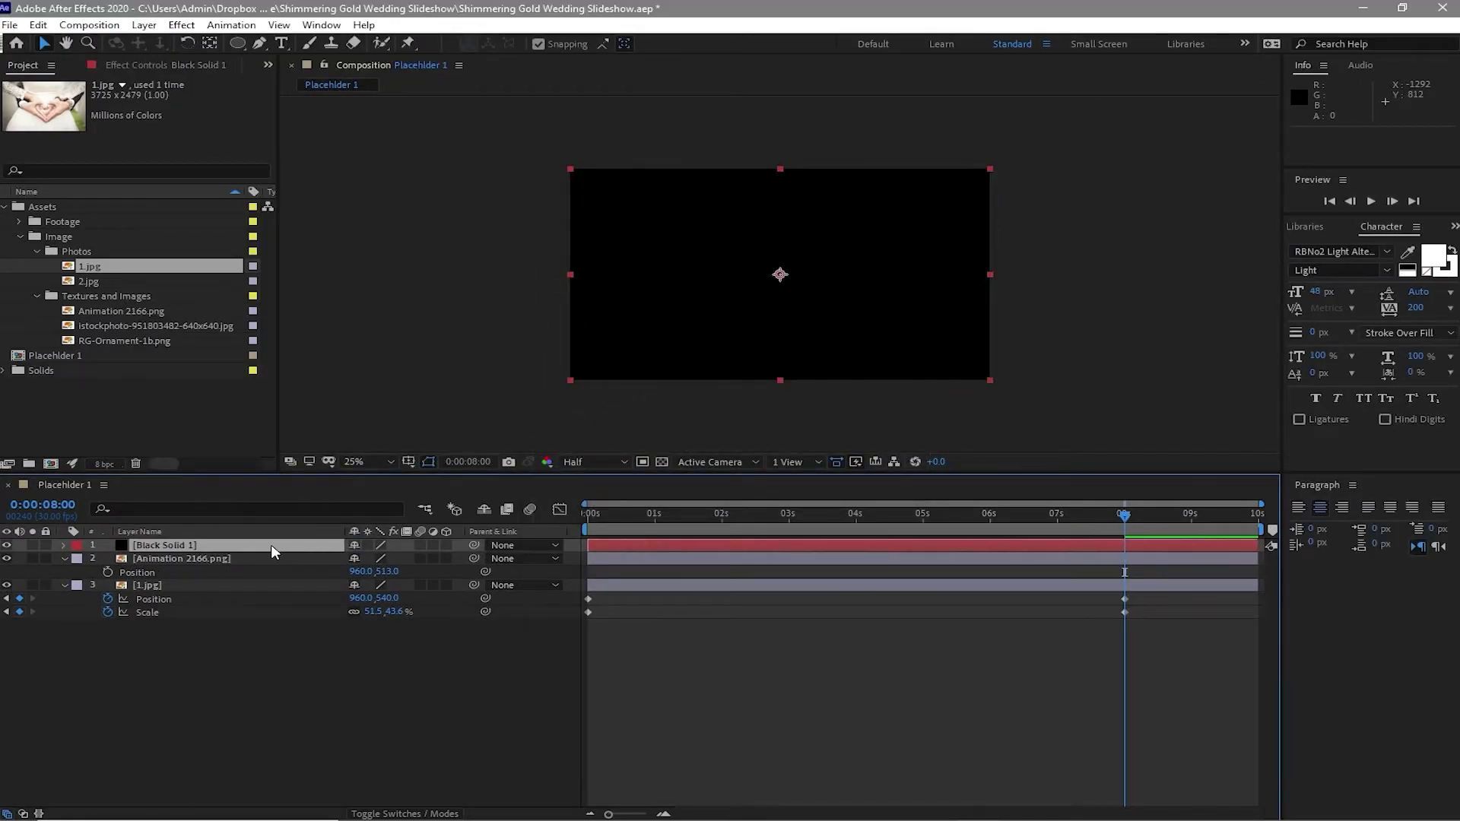
{"action": "left_click_drag", "start_coordinate": [271, 545], "coordinate": [286, 574]}
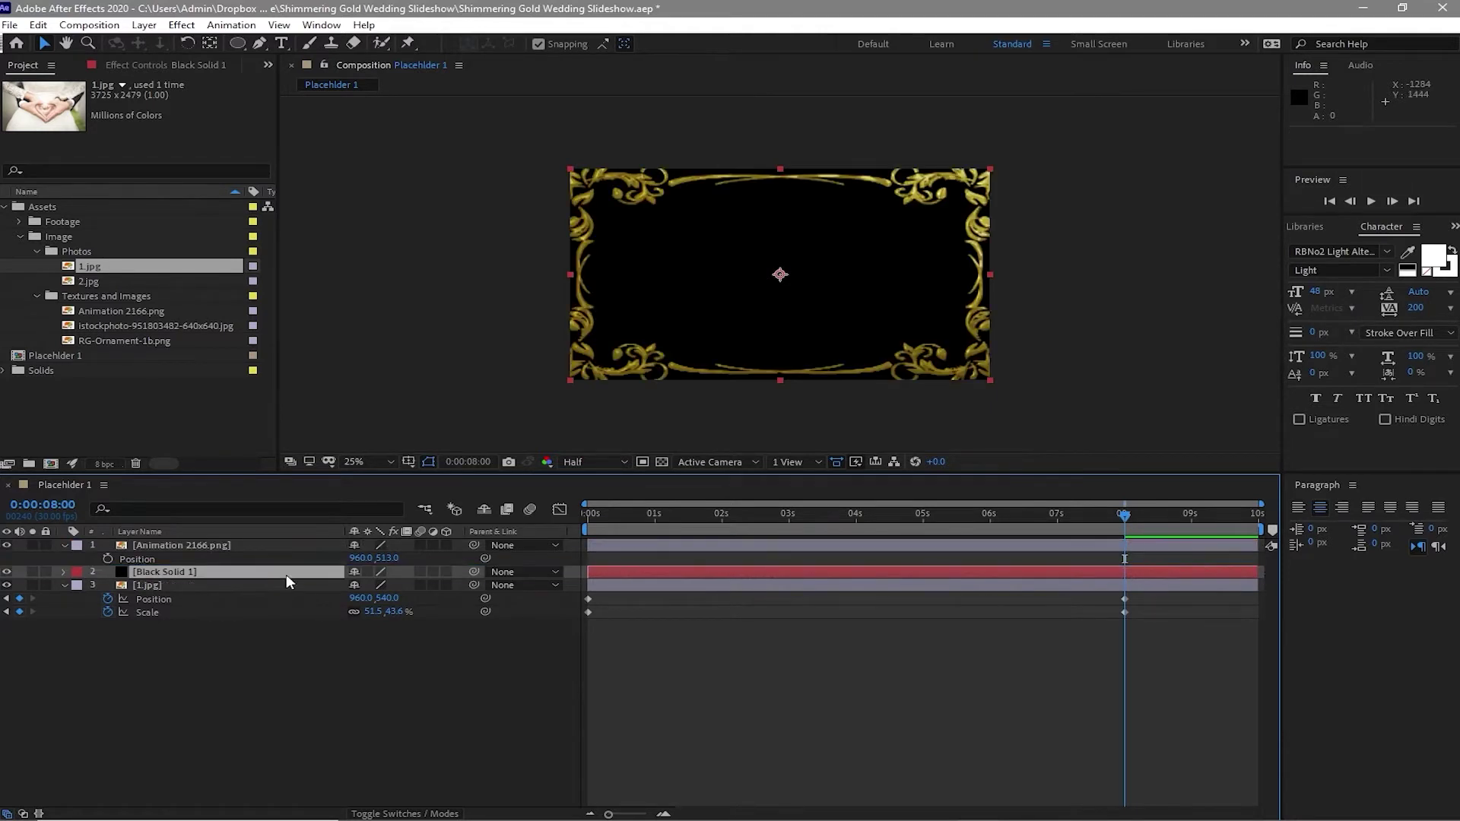
Turn the black solid into a vignette with a full-size elliptical mask, inverted and feathered by 833 pixels.
{"action": "double_click", "coordinate": [240, 44]}
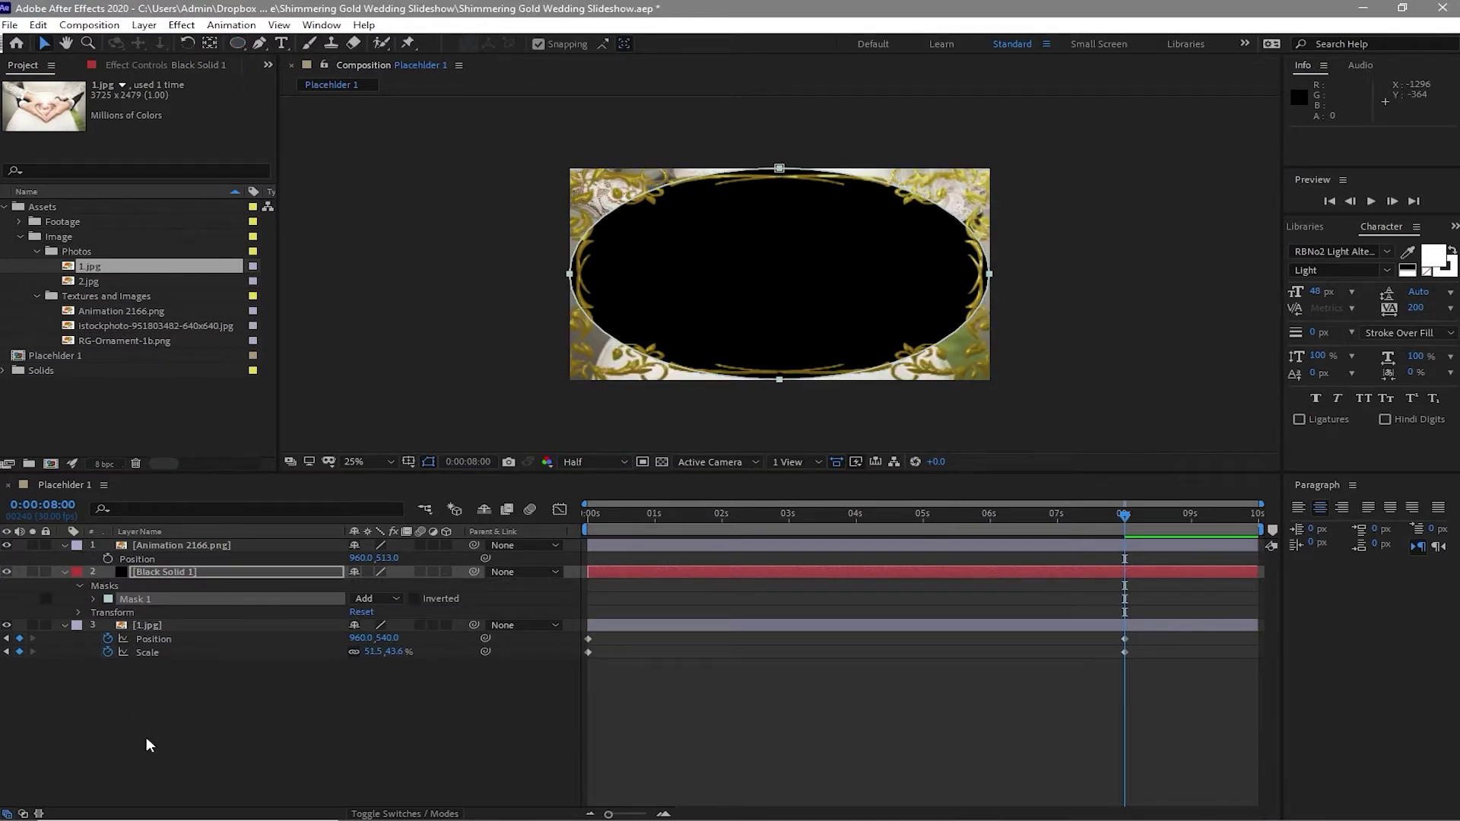
{"action": "left_click", "coordinate": [93, 600]}
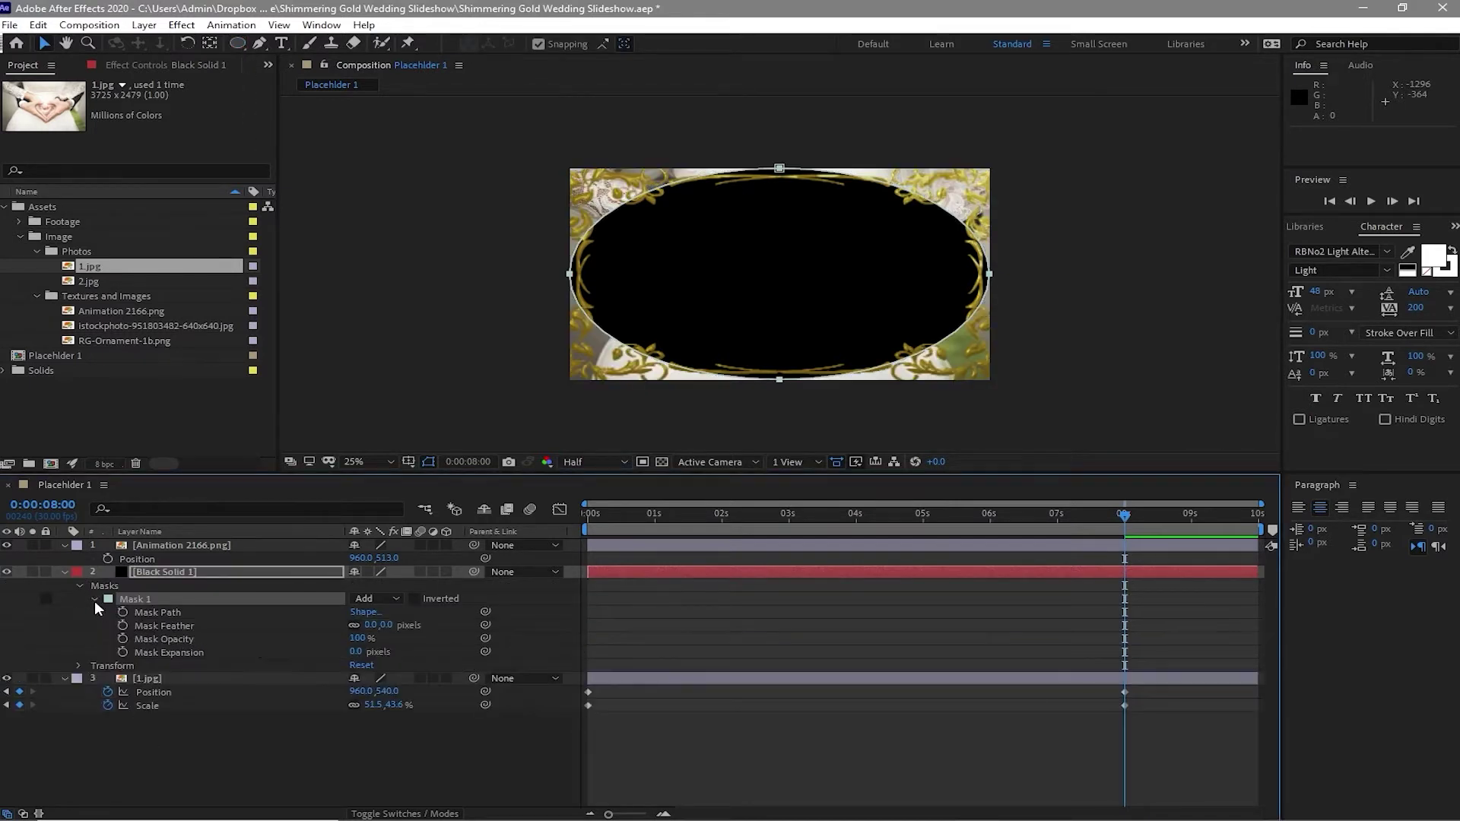
{"action": "left_click", "coordinate": [415, 599]}
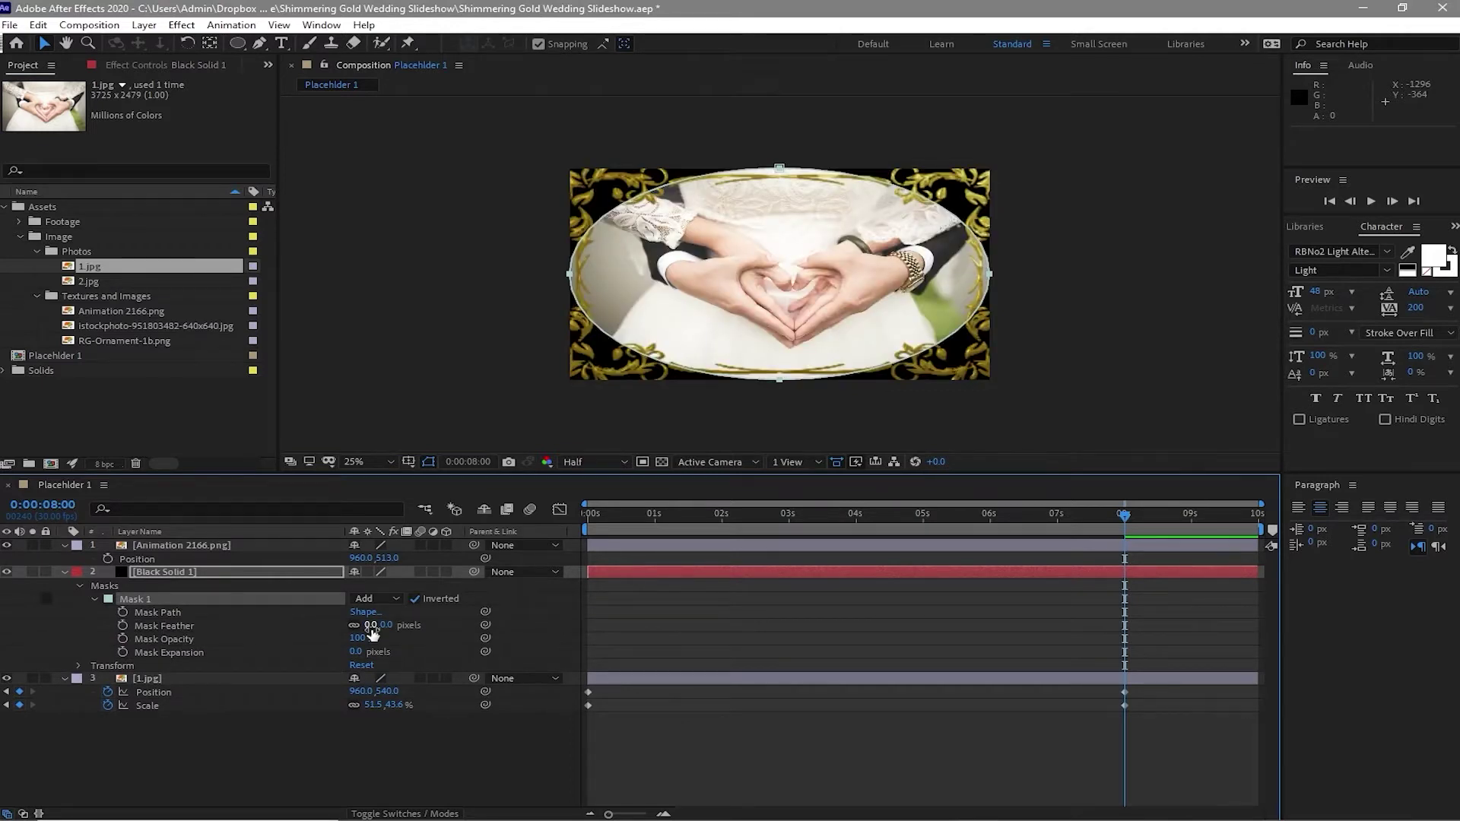
{"action": "left_click_drag", "start_coordinate": [372, 631], "coordinate": [880, 651]}
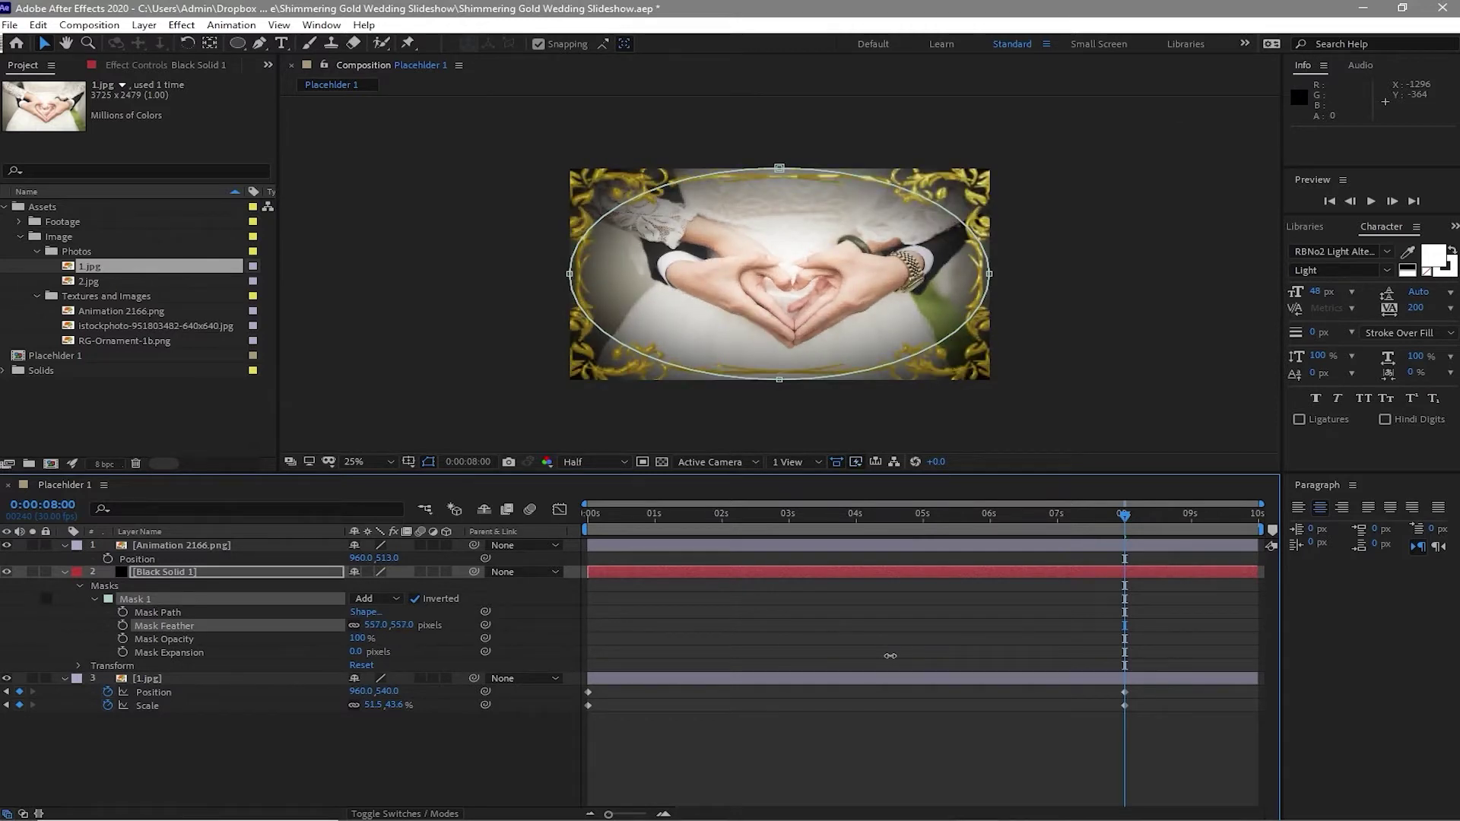
{"action": "left_click", "coordinate": [443, 743]}
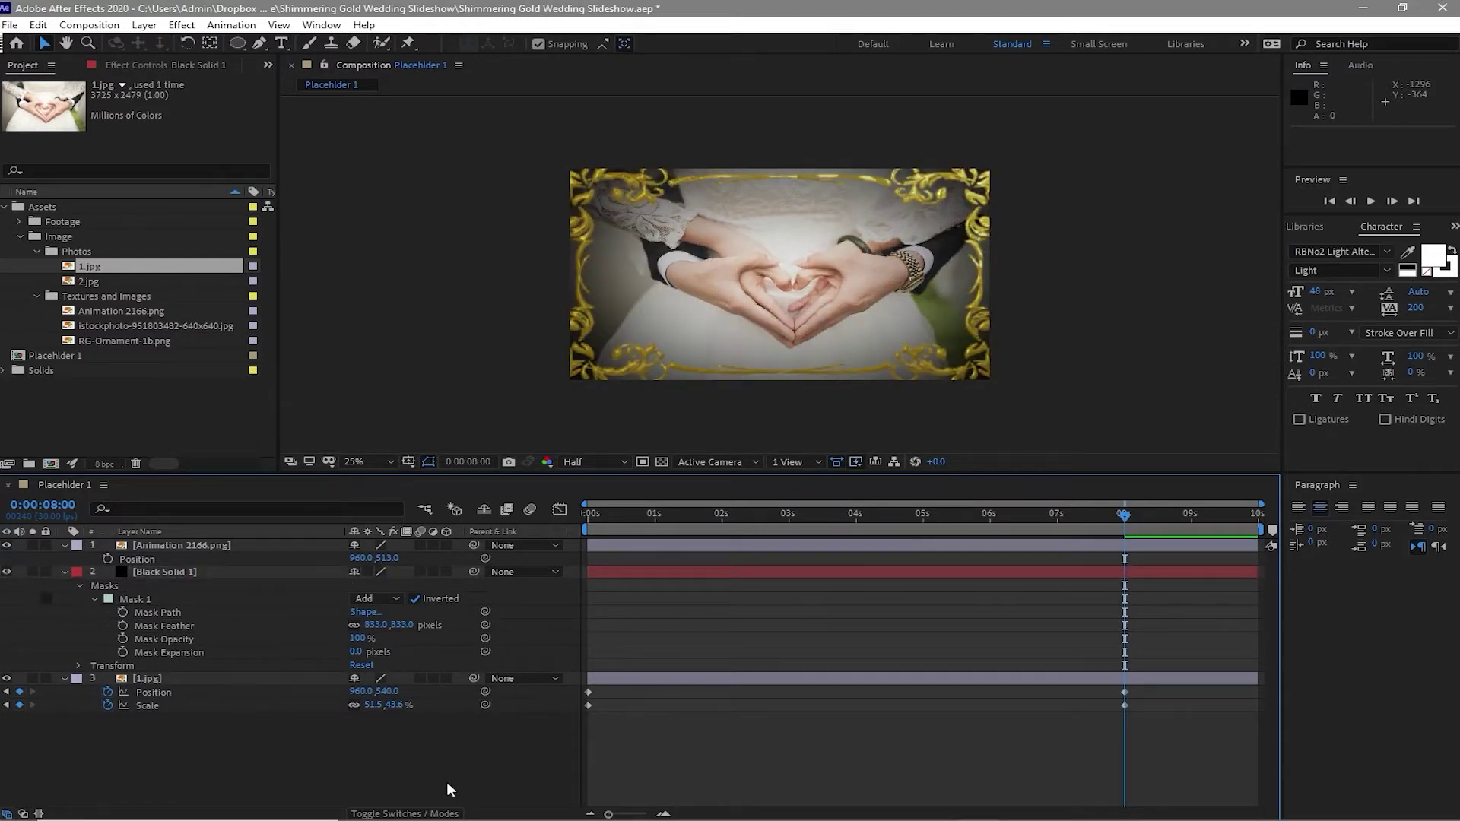
Collapse the expanded mask and transform properties of all three layers in the timeline.
{"action": "left_click", "coordinate": [94, 600]}
{"action": "left_click", "coordinate": [79, 586]}
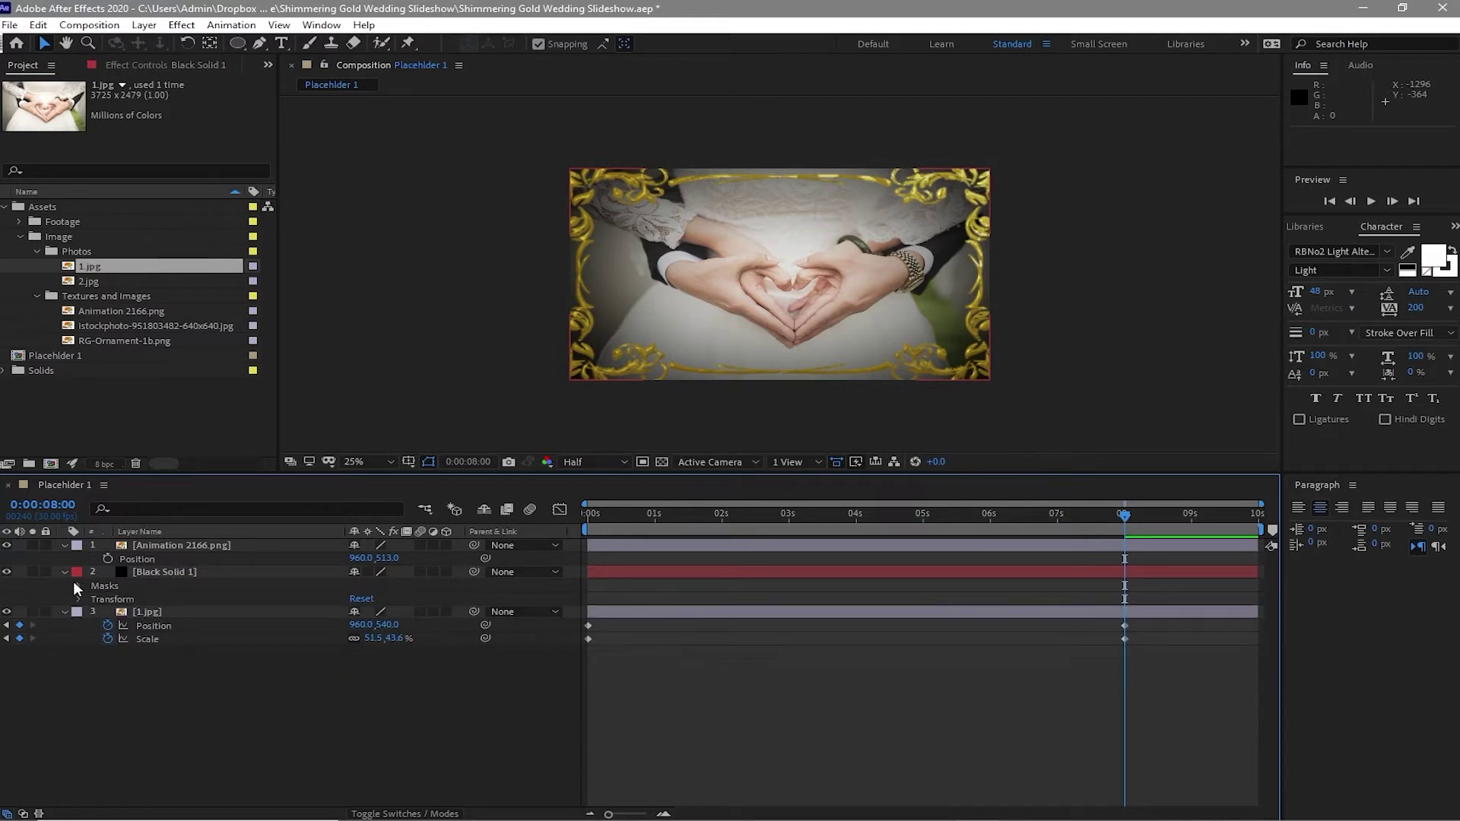
{"action": "left_click", "coordinate": [63, 572]}
{"action": "left_click", "coordinate": [66, 546]}
{"action": "left_click", "coordinate": [64, 572]}
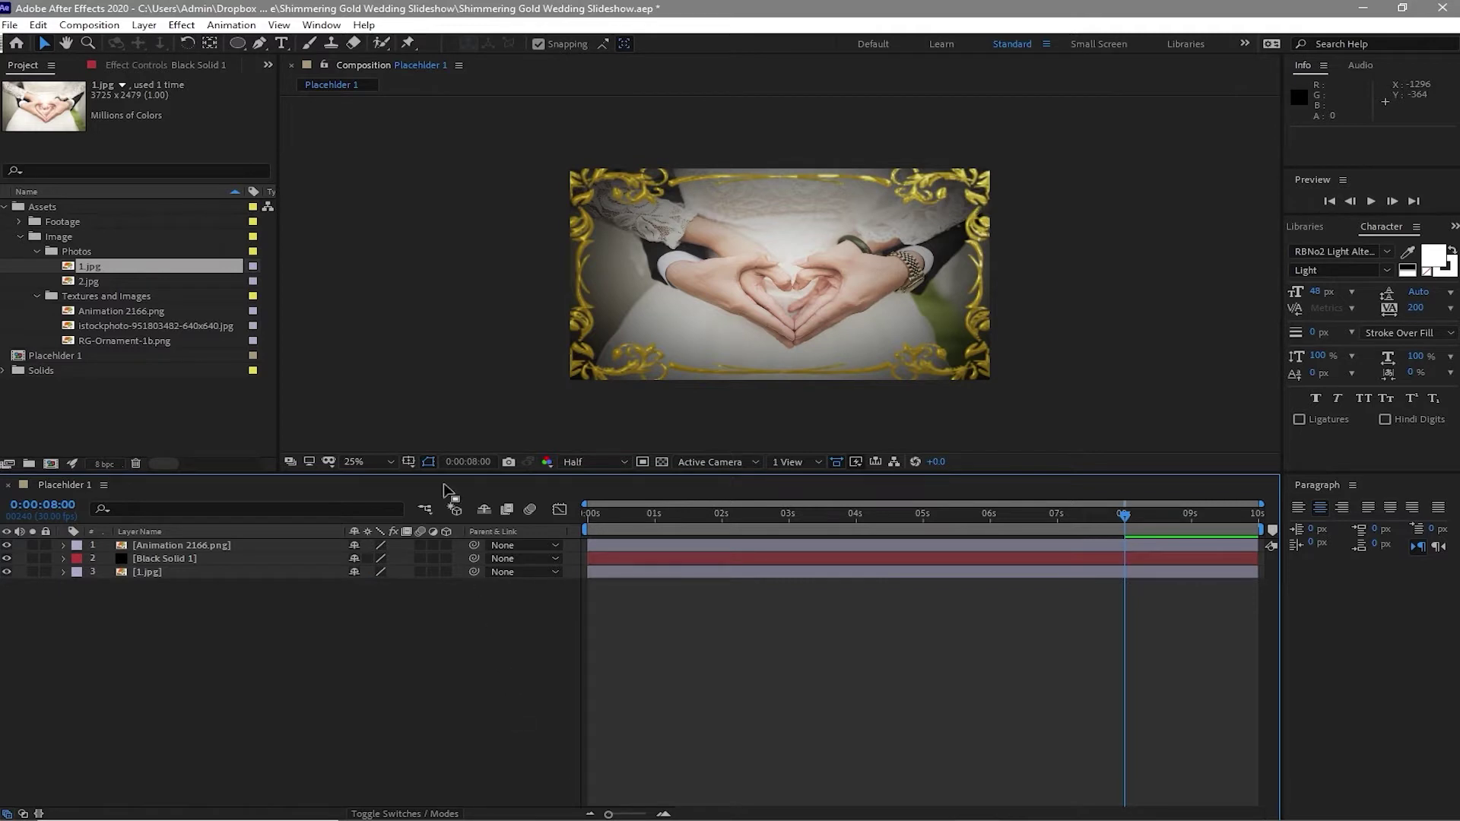
Create a 10-second 1920 x 1080 composition named RG Ornaments and add RG-Ornament-1b.png to it as a layer.
{"action": "left_click", "coordinate": [89, 24]}
{"action": "left_click", "coordinate": [98, 42]}
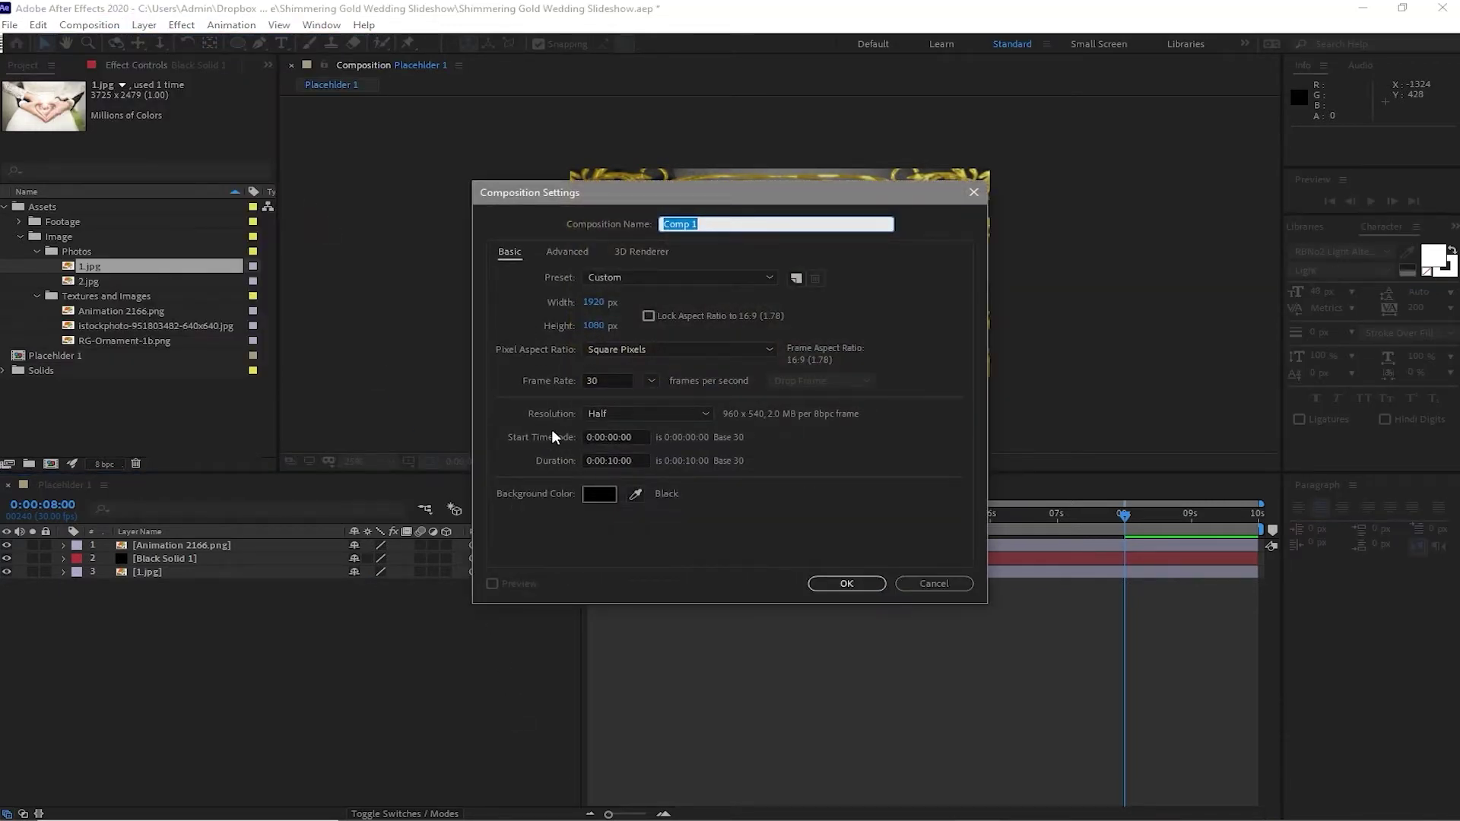
{"action": "type", "text": "RG Ornaments"}
{"action": "left_click", "coordinate": [843, 584]}
{"action": "left_click", "coordinate": [841, 582]}
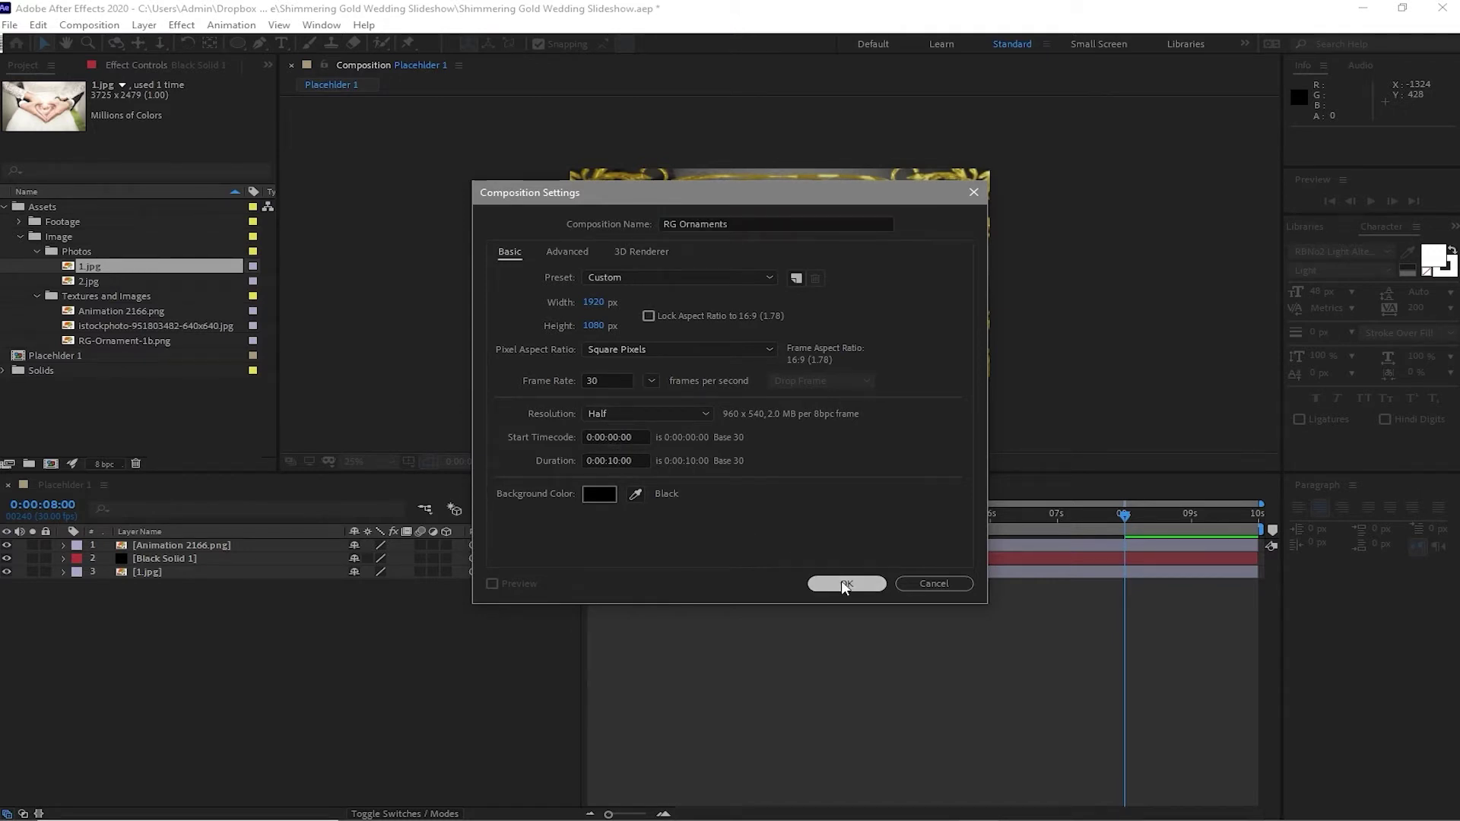
{"action": "left_click", "coordinate": [116, 341]}
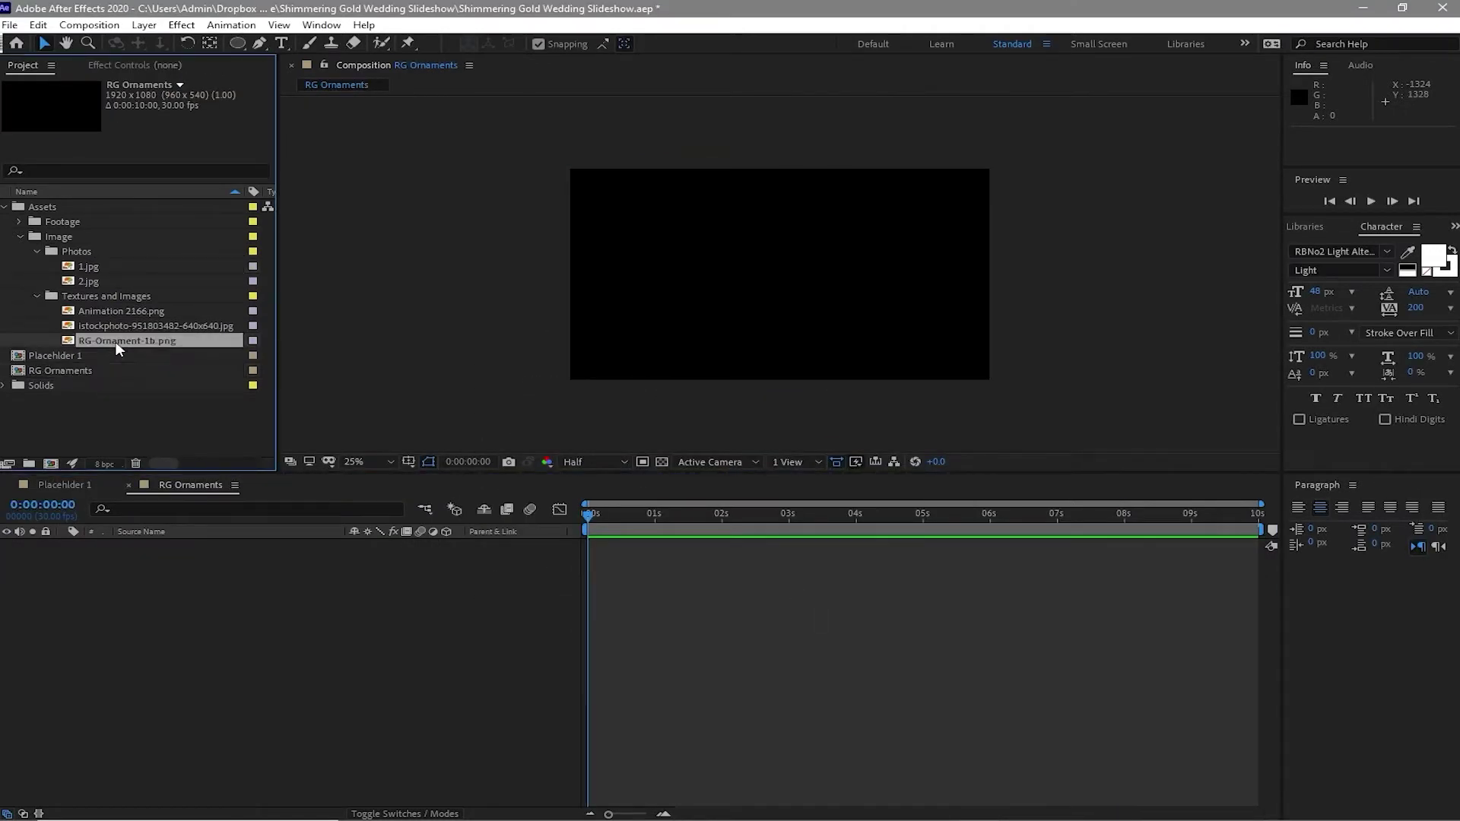
{"action": "left_click_drag", "start_coordinate": [115, 346], "coordinate": [201, 653]}
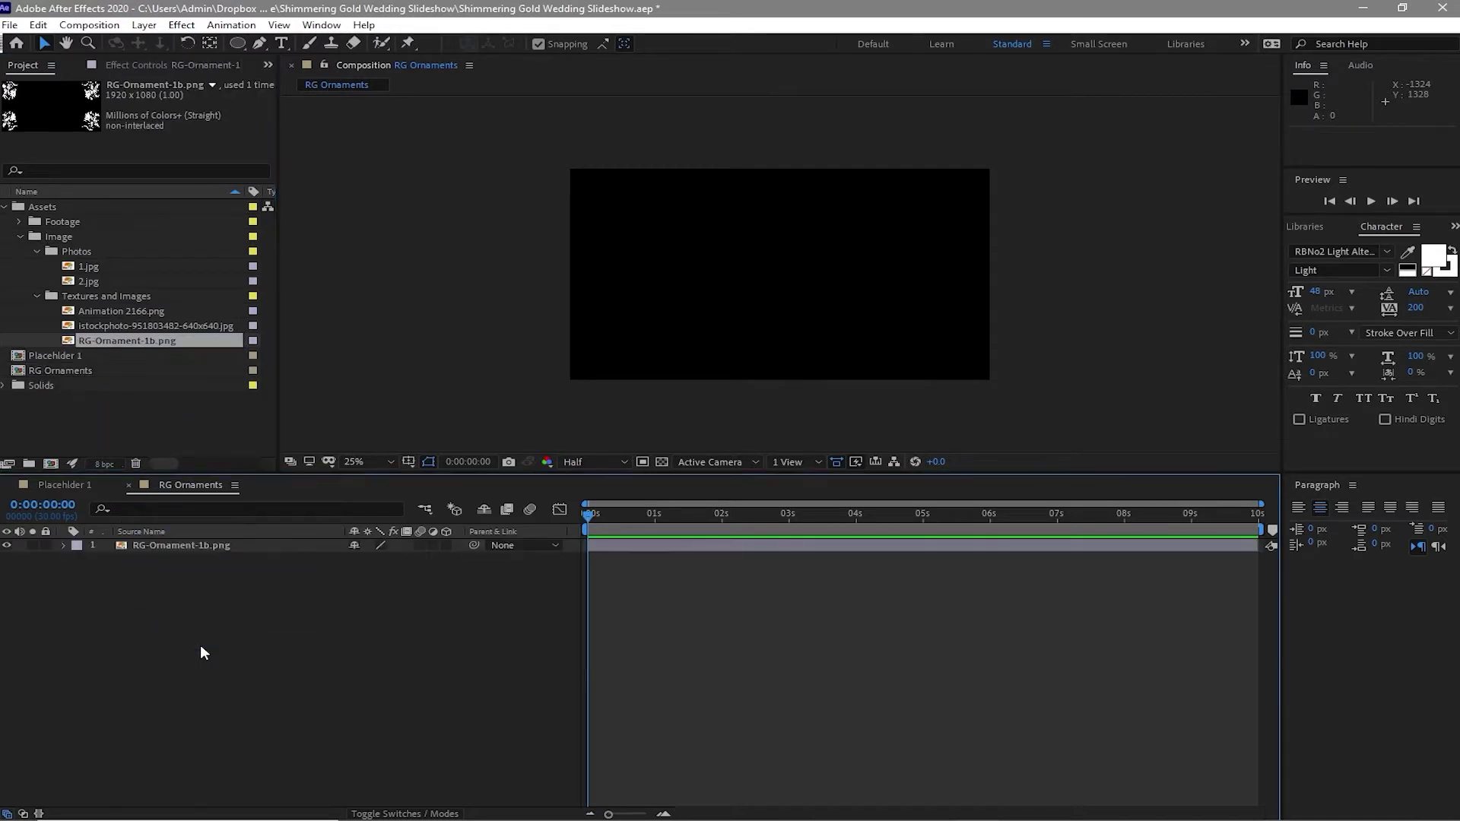
Add a text layer reading "Our" to the RG Ornaments composition.
{"action": "left_click", "coordinate": [283, 43]}
{"action": "left_click", "coordinate": [709, 257]}
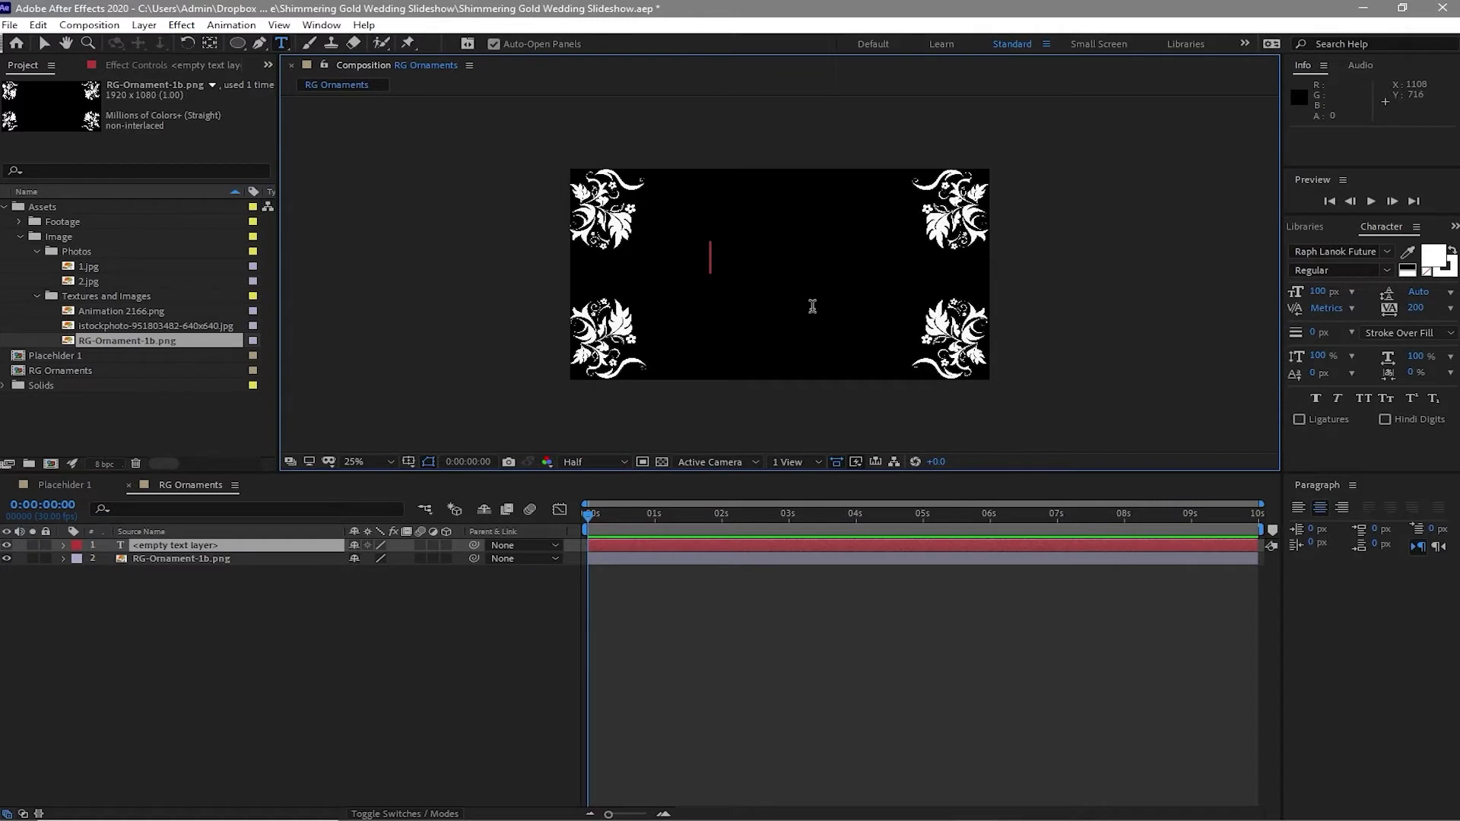
{"action": "type", "text": "Our"}
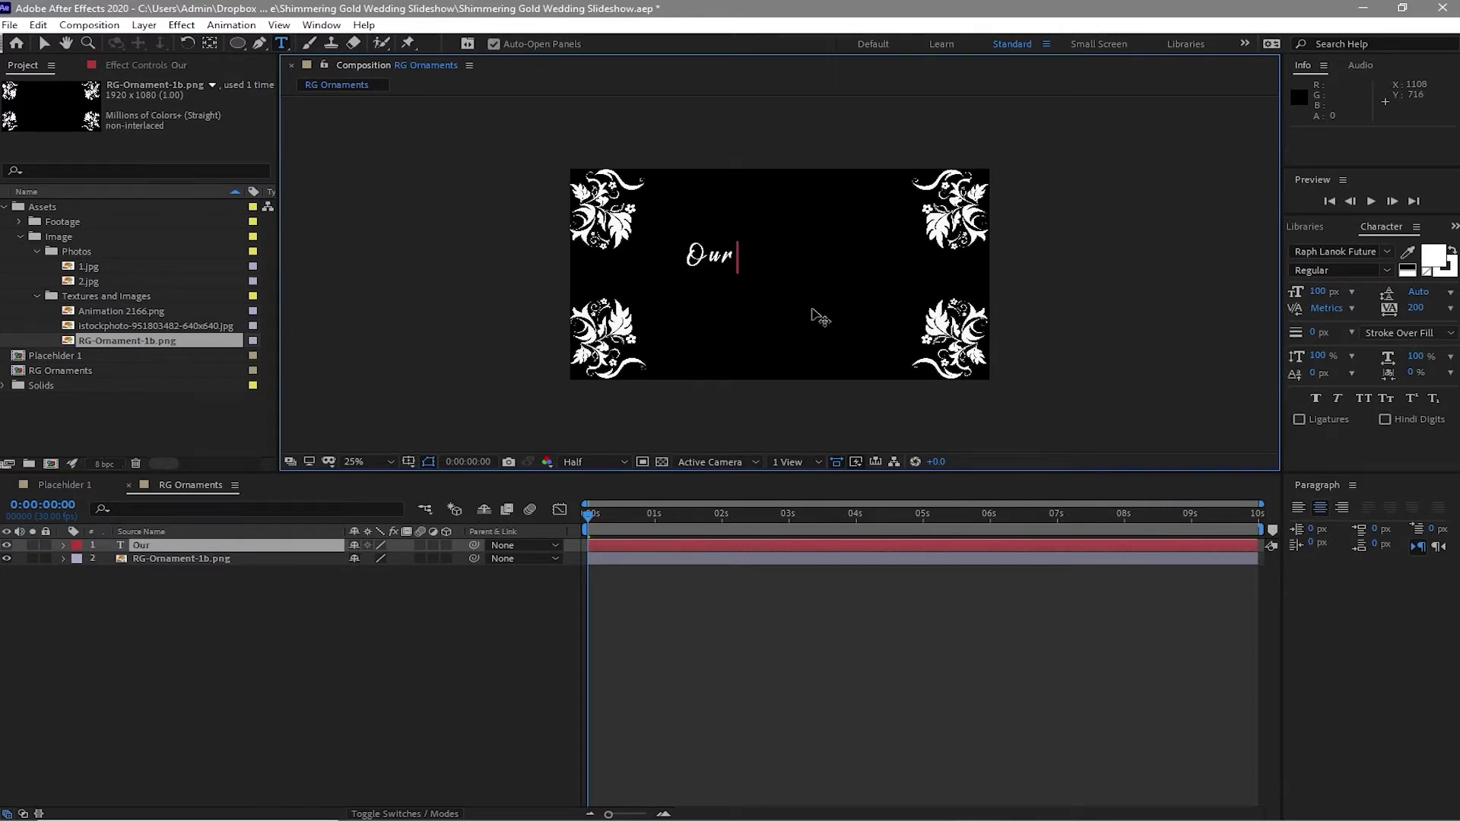
{"action": "key", "text": "Escape"}
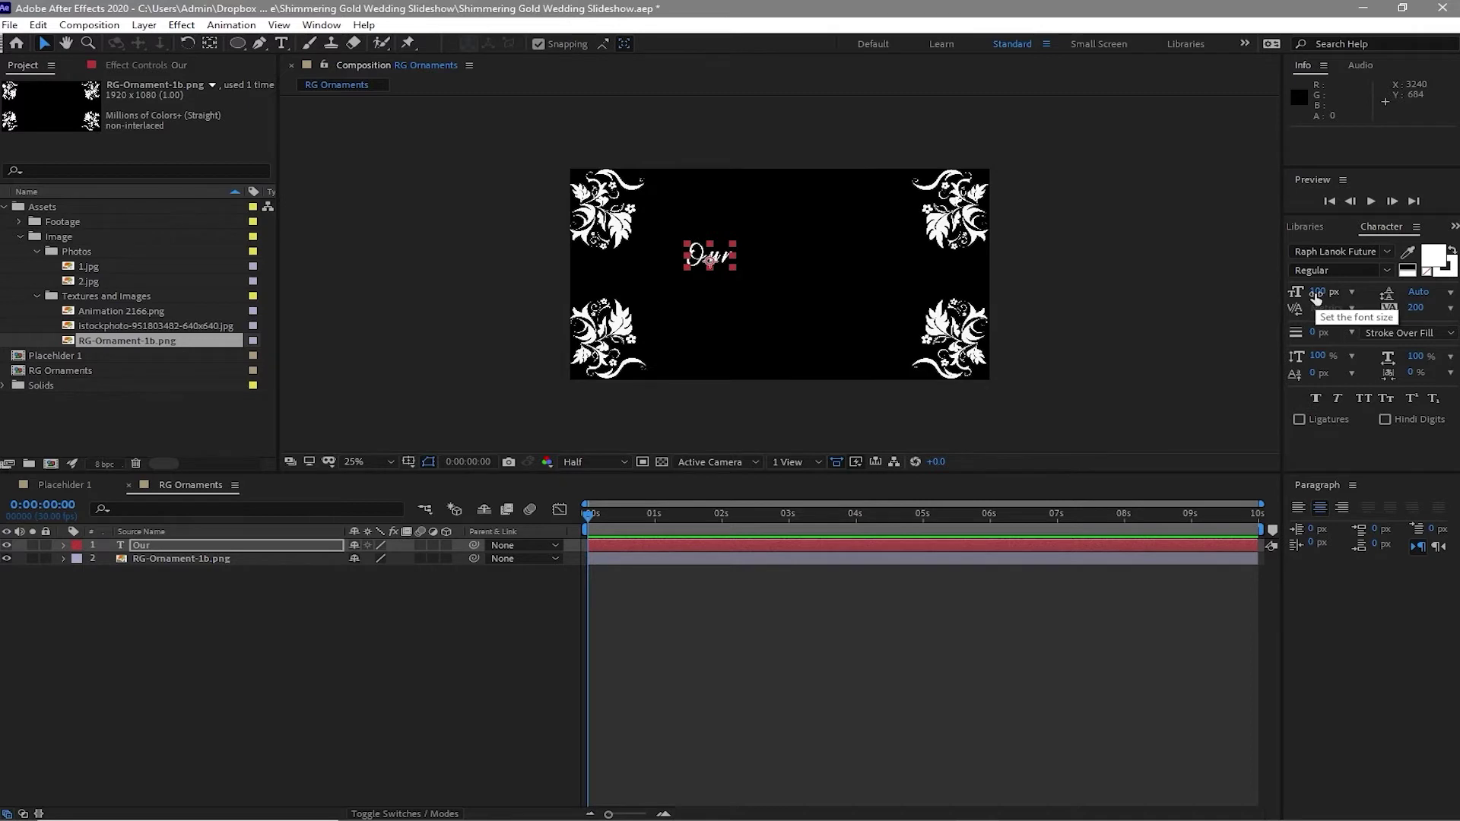
Center the "Our" text horizontally in the composition and move it up to position 961.2, 122.
{"action": "left_click", "coordinate": [321, 24]}
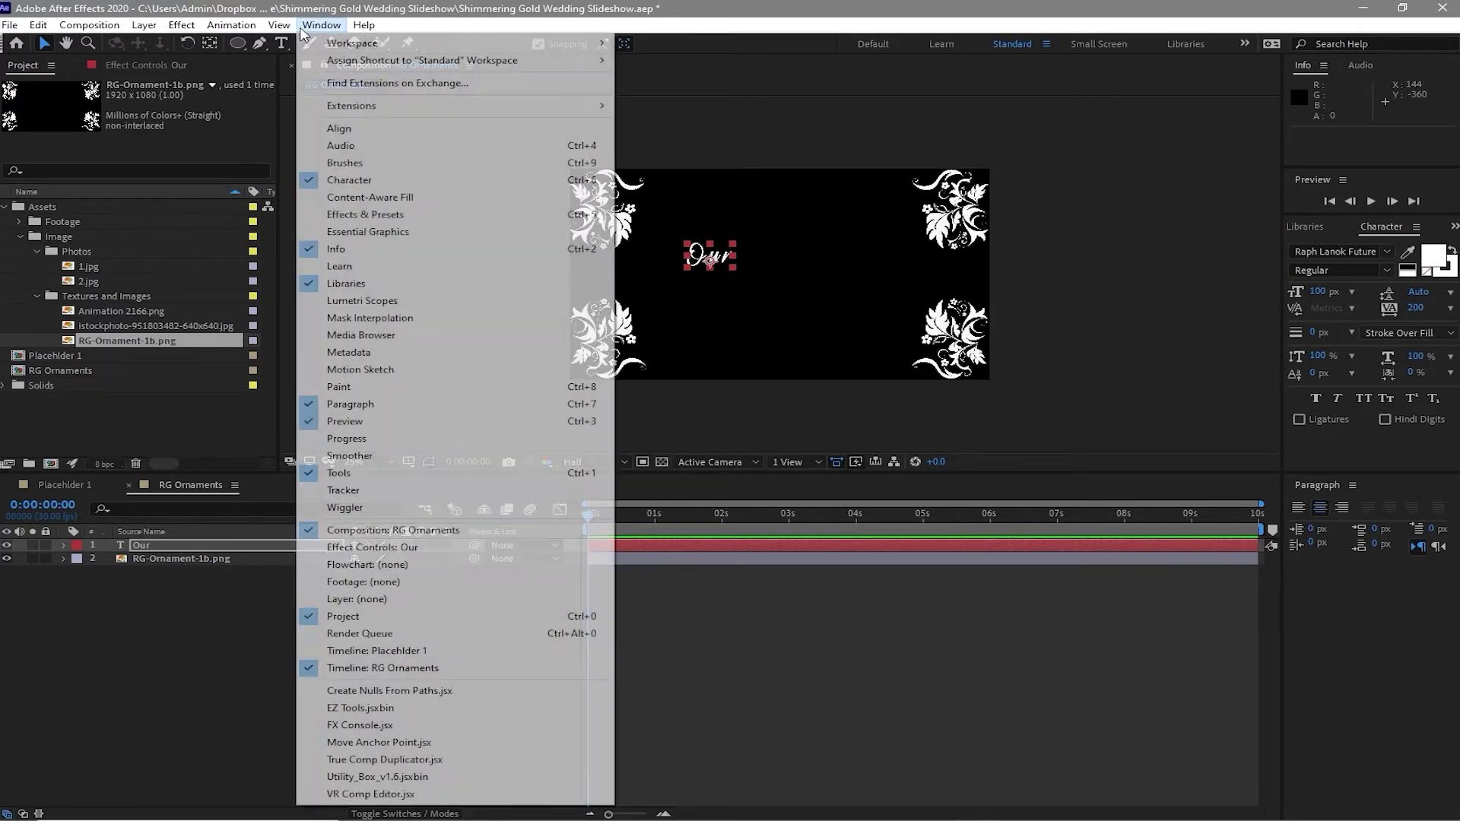
{"action": "left_click", "coordinate": [368, 130]}
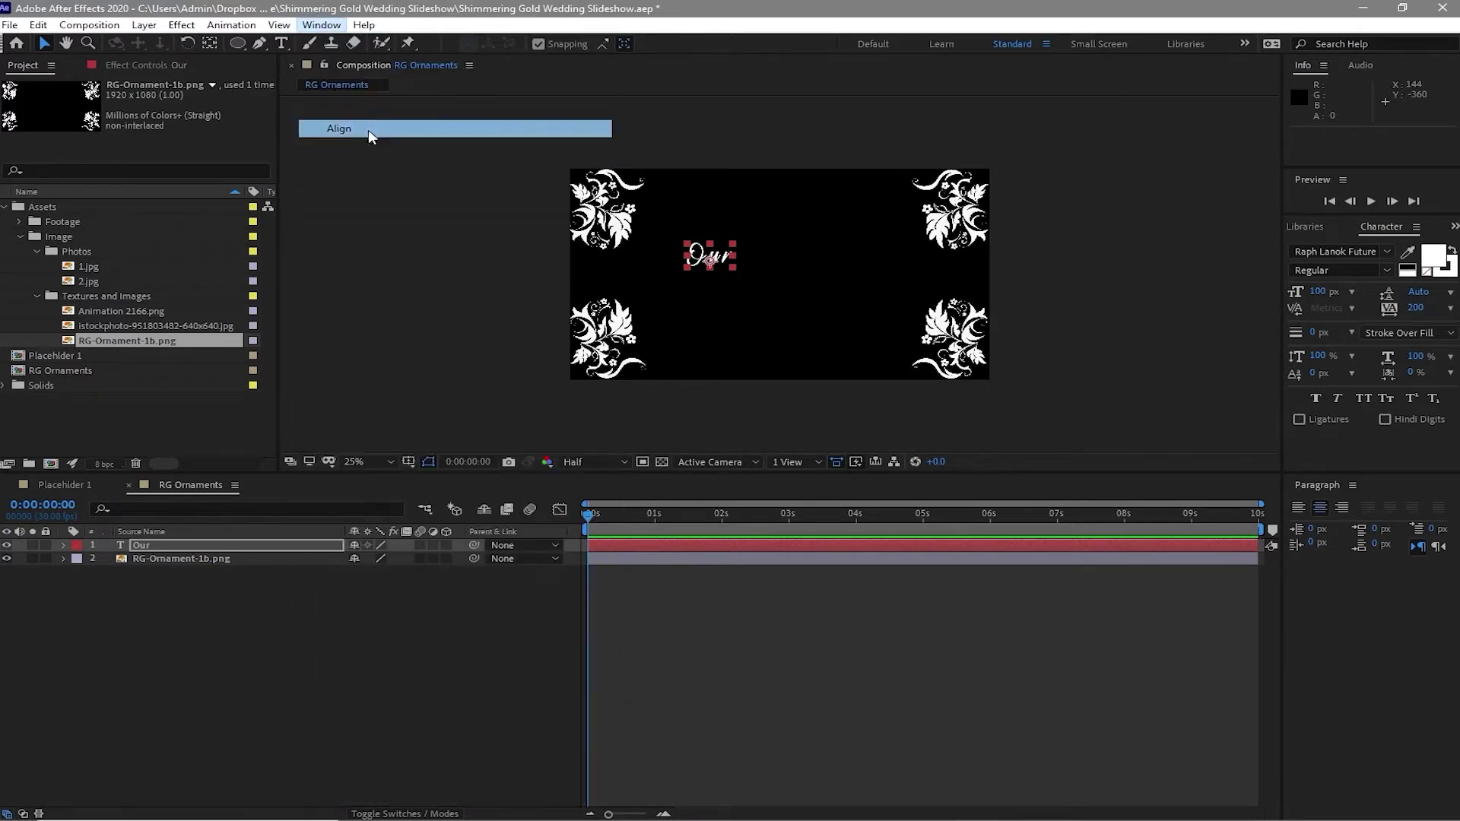
{"action": "left_click", "coordinate": [1330, 526]}
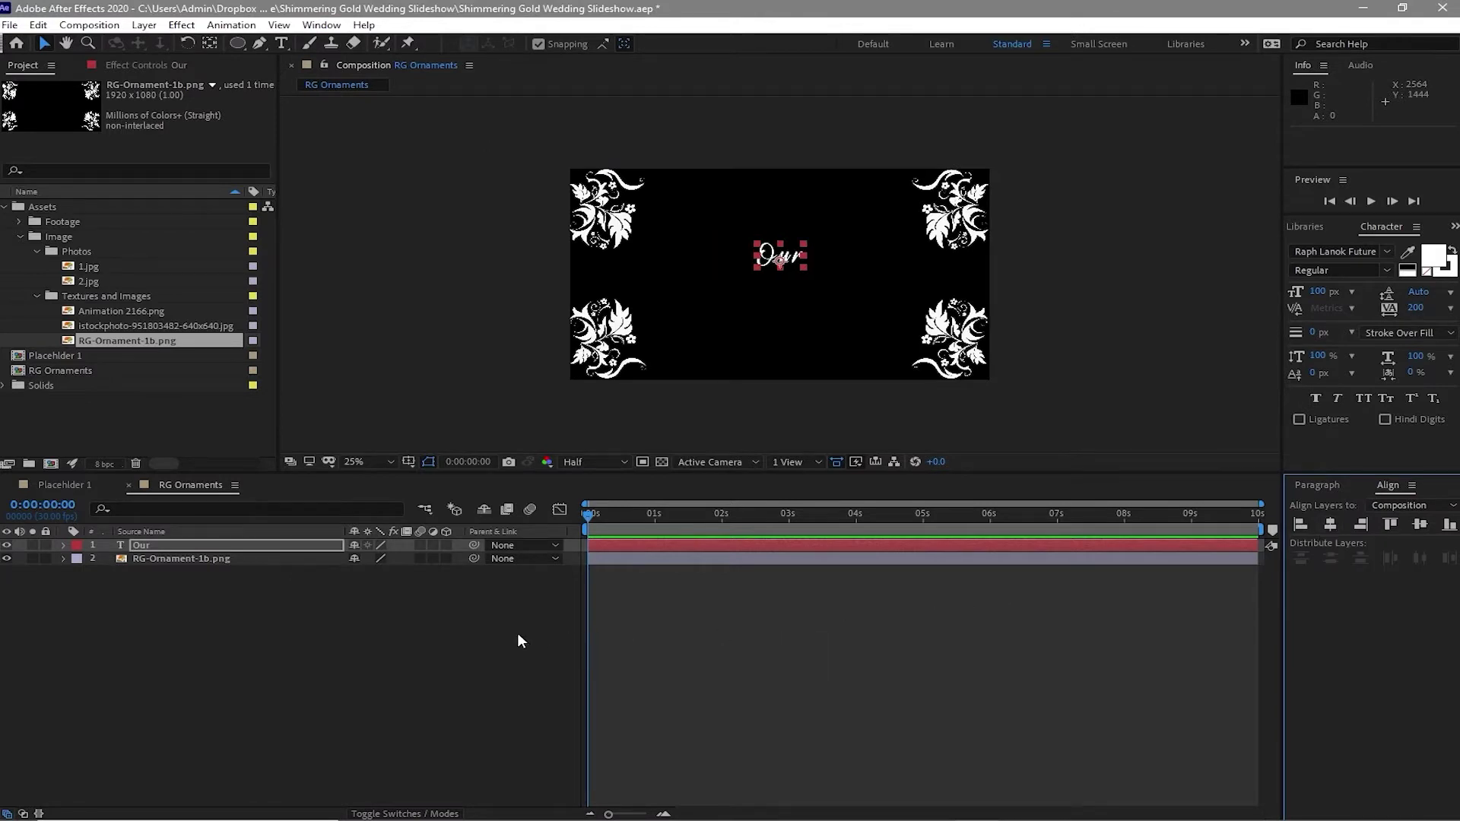
{"action": "left_click", "coordinate": [309, 544]}
{"action": "key", "text": "p"}
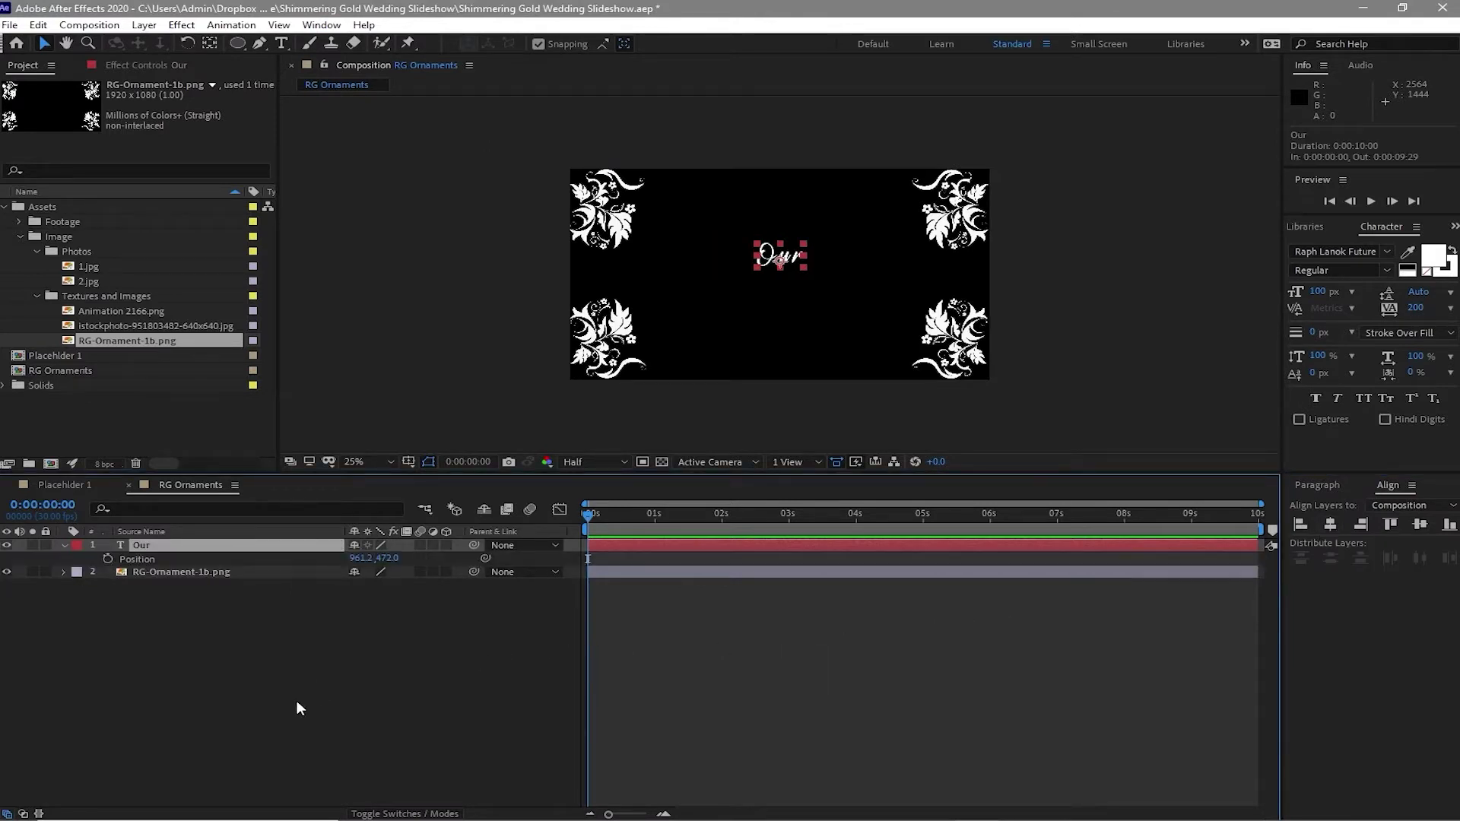
{"action": "left_click_drag", "start_coordinate": [386, 558], "coordinate": [228, 617]}
Duplicate the "Our" text layer and move the copy down to position 961.2, 995.
{"action": "left_click", "coordinate": [276, 542]}
{"action": "double_click", "coordinate": [276, 542]}
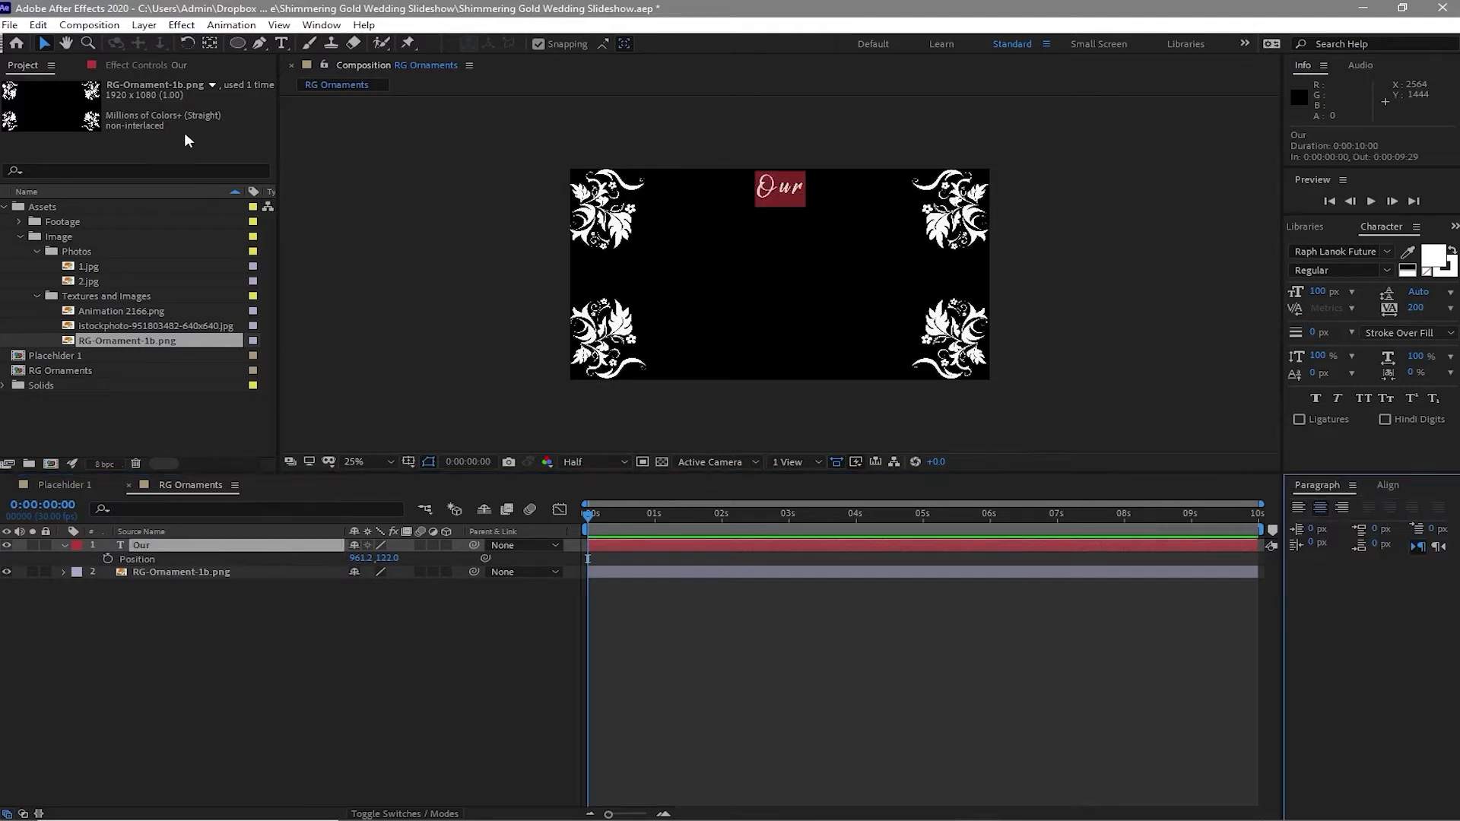
{"action": "left_click", "coordinate": [38, 24]}
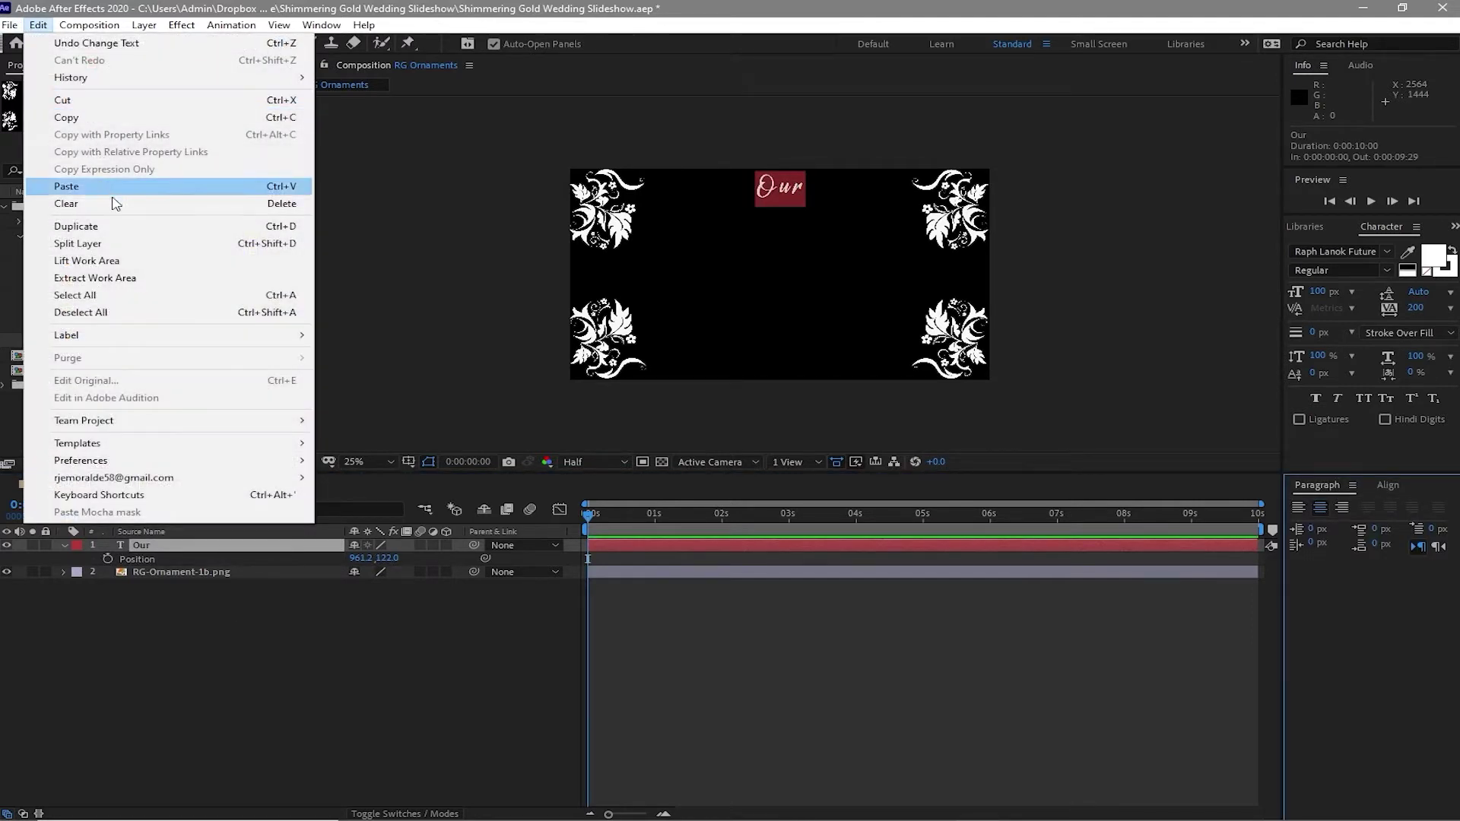
{"action": "left_click", "coordinate": [118, 228]}
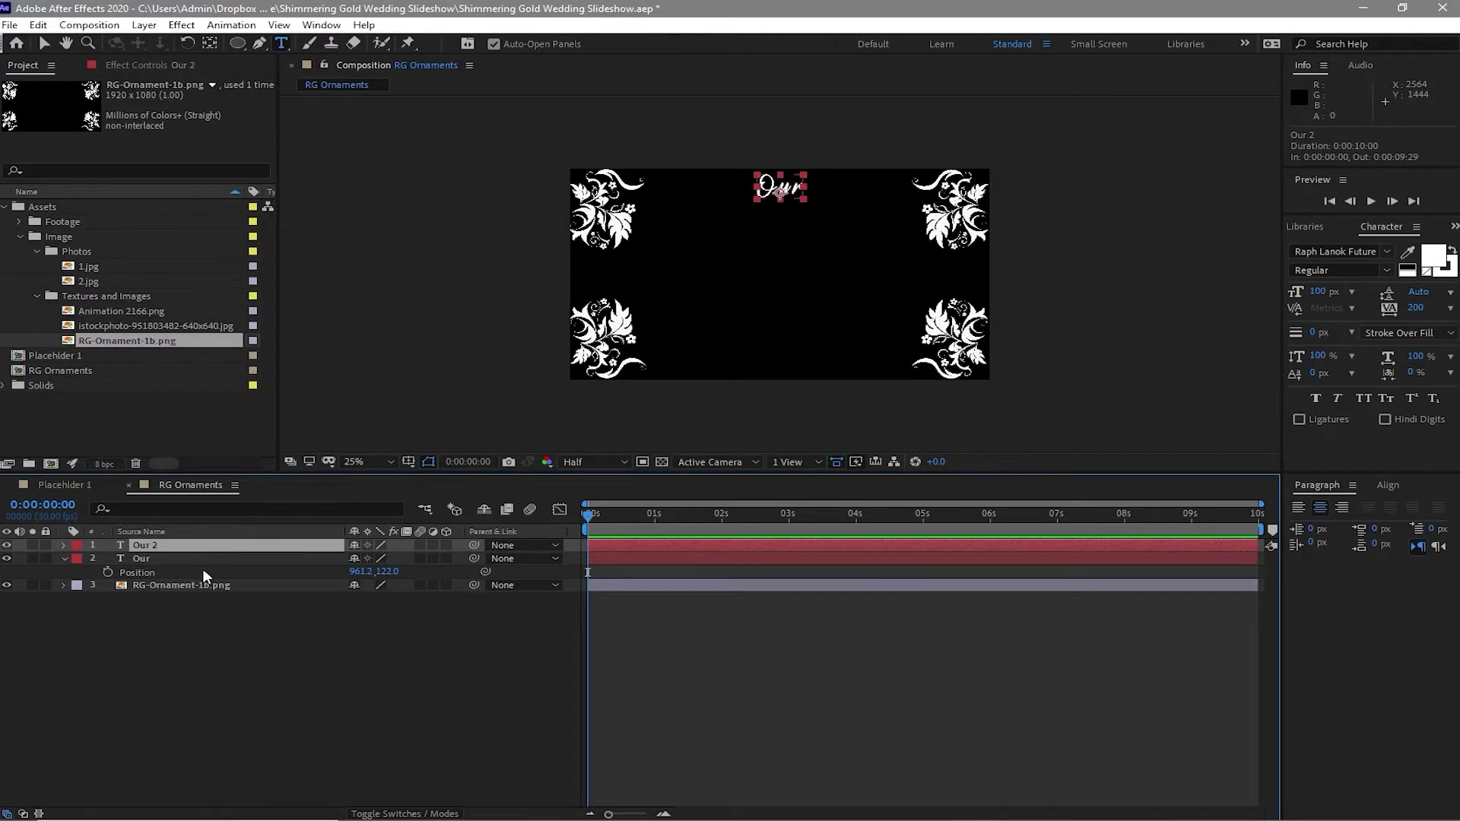
{"action": "key", "text": "p"}
{"action": "left_click", "coordinate": [391, 559]}
{"action": "type", "text": "271"}
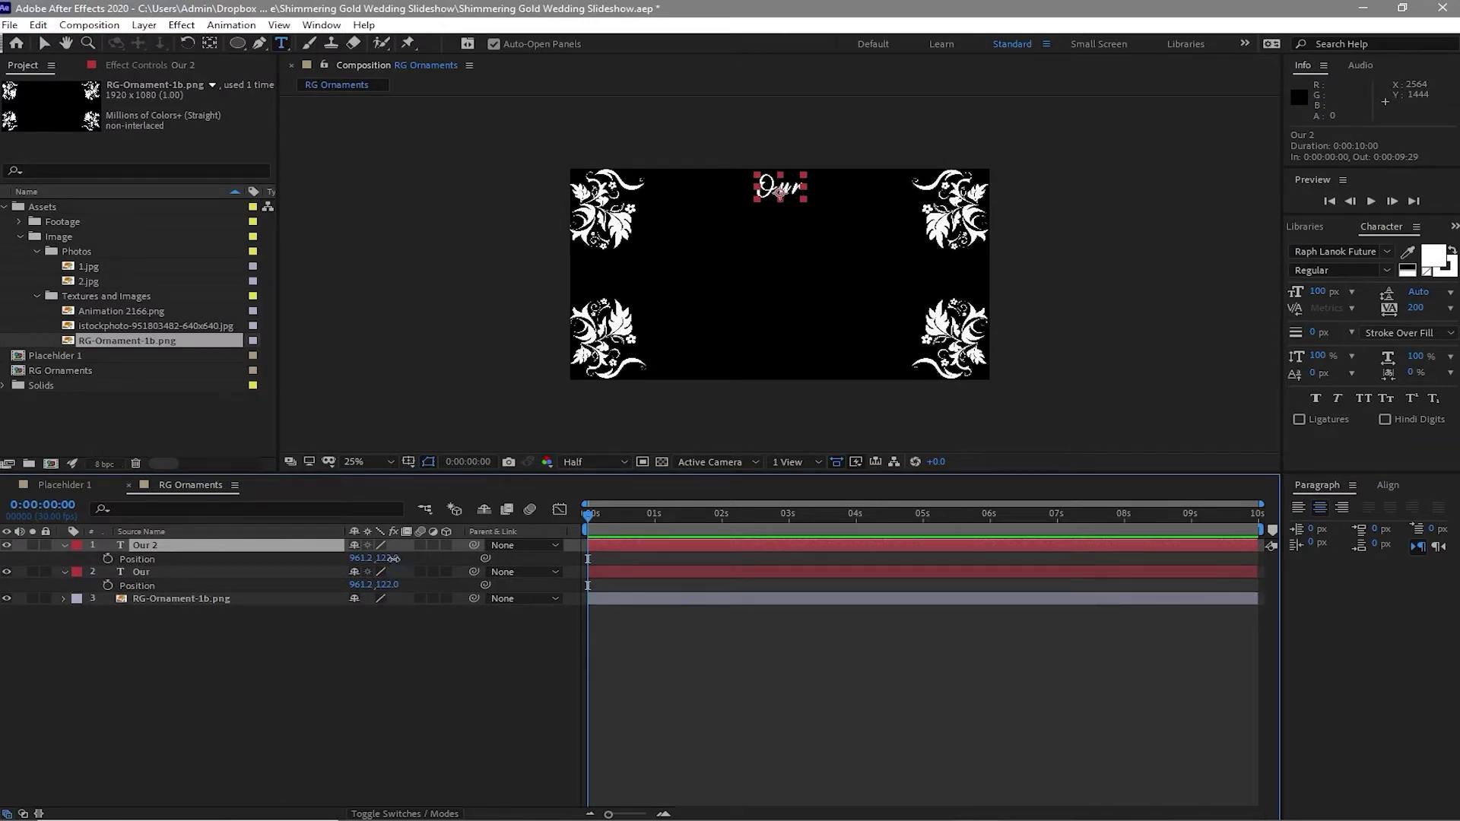
{"action": "key", "text": "Return"}
{"action": "left_click_drag", "start_coordinate": [514, 608], "coordinate": [977, 729]}
Replace the text of the lower copy with "Happy Moments".
{"action": "double_click", "coordinate": [327, 546]}
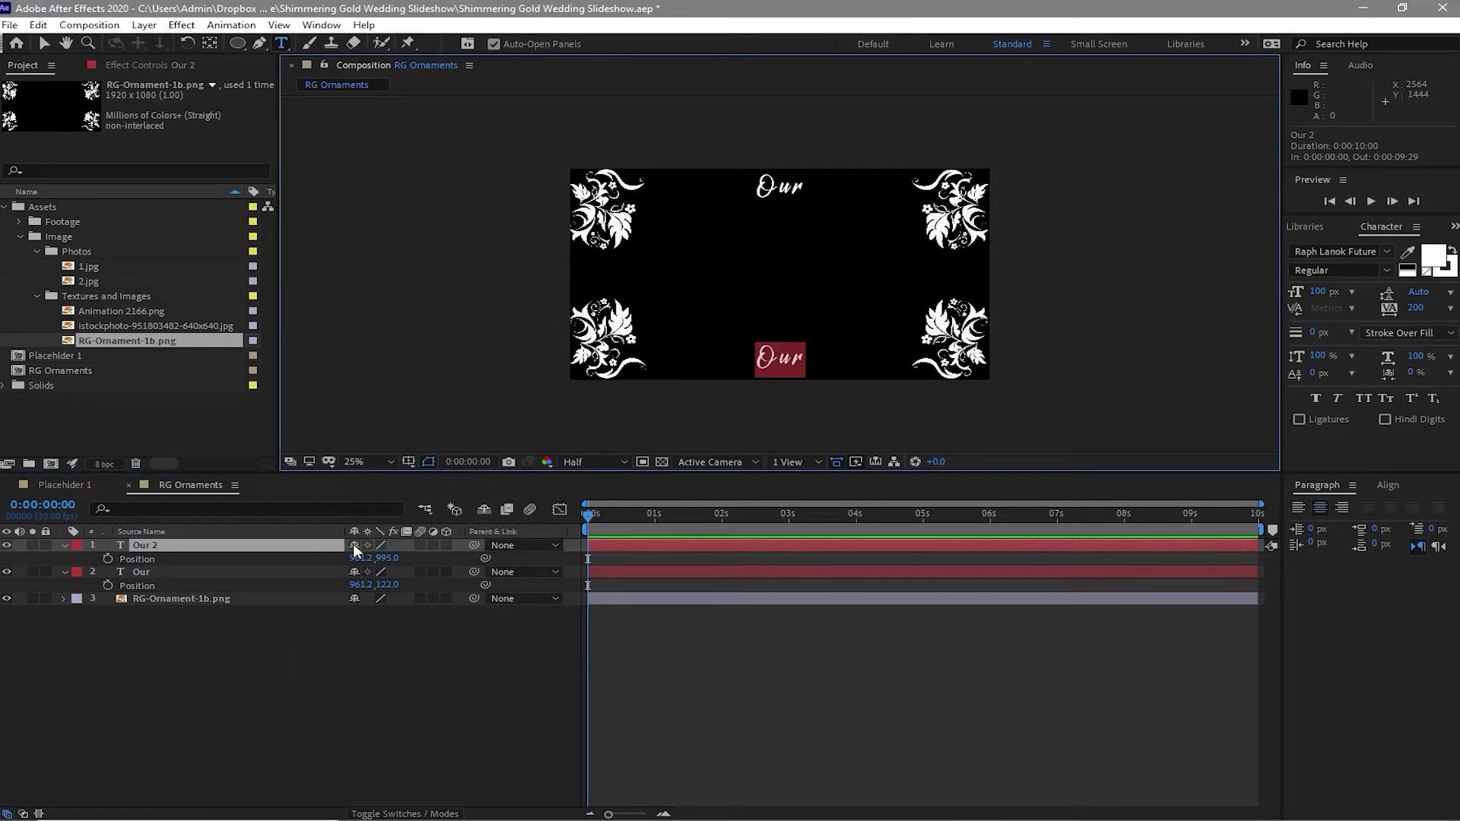
{"action": "type", "text": "Happy M"}
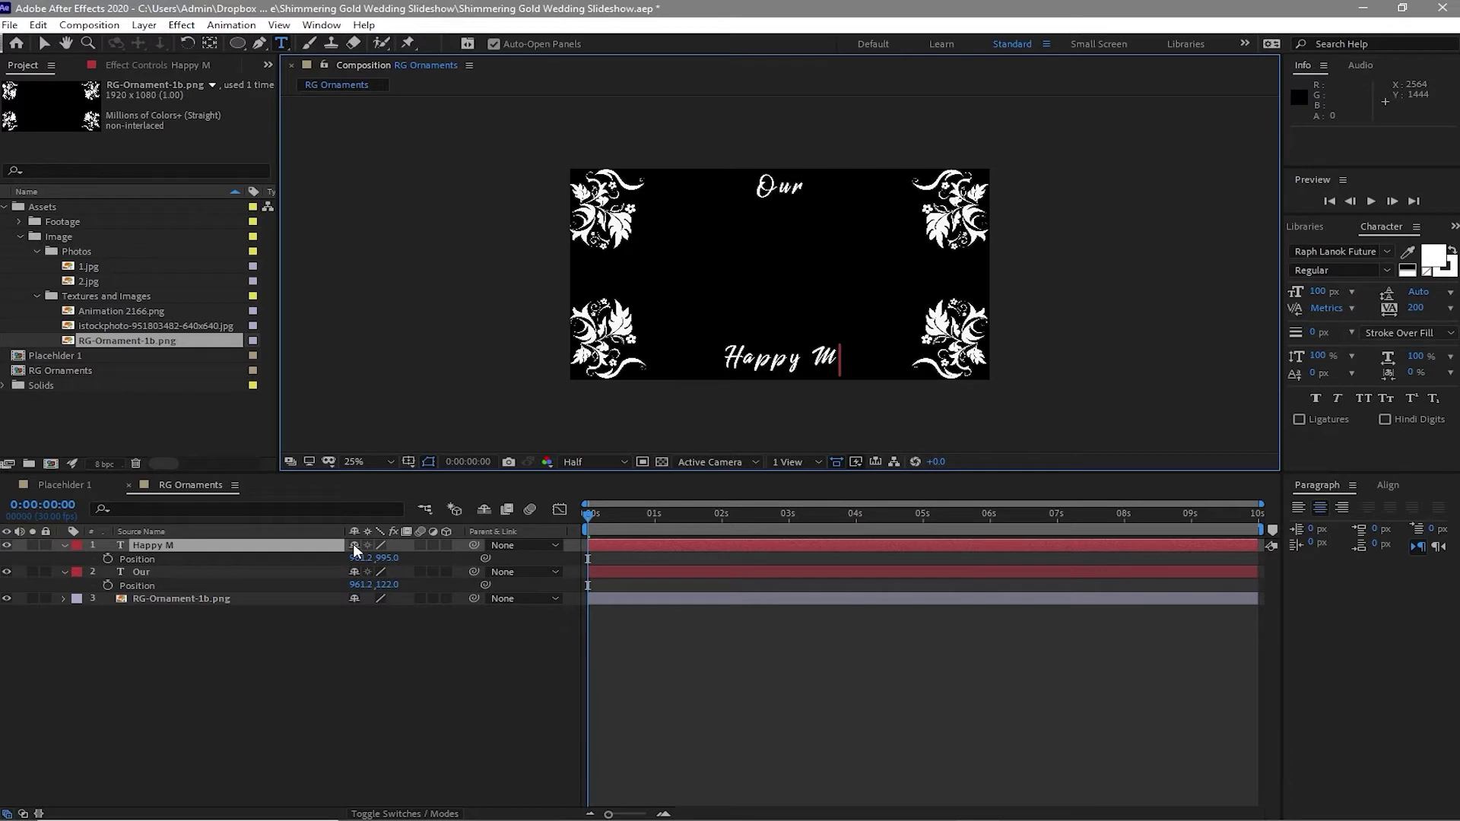
{"action": "type", "text": "oments"}
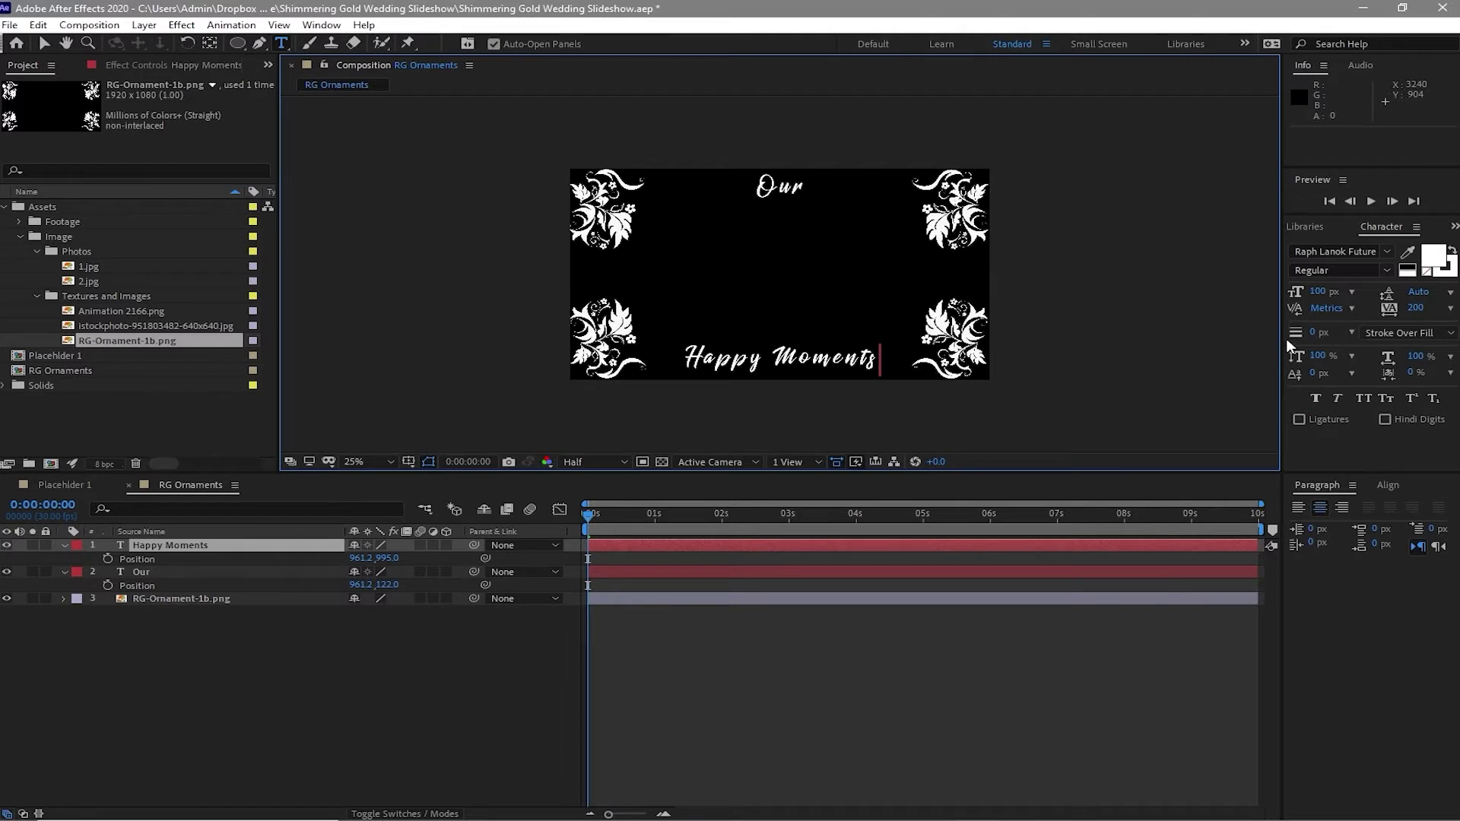
{"action": "key", "text": "Escape"}
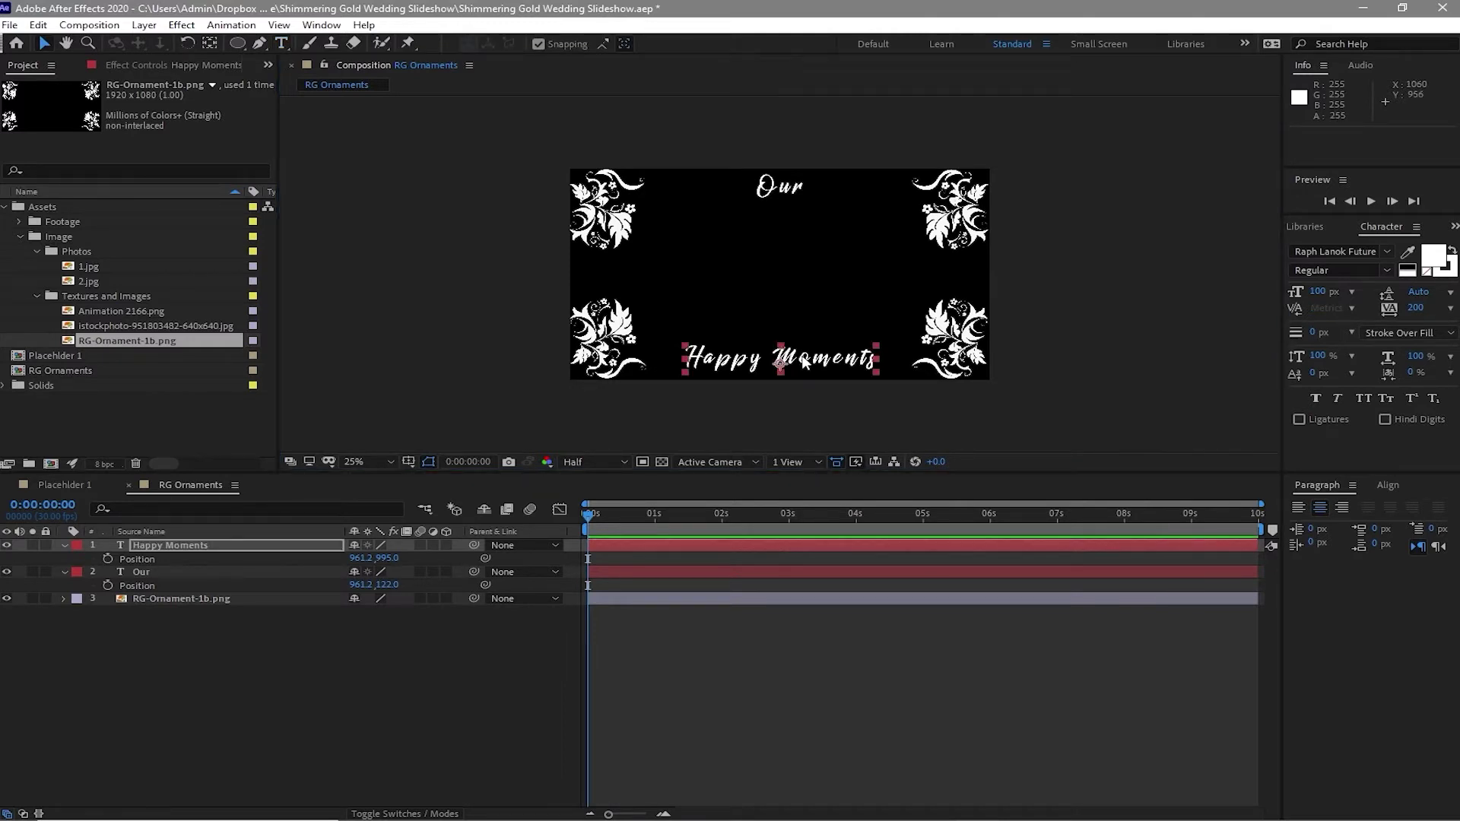
Set the character tracking to 0 for the "Happy Moments" text and to 100 for the "Our" text.
{"action": "left_click", "coordinate": [1450, 308]}
{"action": "left_click", "coordinate": [1433, 368]}
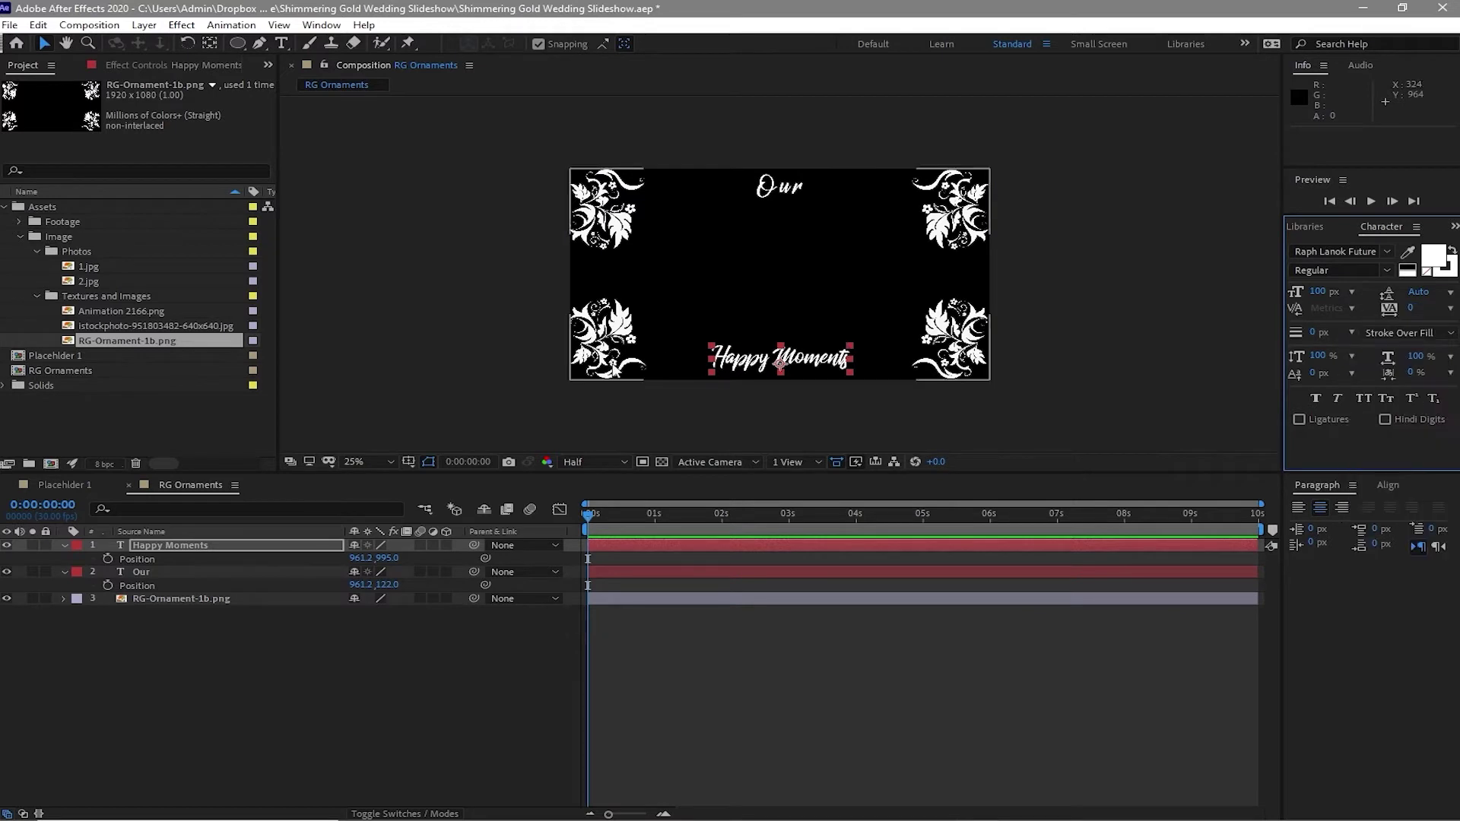
{"action": "left_click", "coordinate": [263, 574]}
{"action": "left_click", "coordinate": [1450, 308]}
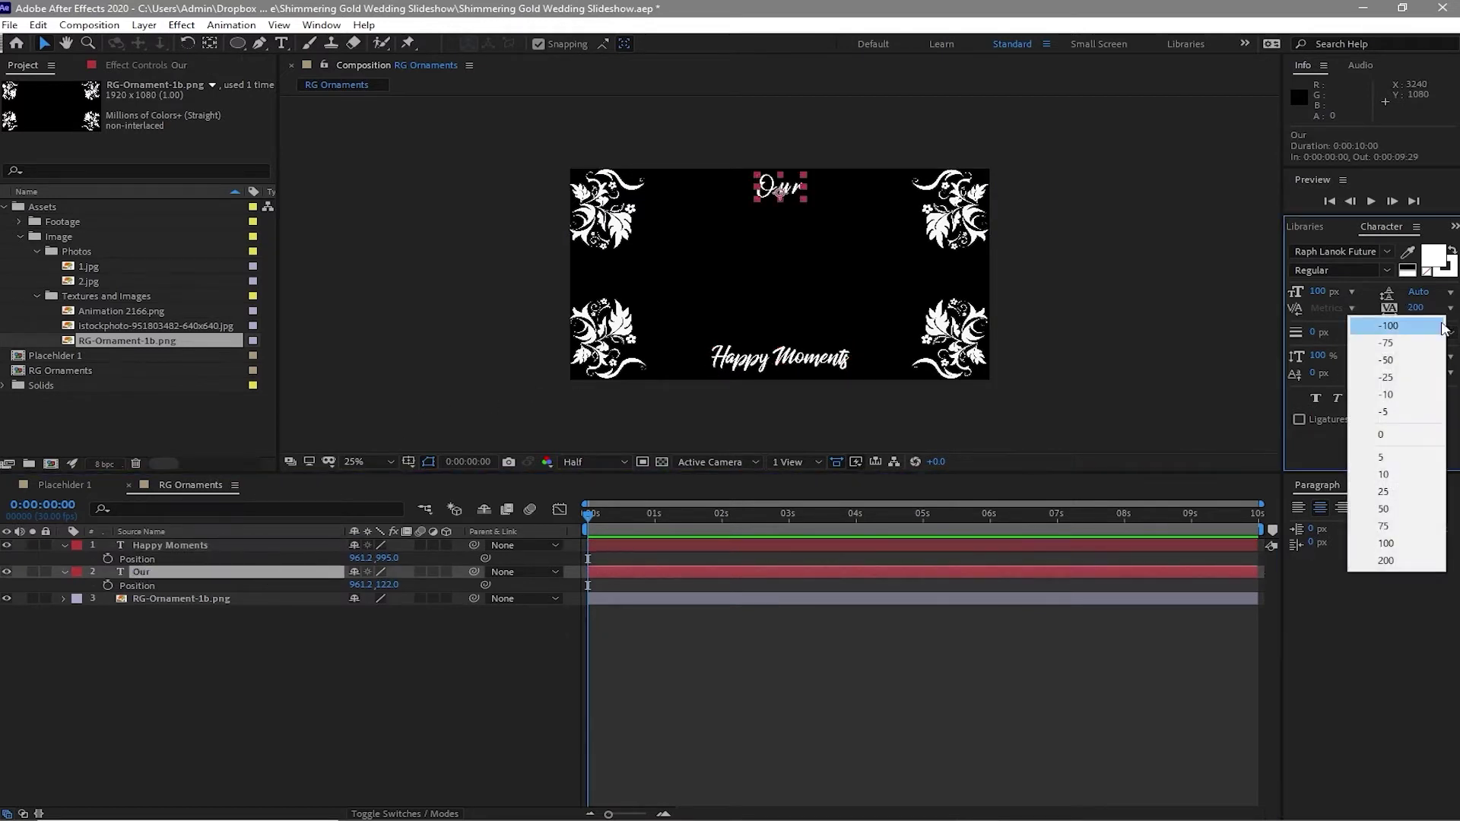
{"action": "left_click", "coordinate": [1362, 542]}
Add a Tracking animator to the Happy Moments layer and keyframe its tracking amount at 70 at 0 seconds.
{"action": "left_click", "coordinate": [64, 546]}
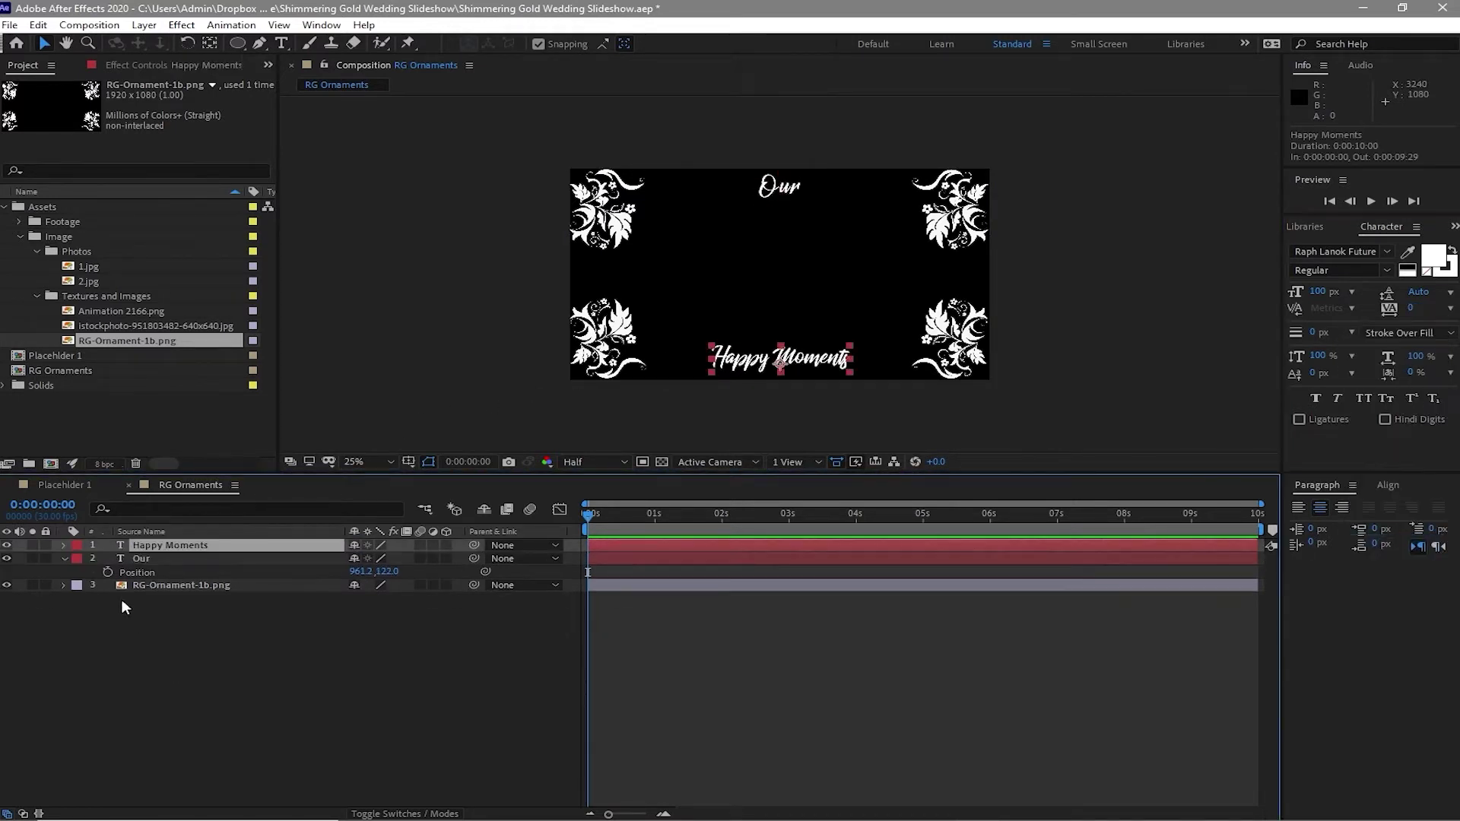
{"action": "left_click", "coordinate": [64, 547]}
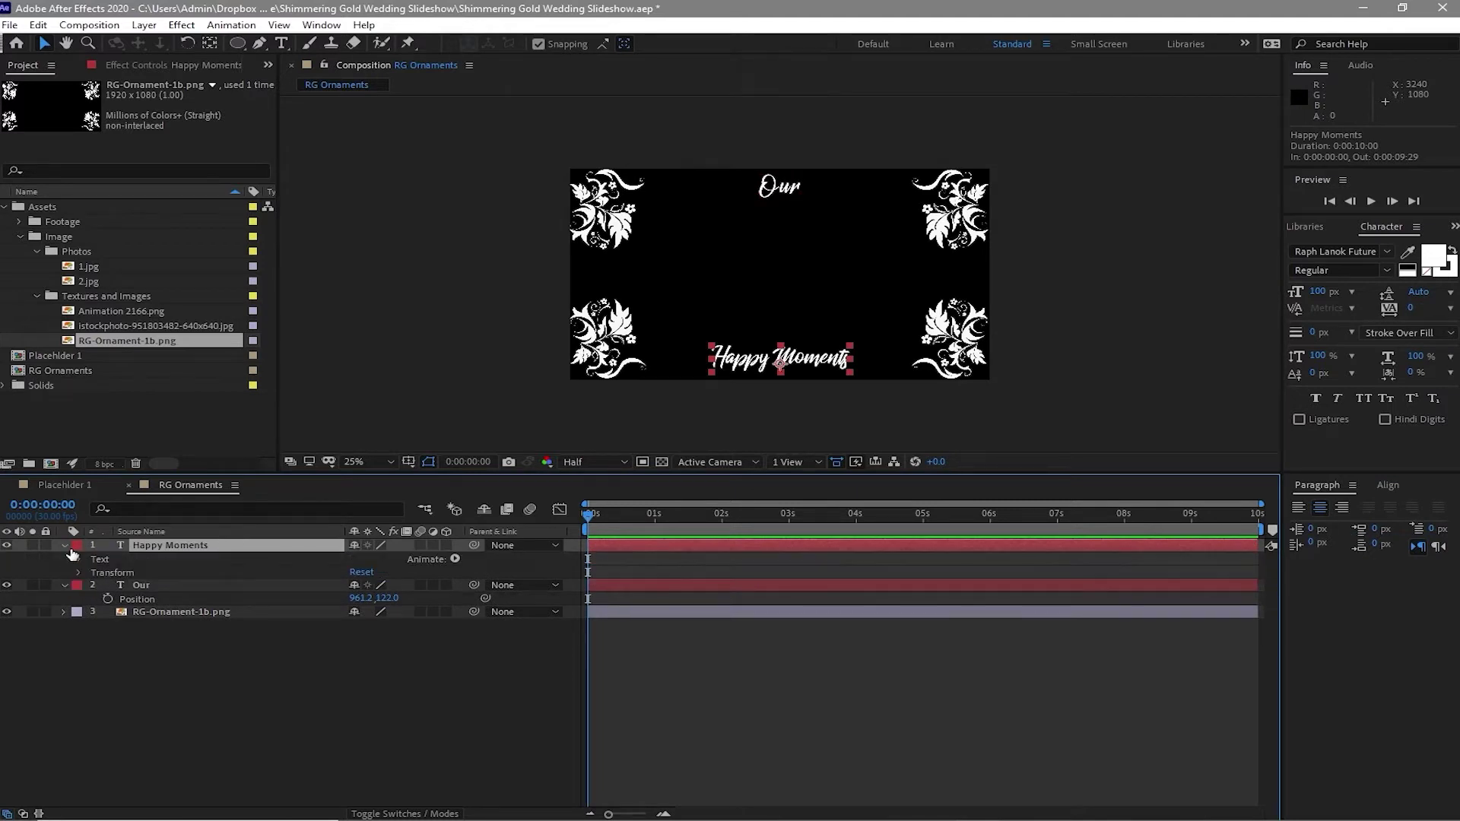
{"action": "left_click", "coordinate": [456, 558]}
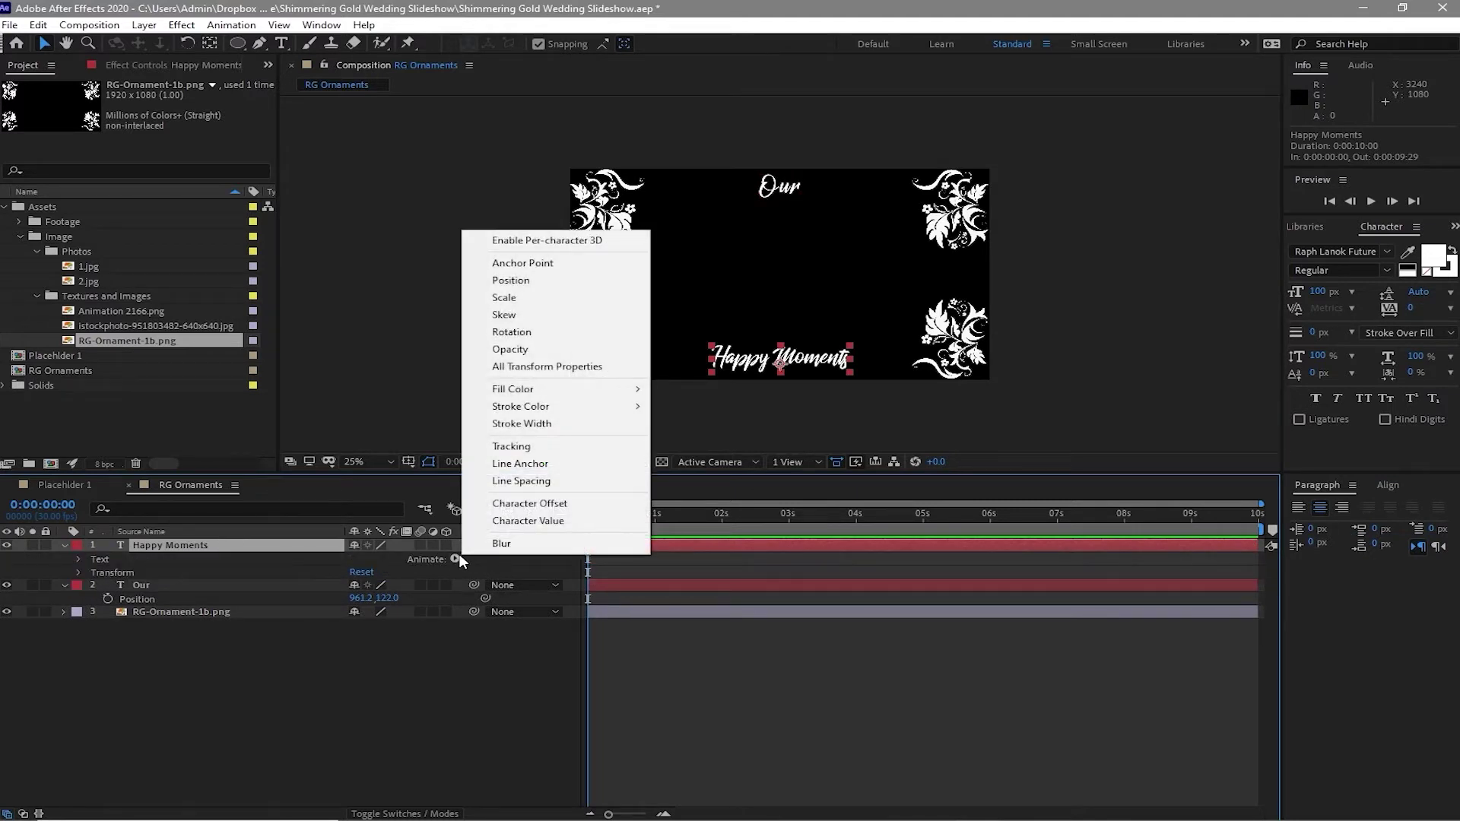
{"action": "left_click", "coordinate": [511, 447]}
{"action": "left_click_drag", "start_coordinate": [353, 655], "coordinate": [389, 658]}
{"action": "left_click", "coordinate": [356, 652]}
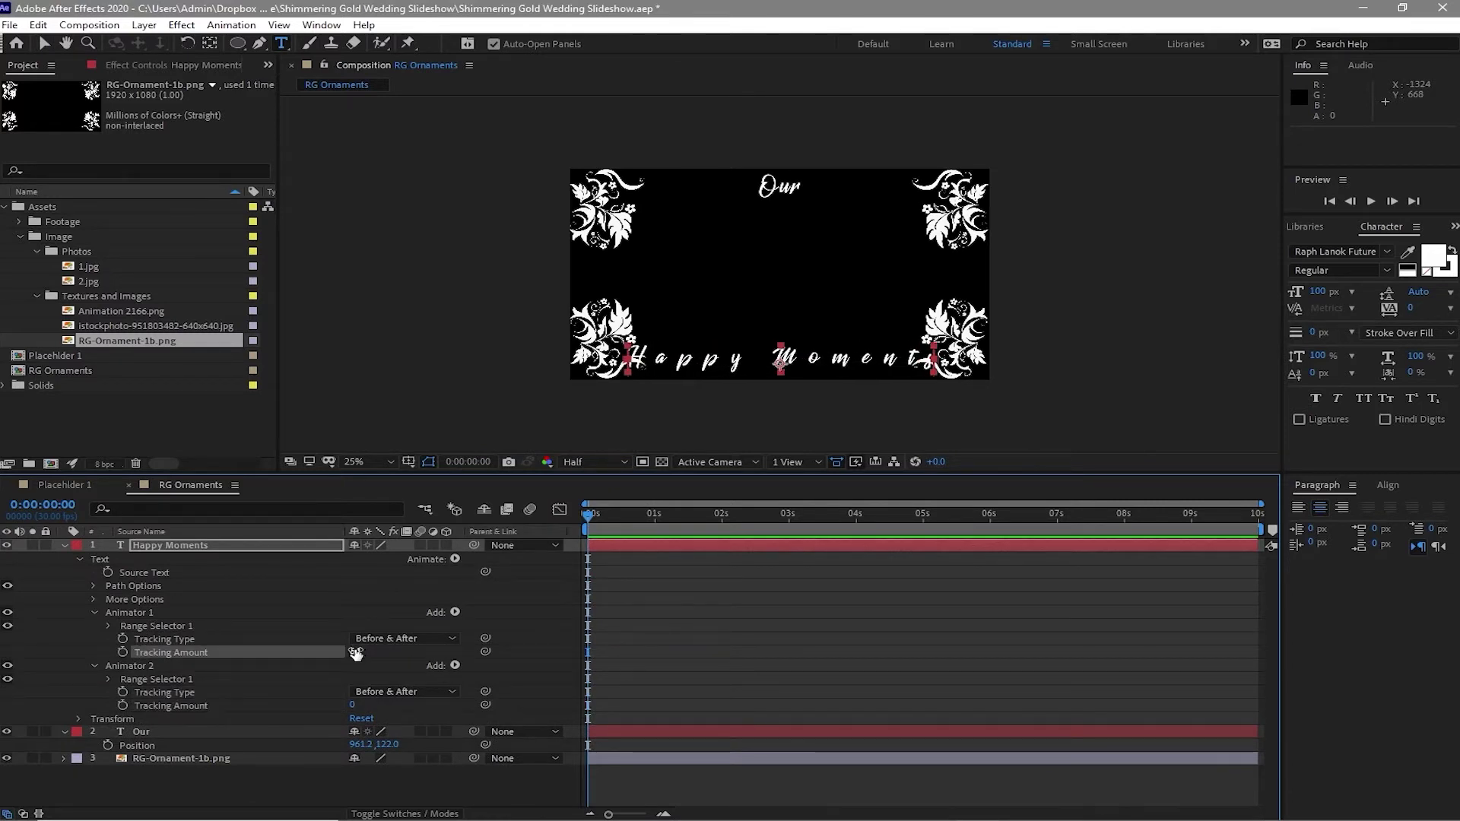
{"action": "type", "text": "70"}
{"action": "left_click", "coordinate": [129, 651]}
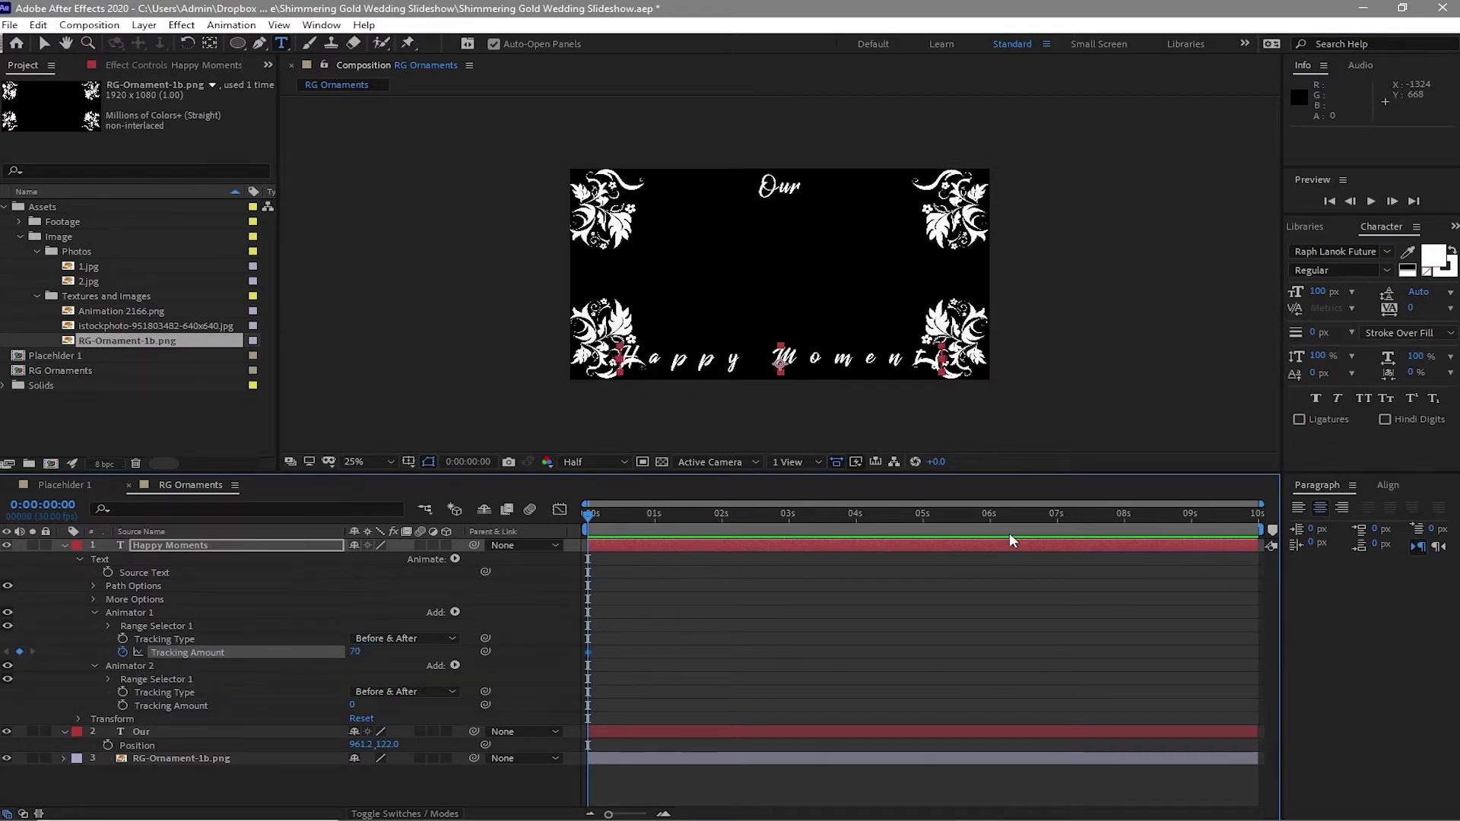
Keyframe the Happy Moments tracking amount at 0 at the 4-second mark.
{"action": "left_click", "coordinate": [857, 518]}
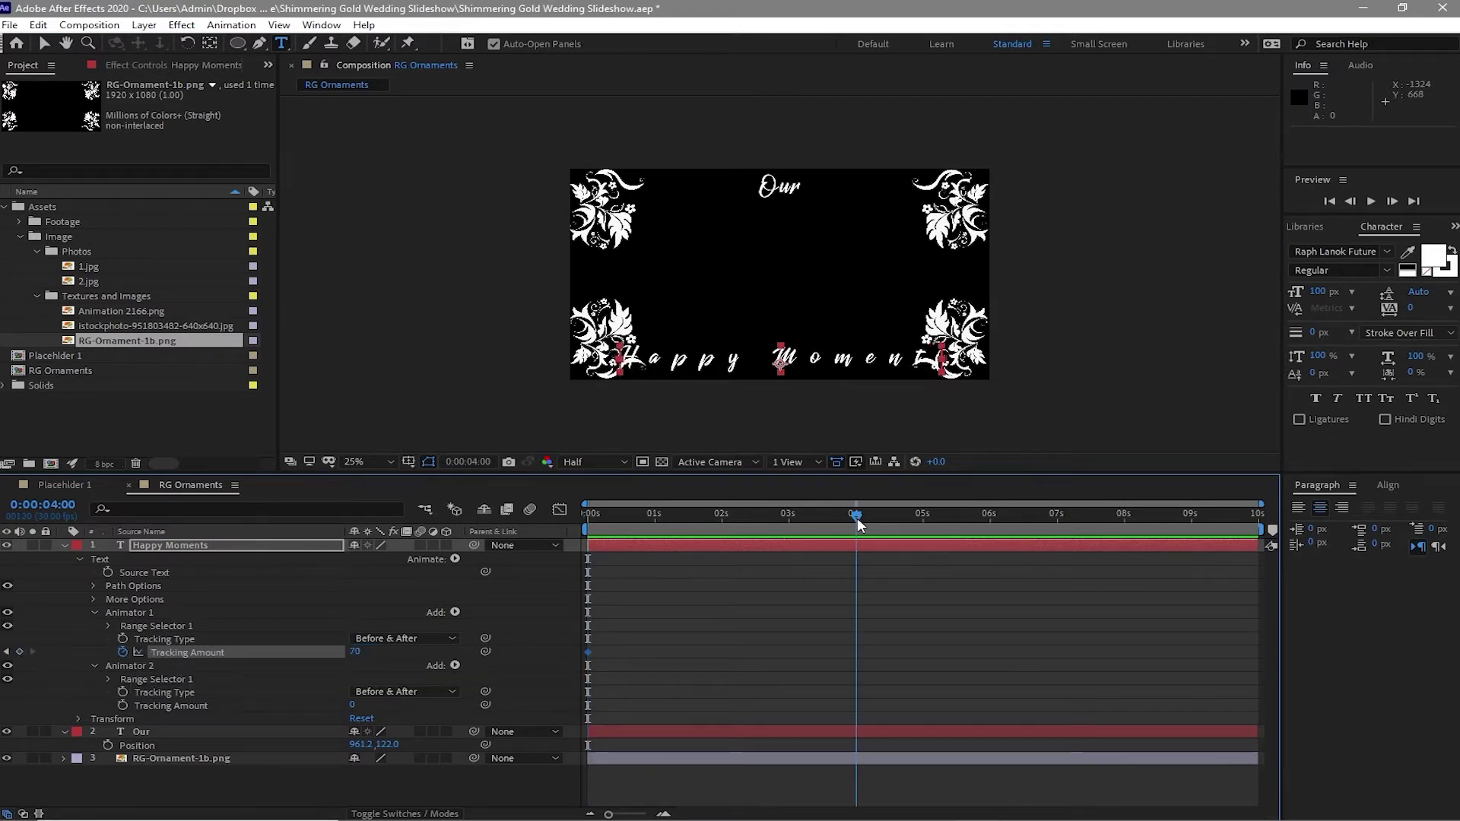
{"action": "left_click", "coordinate": [356, 654]}
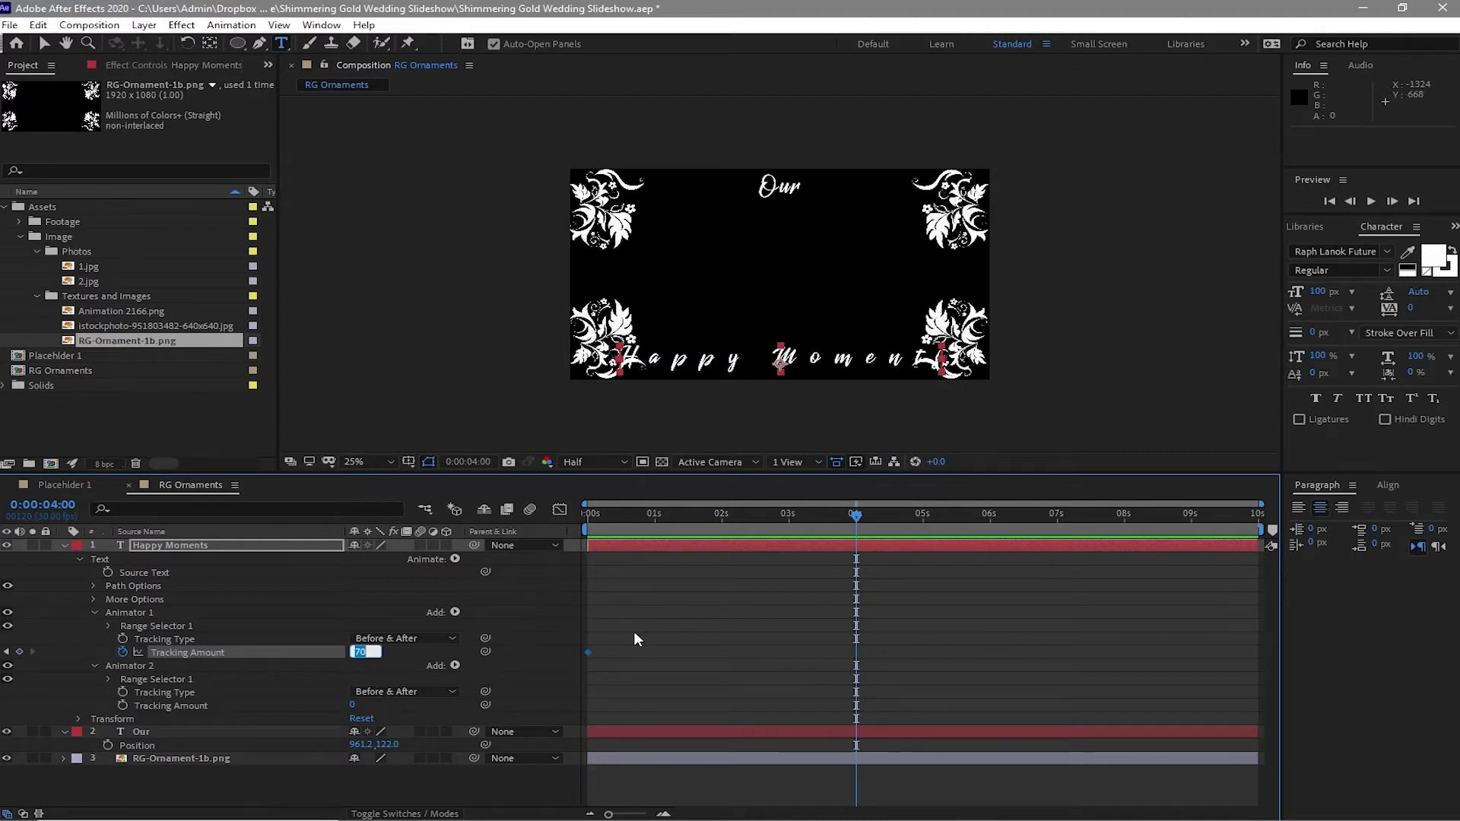
{"action": "type", "text": "0"}
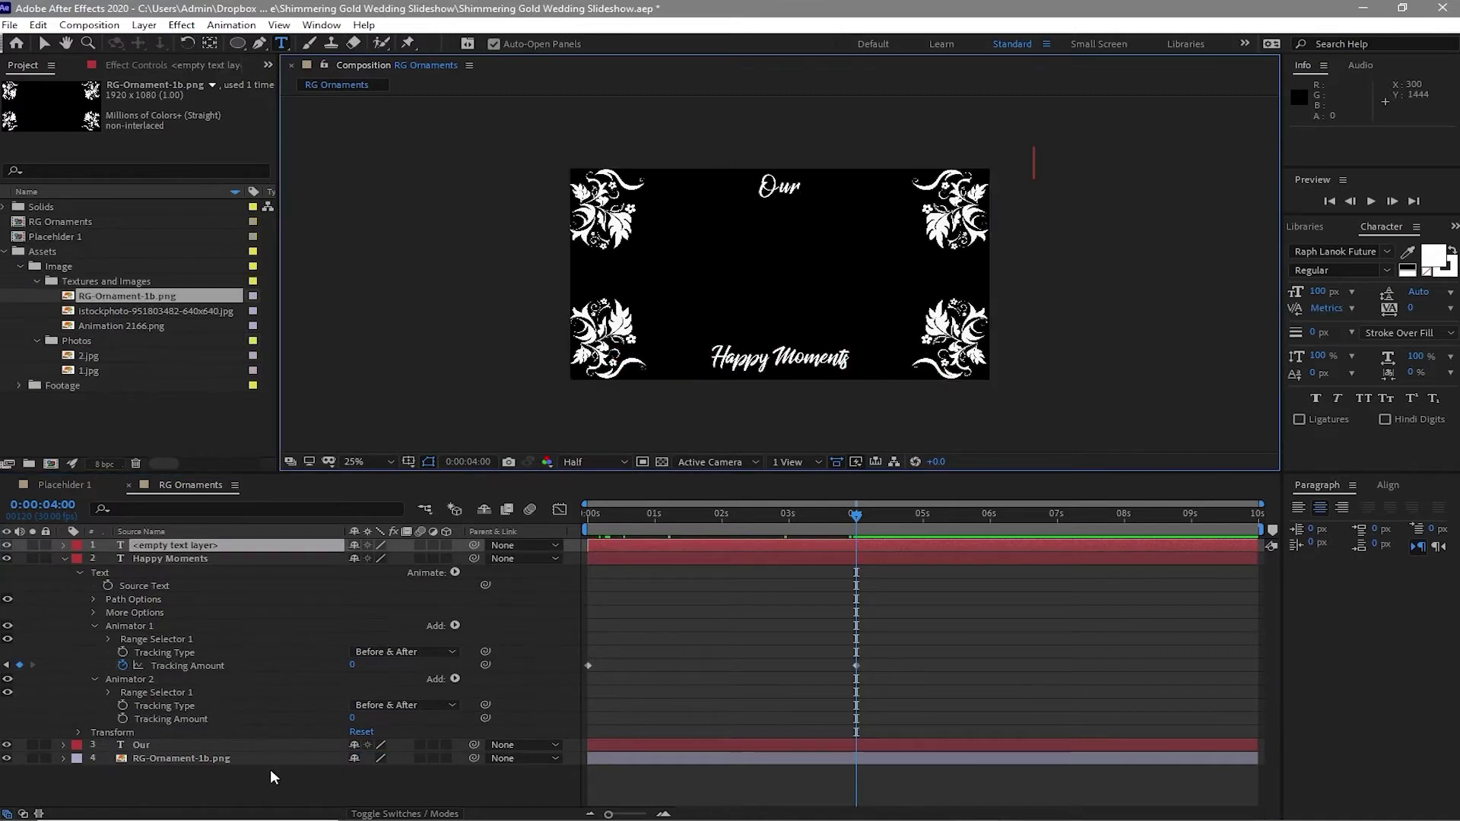
Add a Tracking animator to the Our layer and keyframe its tracking amount at 0 at the 4-second mark.
{"action": "left_click", "coordinate": [140, 745]}
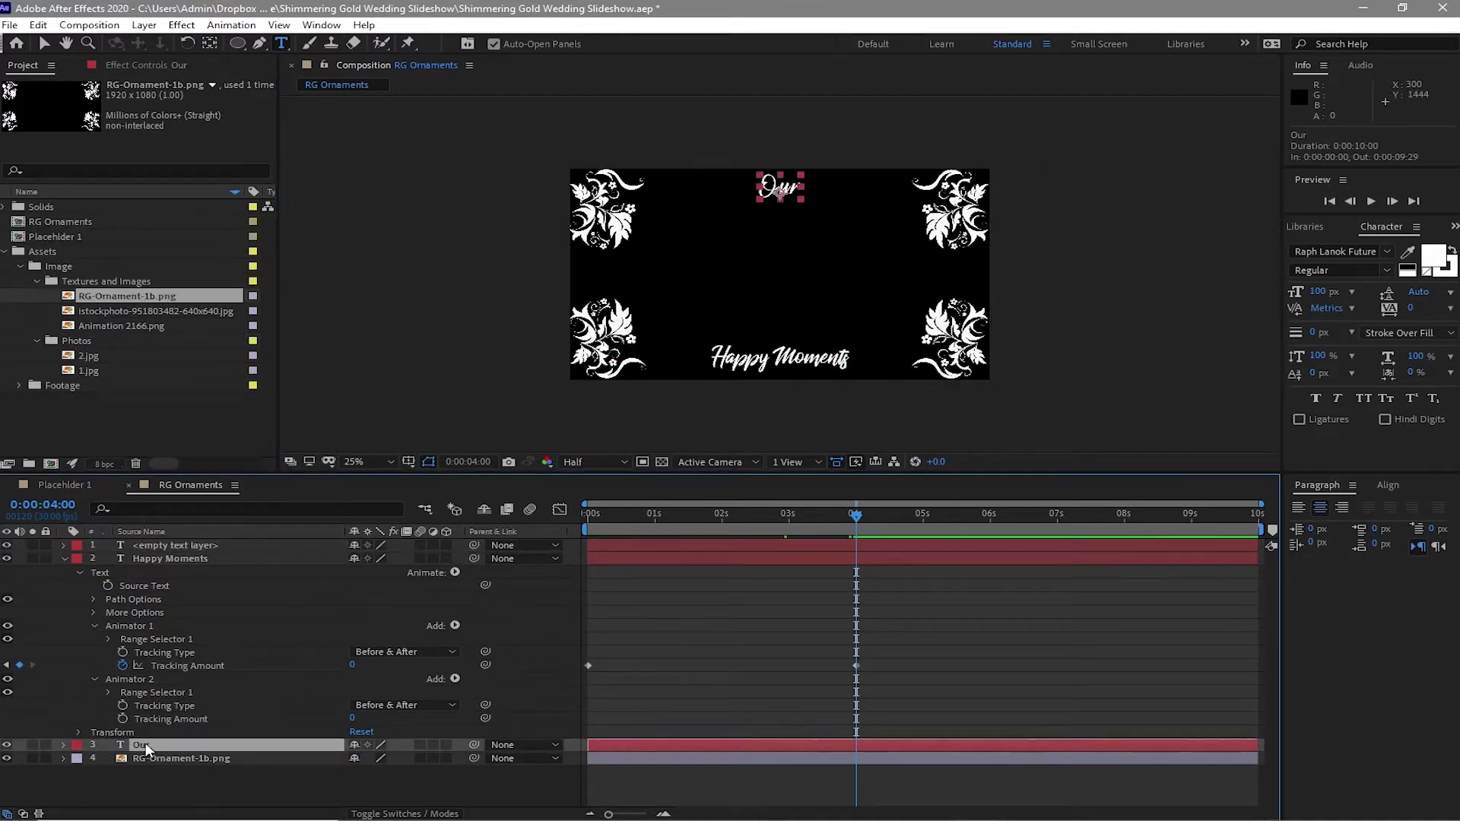
{"action": "left_click", "coordinate": [65, 745]}
{"action": "left_click", "coordinate": [454, 759]}
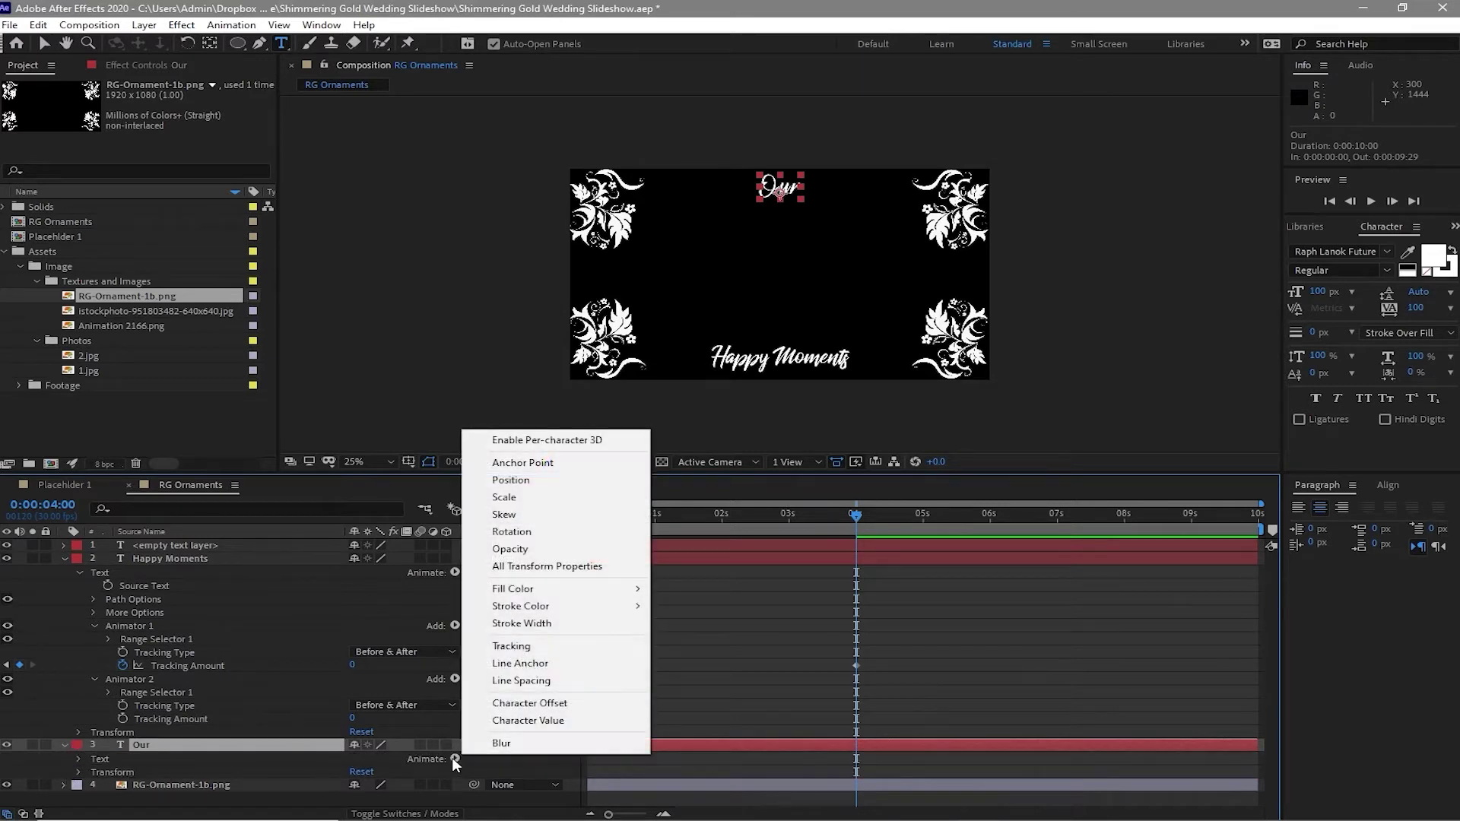
{"action": "left_click", "coordinate": [505, 645]}
{"action": "left_click", "coordinate": [295, 799]}
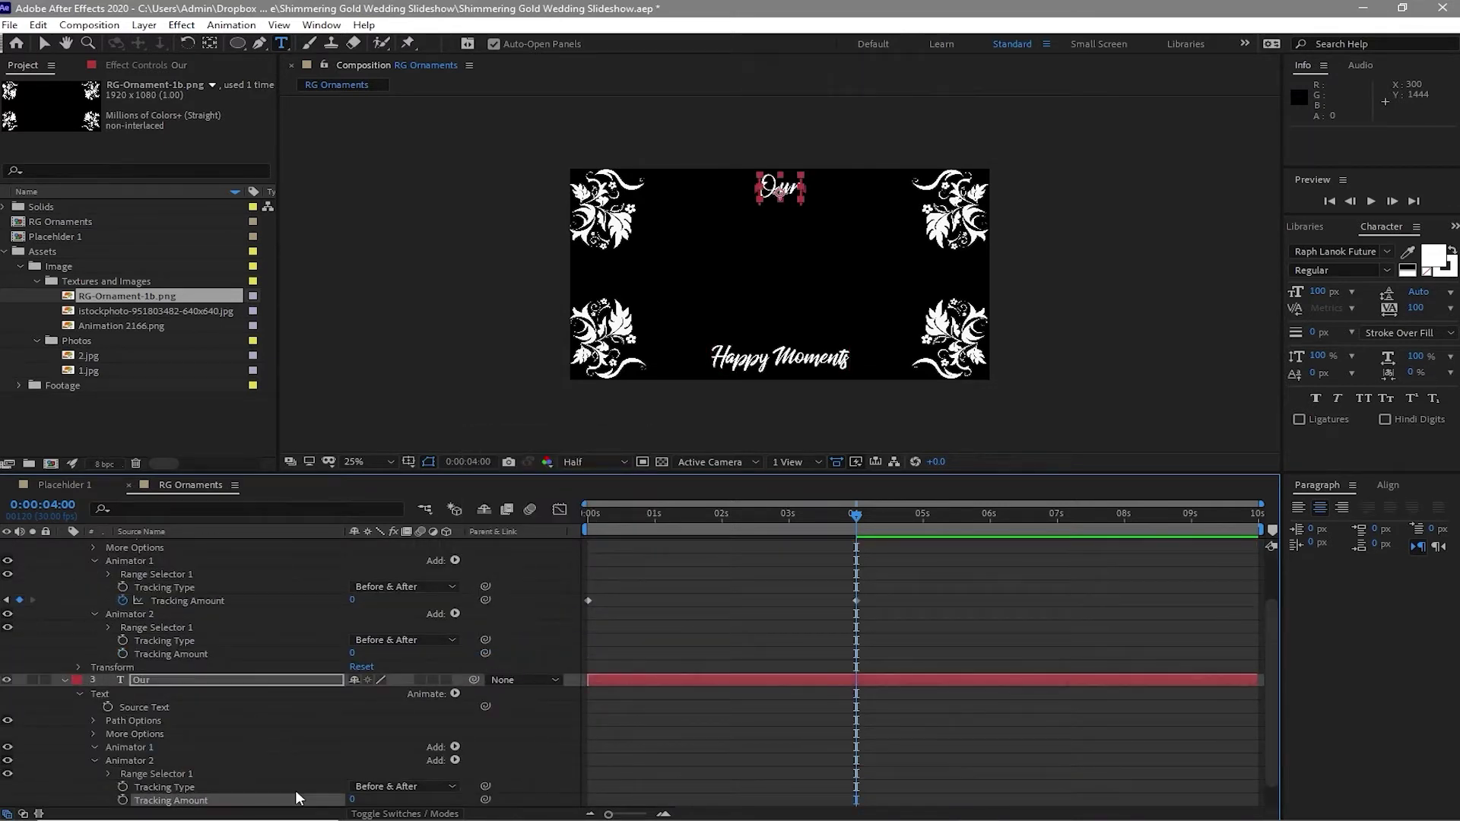
{"action": "left_click", "coordinate": [122, 800]}
Set the Our layer's tracking amount to 70 at 0 seconds and play back the text animation.
{"action": "left_click_drag", "start_coordinate": [859, 520], "coordinate": [532, 540]}
{"action": "left_click", "coordinate": [532, 540]}
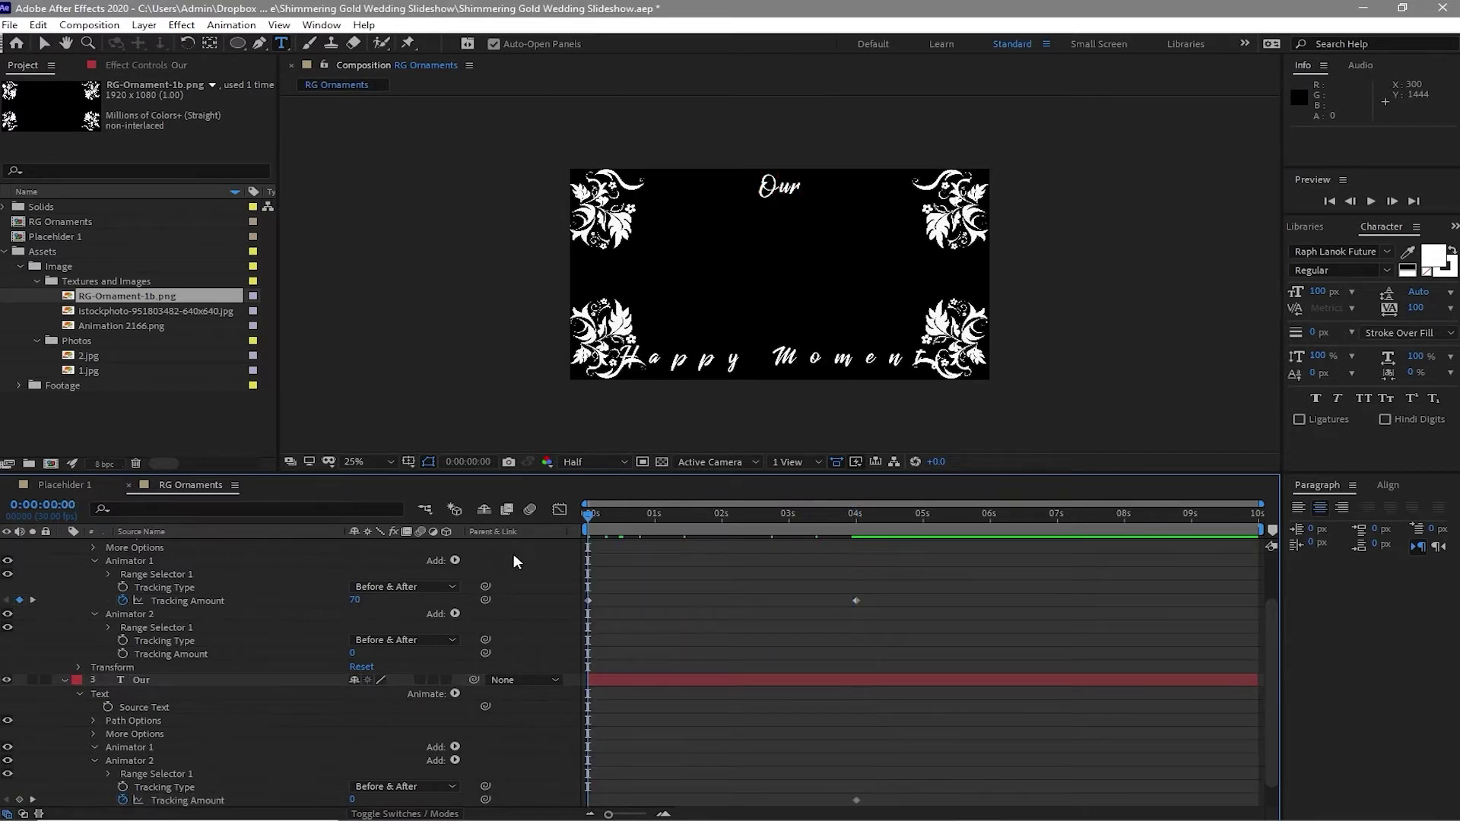
{"action": "left_click", "coordinate": [353, 801]}
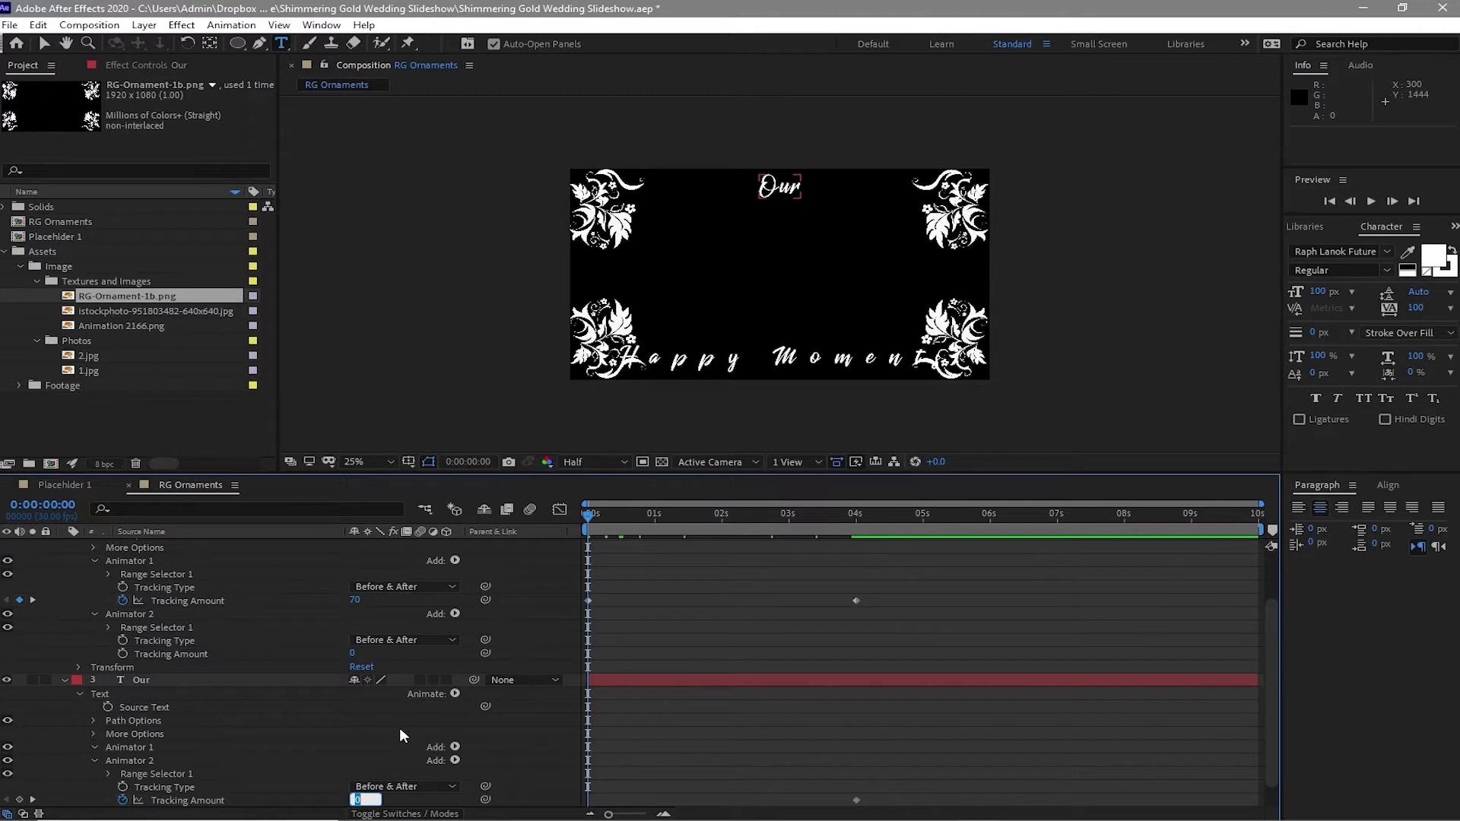
{"action": "type", "text": "70"}
{"action": "left_click", "coordinate": [1371, 201]}
{"action": "left_click", "coordinate": [1369, 202]}
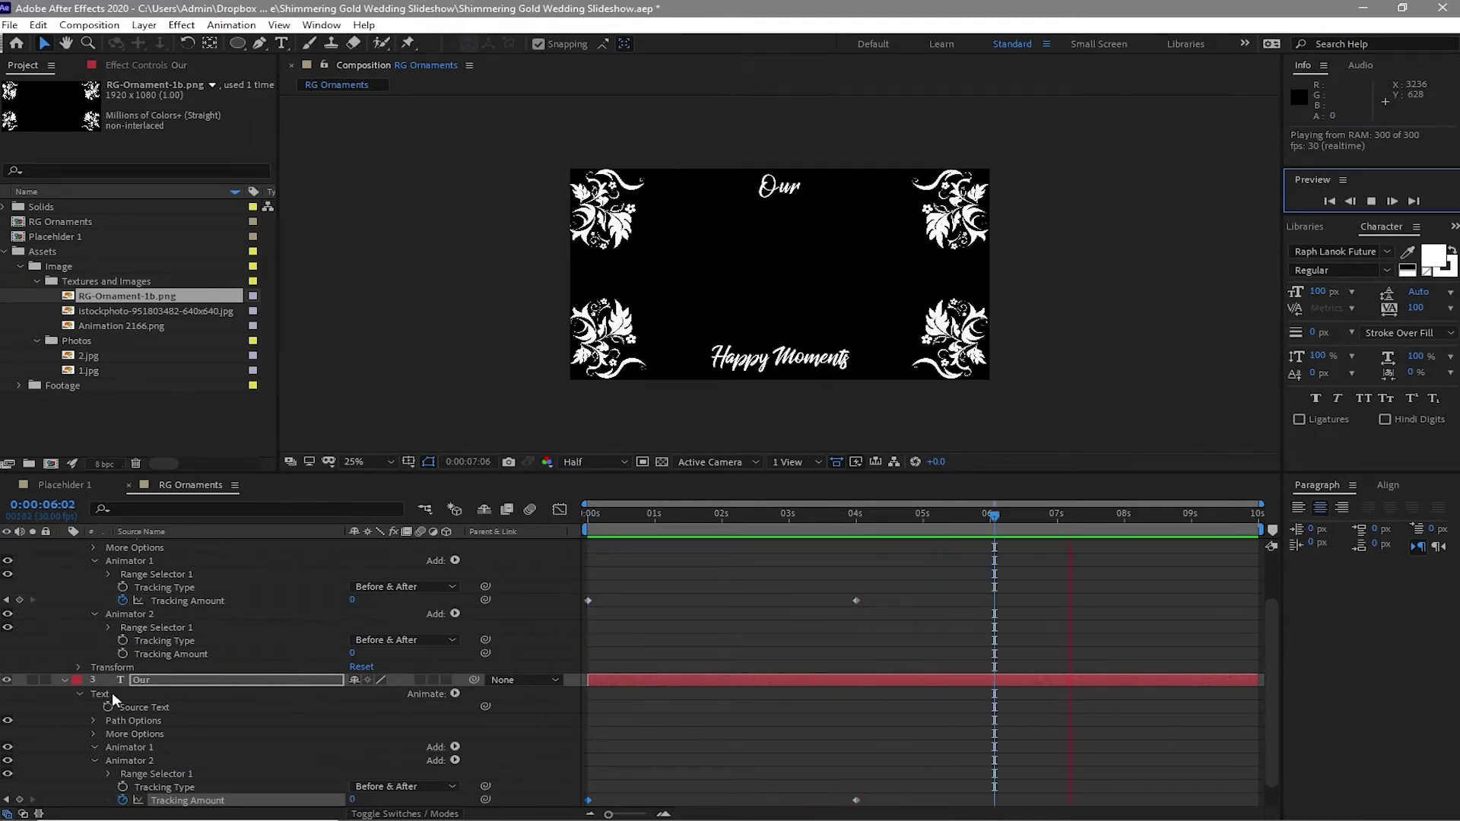
Stop the playback and collapse the properties of the Our and Happy Moments layers.
{"action": "key", "text": "space"}
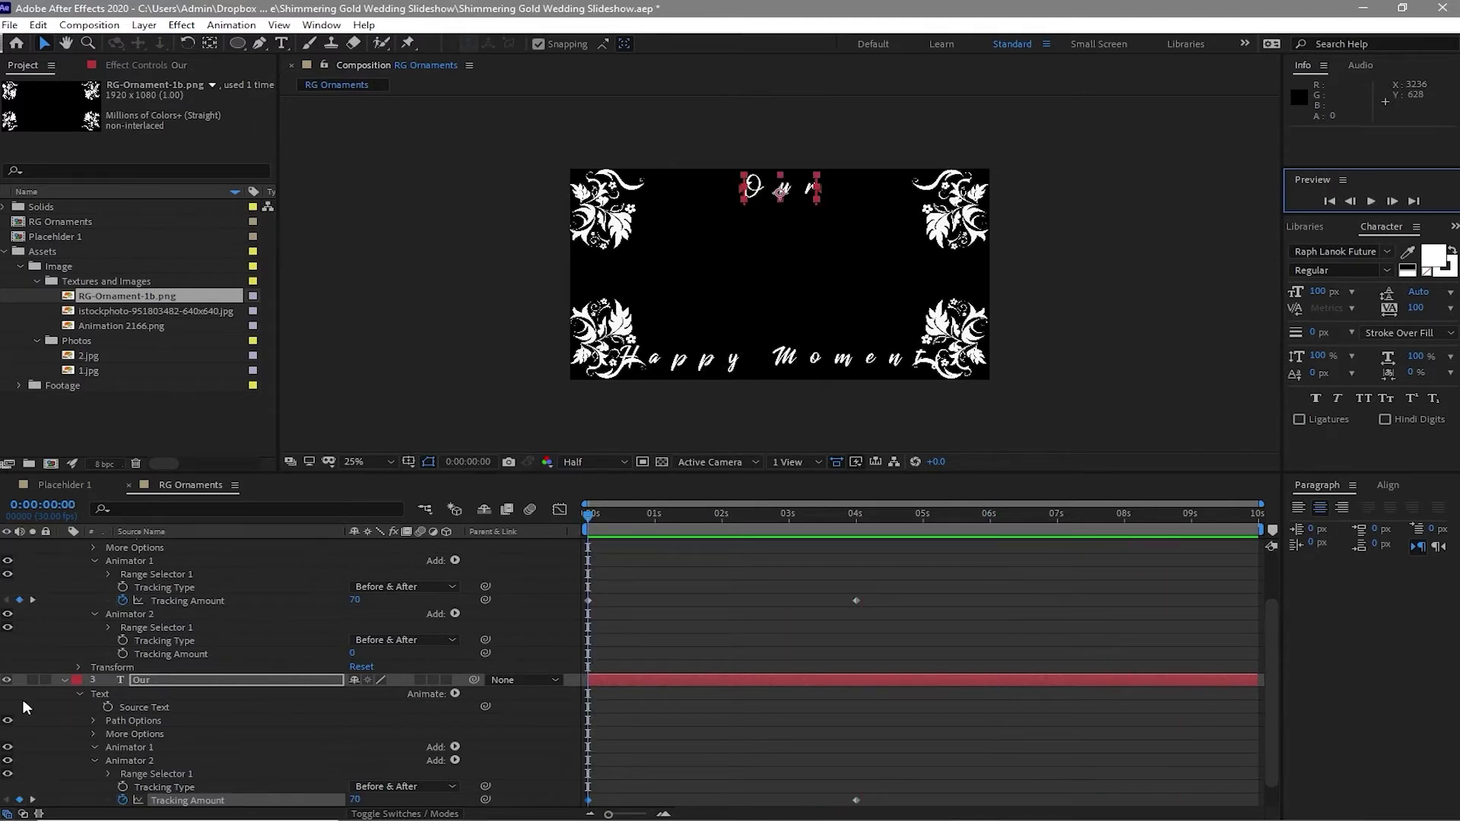
{"action": "left_click", "coordinate": [83, 692]}
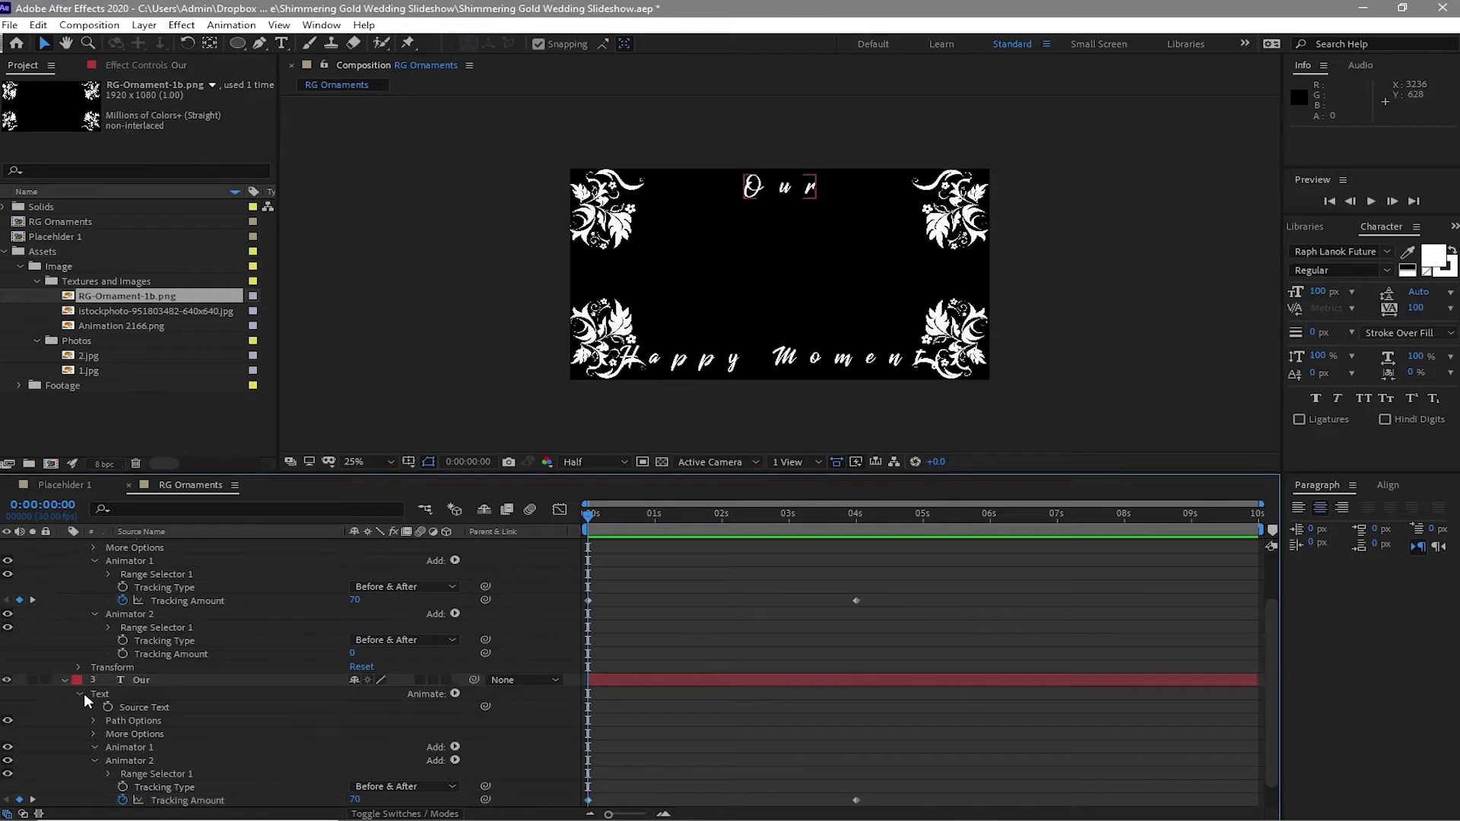
{"action": "left_click", "coordinate": [79, 693]}
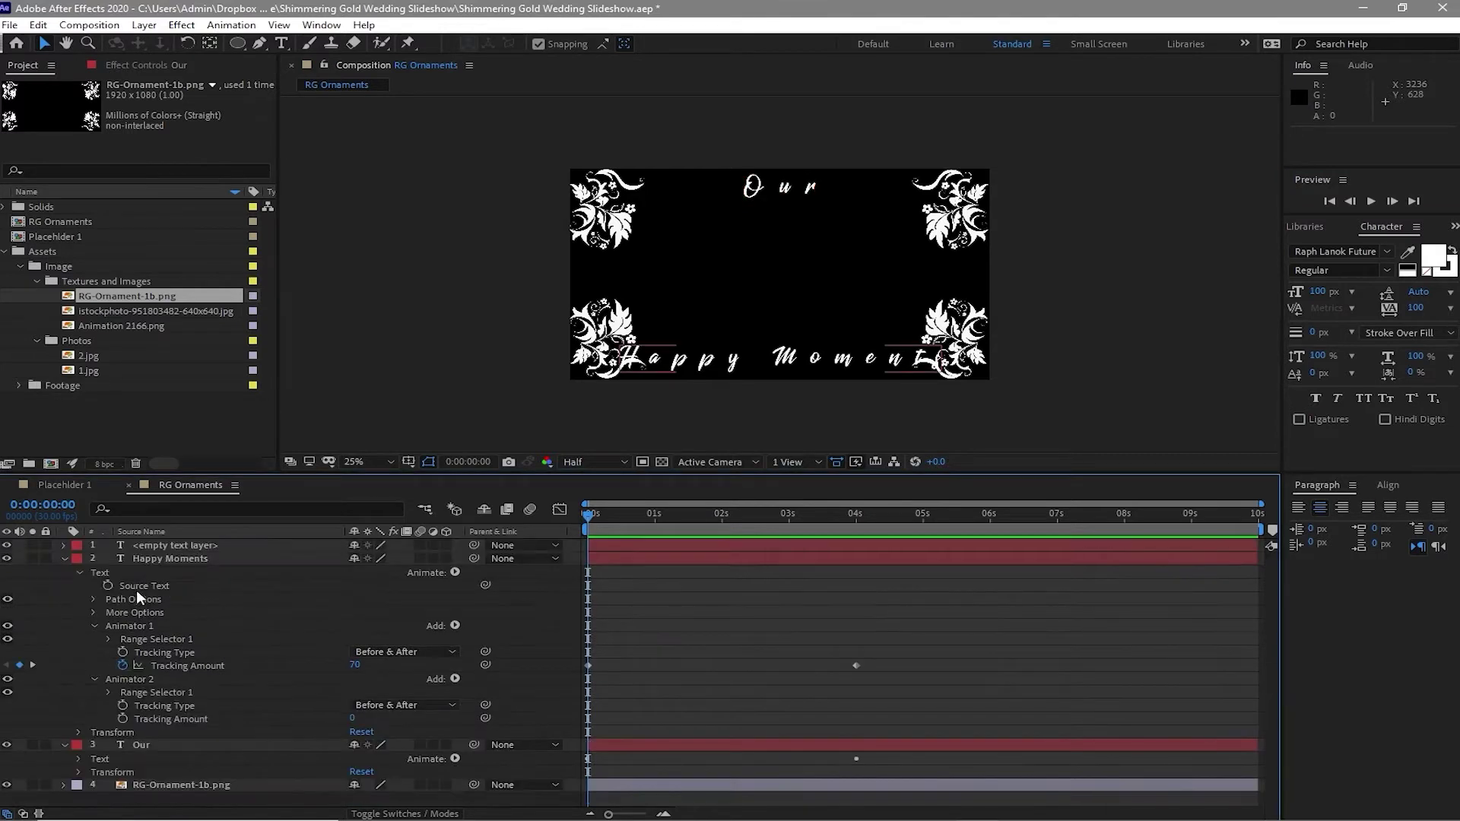
{"action": "left_click", "coordinate": [64, 558]}
{"action": "left_click", "coordinate": [64, 572]}
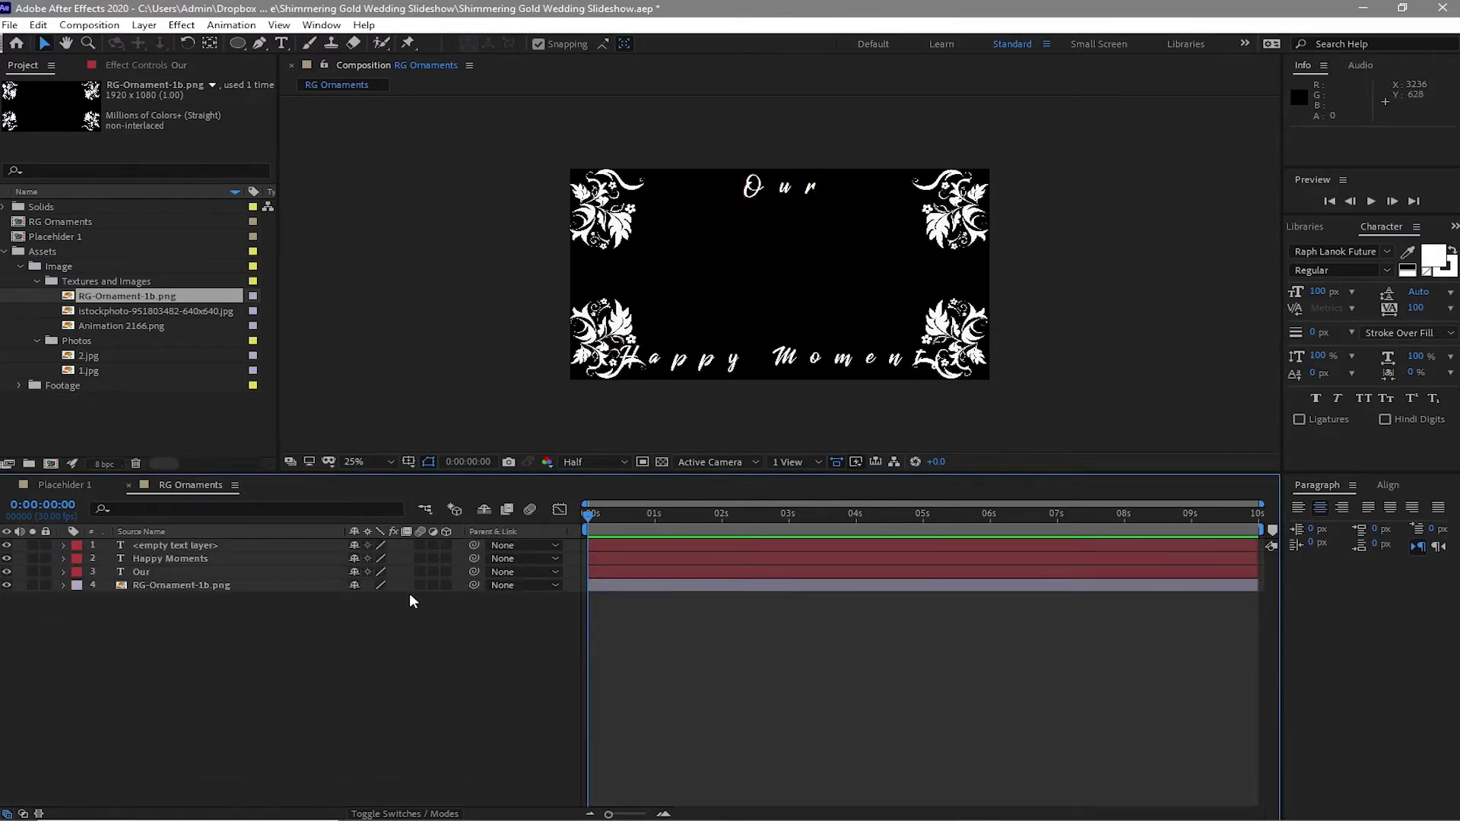
Create a 1920 x 1080, 30 fps, 10-second composition named Reflection.
{"action": "left_click", "coordinate": [112, 26]}
{"action": "left_click", "coordinate": [127, 43]}
{"action": "type", "text": "Reflection"}
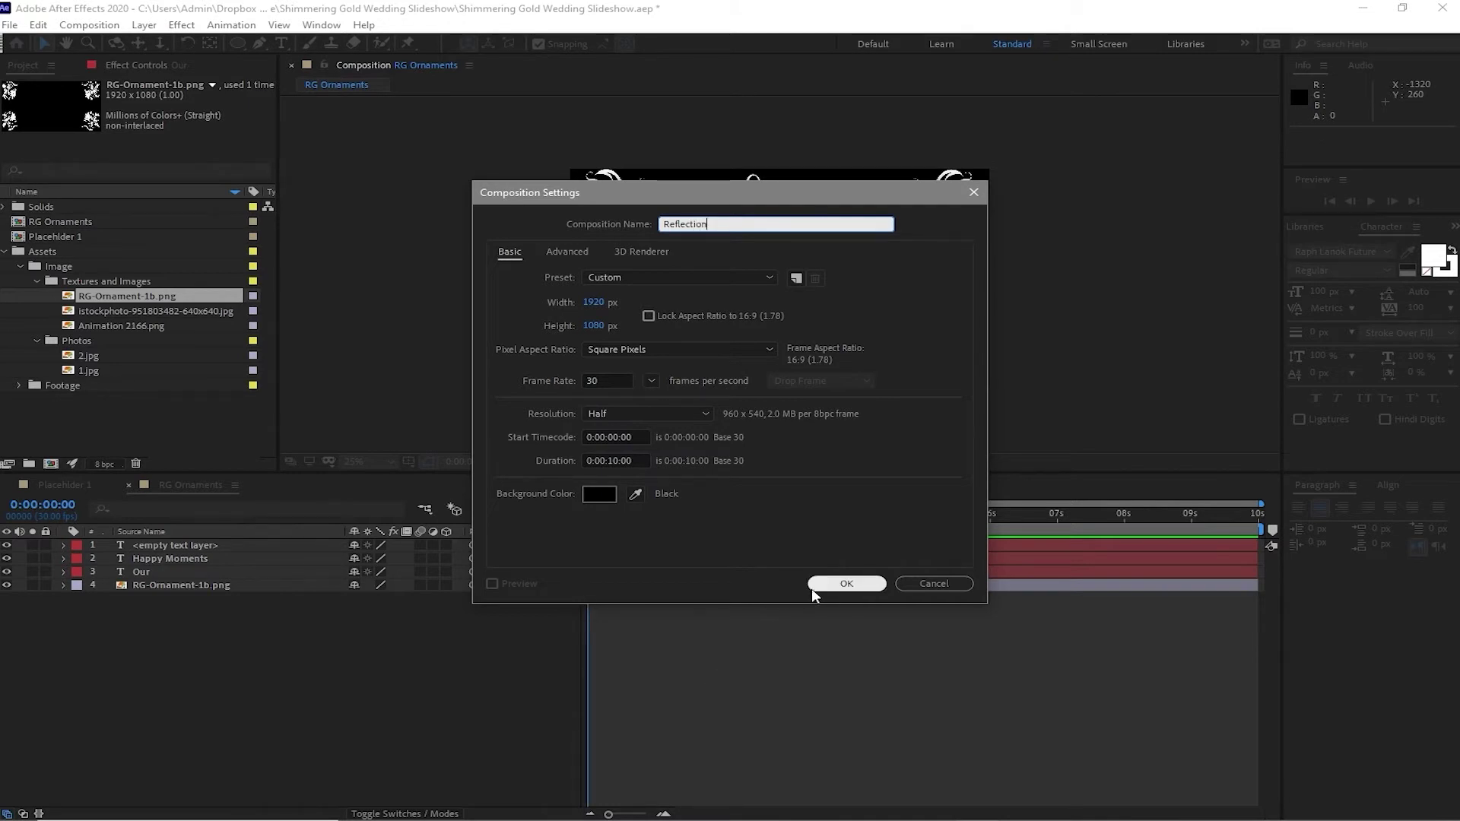
{"action": "left_click", "coordinate": [837, 584]}
{"action": "left_click_drag", "start_coordinate": [112, 327], "coordinate": [117, 609]}
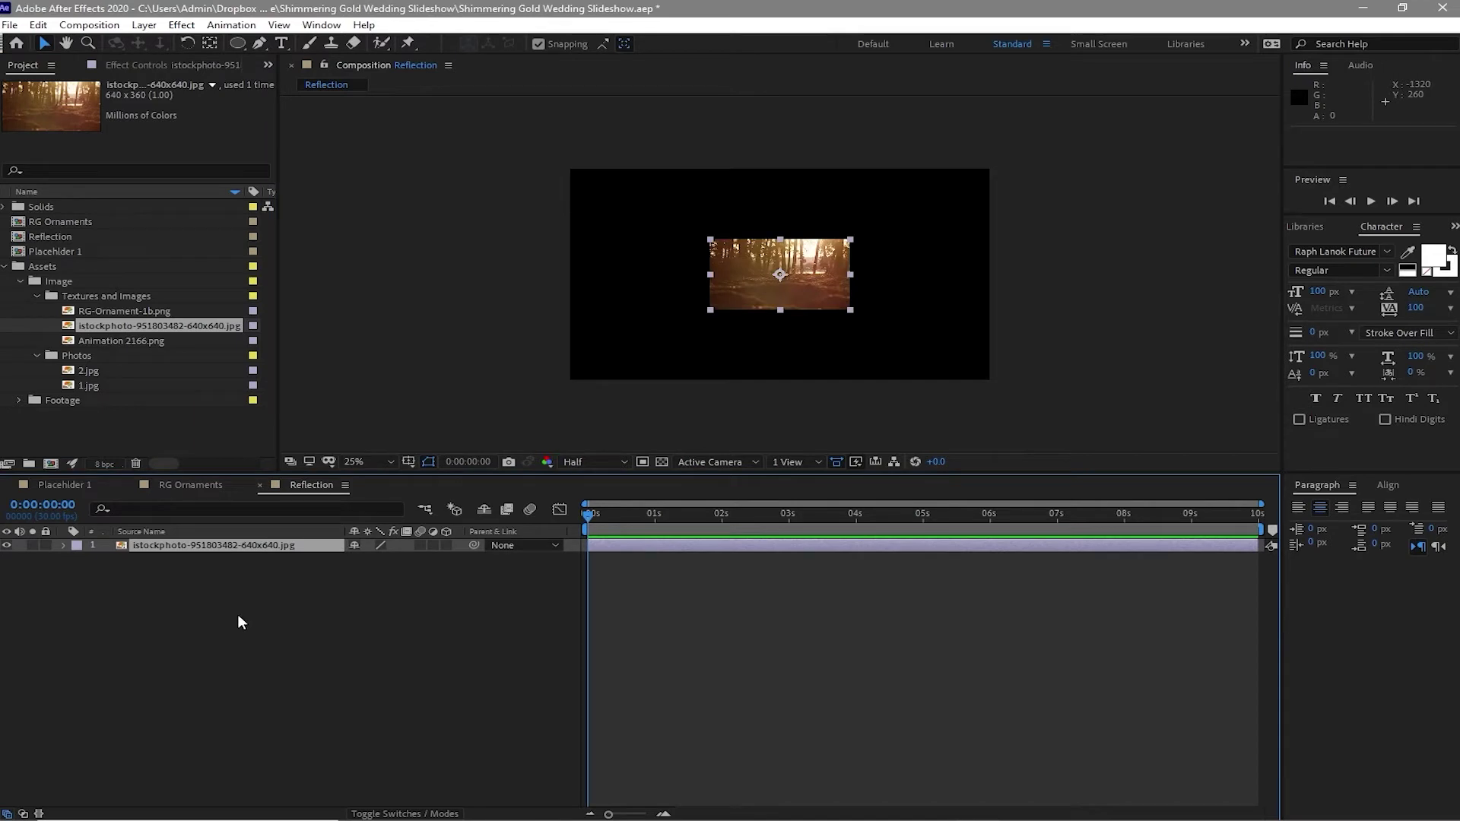
{"action": "right_click", "coordinate": [751, 288]}
{"action": "mouse_move", "coordinate": [865, 366]}
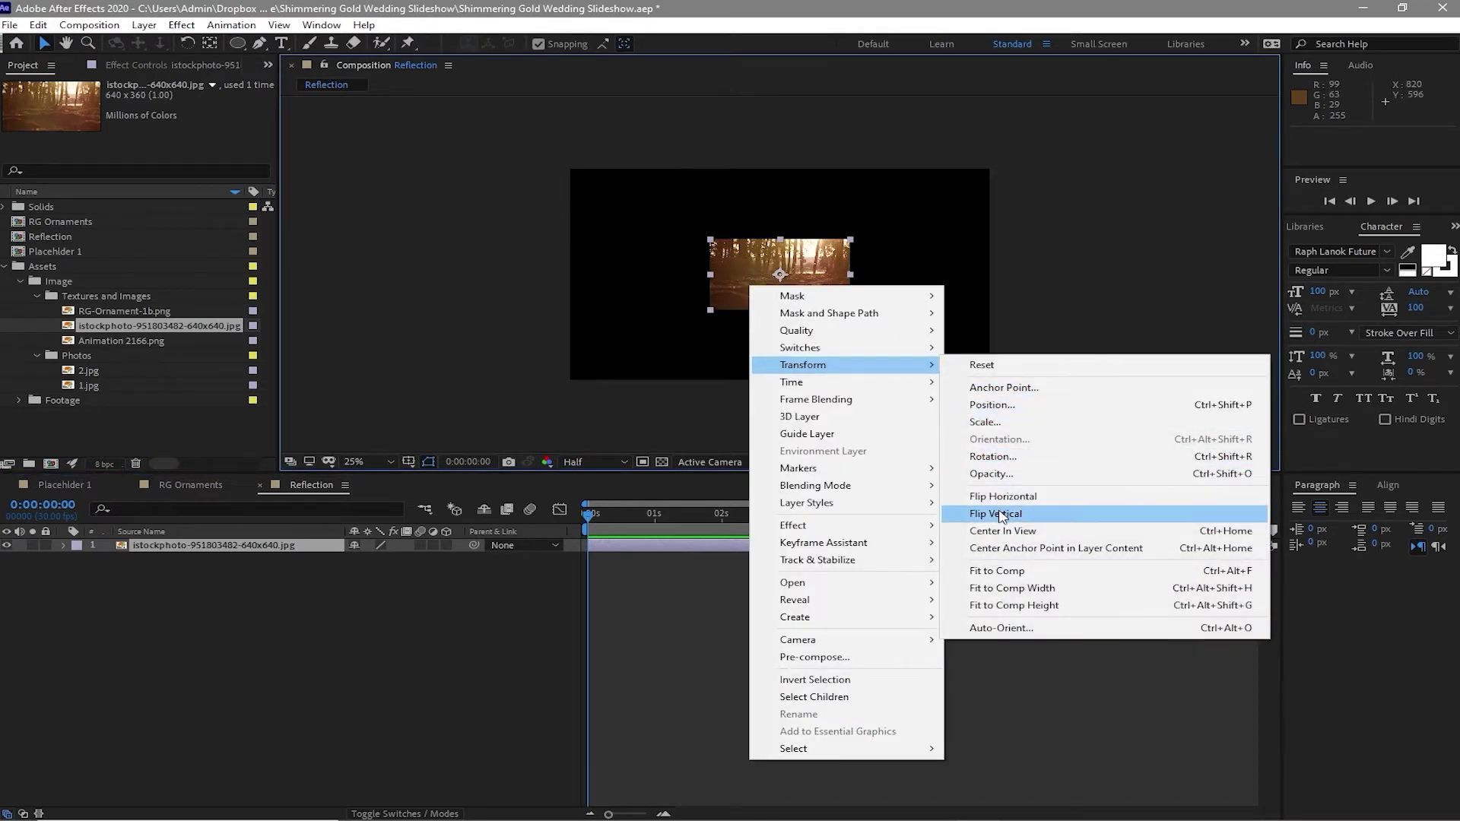
{"action": "left_click", "coordinate": [1017, 571]}
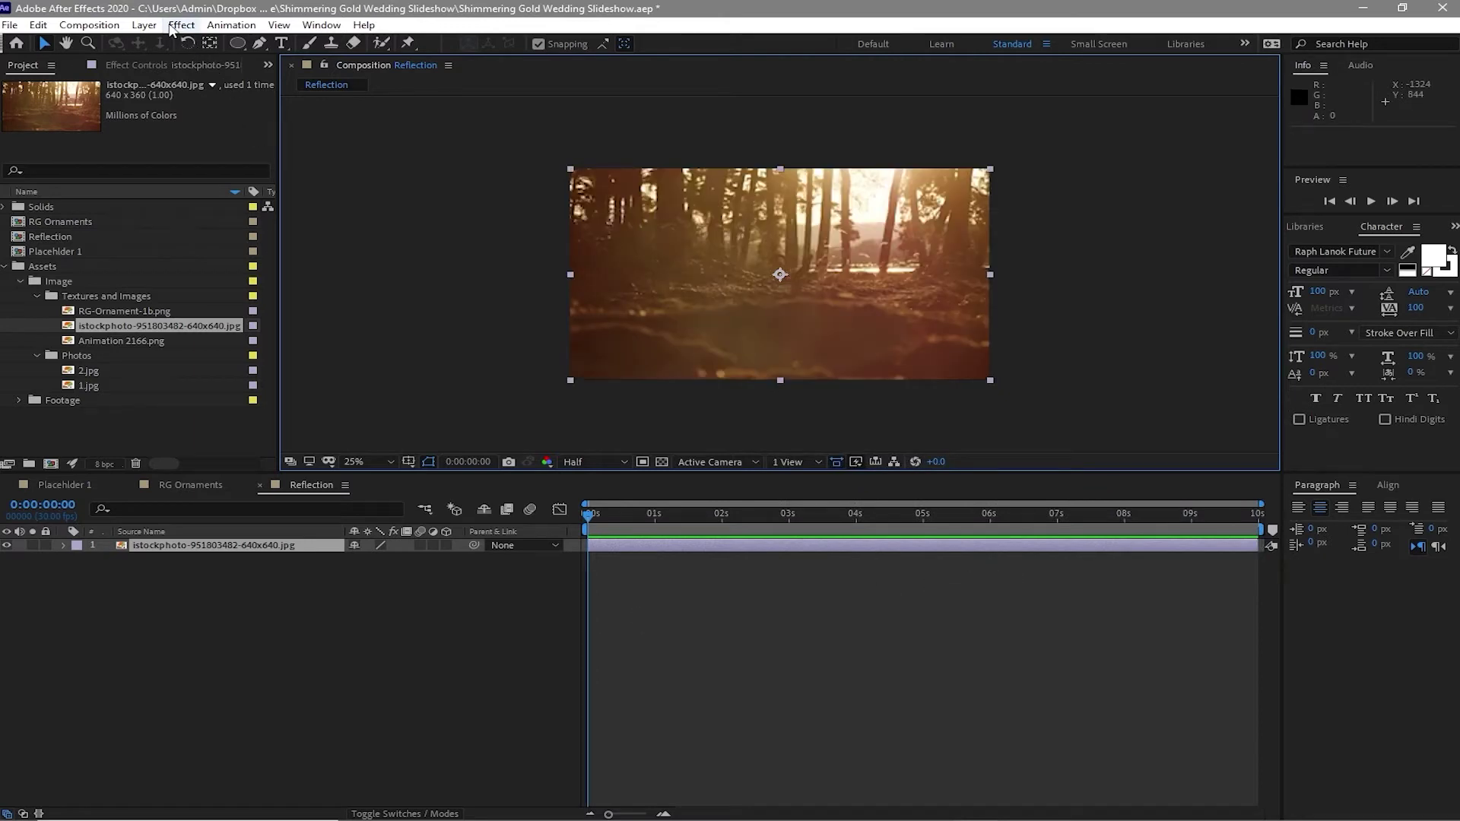
Apply a Tint effect to the forest image layer with the amount to tint at 8%.
{"action": "left_click", "coordinate": [177, 26]}
{"action": "mouse_move", "coordinate": [342, 203]}
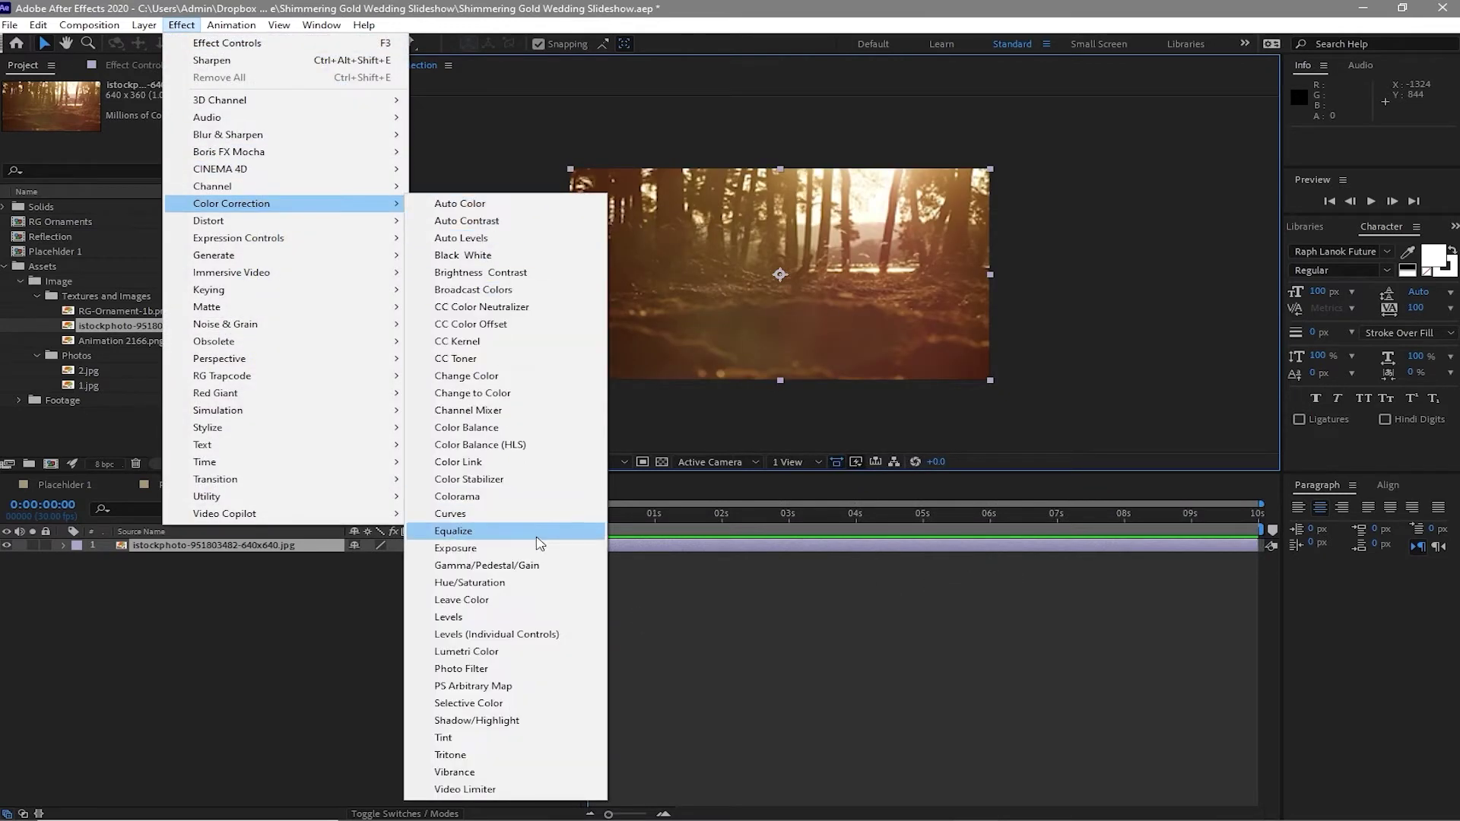
{"action": "left_click", "coordinate": [482, 739]}
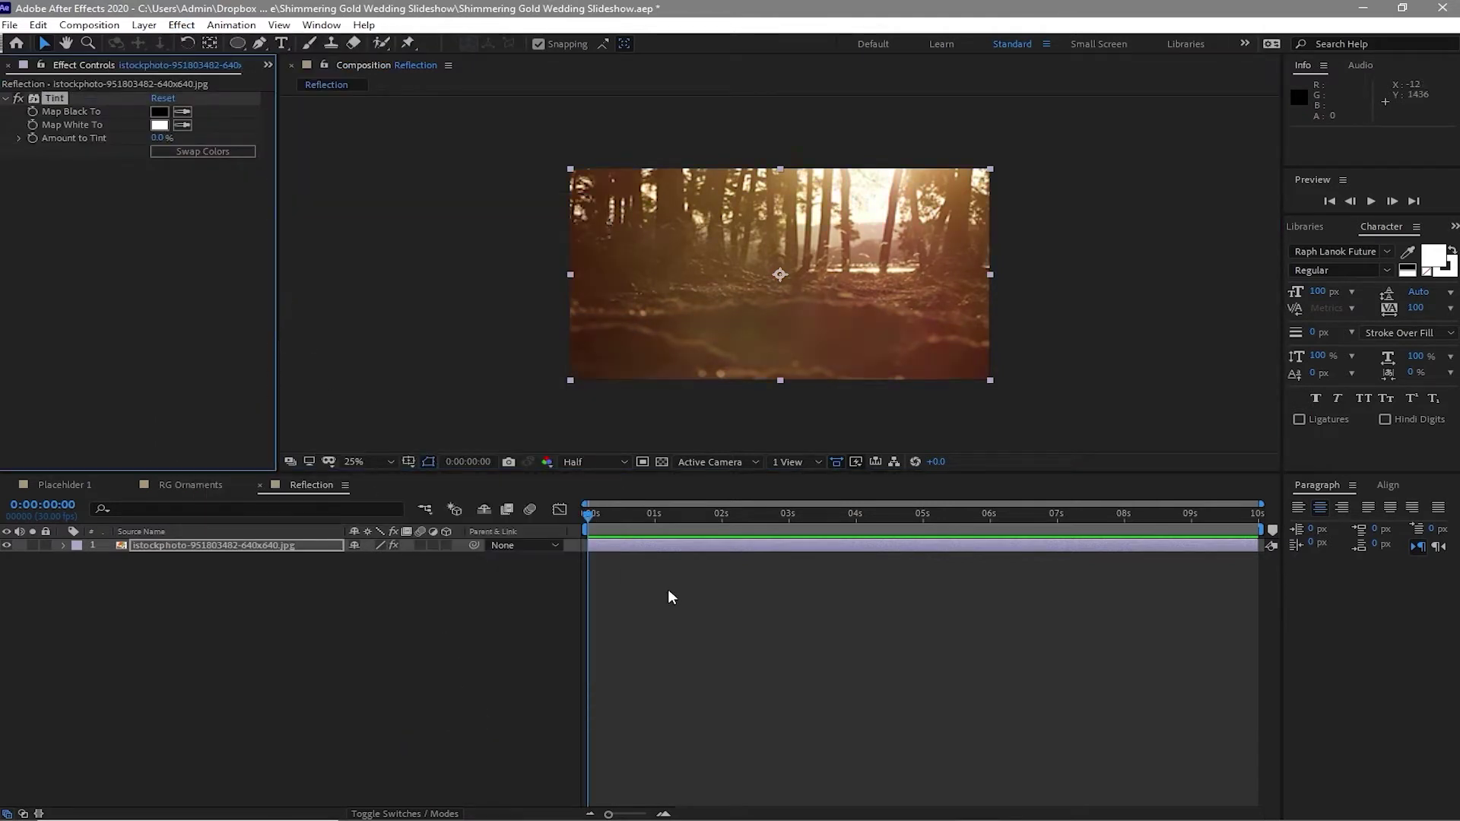
{"action": "left_click_drag", "start_coordinate": [167, 137], "coordinate": [205, 266]}
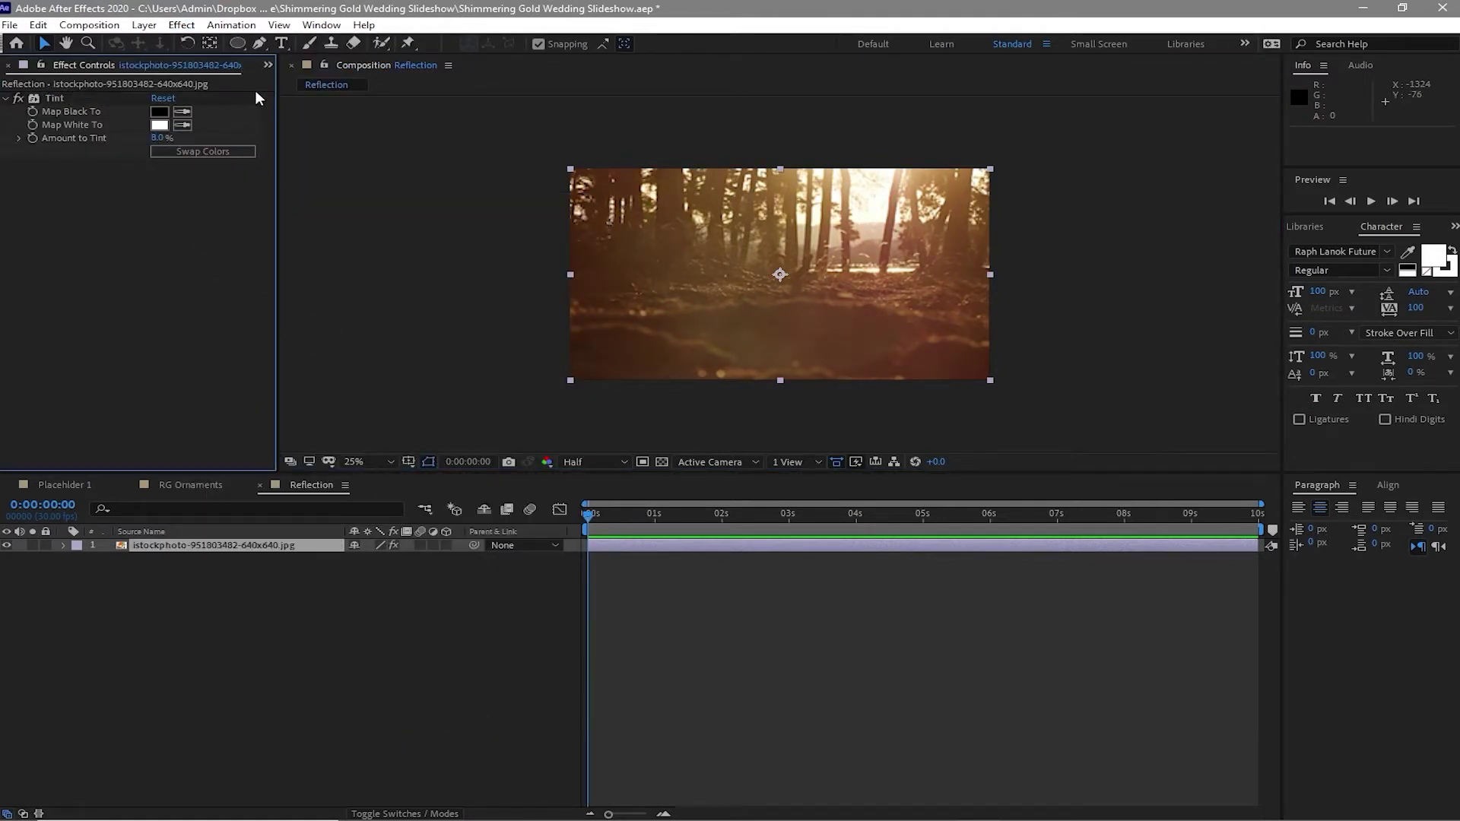
Apply Motion Tile to the forest image layer with an output width of 200 and mirrored edges.
{"action": "left_click", "coordinate": [182, 25]}
{"action": "mouse_move", "coordinate": [251, 427]}
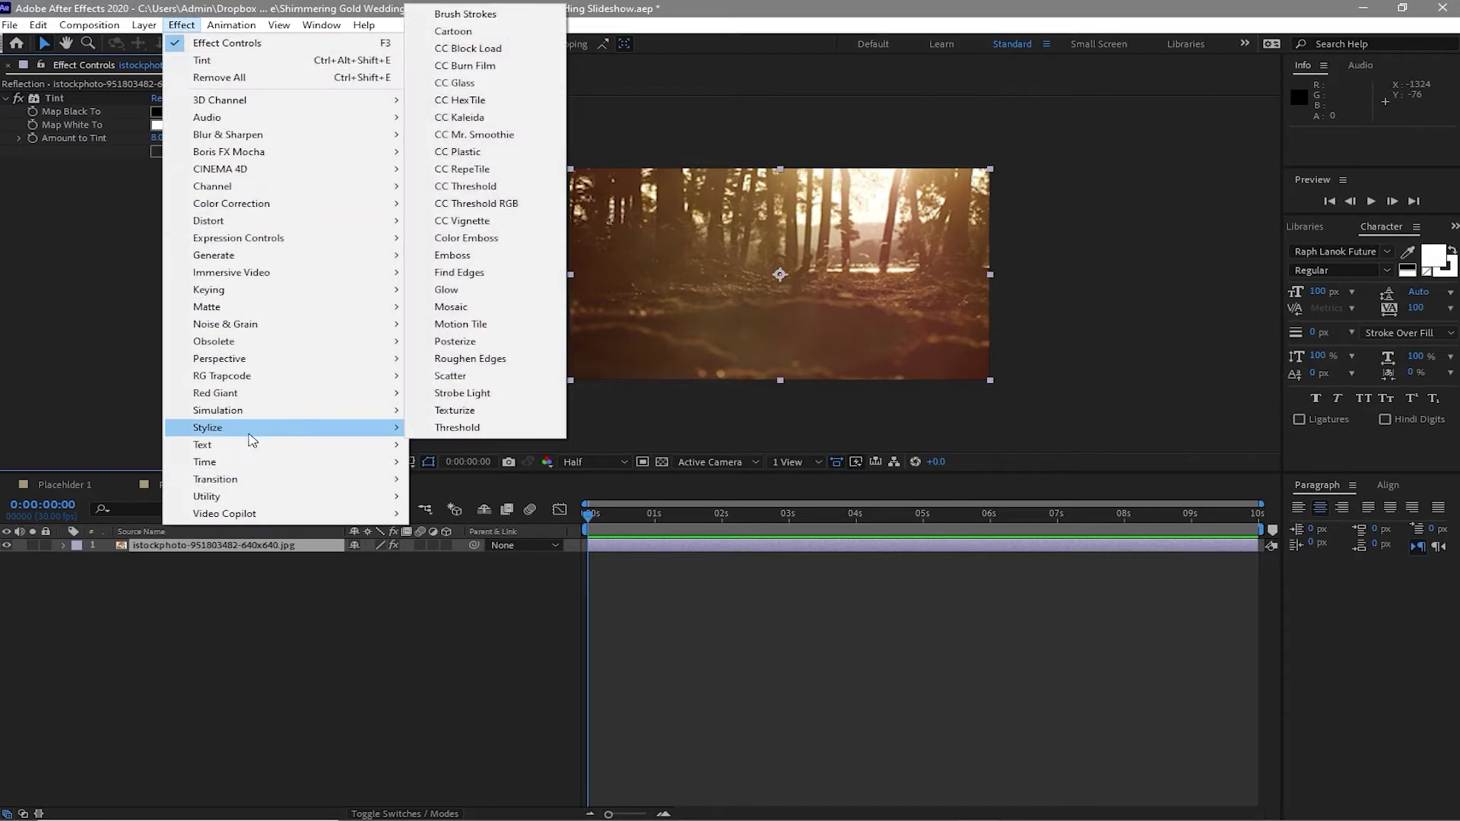
{"action": "left_click", "coordinate": [461, 324]}
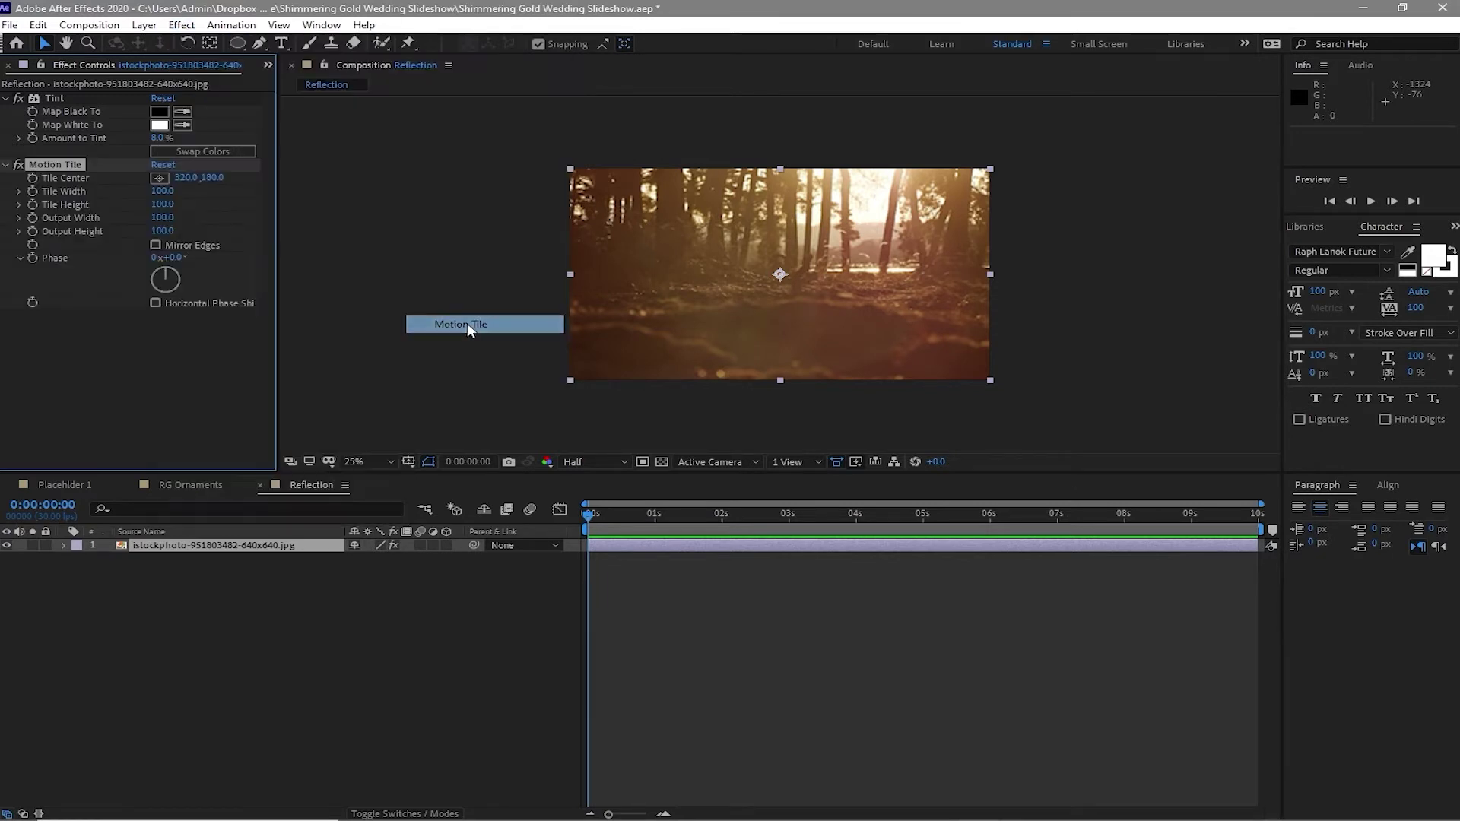
{"action": "left_click", "coordinate": [161, 218]}
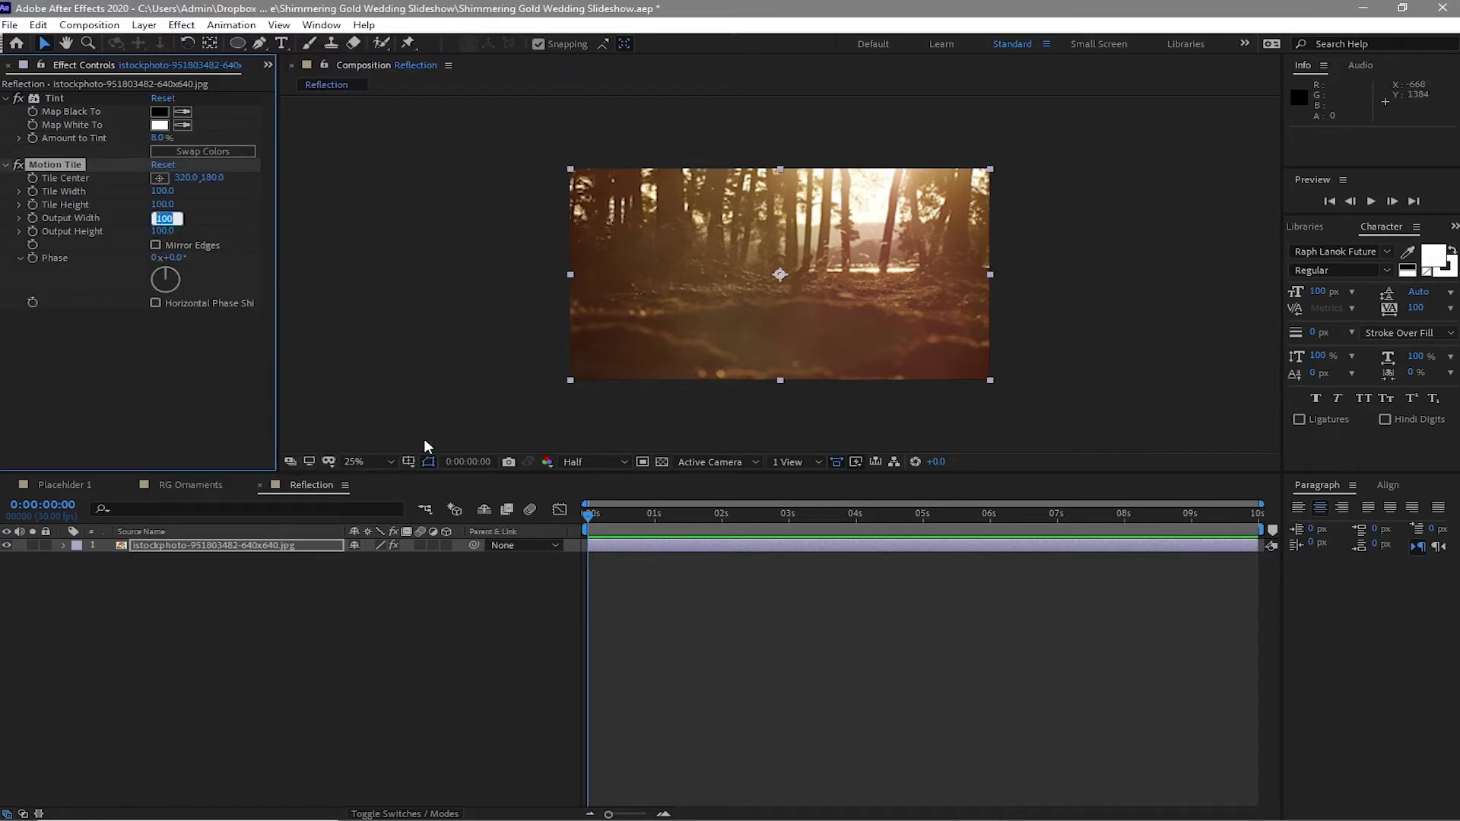
{"action": "type", "text": "200"}
{"action": "left_click", "coordinate": [156, 245]}
Keyframe the Motion Tile center from 0 seconds to about -196.3, 180.0 near the composition's end and preview the movement.
{"action": "left_click", "coordinate": [487, 612]}
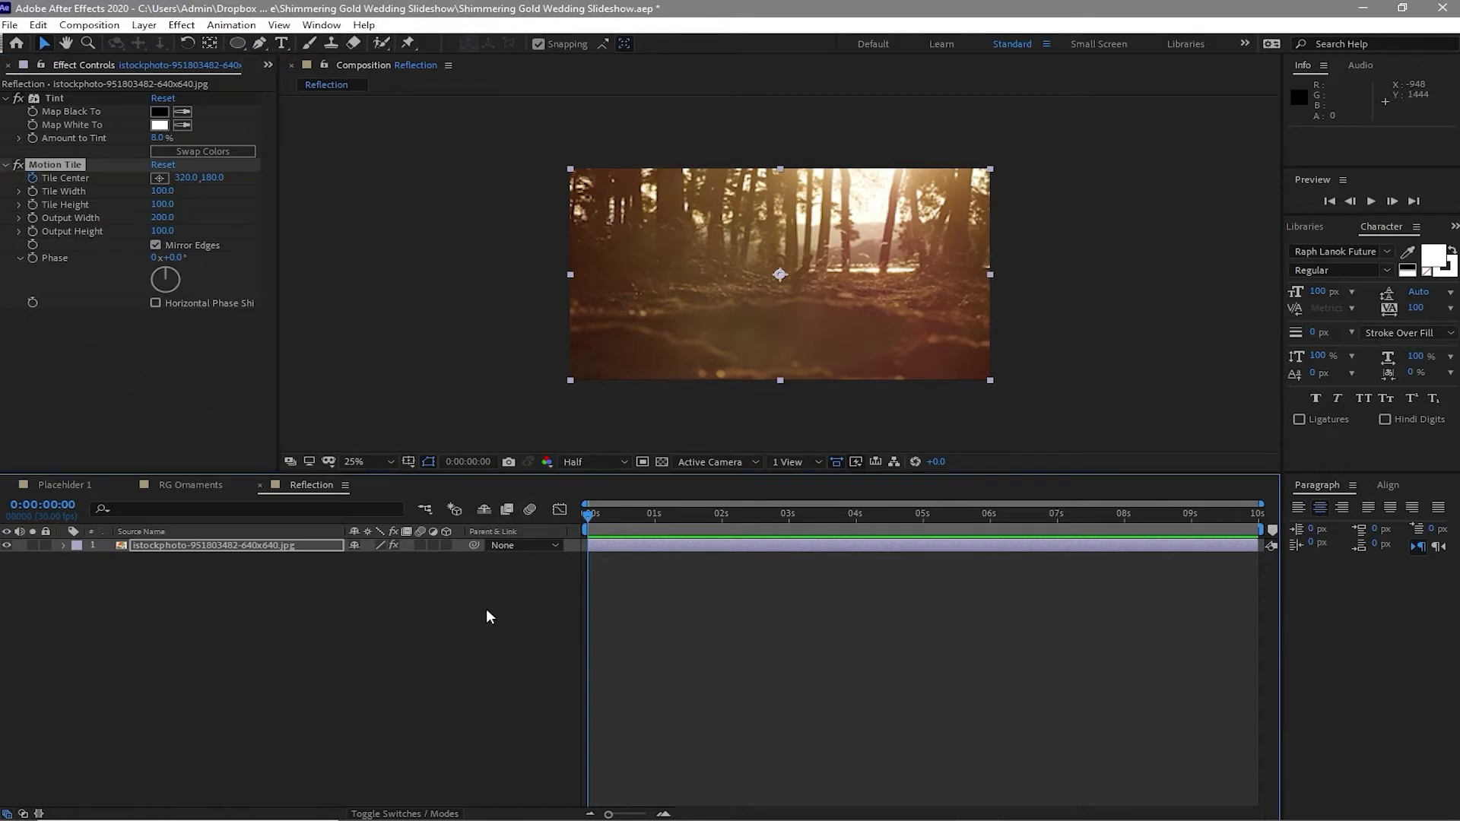
{"action": "left_click_drag", "start_coordinate": [592, 514], "coordinate": [1257, 570]}
{"action": "left_click_drag", "start_coordinate": [185, 177], "coordinate": [51, 192]}
{"action": "left_click_drag", "start_coordinate": [175, 182], "coordinate": [23, 190]}
{"action": "left_click", "coordinate": [1372, 201]}
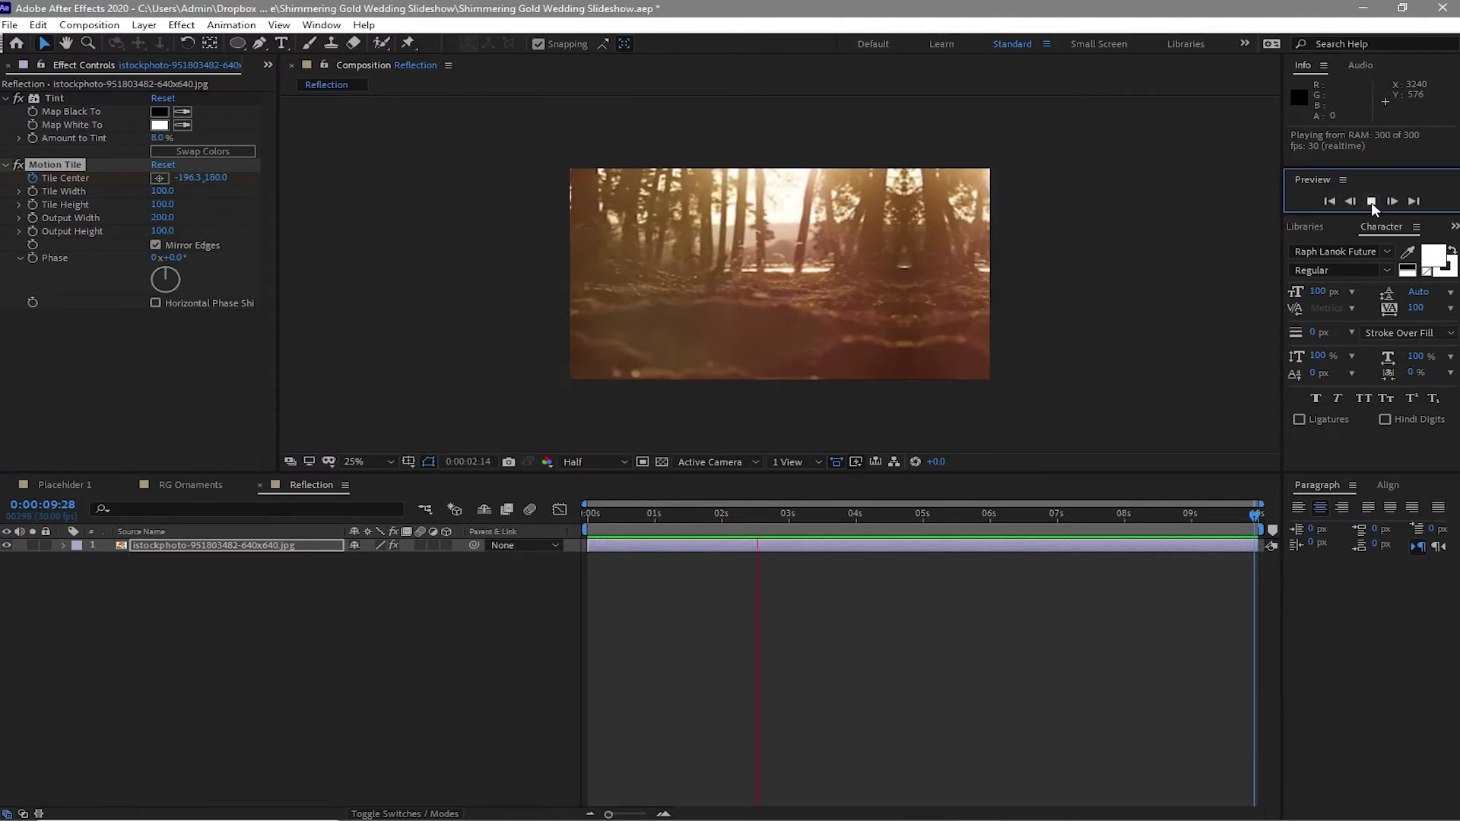
{"action": "left_click", "coordinate": [460, 635]}
{"action": "left_click", "coordinate": [527, 350]}
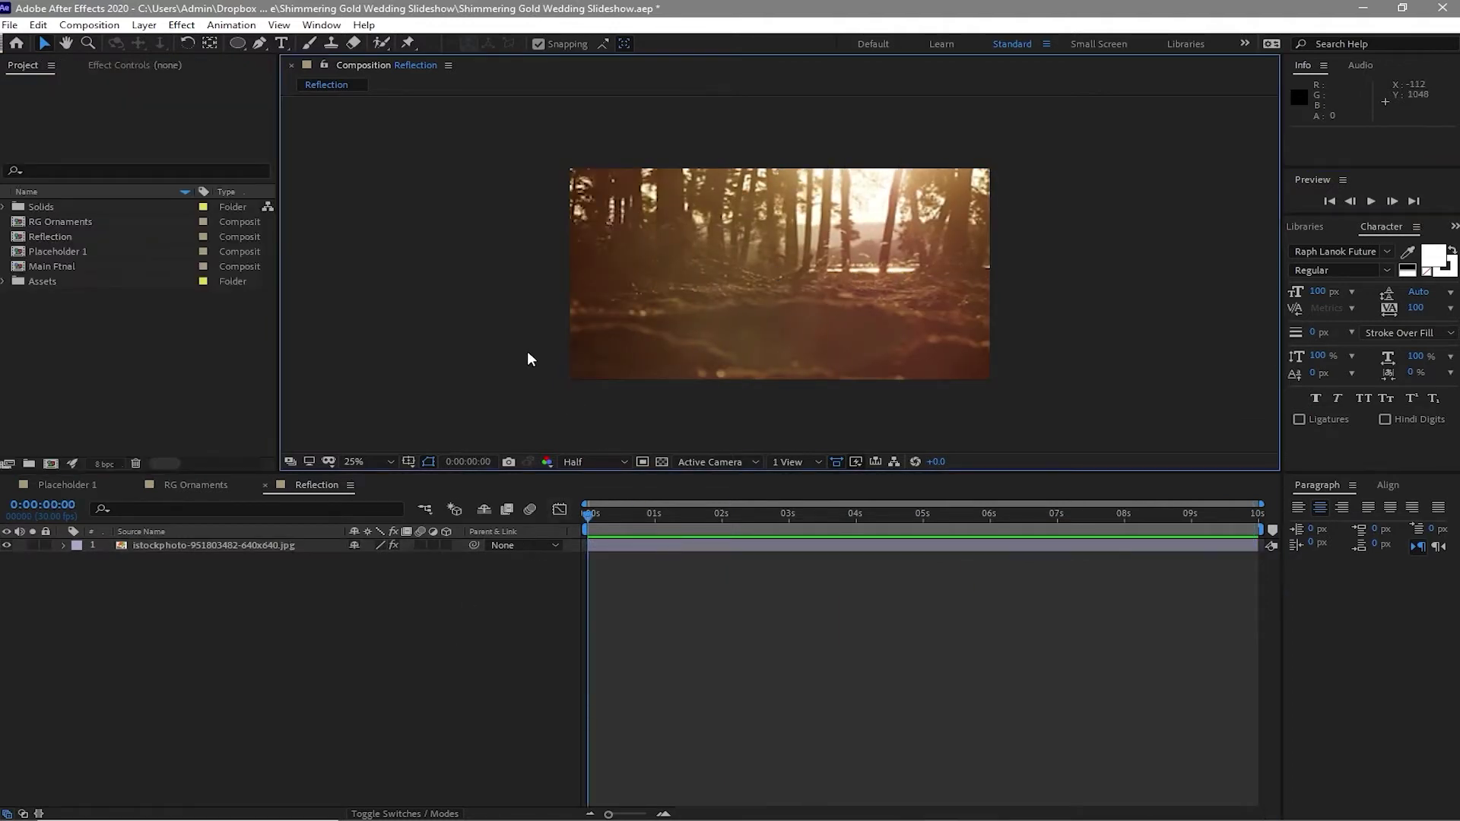
Create a 1920 x 1080, 30 fps, 10-second composition named Flower Ornaments.
{"action": "left_click", "coordinate": [114, 25]}
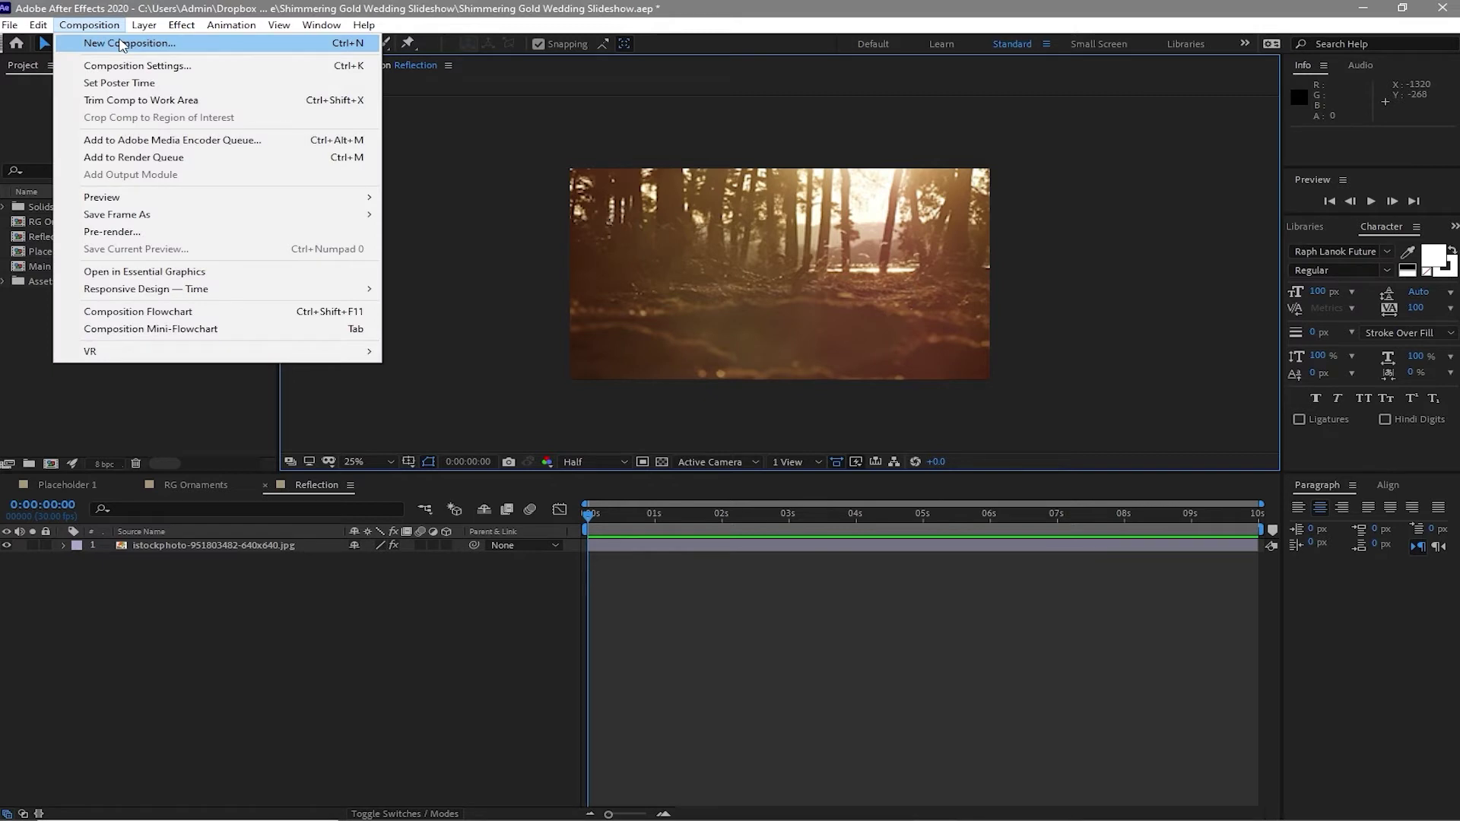
{"action": "left_click", "coordinate": [122, 44]}
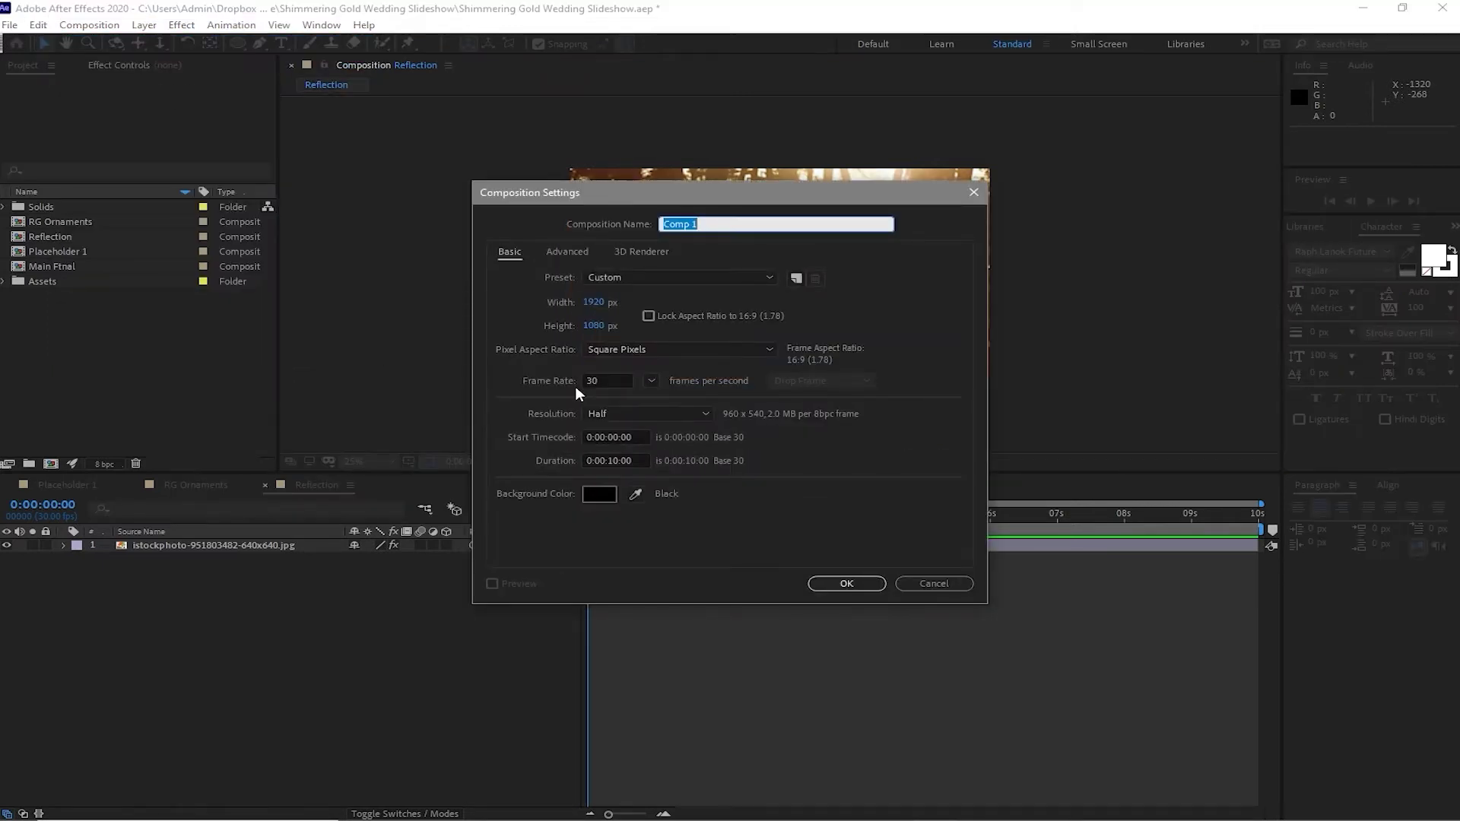
{"action": "type", "text": "Floe"}
{"action": "key", "text": "BackSpace"}
{"action": "type", "text": "wer Ornaments"}
{"action": "left_click", "coordinate": [802, 591]}
Place RG Ornaments above Reflection in the Flower Ornaments composition and set Reflection's track matte to Alpha Matte "RG Ornaments".
{"action": "left_click_drag", "start_coordinate": [99, 222], "coordinate": [225, 619]}
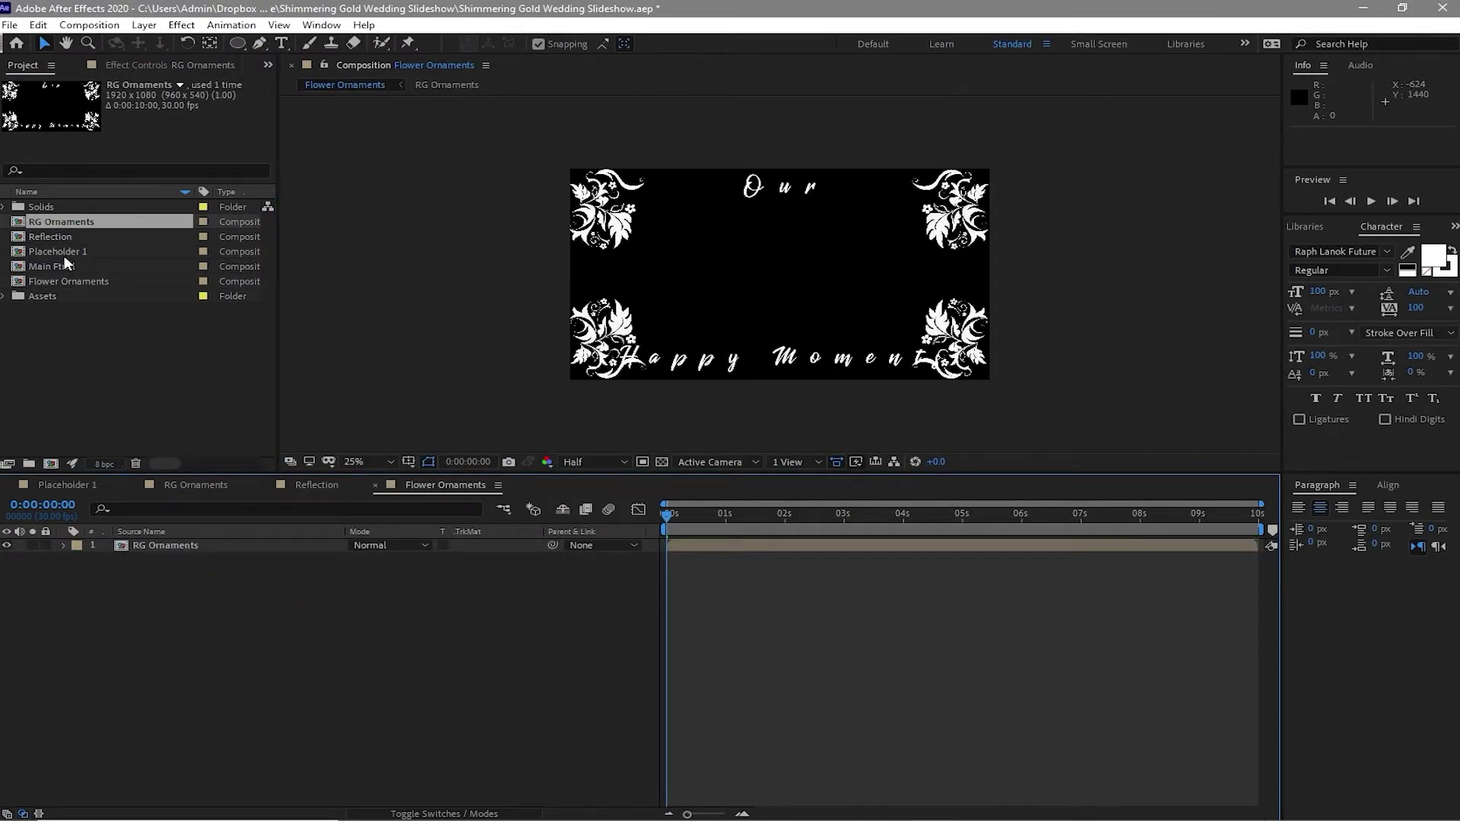
{"action": "left_click_drag", "start_coordinate": [60, 239], "coordinate": [141, 573]}
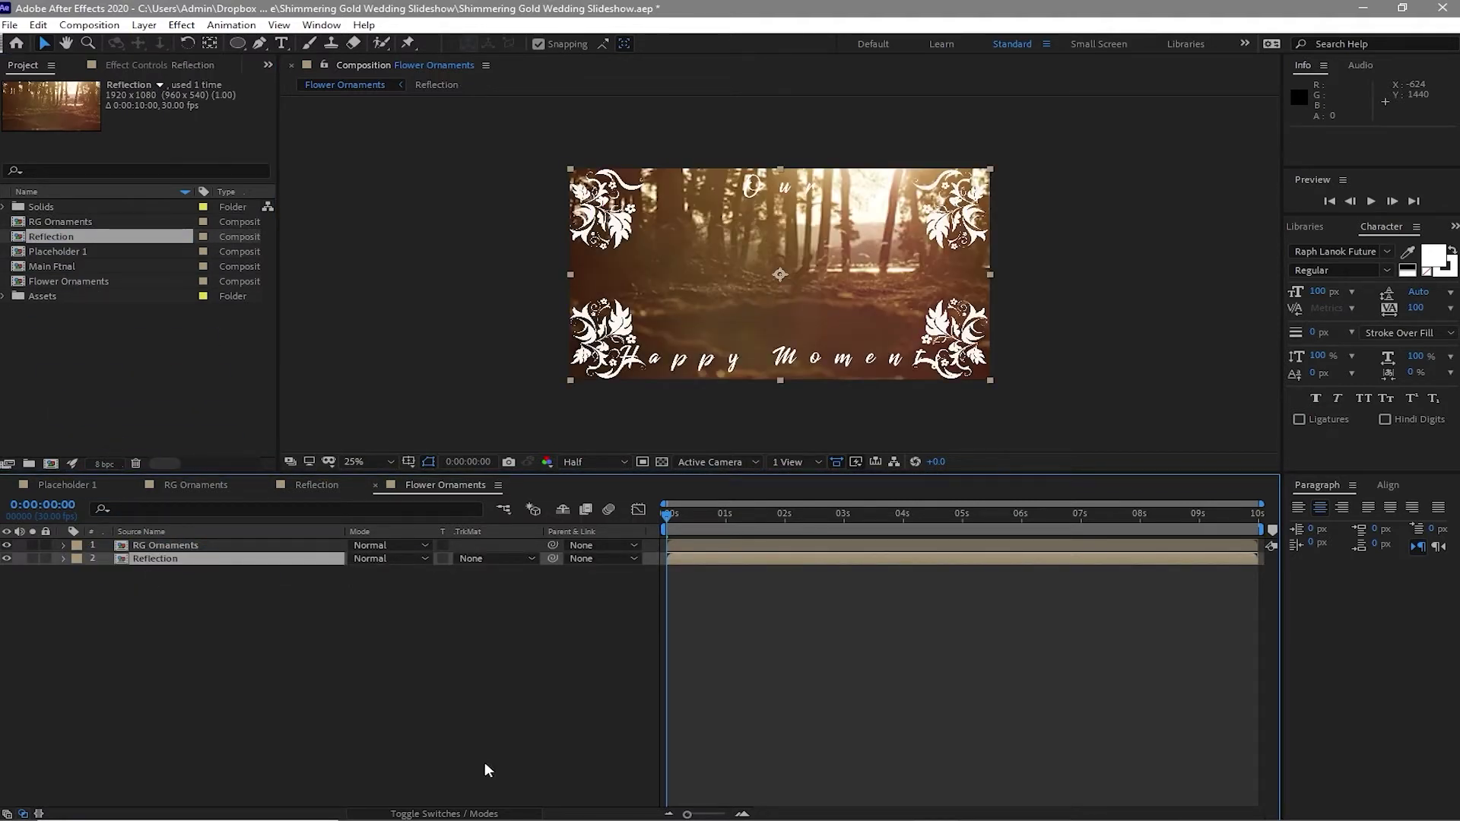
{"action": "mouse_move", "coordinate": [487, 819]}
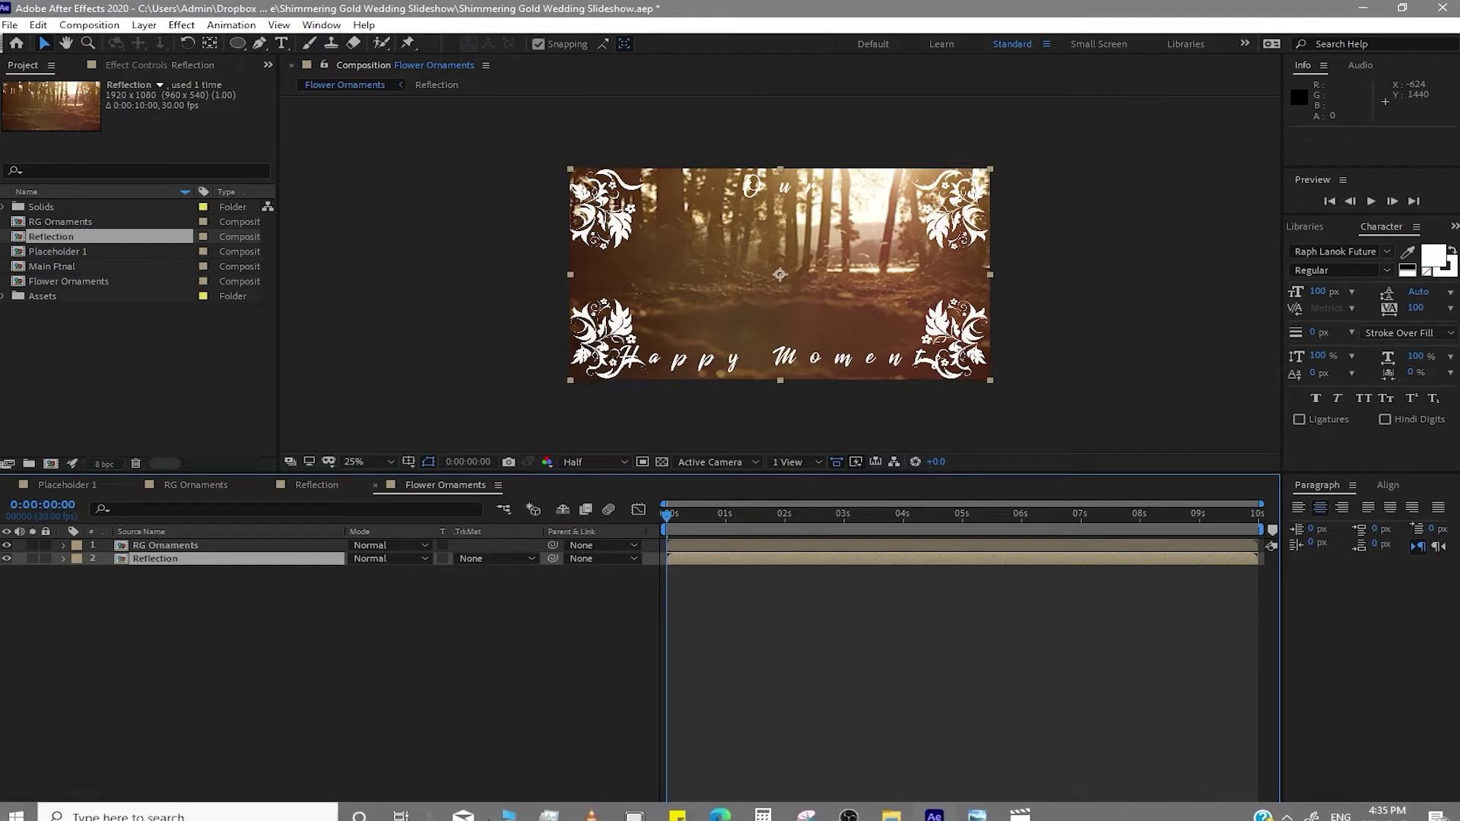
{"action": "left_click", "coordinate": [439, 797]}
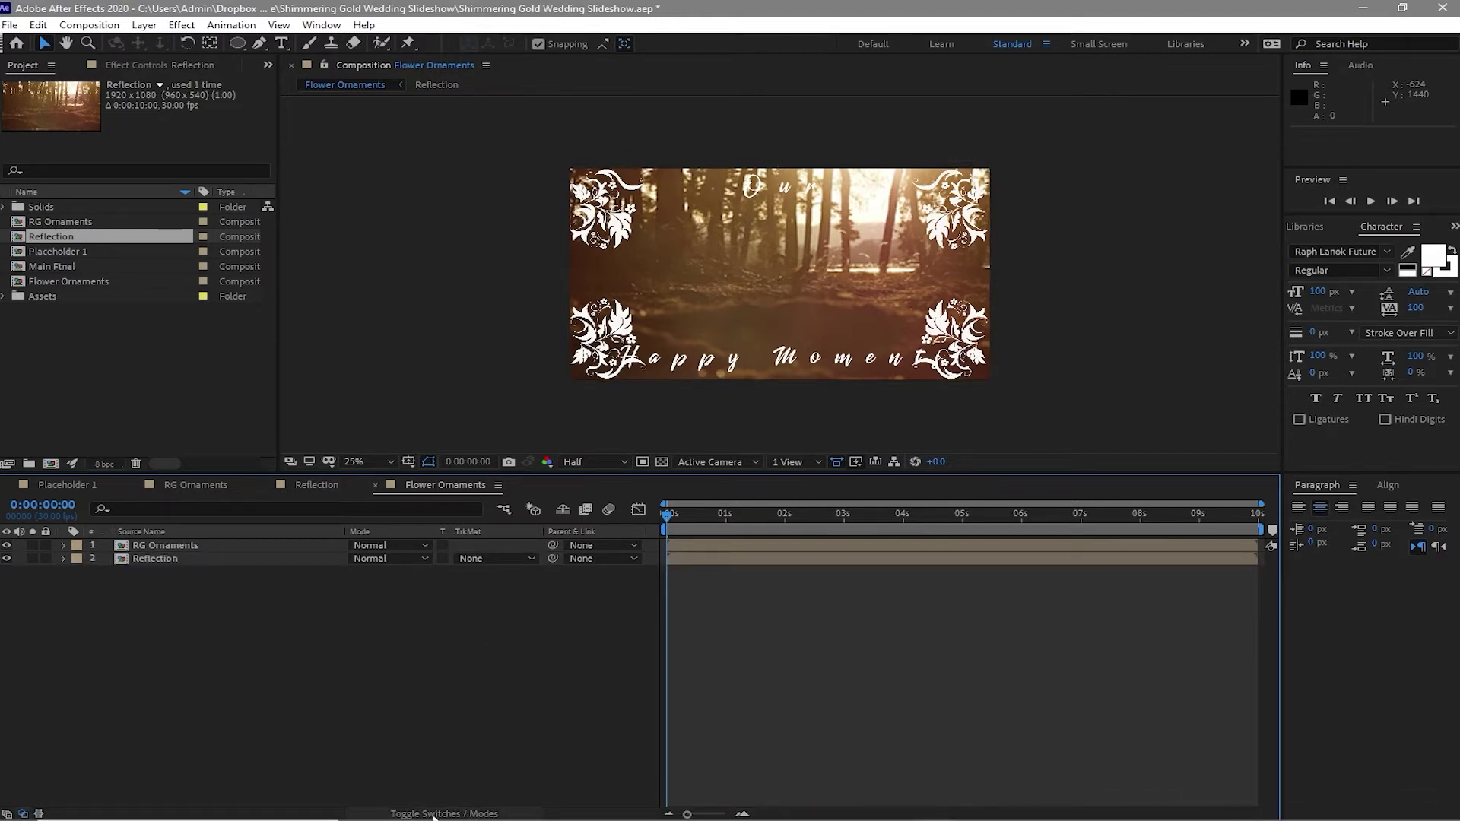
{"action": "left_click", "coordinate": [510, 560]}
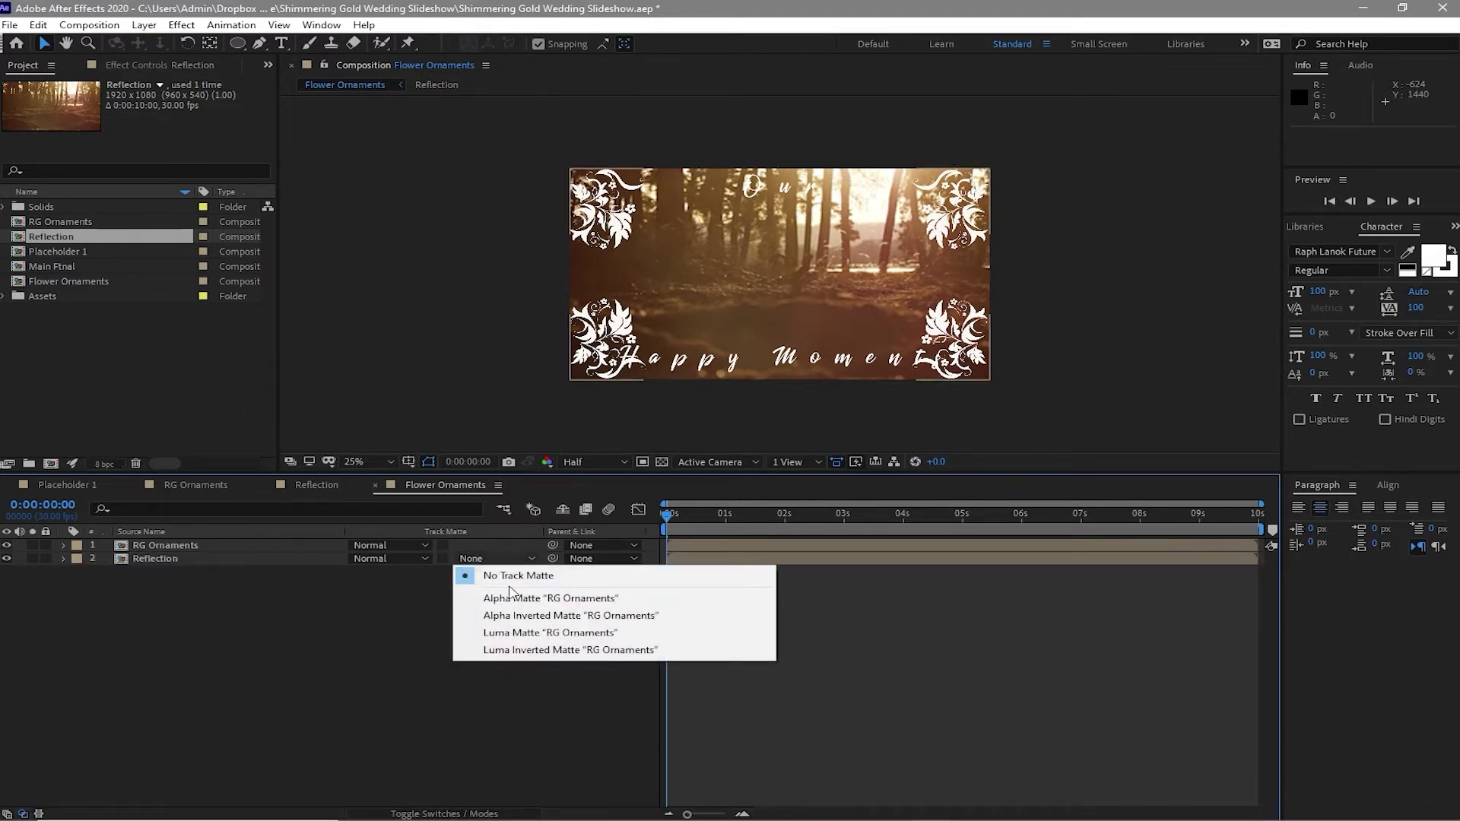
{"action": "left_click", "coordinate": [511, 598]}
Apply CC Blobbylize to the Reflection layer with RG Ornaments as the blob layer.
{"action": "left_click", "coordinate": [271, 564]}
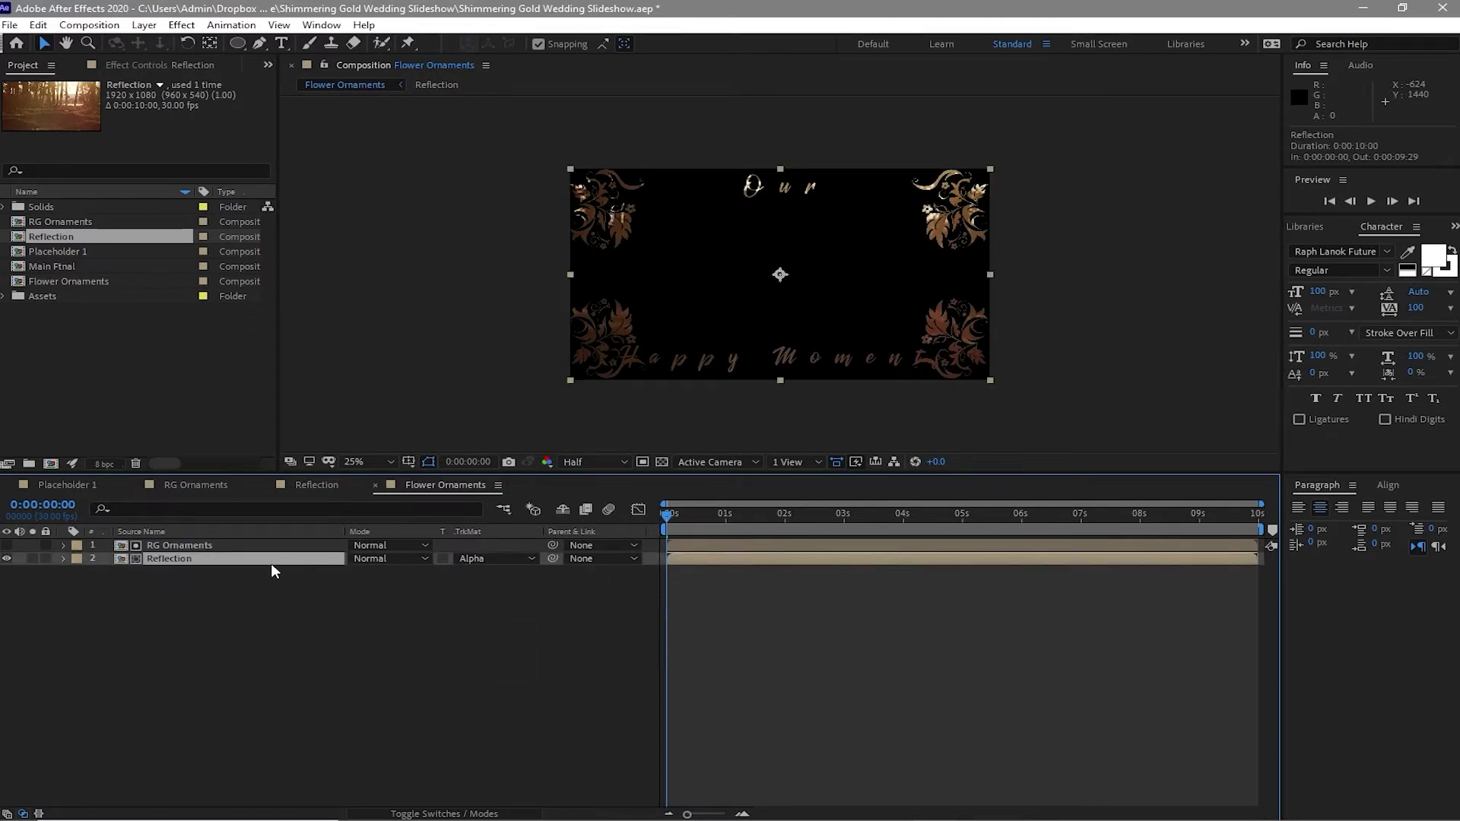
{"action": "left_click", "coordinate": [181, 25]}
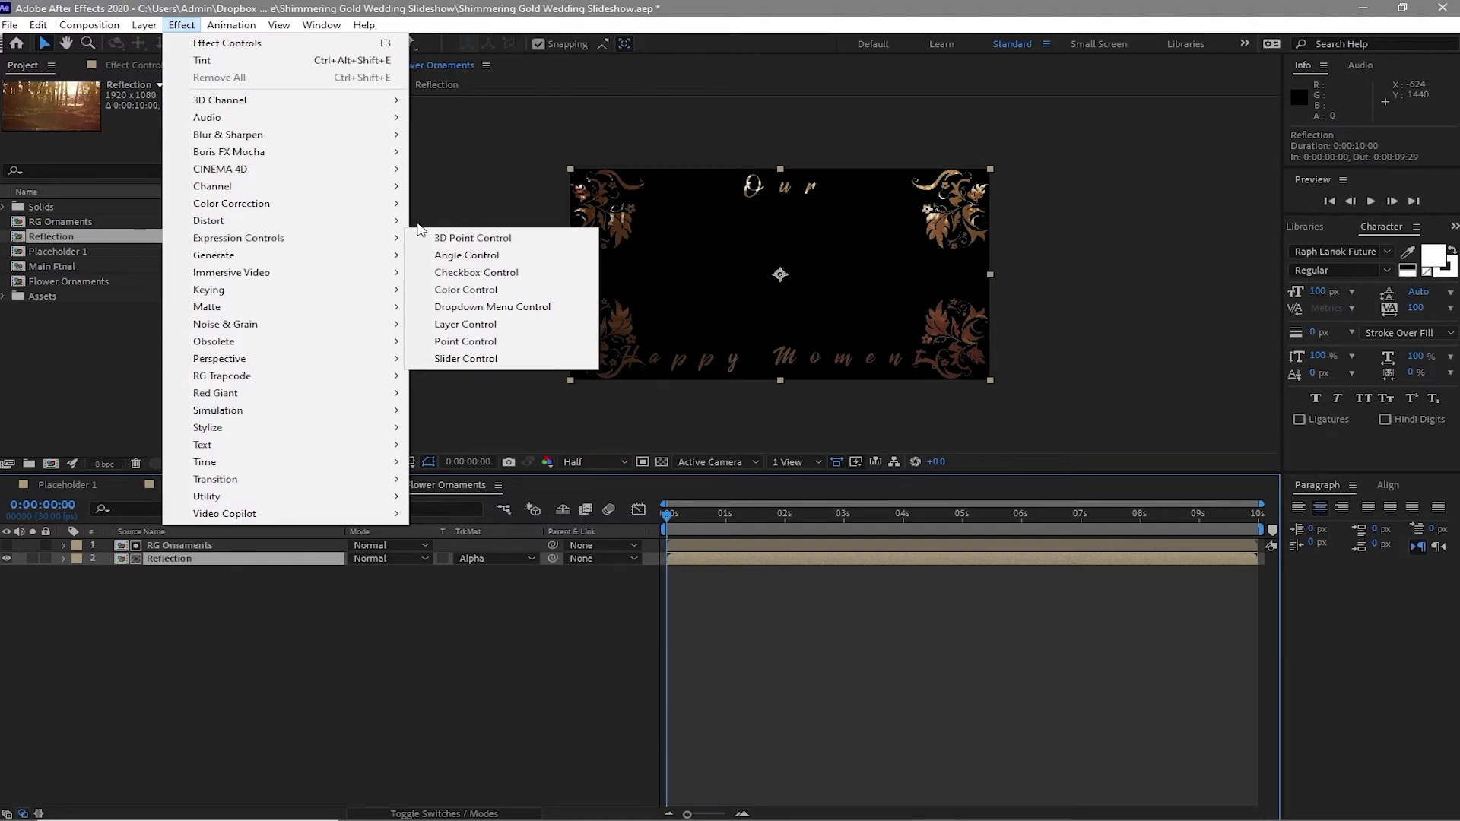
{"action": "mouse_move", "coordinate": [402, 222]}
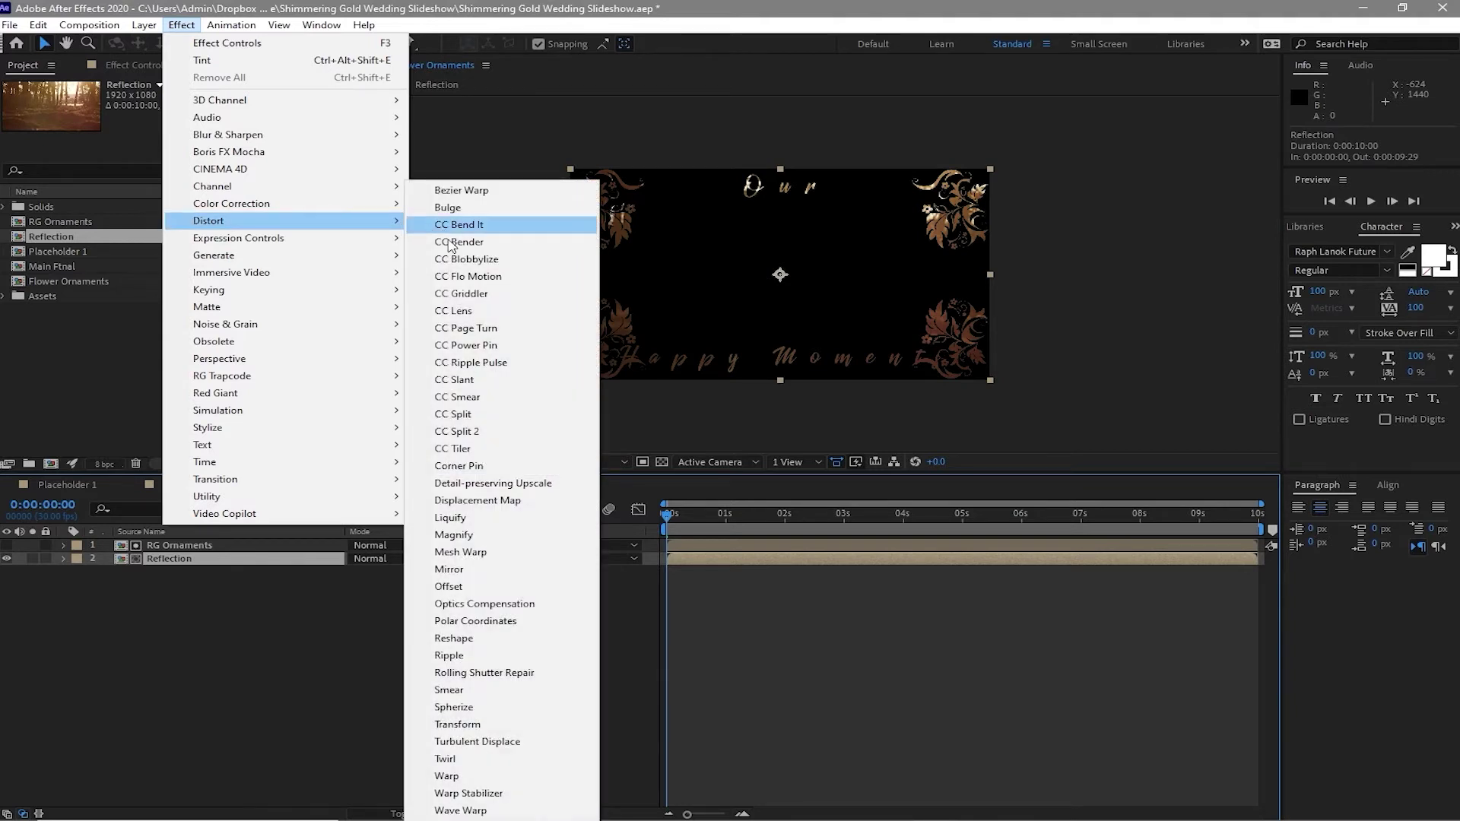
{"action": "left_click", "coordinate": [463, 263]}
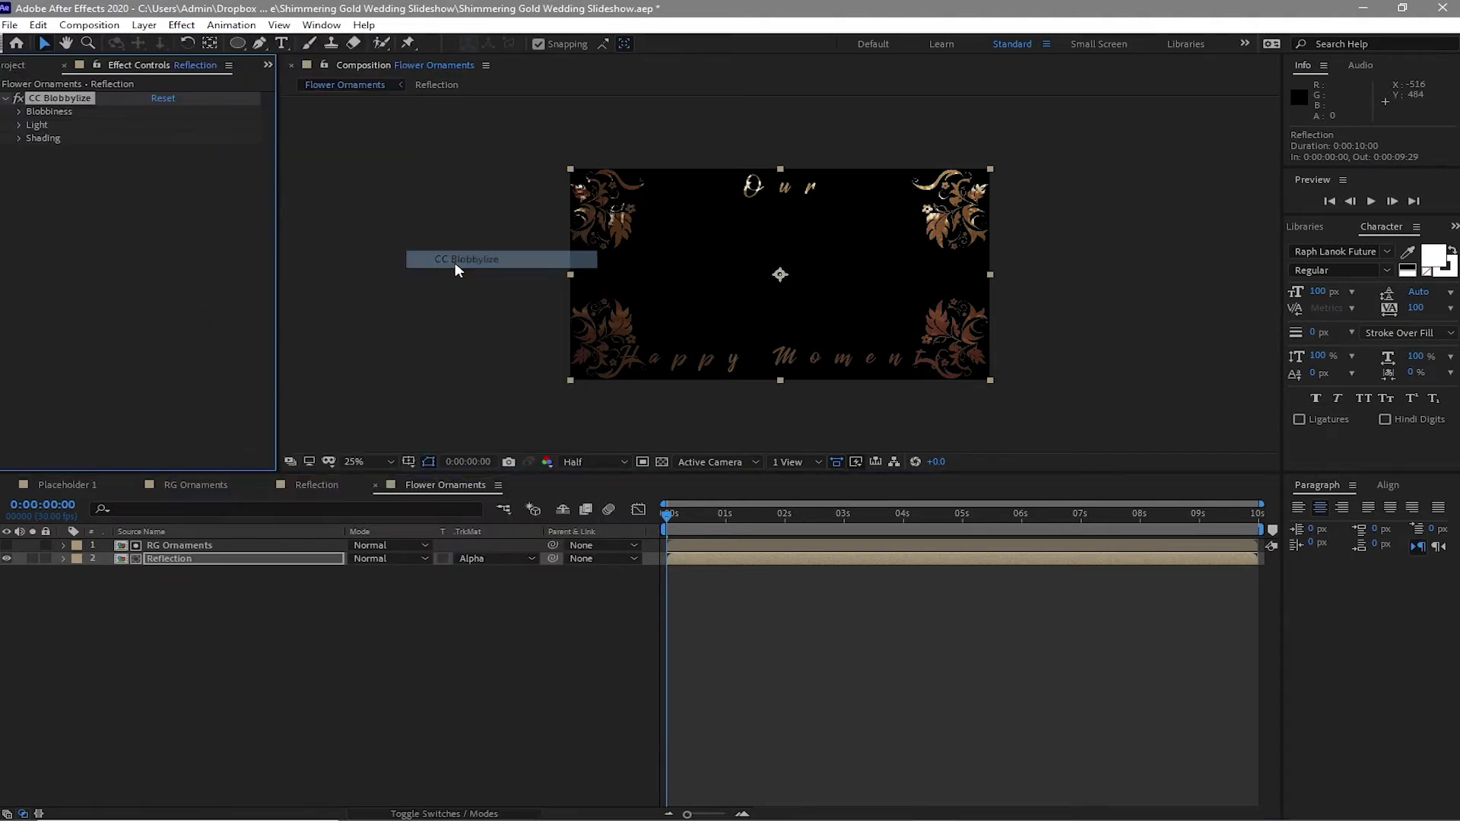
{"action": "left_click", "coordinate": [18, 111]}
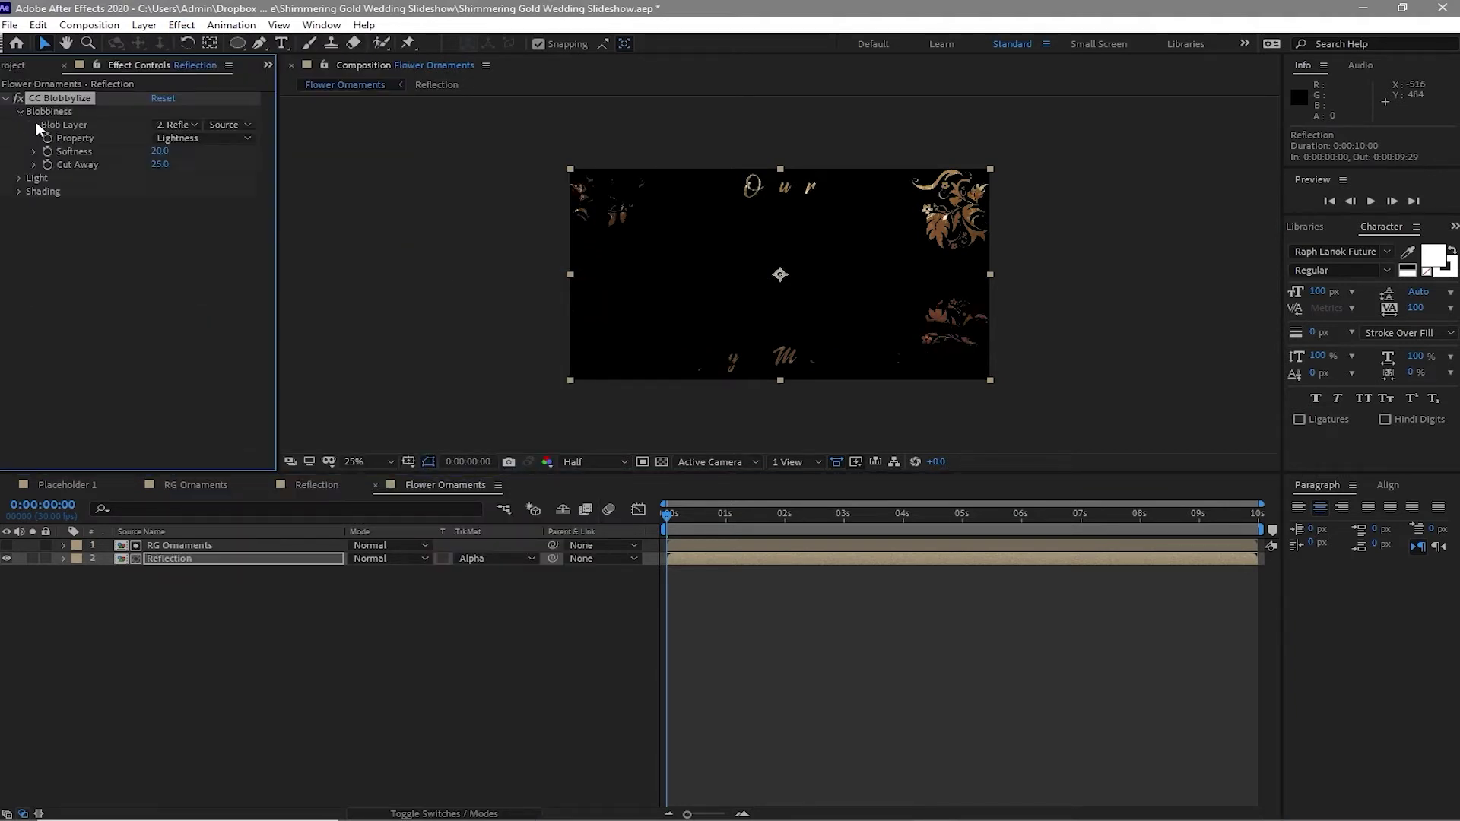
{"action": "left_click", "coordinate": [170, 125]}
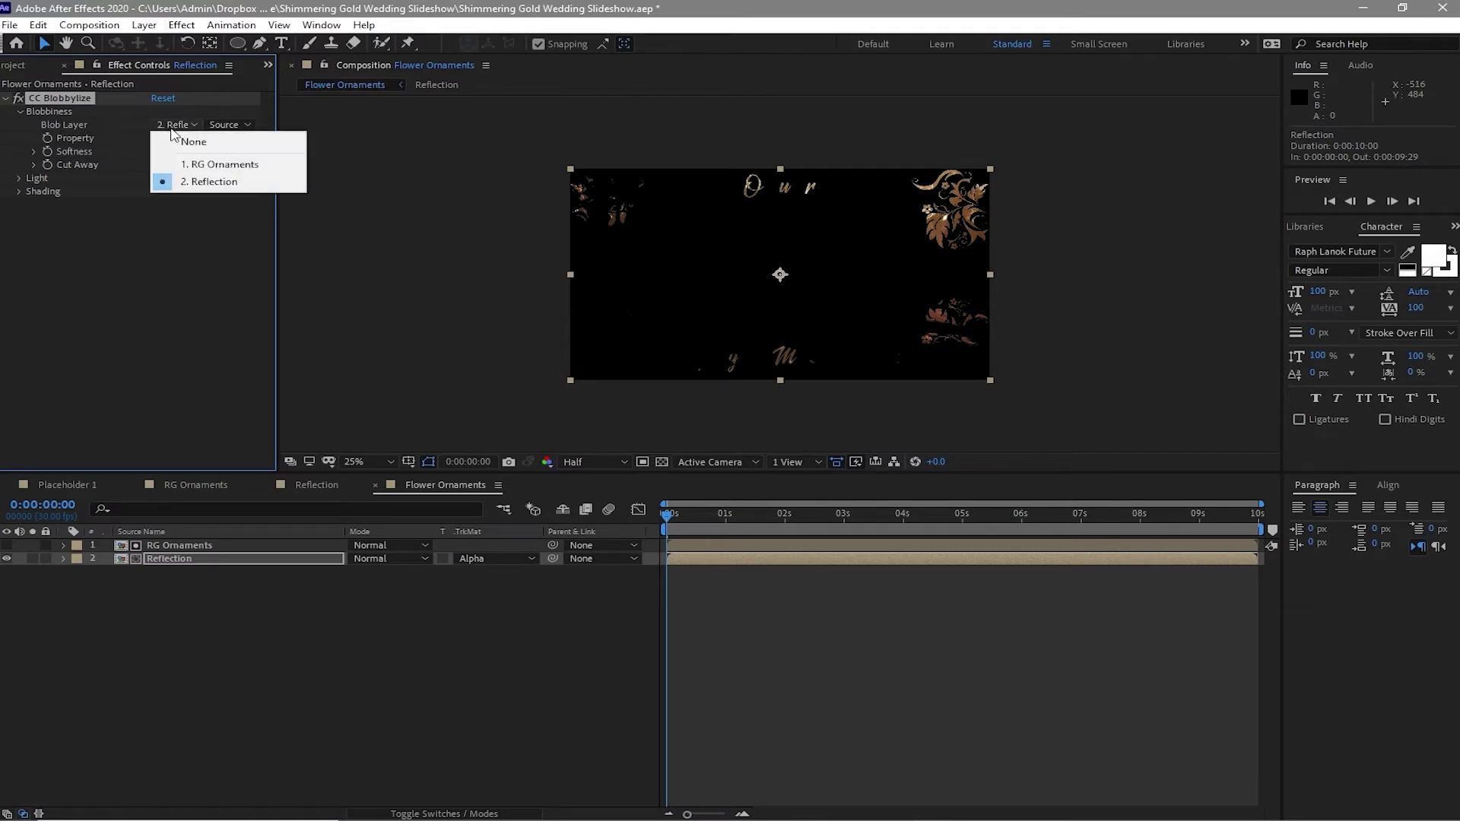
{"action": "left_click", "coordinate": [190, 165]}
Set the CC Blobbylize softness to 10, cut away to 2 and property to Lightness.
{"action": "left_click", "coordinate": [195, 139]}
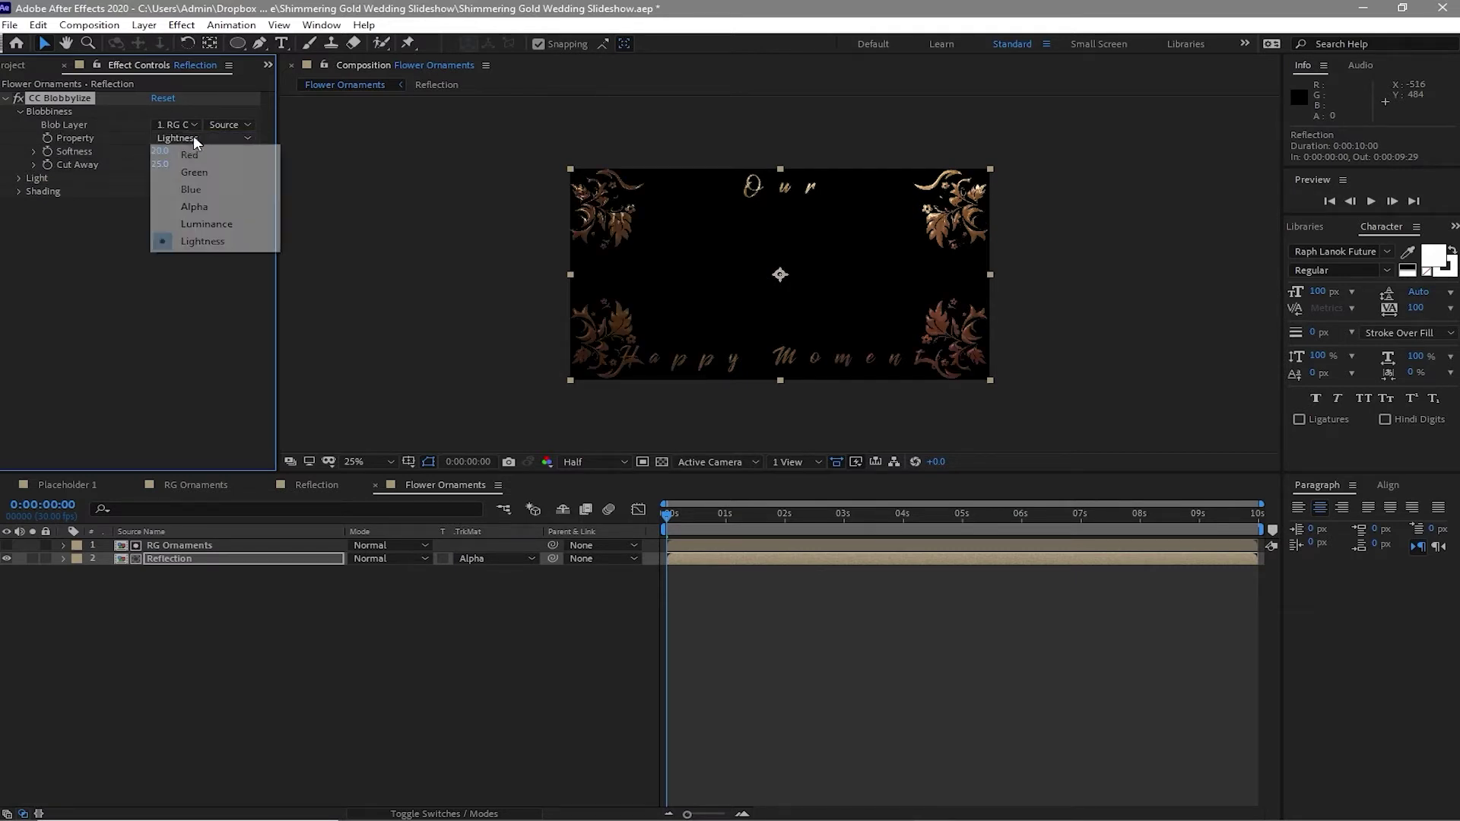
{"action": "left_click", "coordinate": [197, 207]}
{"action": "left_click", "coordinate": [161, 152]}
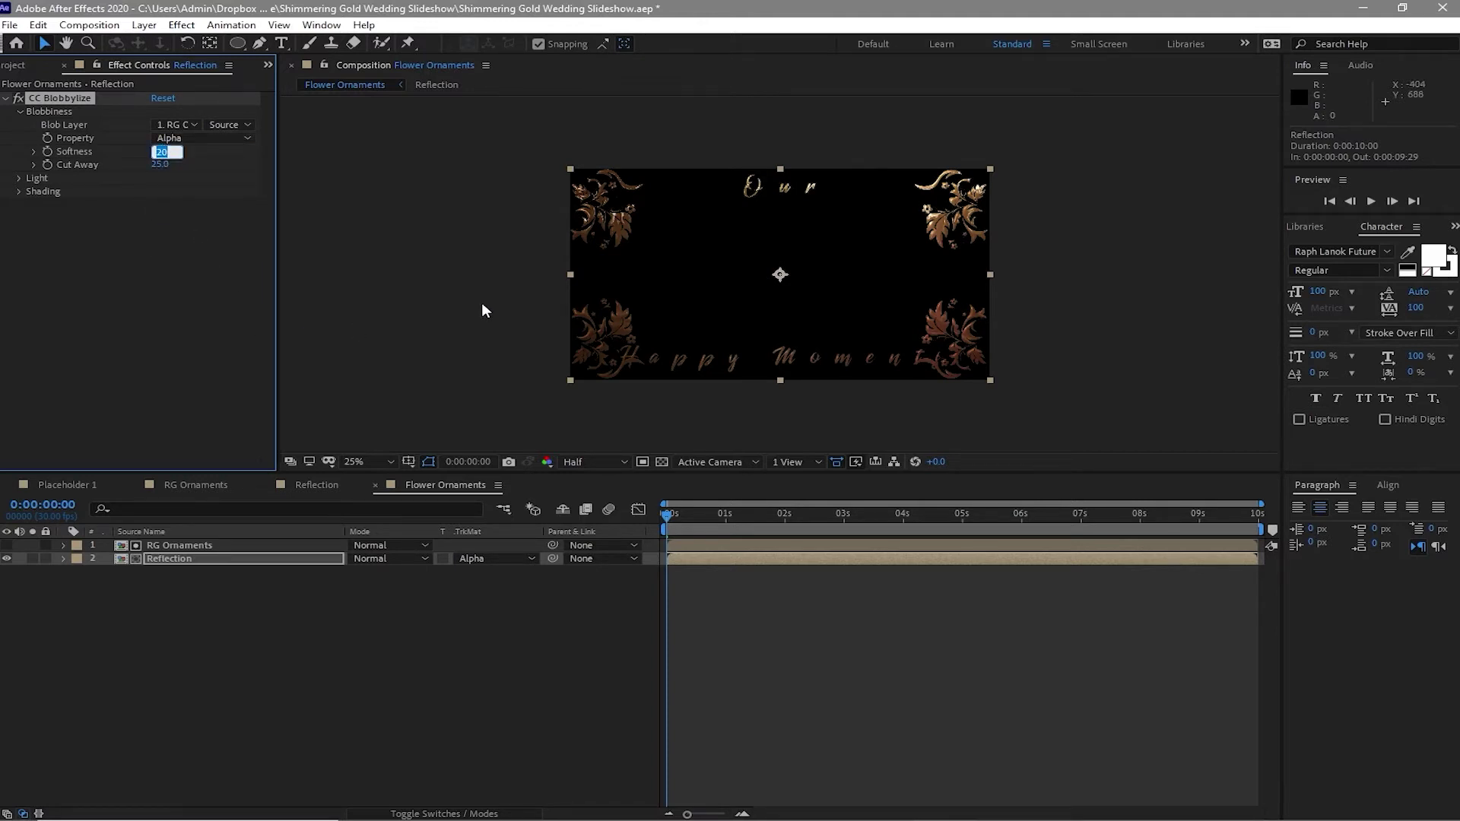
{"action": "type", "text": "10"}
{"action": "key", "text": "Tab"}
{"action": "type", "text": "2"}
{"action": "left_click", "coordinate": [258, 281]}
{"action": "left_click", "coordinate": [202, 138]}
{"action": "left_click", "coordinate": [179, 151]}
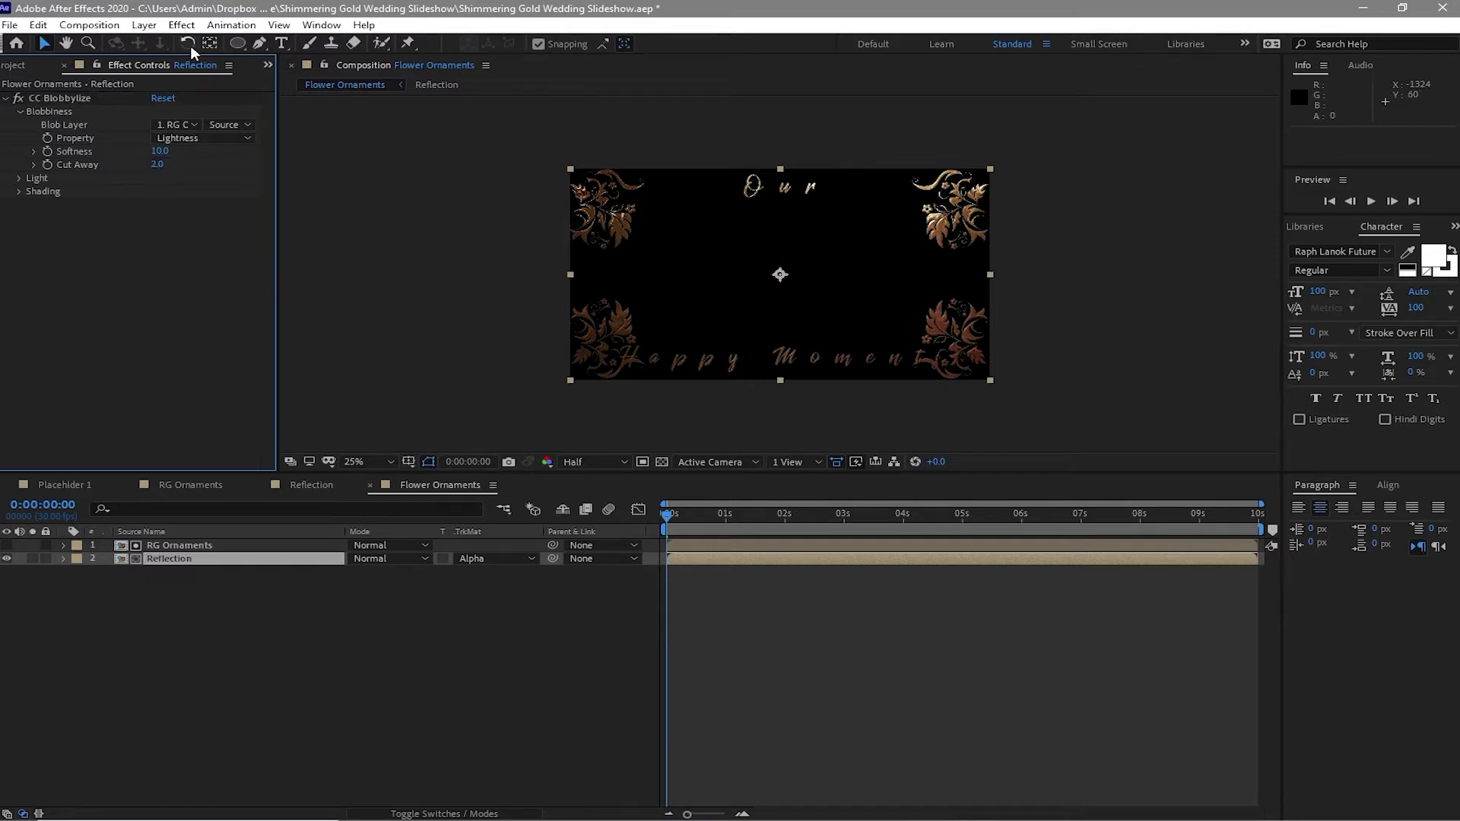
Apply Curves to the Reflection layer and bend the RGB curve to lift the shadows and lower the highlights.
{"action": "left_click", "coordinate": [182, 24]}
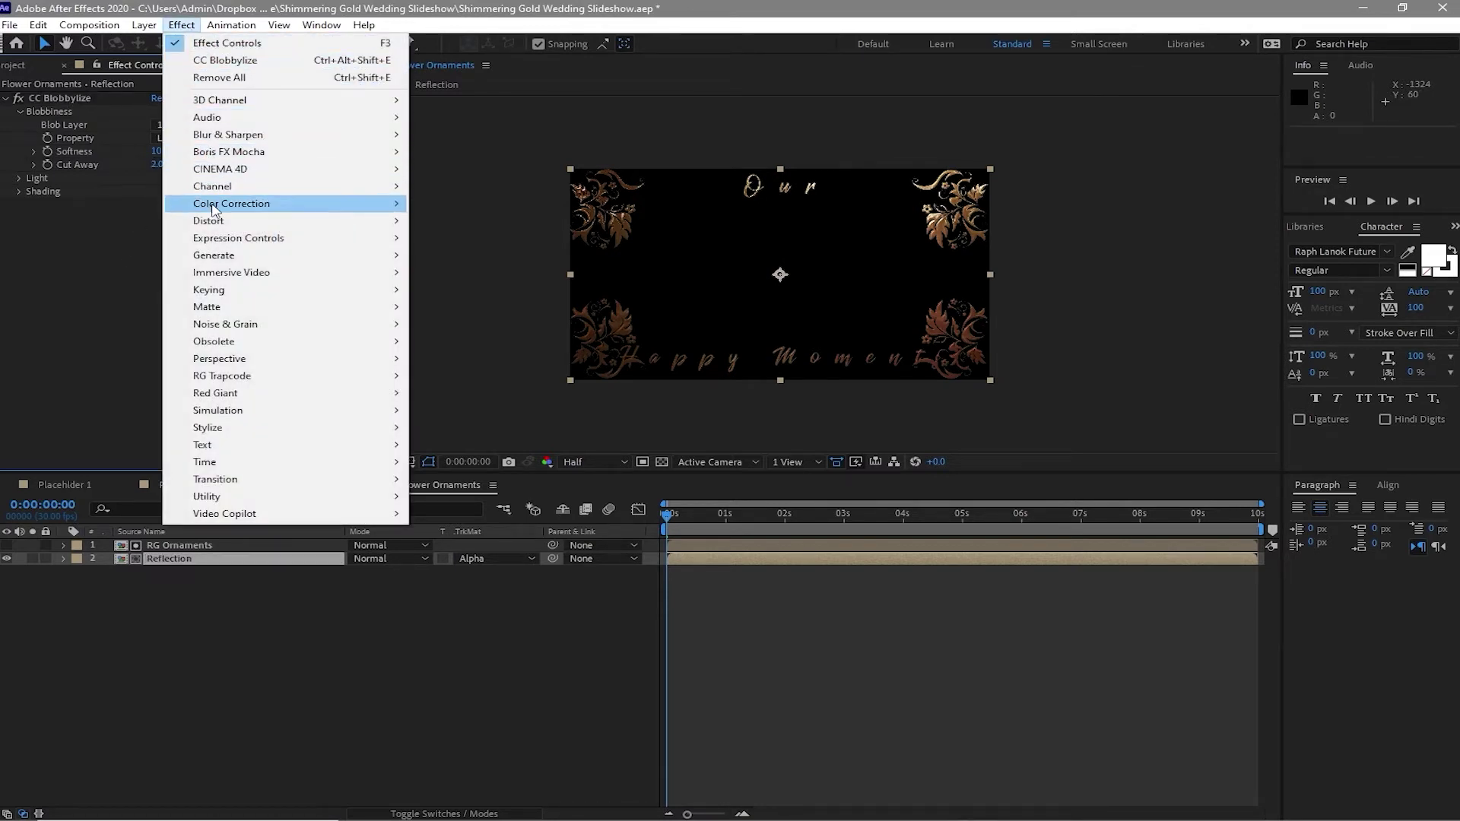
{"action": "mouse_move", "coordinate": [234, 207]}
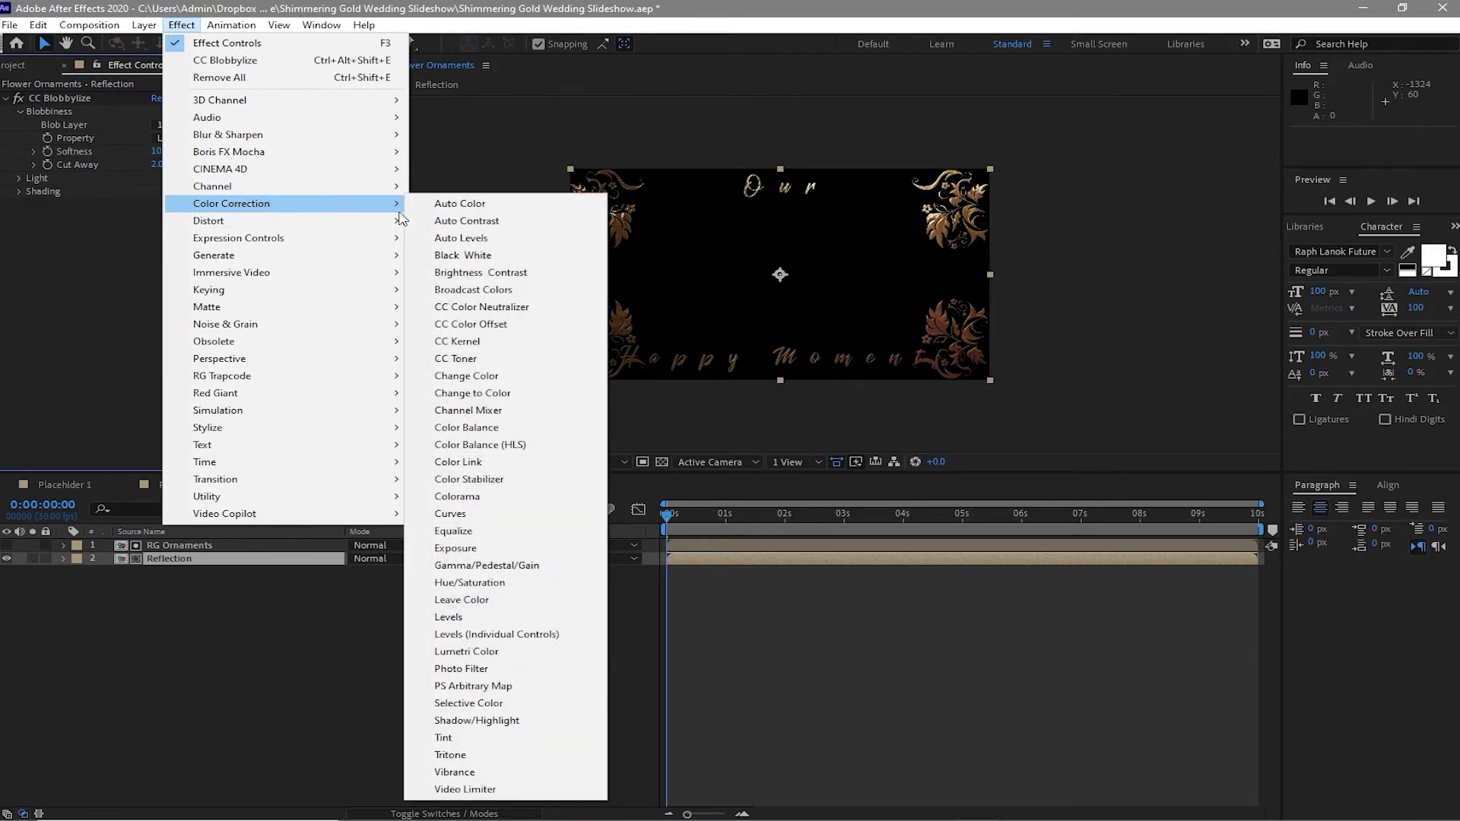
{"action": "left_click", "coordinate": [451, 514]}
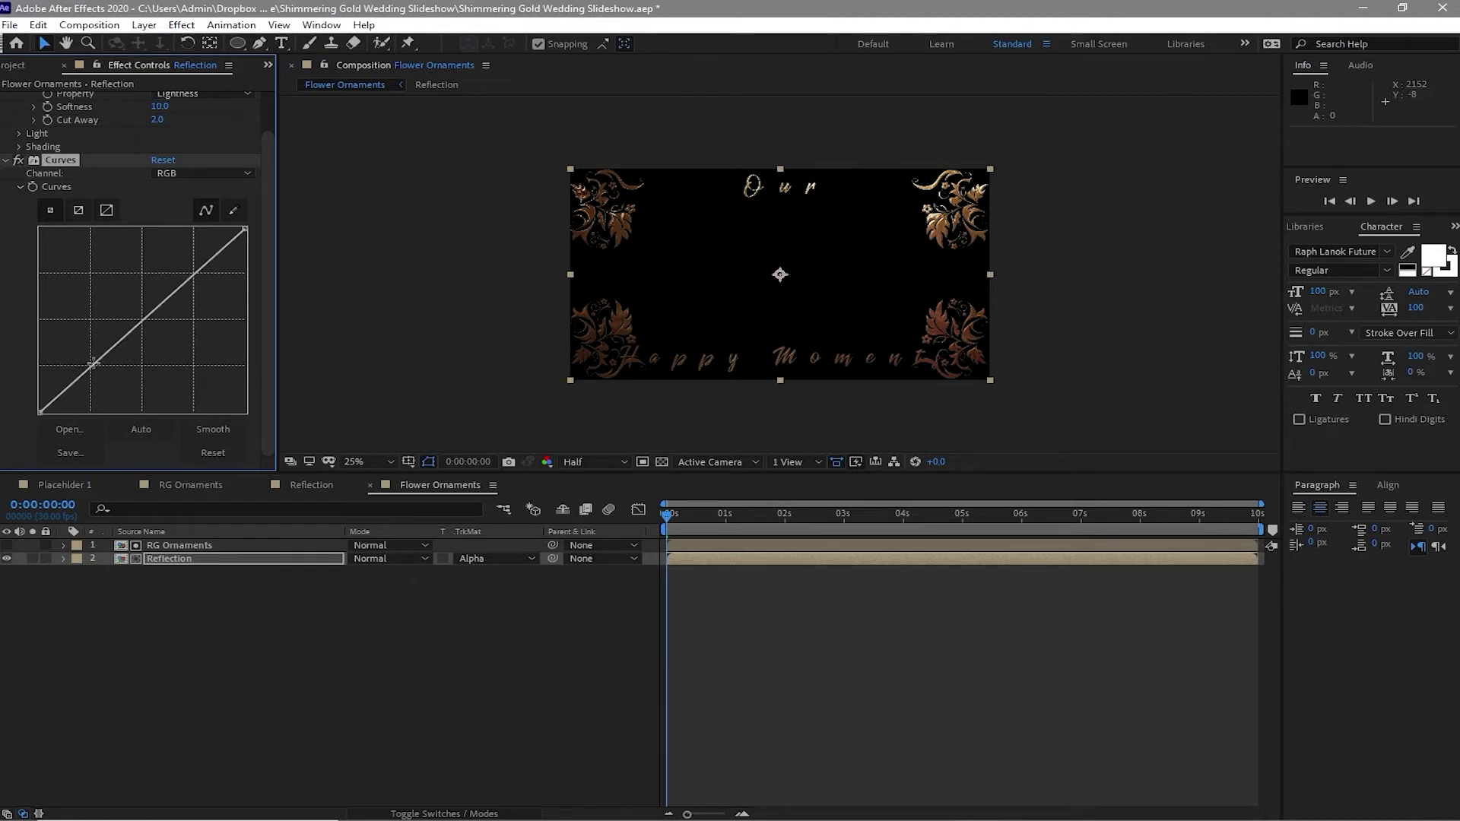
{"action": "left_click_drag", "start_coordinate": [97, 365], "coordinate": [98, 375]}
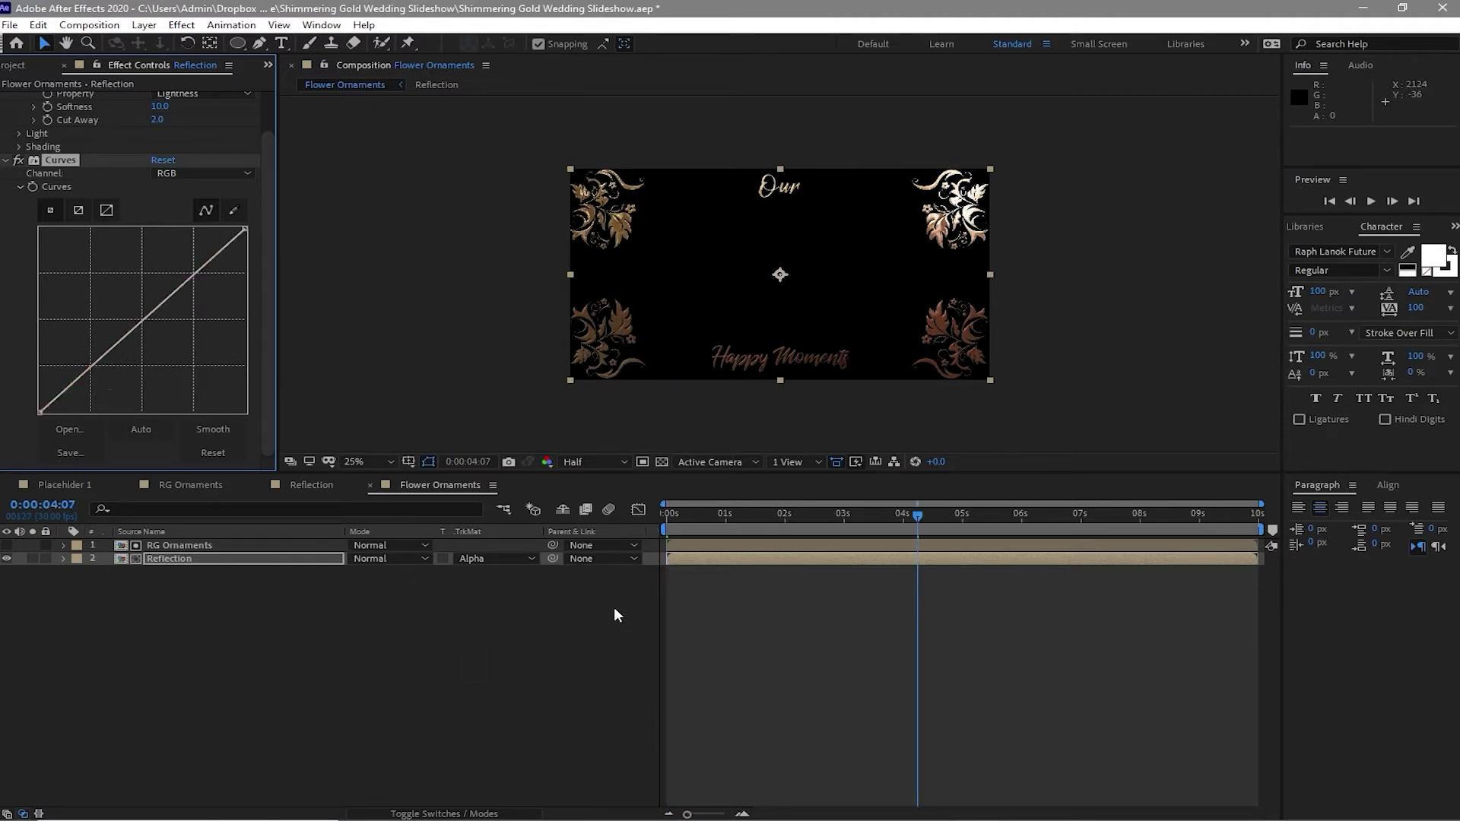
{"action": "left_click_drag", "start_coordinate": [92, 368], "coordinate": [84, 354]}
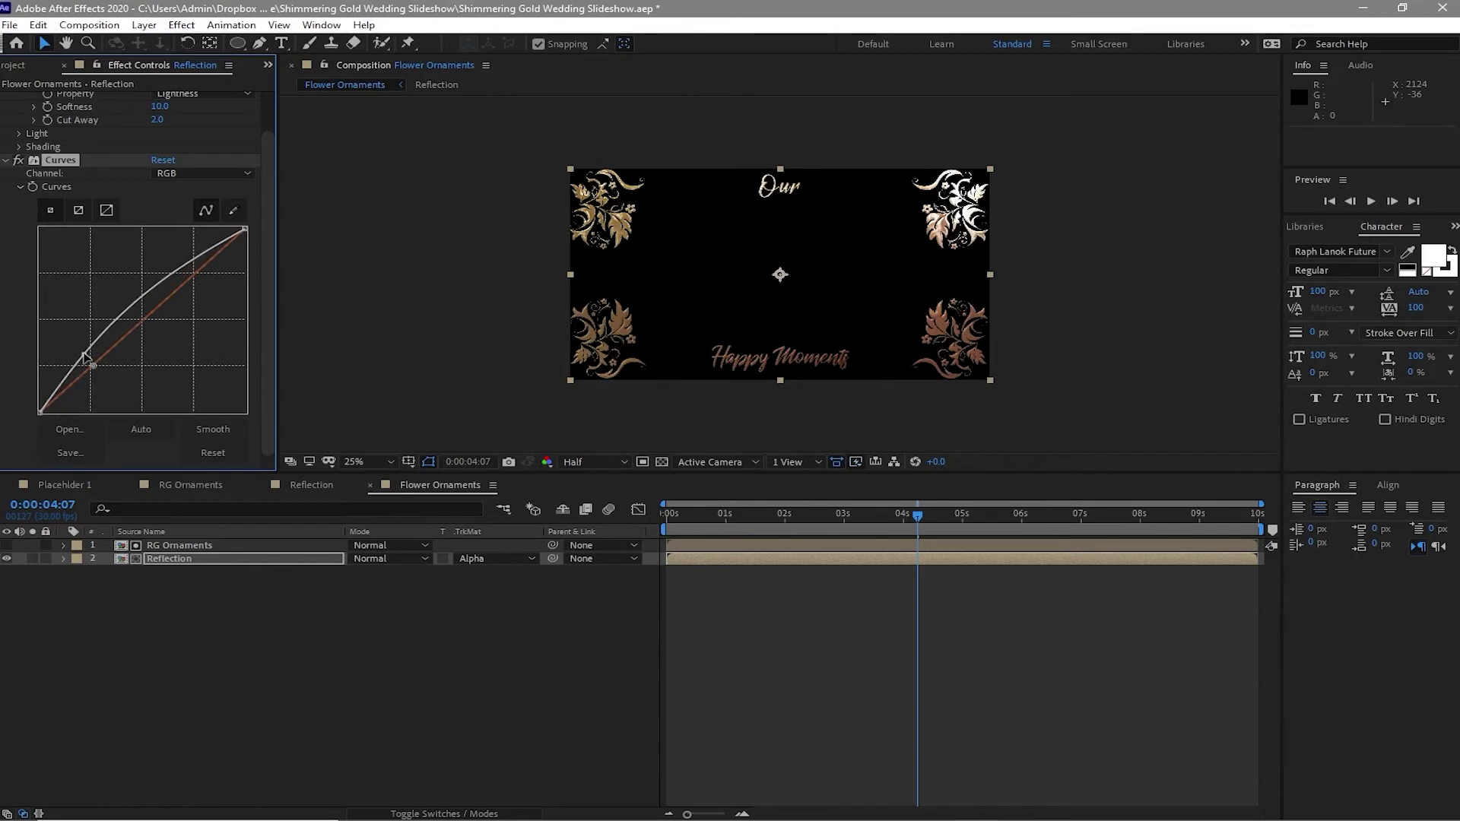
{"action": "left_click_drag", "start_coordinate": [170, 277], "coordinate": [180, 297]}
Fine-tune the Reflection layer's Curves channel by channel, lifting the red midtones slightly and the green midtones more strongly.
{"action": "left_click", "coordinate": [245, 174]}
{"action": "left_click", "coordinate": [218, 213]}
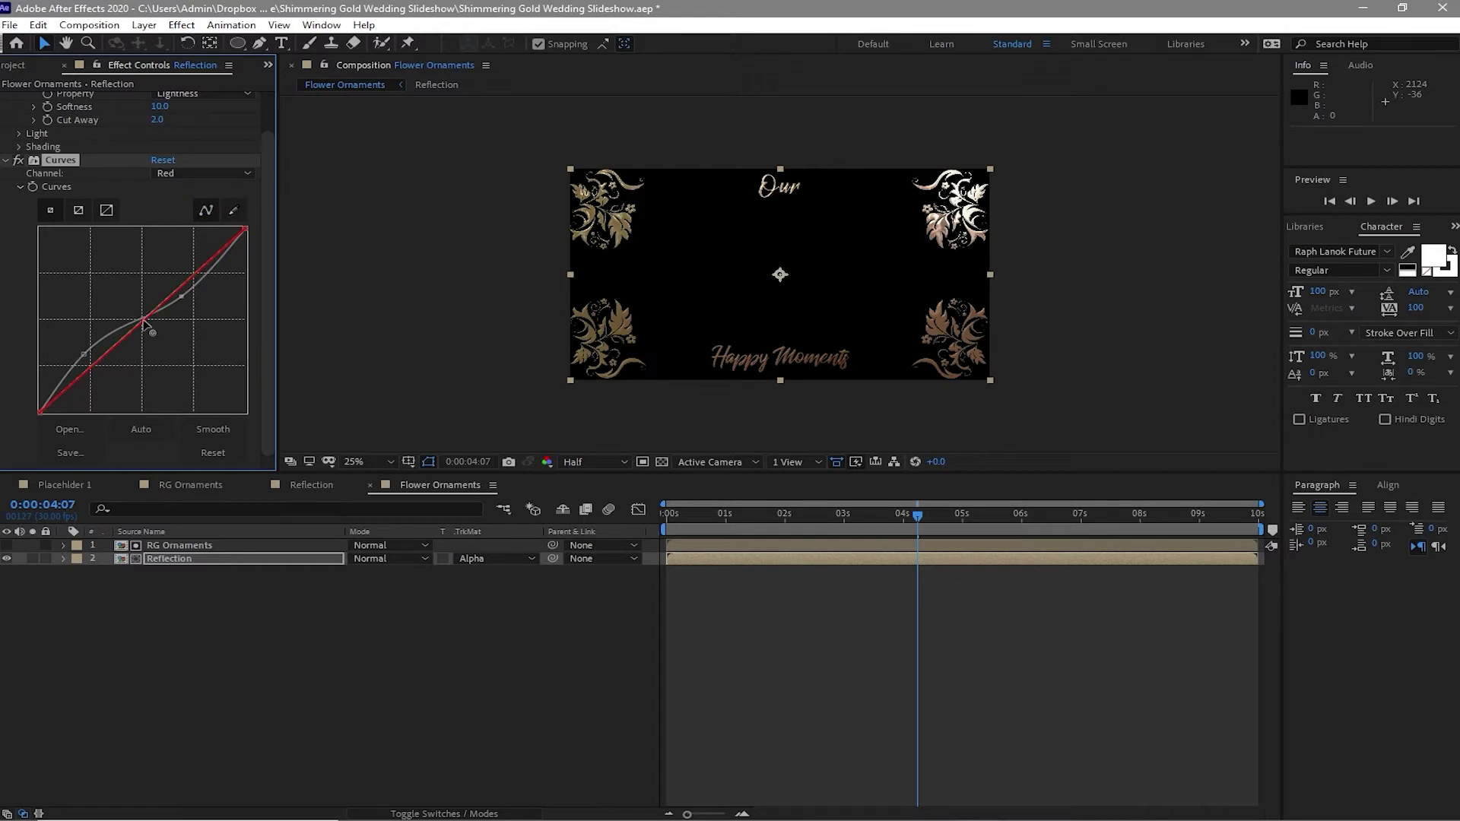
{"action": "left_click_drag", "start_coordinate": [143, 319], "coordinate": [142, 317]}
{"action": "left_click", "coordinate": [248, 174]}
{"action": "left_click", "coordinate": [194, 224]}
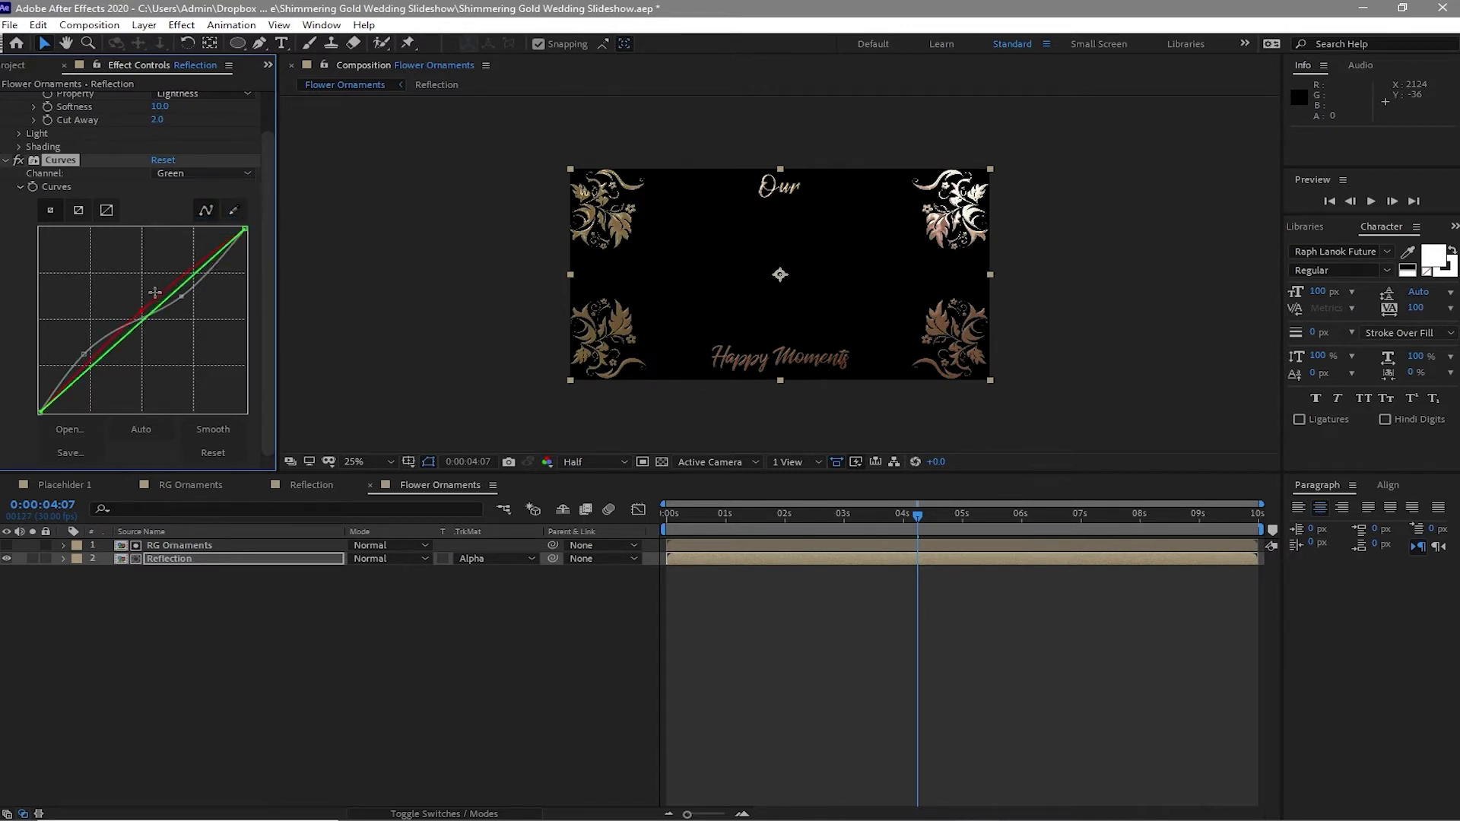
{"action": "left_click_drag", "start_coordinate": [140, 318], "coordinate": [134, 300]}
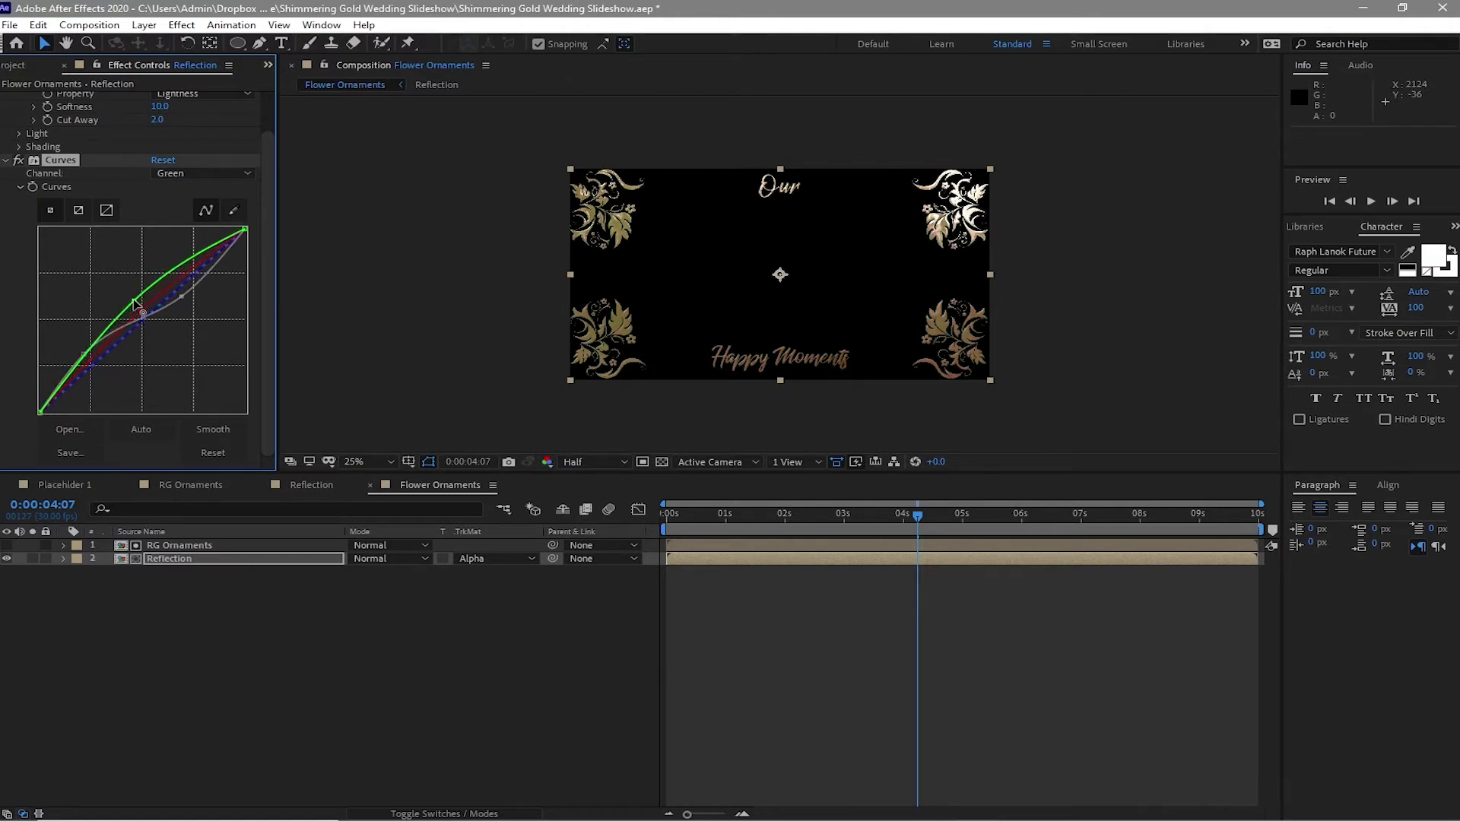
{"action": "left_click", "coordinate": [247, 176]}
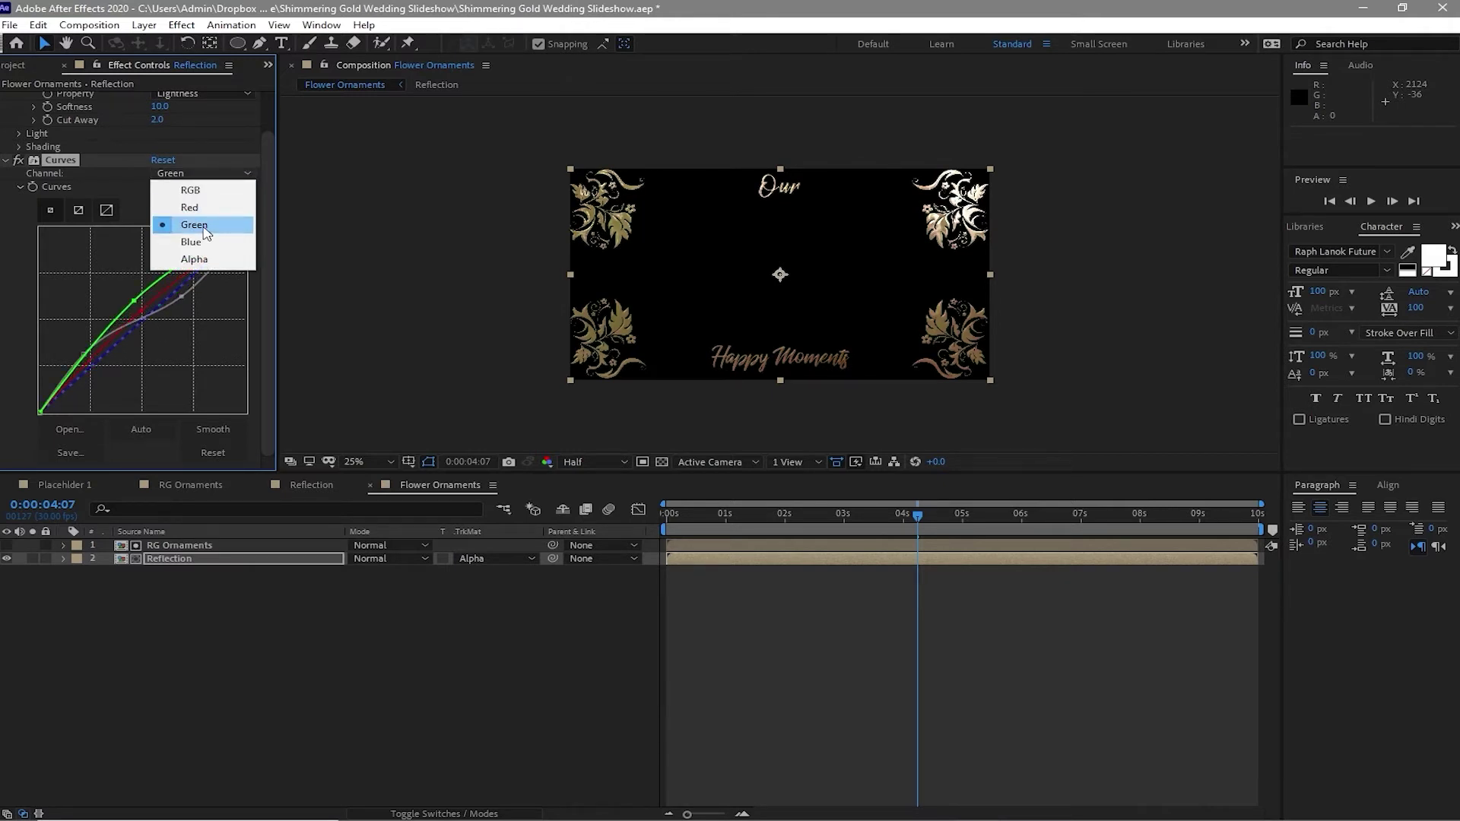
{"action": "left_click", "coordinate": [199, 262]}
{"action": "left_click_drag", "start_coordinate": [154, 310], "coordinate": [159, 314]}
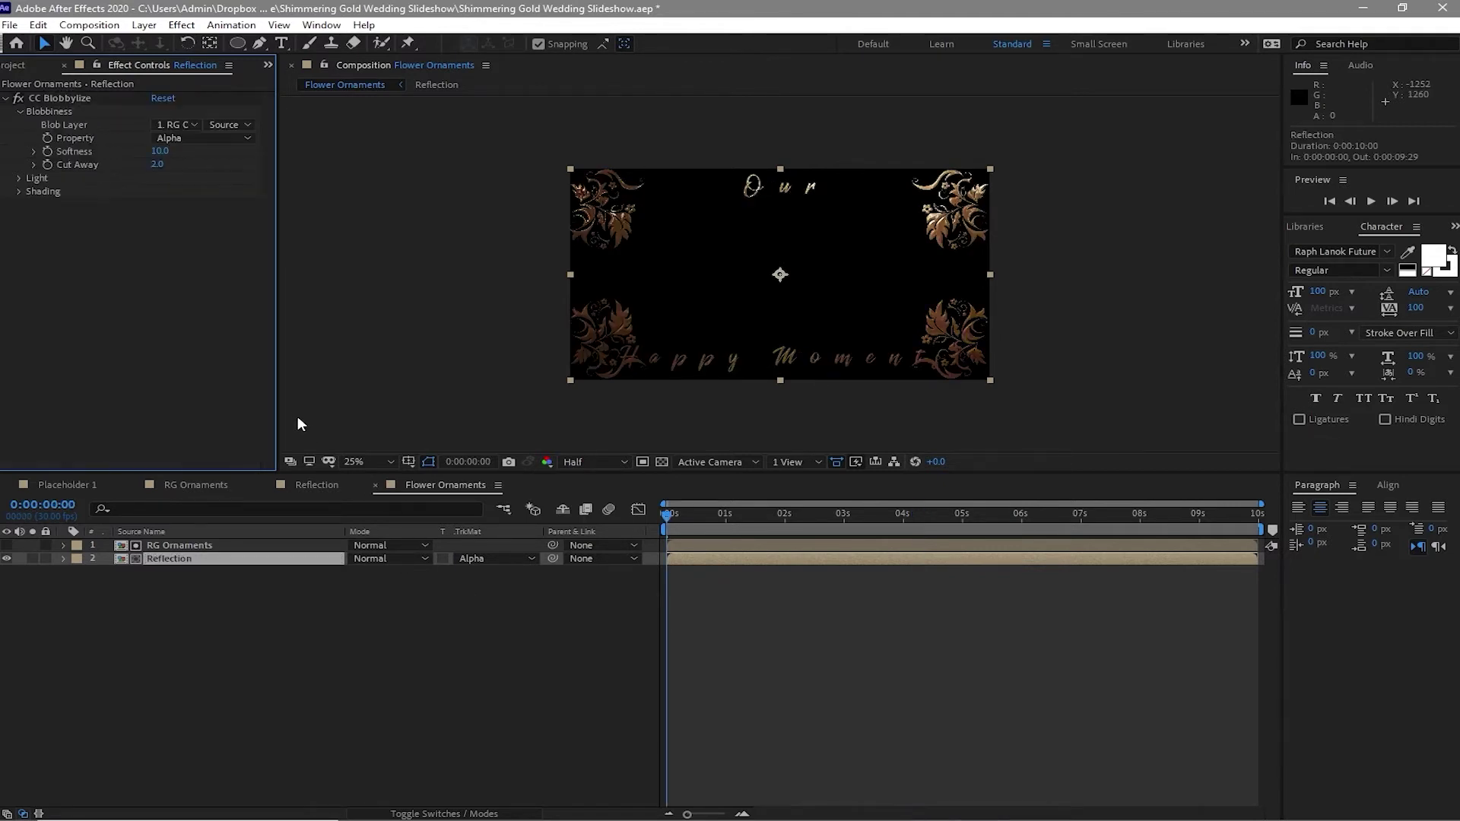
Create a 1920 x 1080, 30 fps, 10-second composition named BG.
{"action": "left_click", "coordinate": [107, 25]}
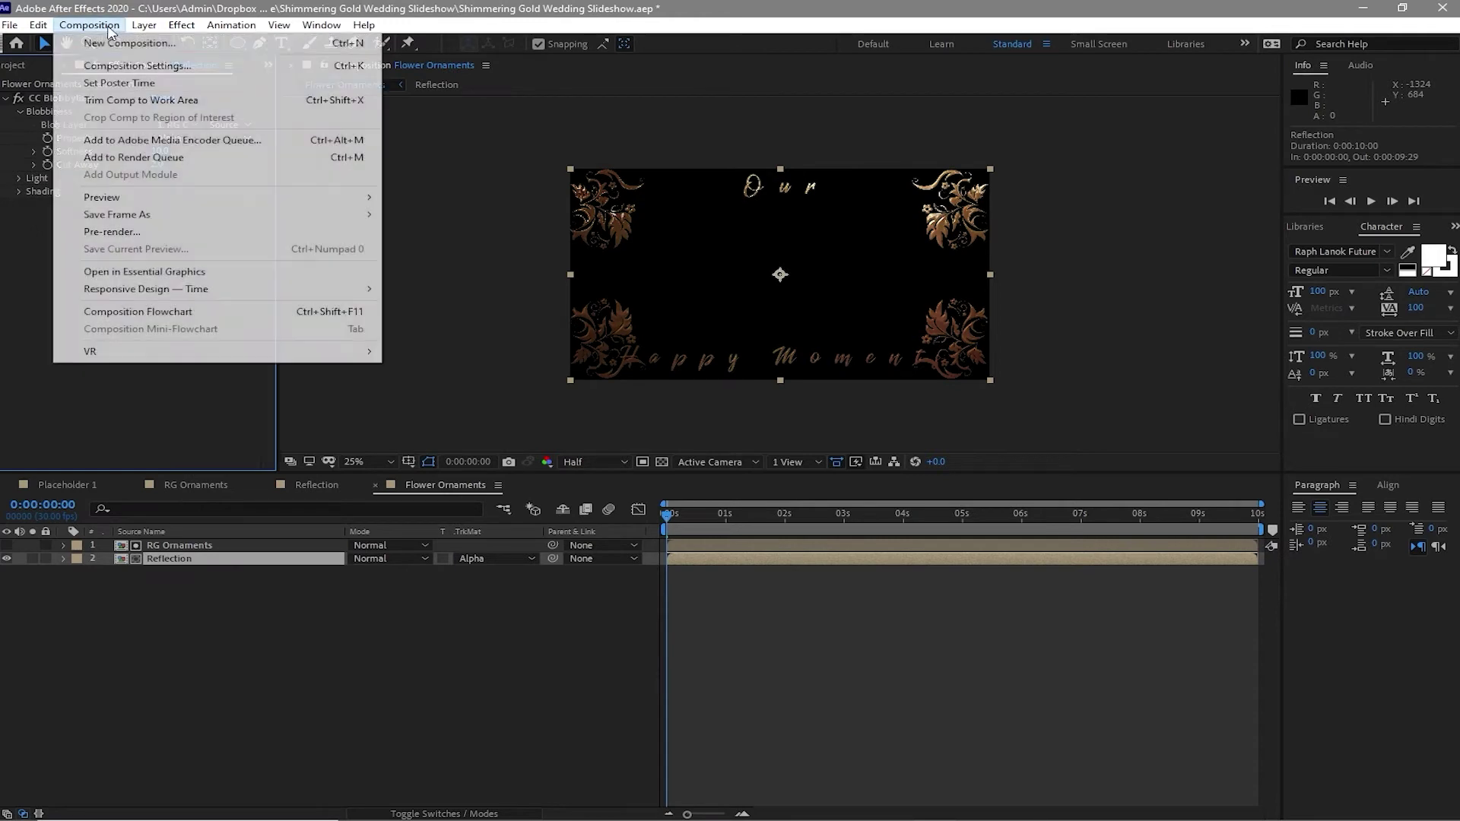
{"action": "left_click", "coordinate": [115, 46]}
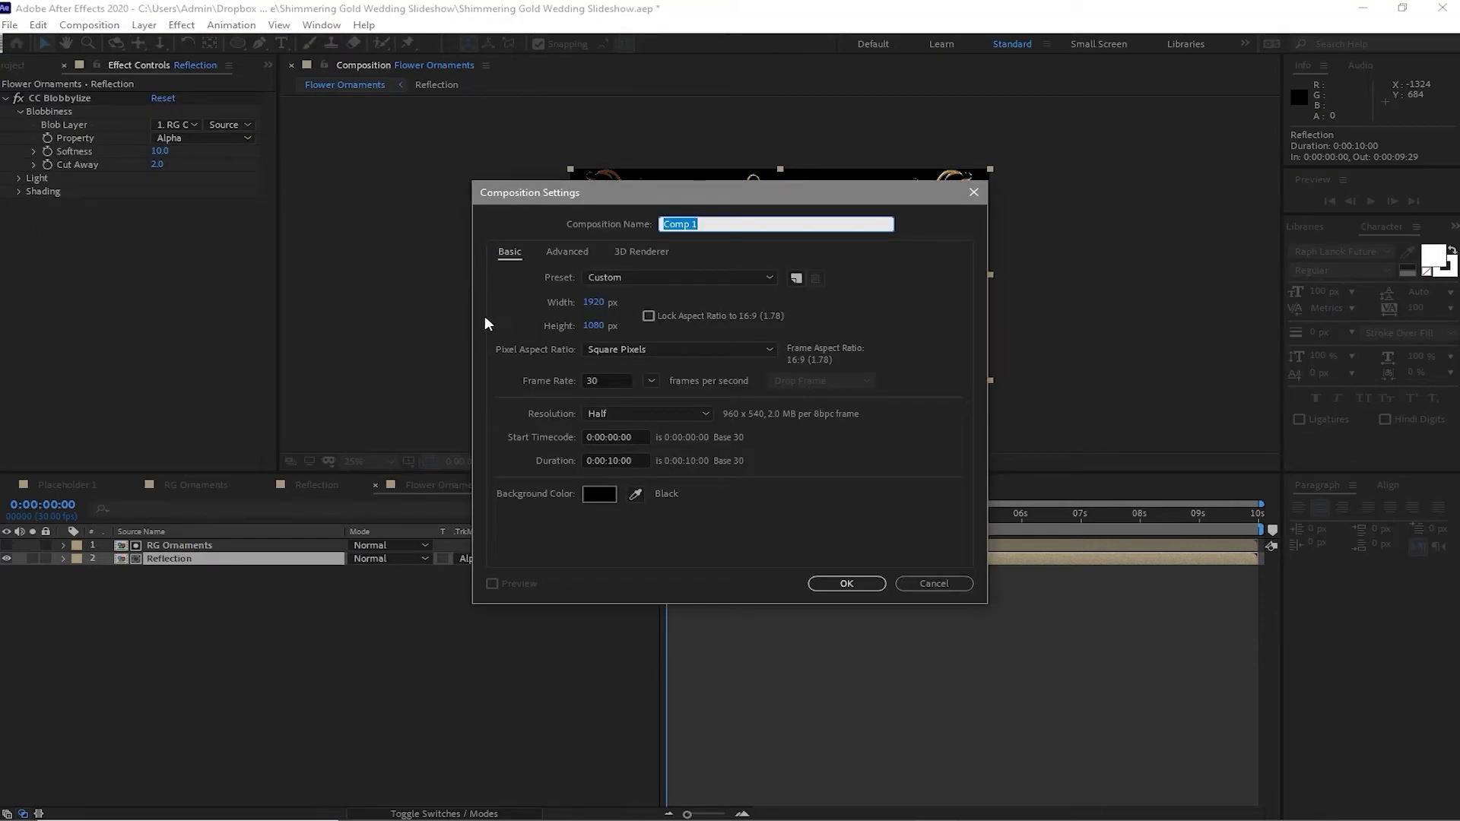
{"action": "type", "text": "BG"}
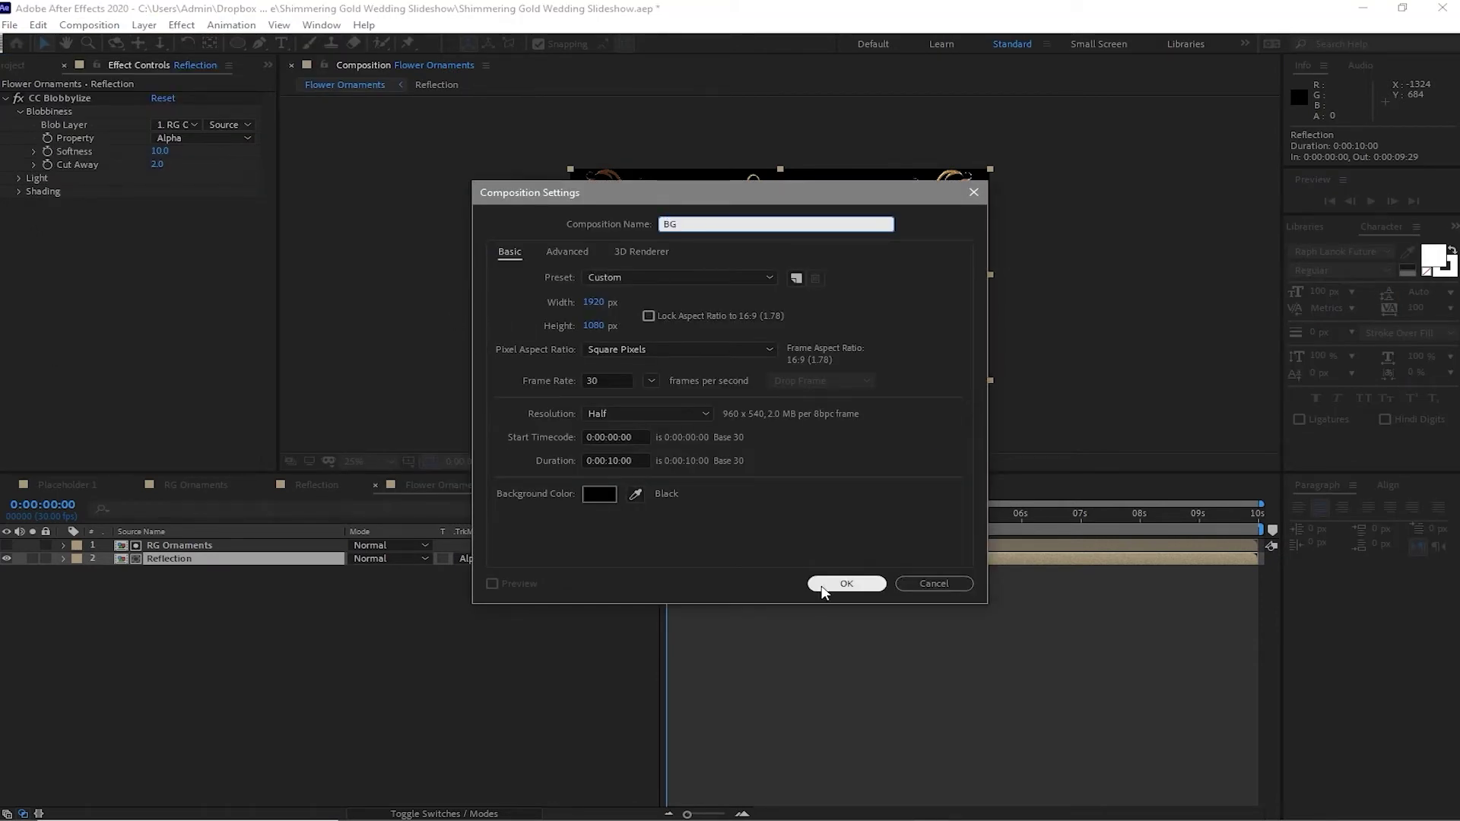
{"action": "left_click", "coordinate": [843, 584]}
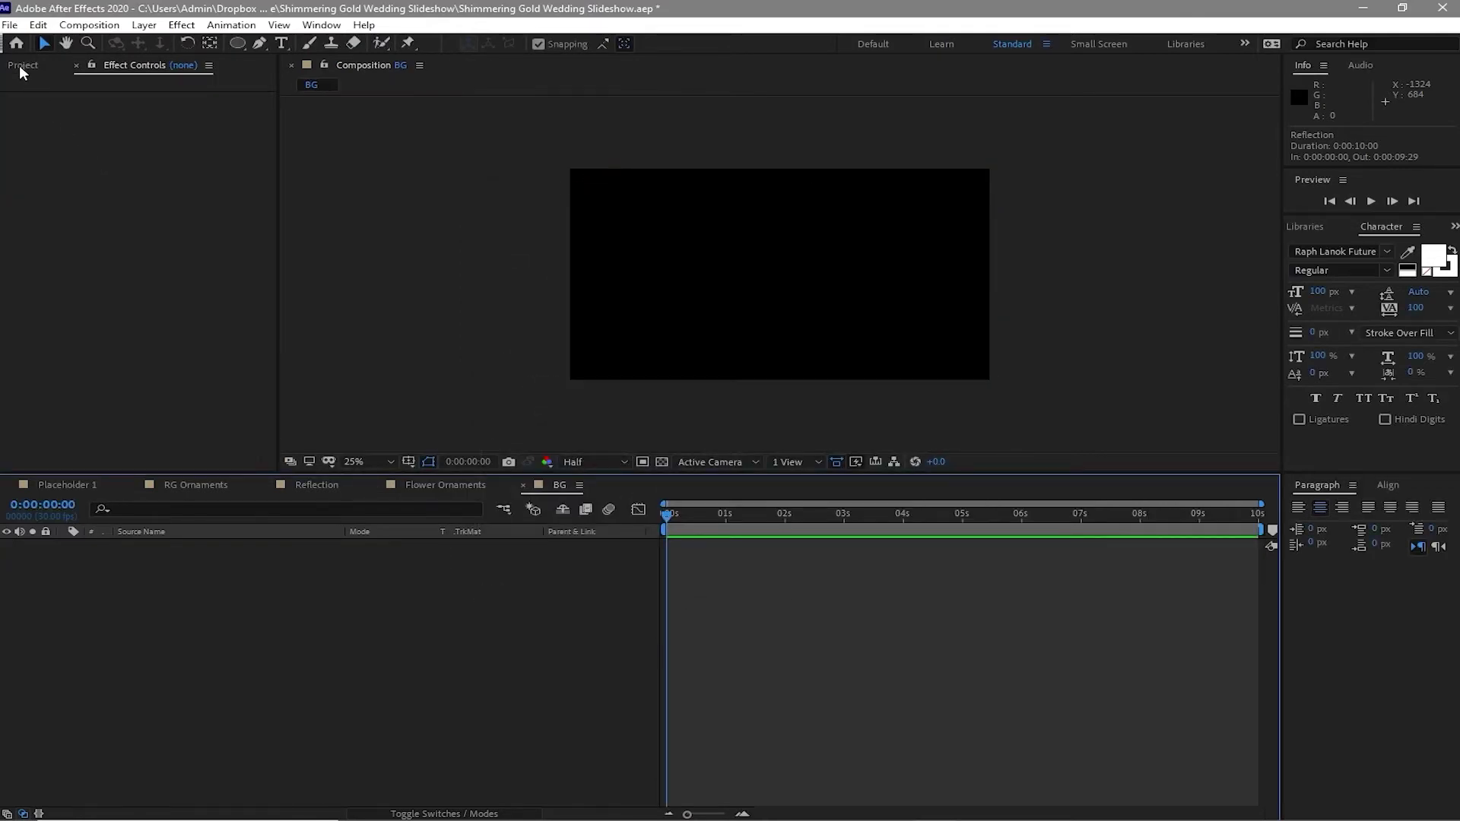
Place Flower Ornaments in the BG composition with Particles#02.mp4 and Particles#01.mp4 from the Footage folder stacked beneath it.
{"action": "left_click", "coordinate": [22, 66]}
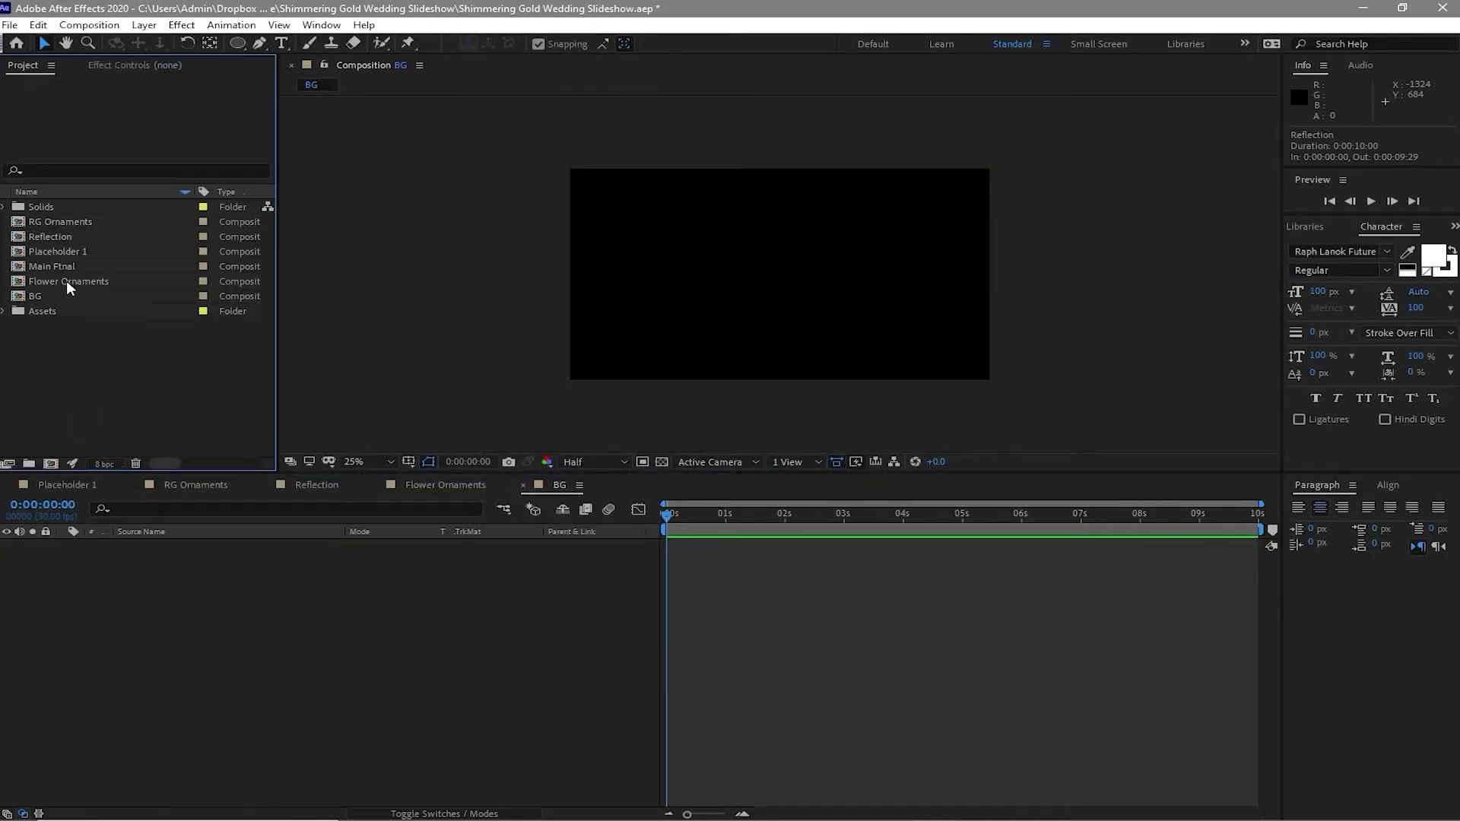
{"action": "left_click_drag", "start_coordinate": [66, 281], "coordinate": [77, 340]}
{"action": "left_click_drag", "start_coordinate": [134, 556], "coordinate": [135, 565]}
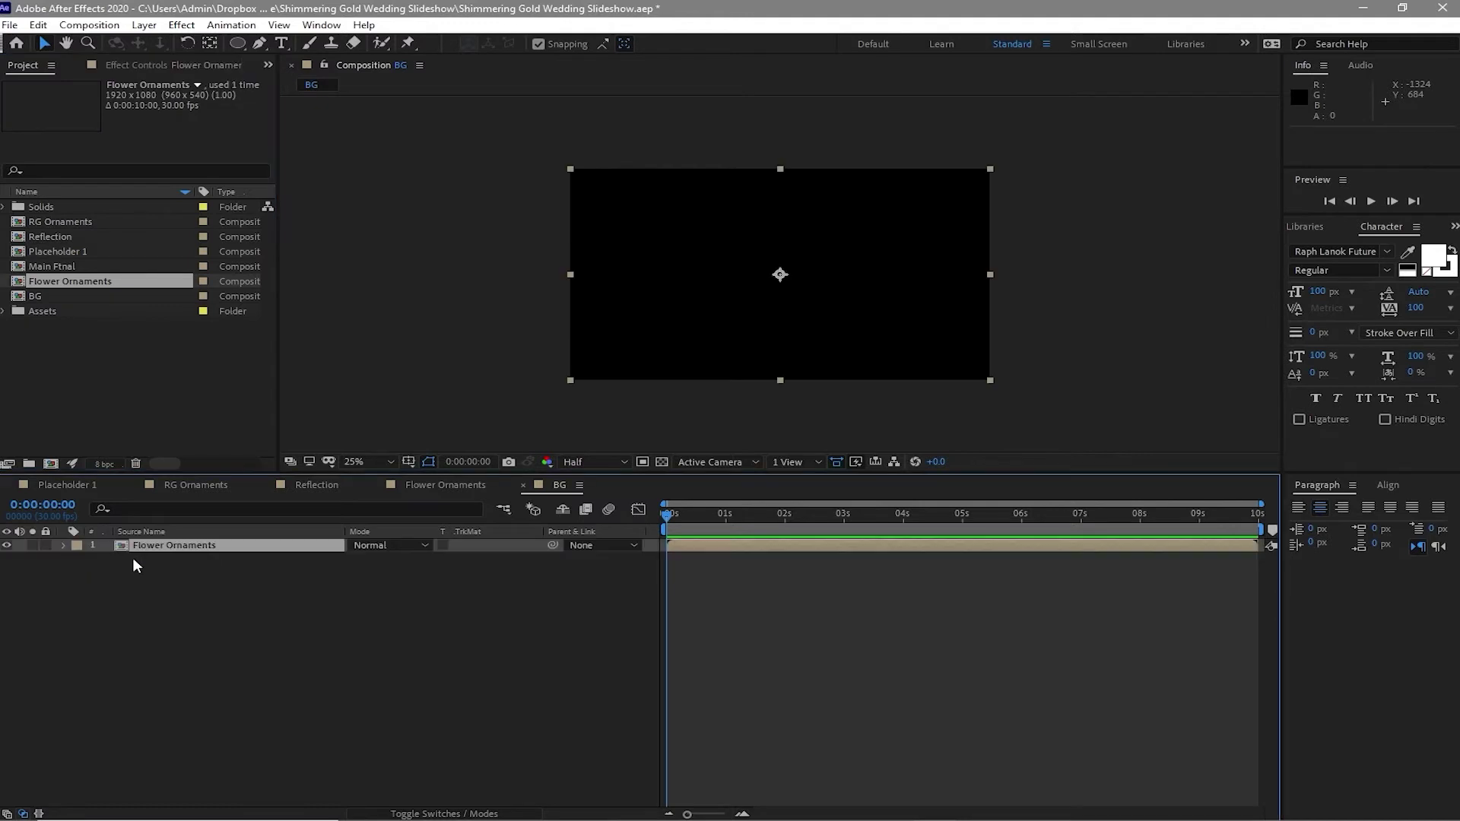
{"action": "left_click", "coordinate": [4, 312]}
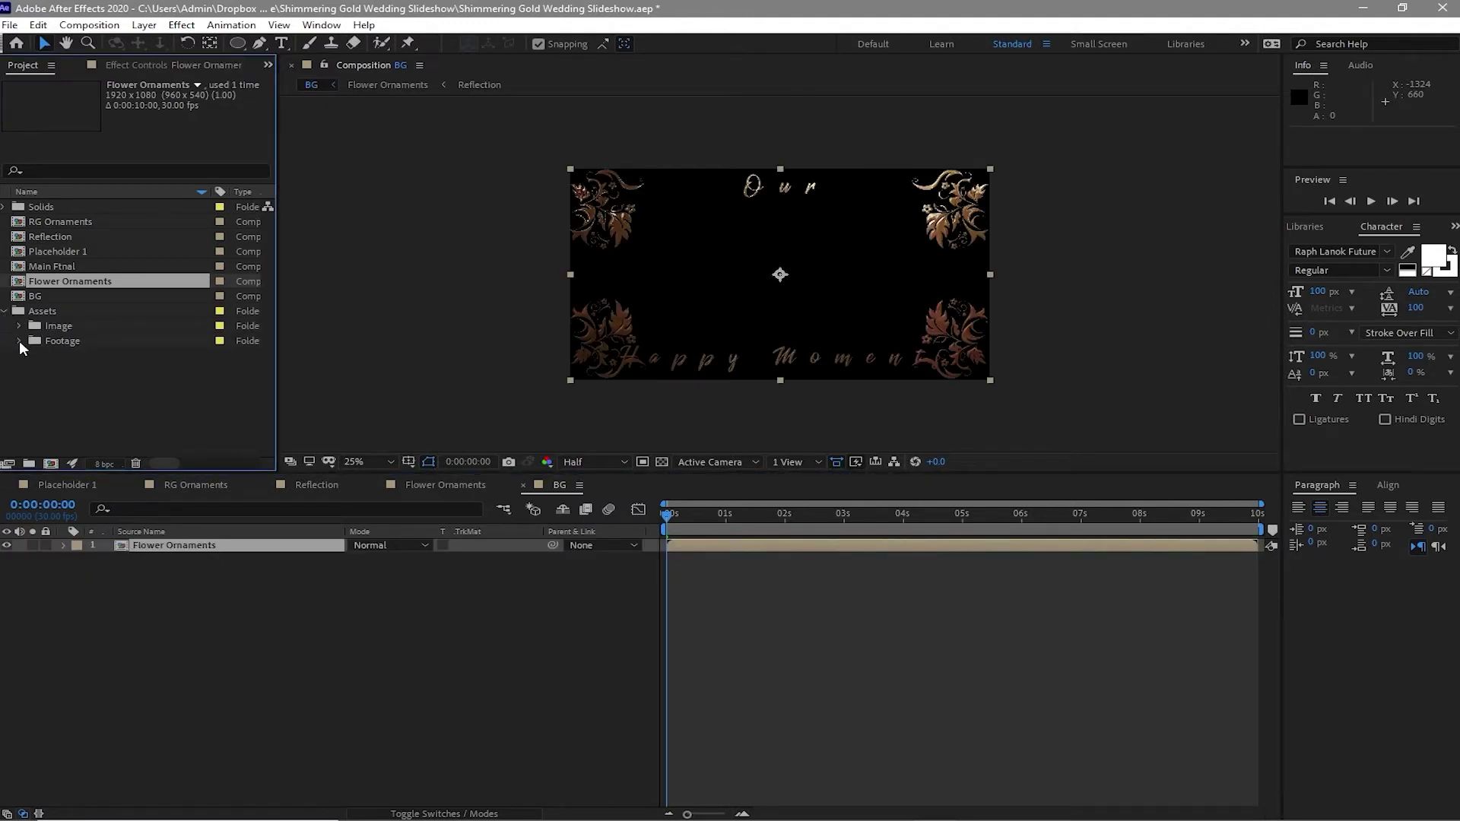
{"action": "left_click", "coordinate": [19, 341]}
{"action": "left_click_drag", "start_coordinate": [67, 384], "coordinate": [85, 581]}
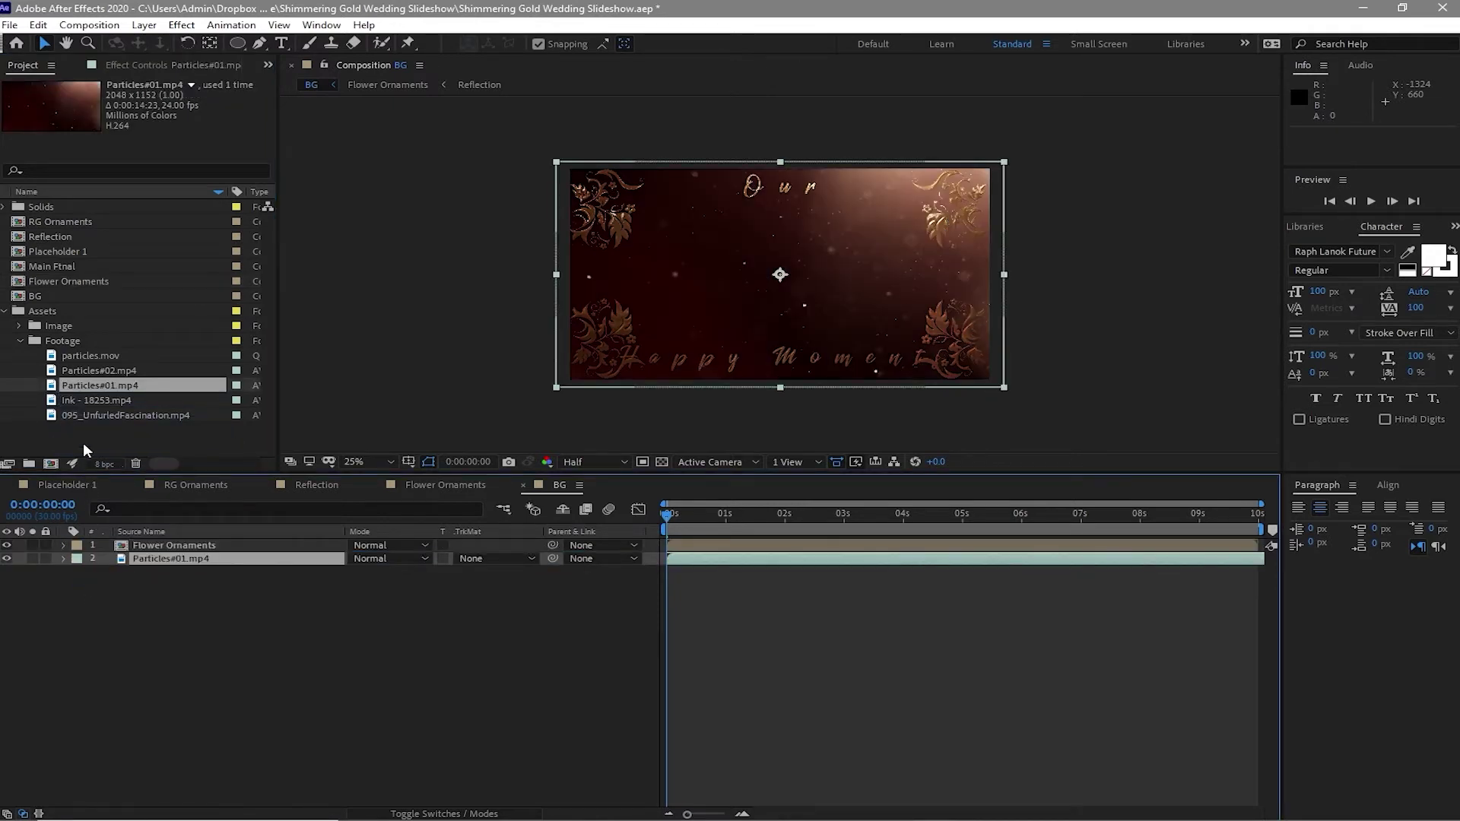
{"action": "left_click_drag", "start_coordinate": [82, 370], "coordinate": [107, 551]}
{"action": "left_click", "coordinate": [288, 604]}
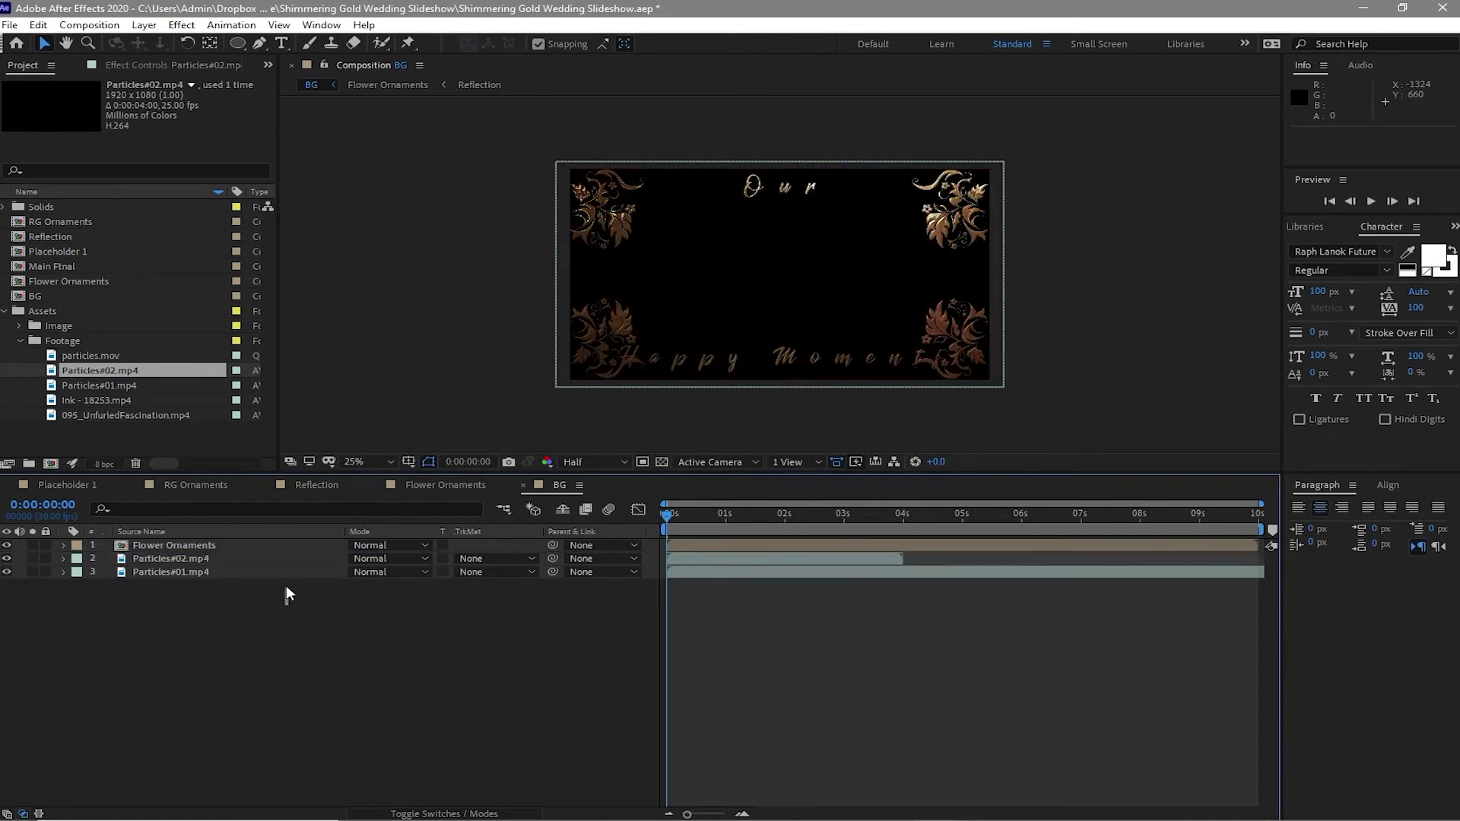
Set the blending mode of the Particles#02.mp4 and Particles#01.mp4 layers to Add.
{"action": "left_click", "coordinate": [281, 572]}
{"action": "left_click", "coordinate": [281, 568], "text": "shift"}
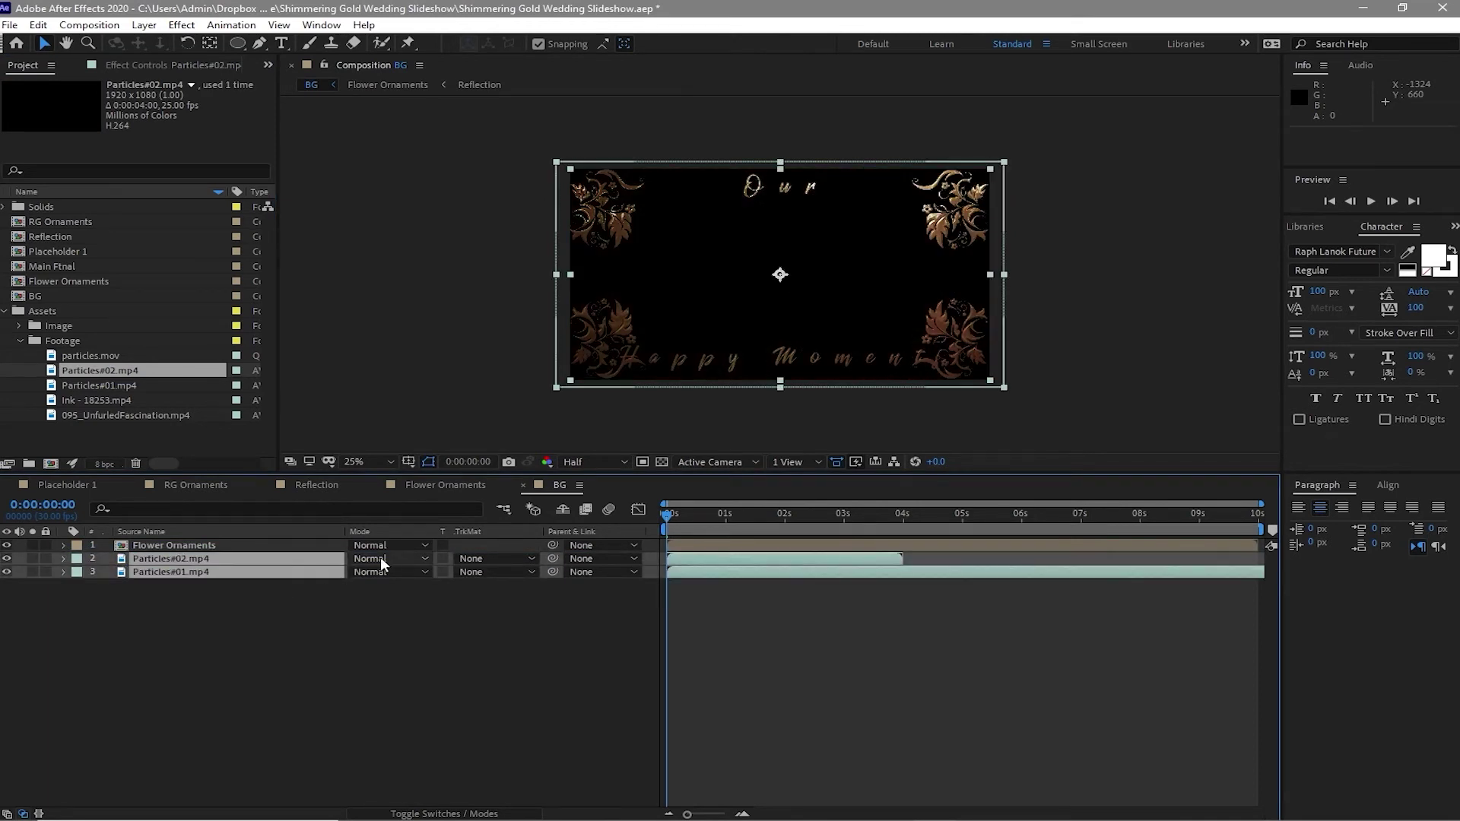
{"action": "left_click", "coordinate": [381, 559]}
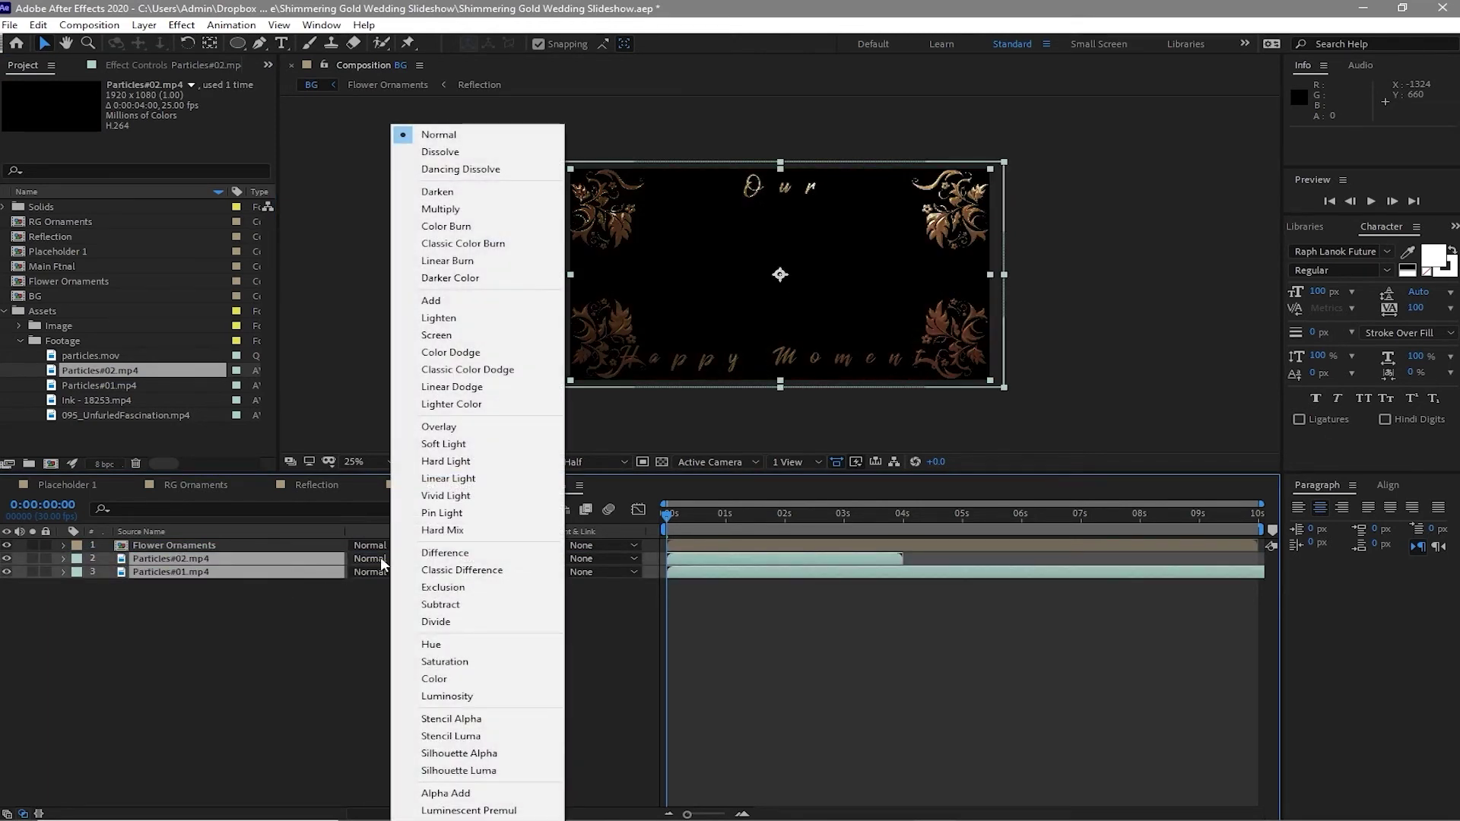
{"action": "left_click", "coordinate": [431, 301]}
{"action": "left_click", "coordinate": [641, 623]}
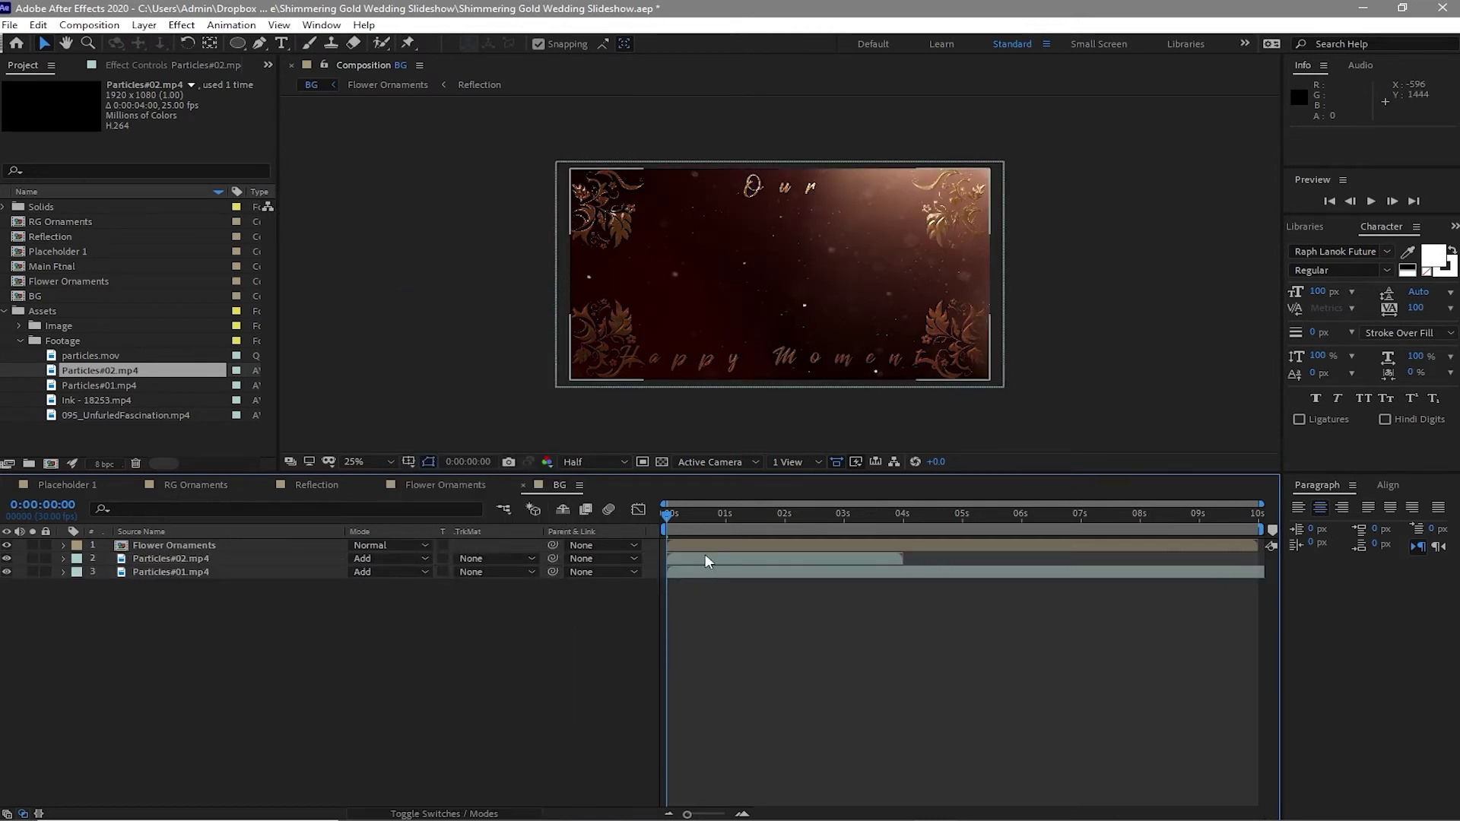
Enable time remapping on Particles#02.mp4 and extend the layer and its end keyframe to the 10-second mark.
{"action": "left_click", "coordinate": [705, 558]}
{"action": "right_click", "coordinate": [705, 558]}
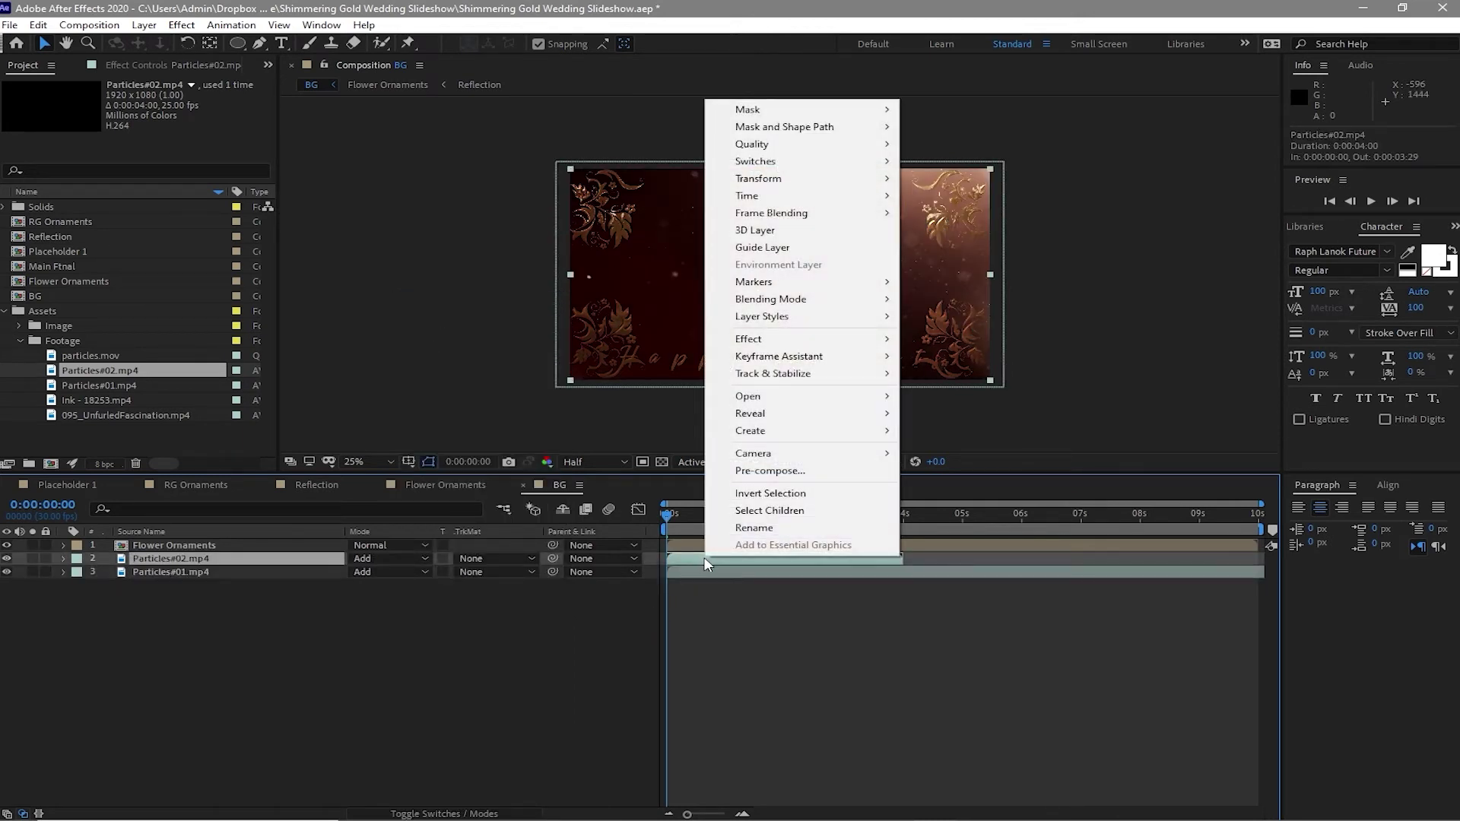
{"action": "mouse_move", "coordinate": [879, 196]}
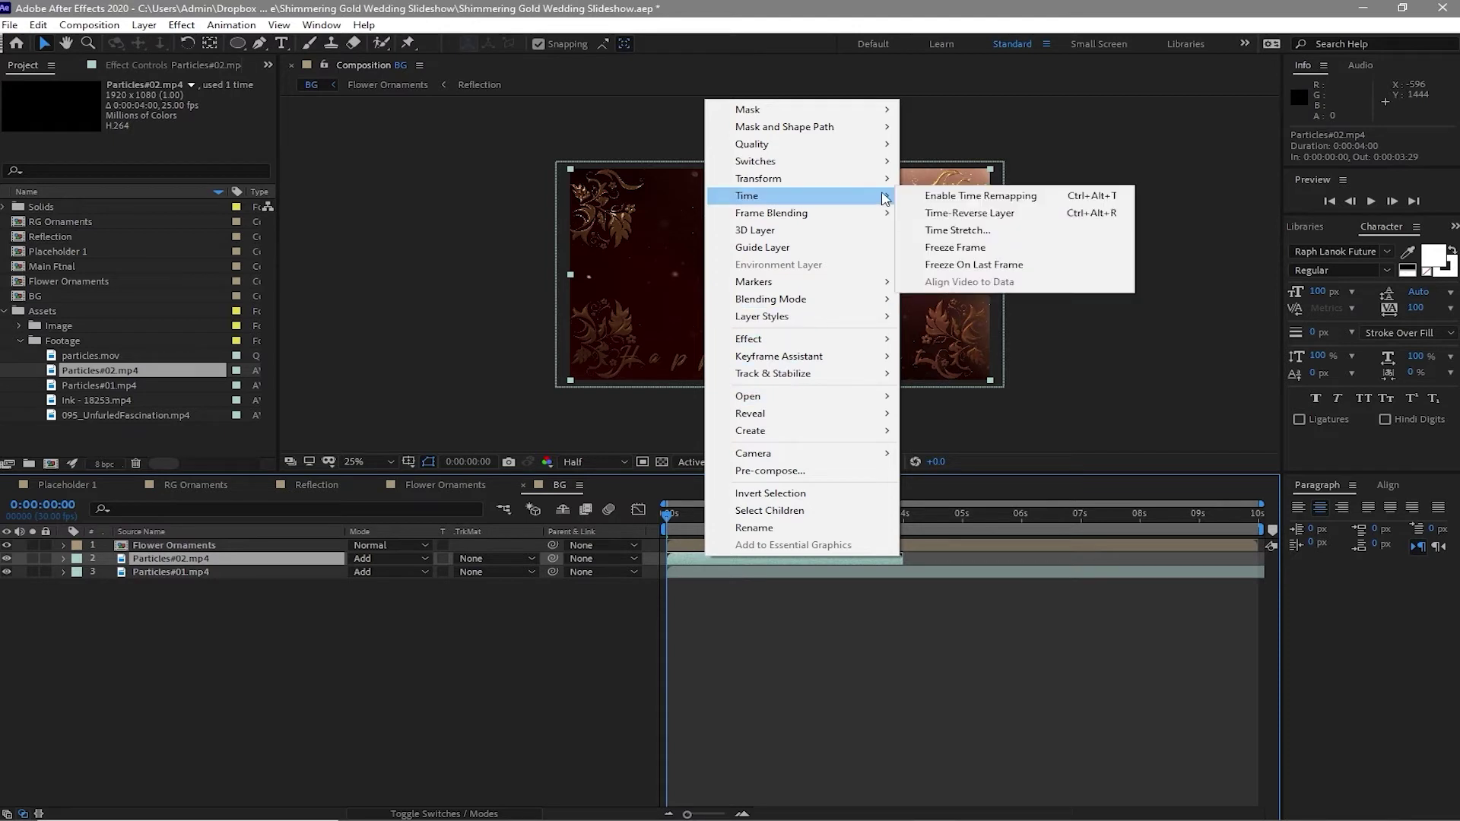
{"action": "left_click", "coordinate": [951, 195]}
{"action": "left_click_drag", "start_coordinate": [901, 559], "coordinate": [1259, 576]}
{"action": "left_click", "coordinate": [922, 583]}
{"action": "left_click_drag", "start_coordinate": [905, 574], "coordinate": [1258, 572]}
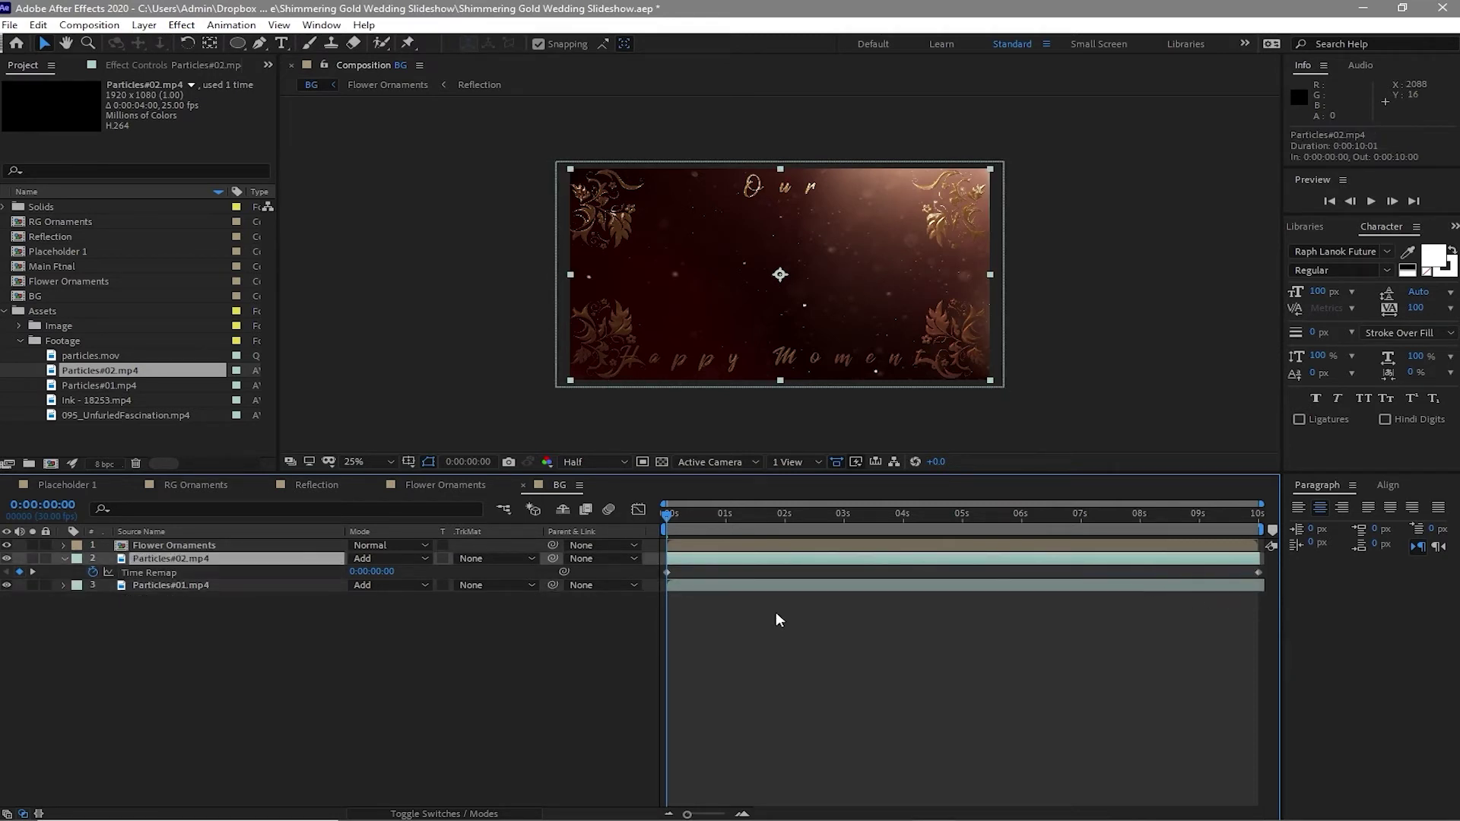
Add 095_UnfurledFascination.mp4 beneath Flower Ornaments in BG, fitted to the composition with its blending mode set to Add.
{"action": "left_click_drag", "start_coordinate": [183, 418], "coordinate": [191, 556]}
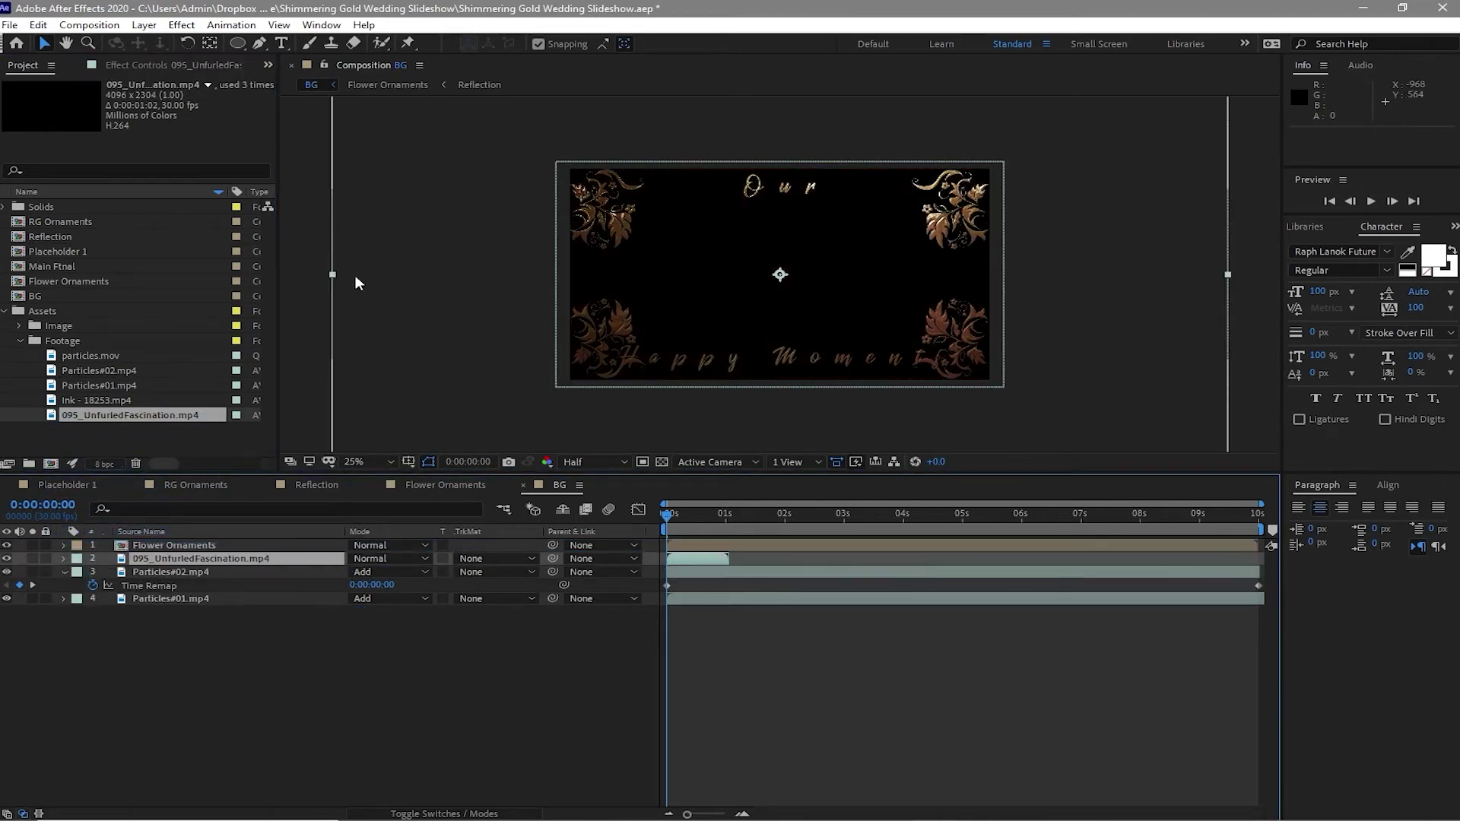
{"action": "right_click", "coordinate": [454, 561]}
{"action": "mouse_move", "coordinate": [532, 426]}
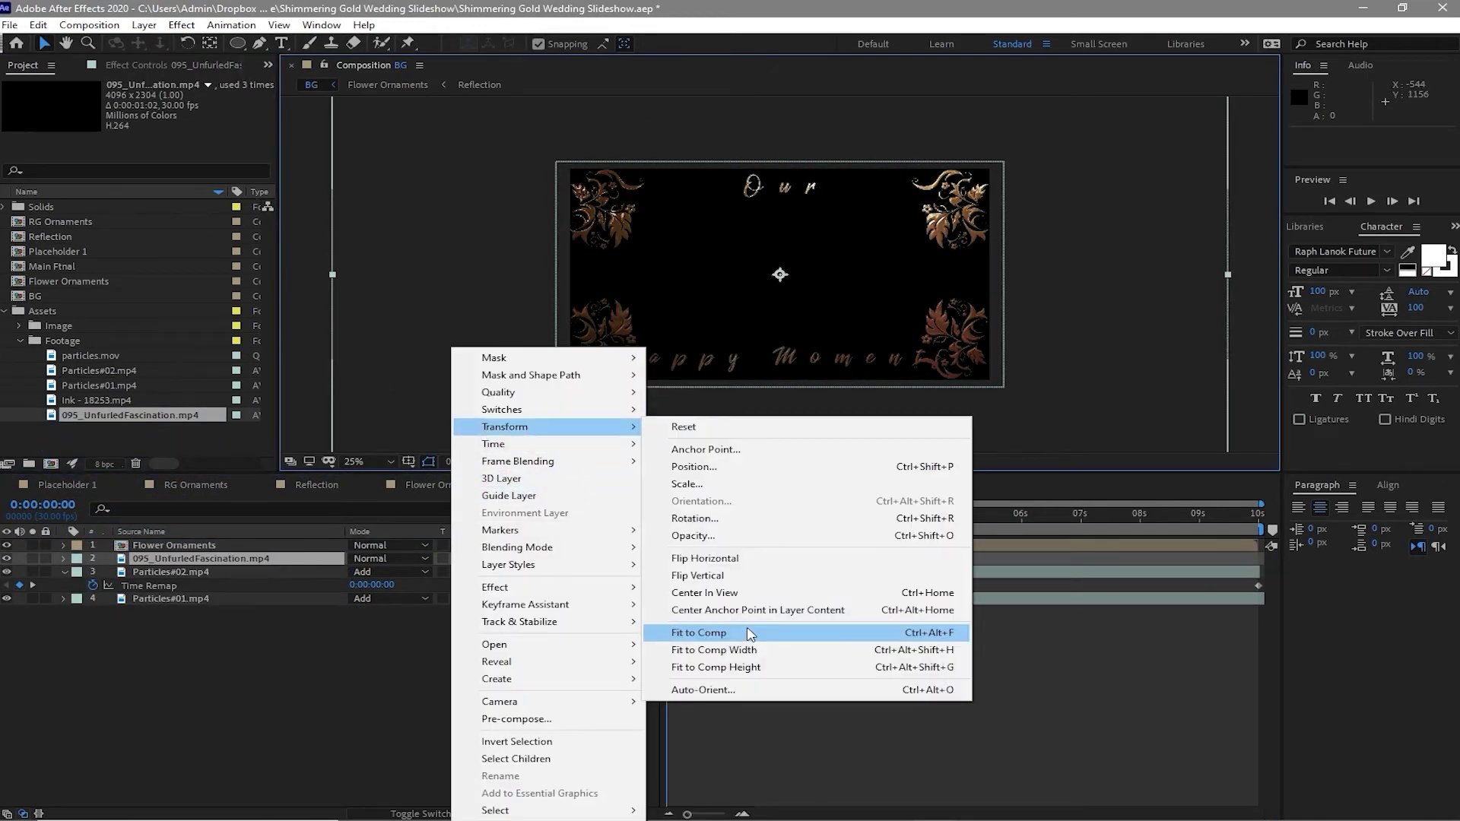
{"action": "left_click", "coordinate": [748, 632]}
{"action": "left_click", "coordinate": [381, 558]}
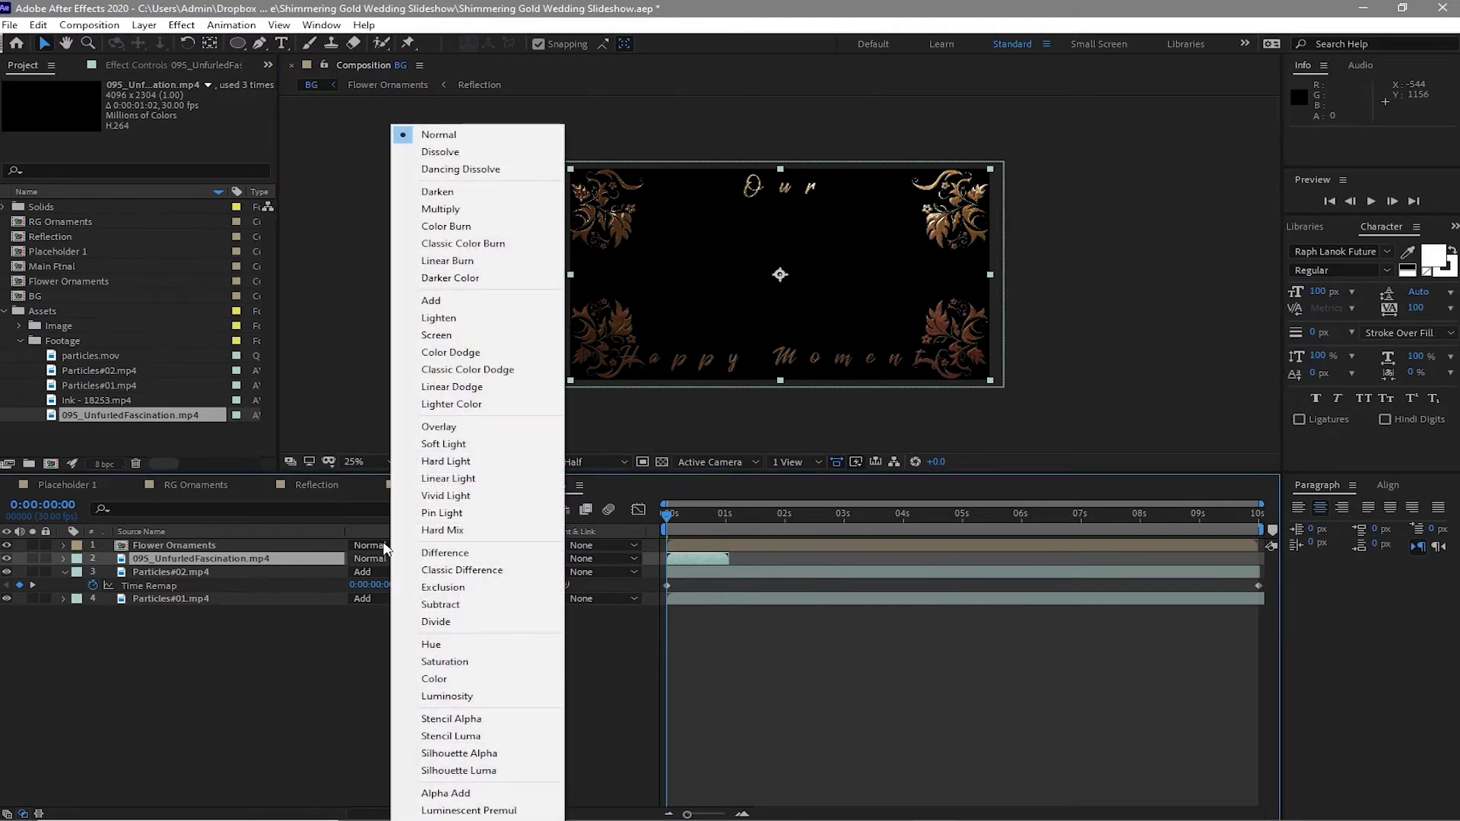
{"action": "left_click", "coordinate": [431, 301]}
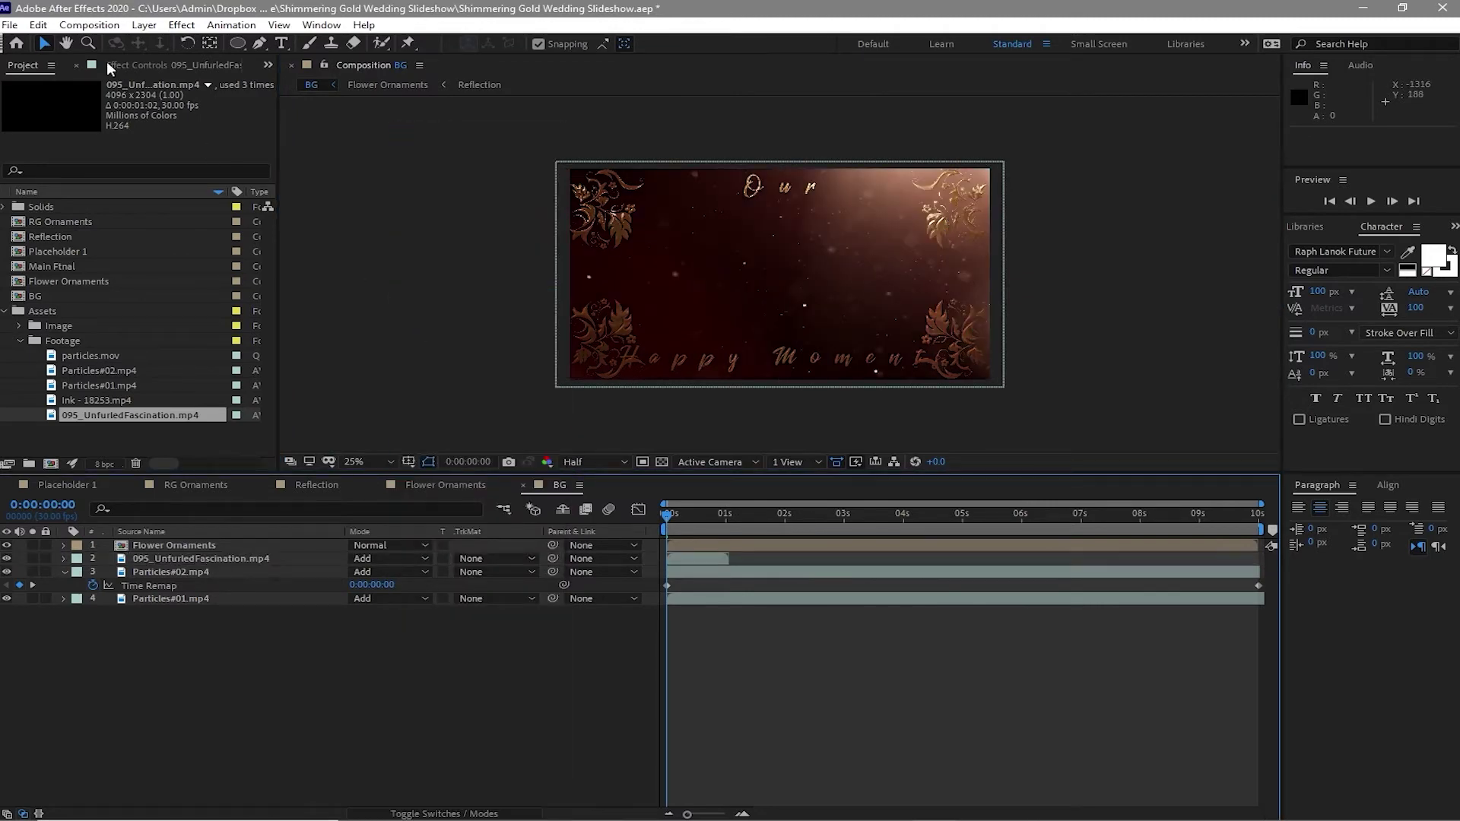
Create a 1920 x 1080, 30 fps, 10-second composition named Main.
{"action": "left_click", "coordinate": [95, 24]}
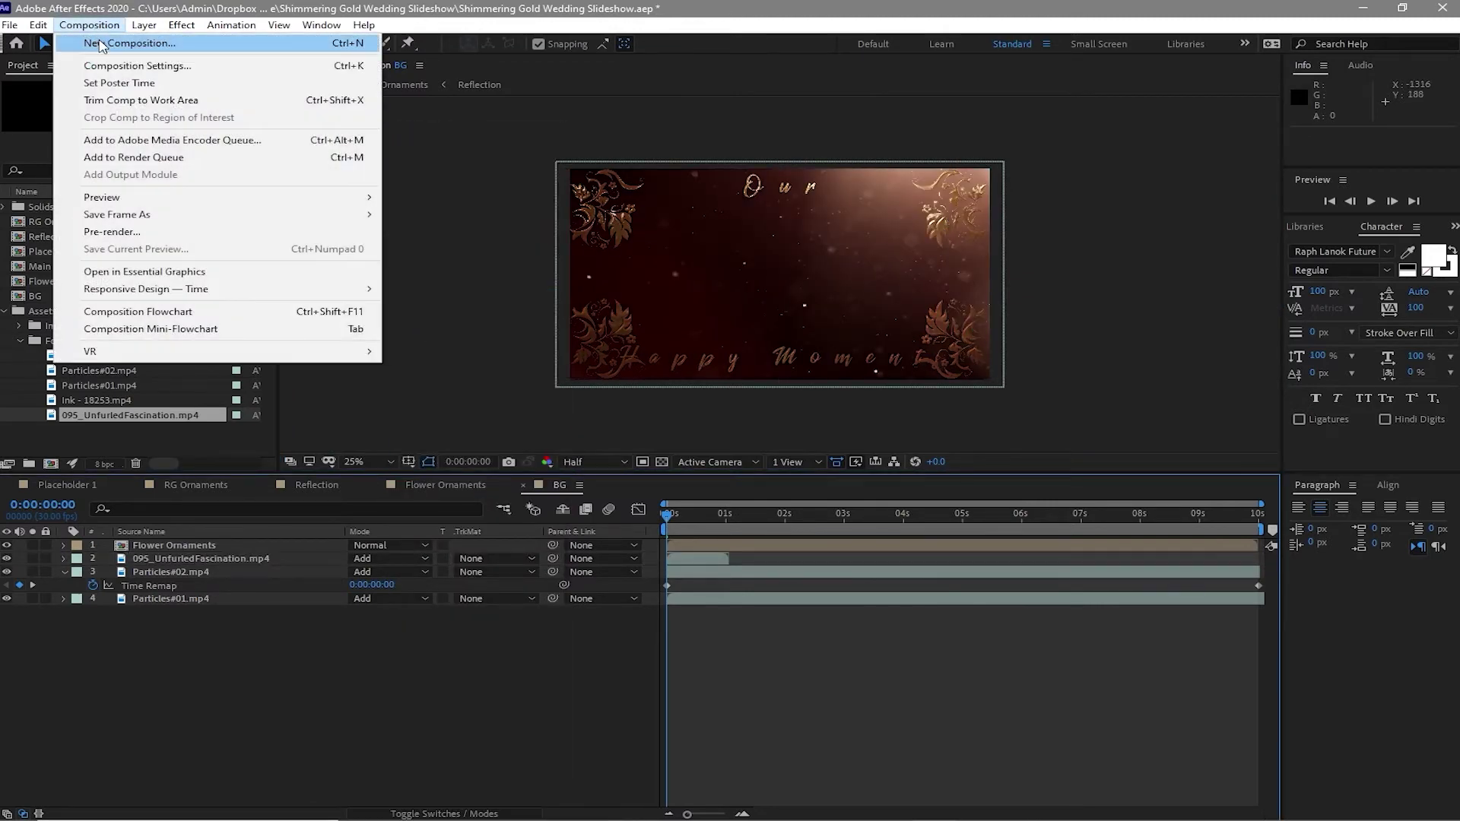
{"action": "left_click", "coordinate": [103, 41]}
{"action": "key", "text": "BackSpace"}
{"action": "type", "text": "Main"}
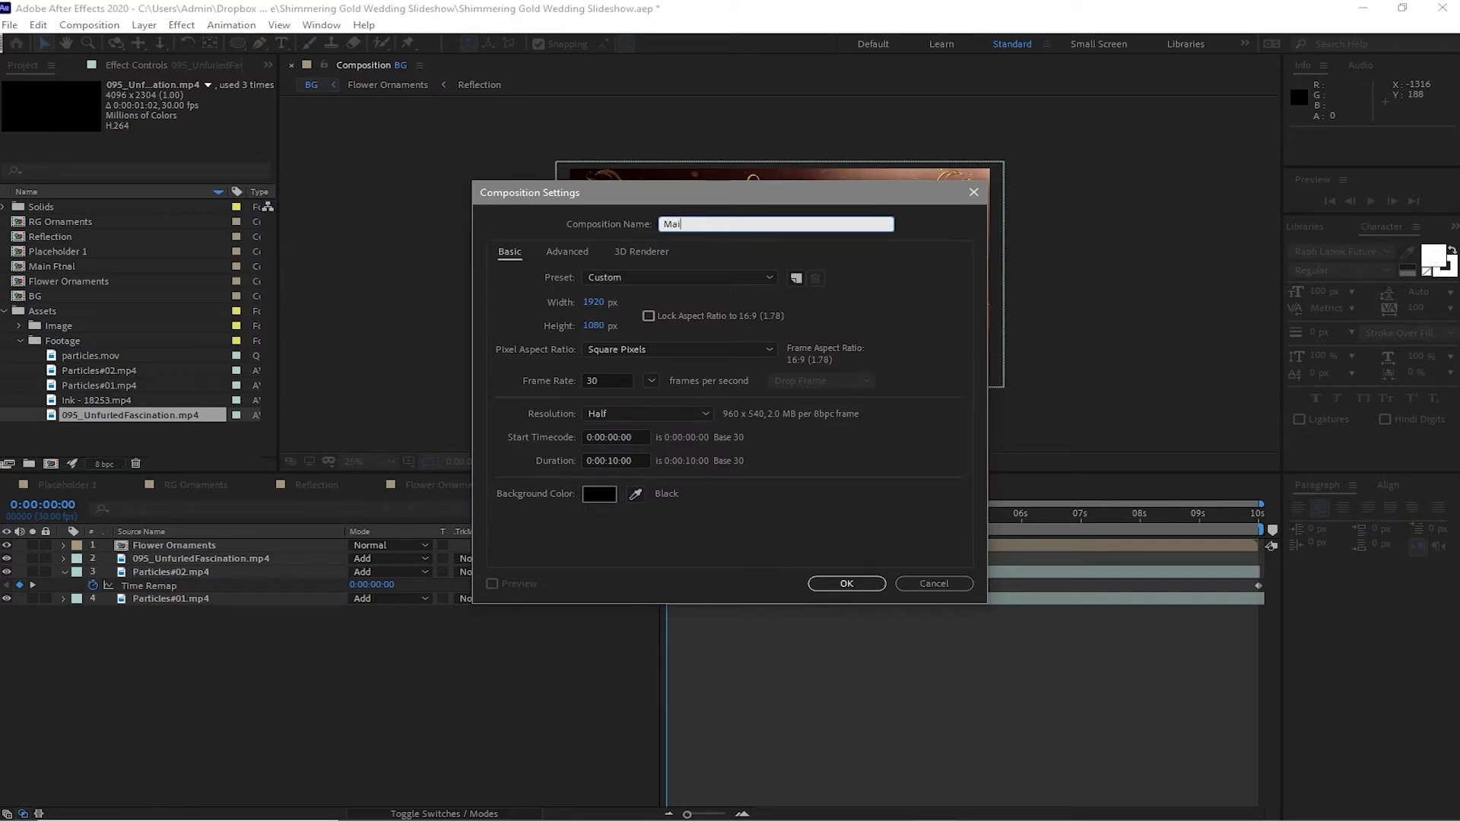
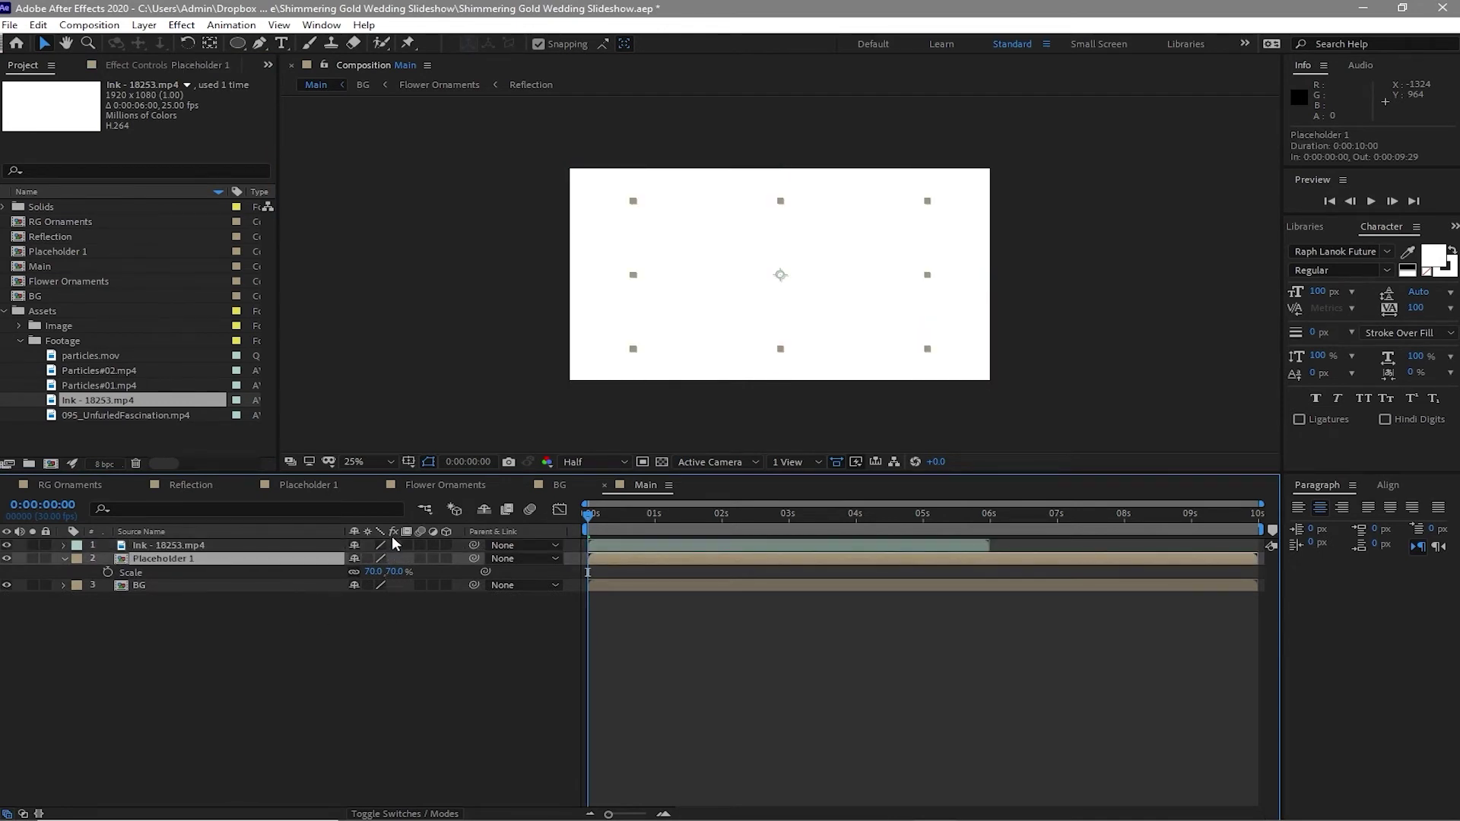
Set Placeholder 1's track matte to Luma Inverted Matte "Ink - 18253.mp4" in the Main composition.
{"action": "left_click", "coordinate": [414, 813]}
{"action": "left_click", "coordinate": [498, 559]}
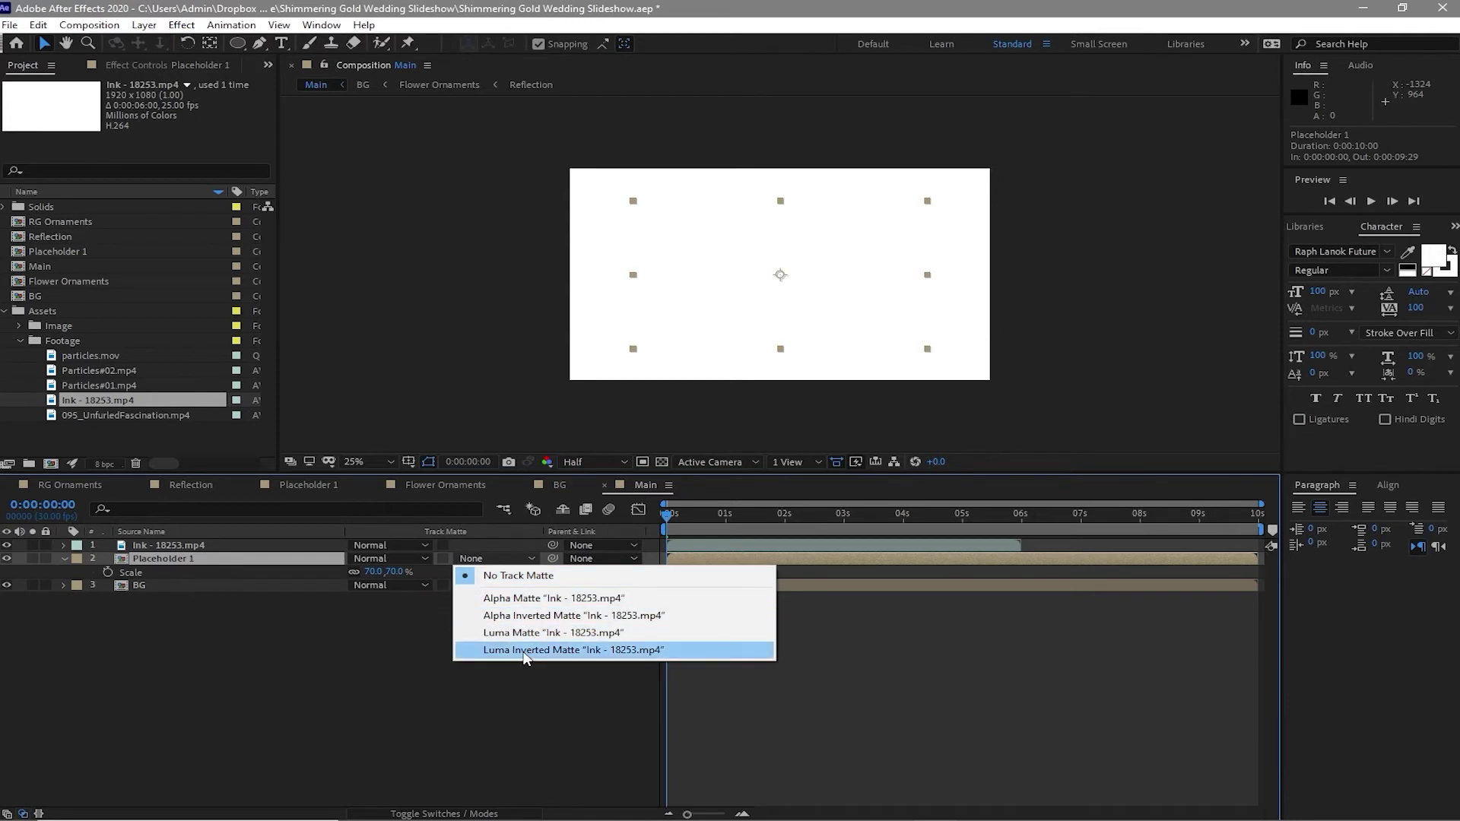
{"action": "left_click", "coordinate": [525, 651]}
Add an adjustment layer directly above BG in Main and apply a Curves effect that brightens the background.
{"action": "left_click", "coordinate": [228, 586]}
{"action": "left_click", "coordinate": [144, 24]}
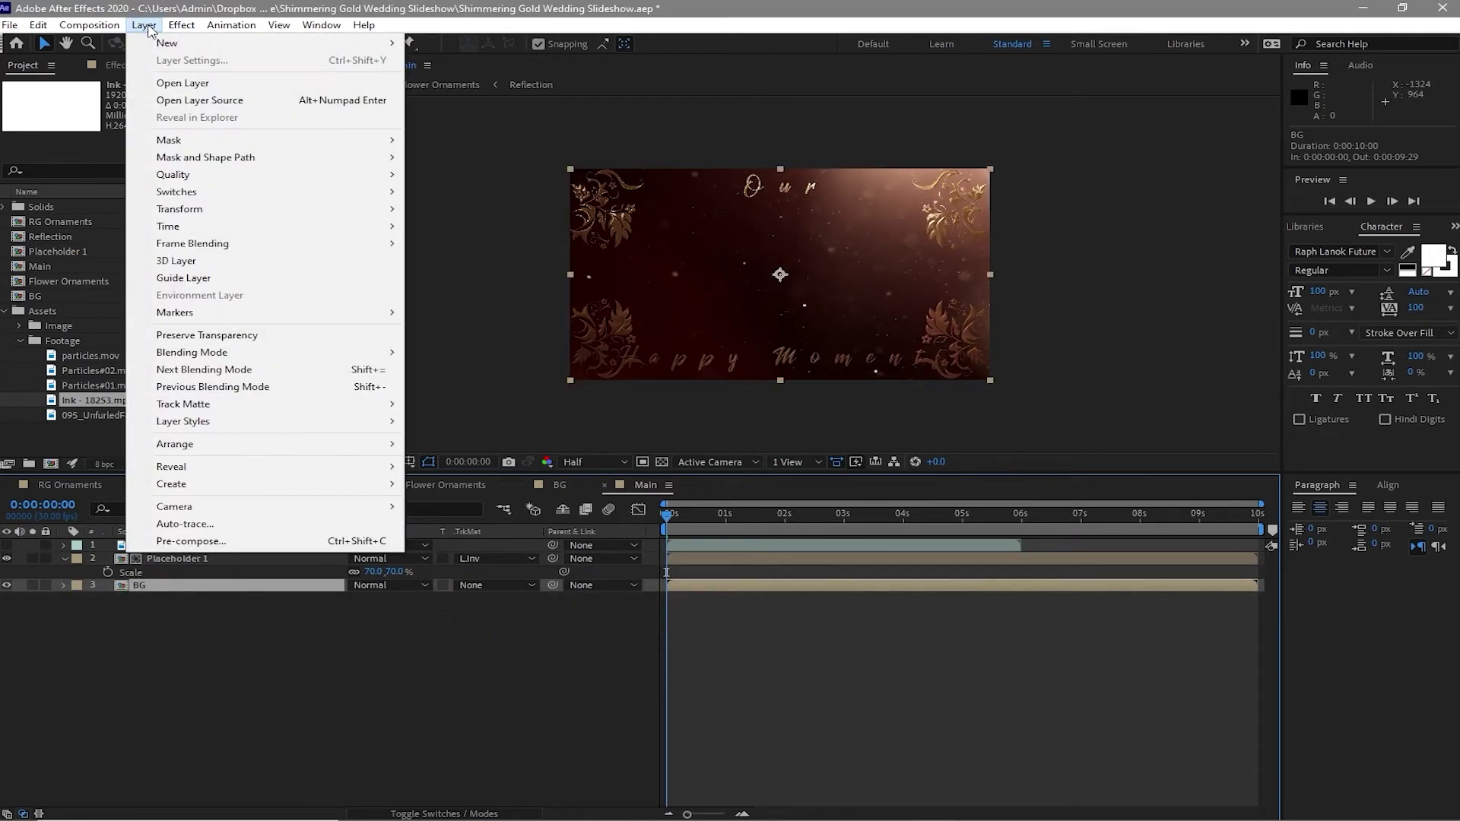
{"action": "mouse_move", "coordinate": [204, 45]}
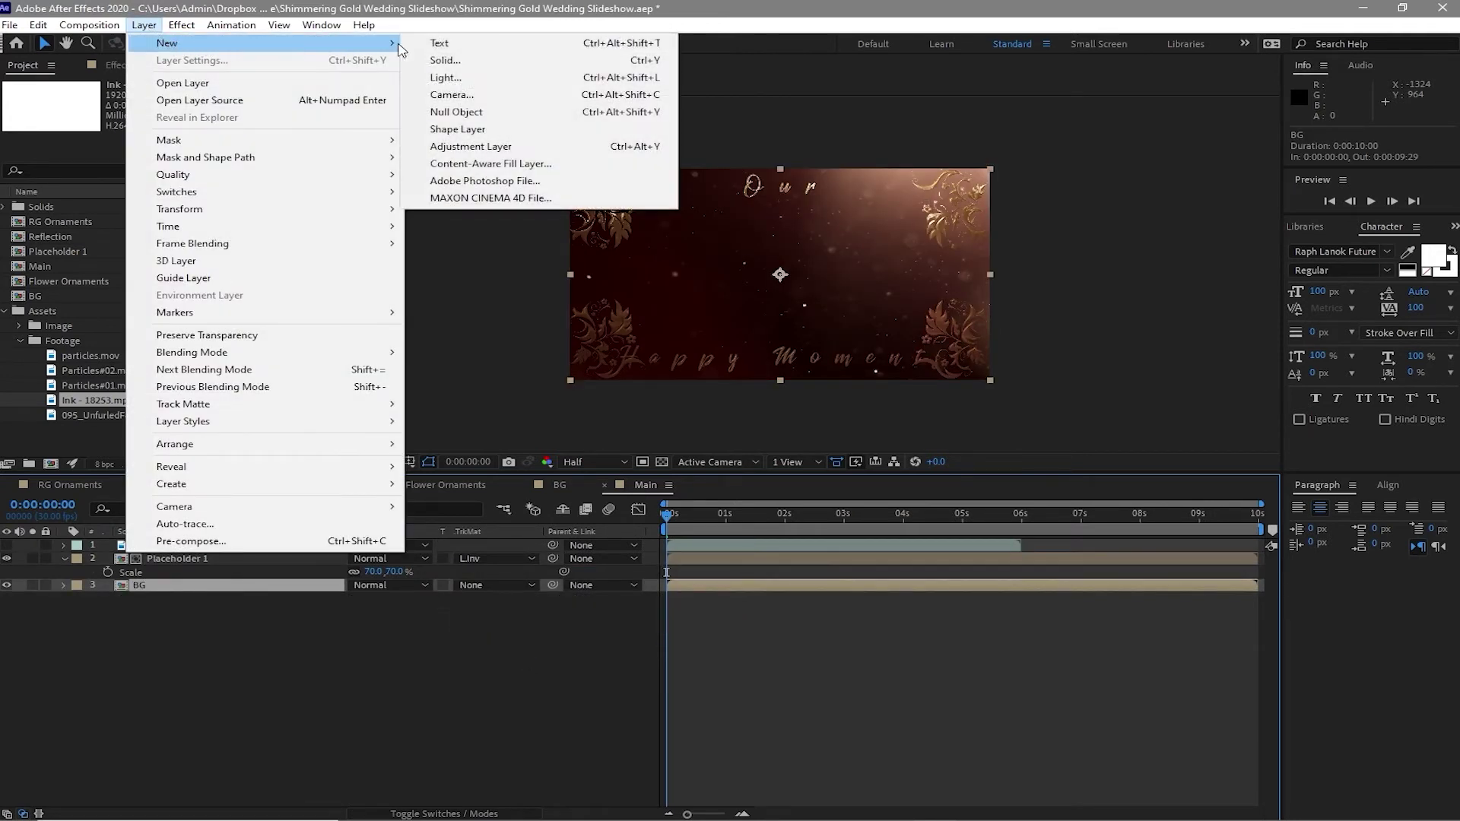
{"action": "left_click", "coordinate": [483, 146]}
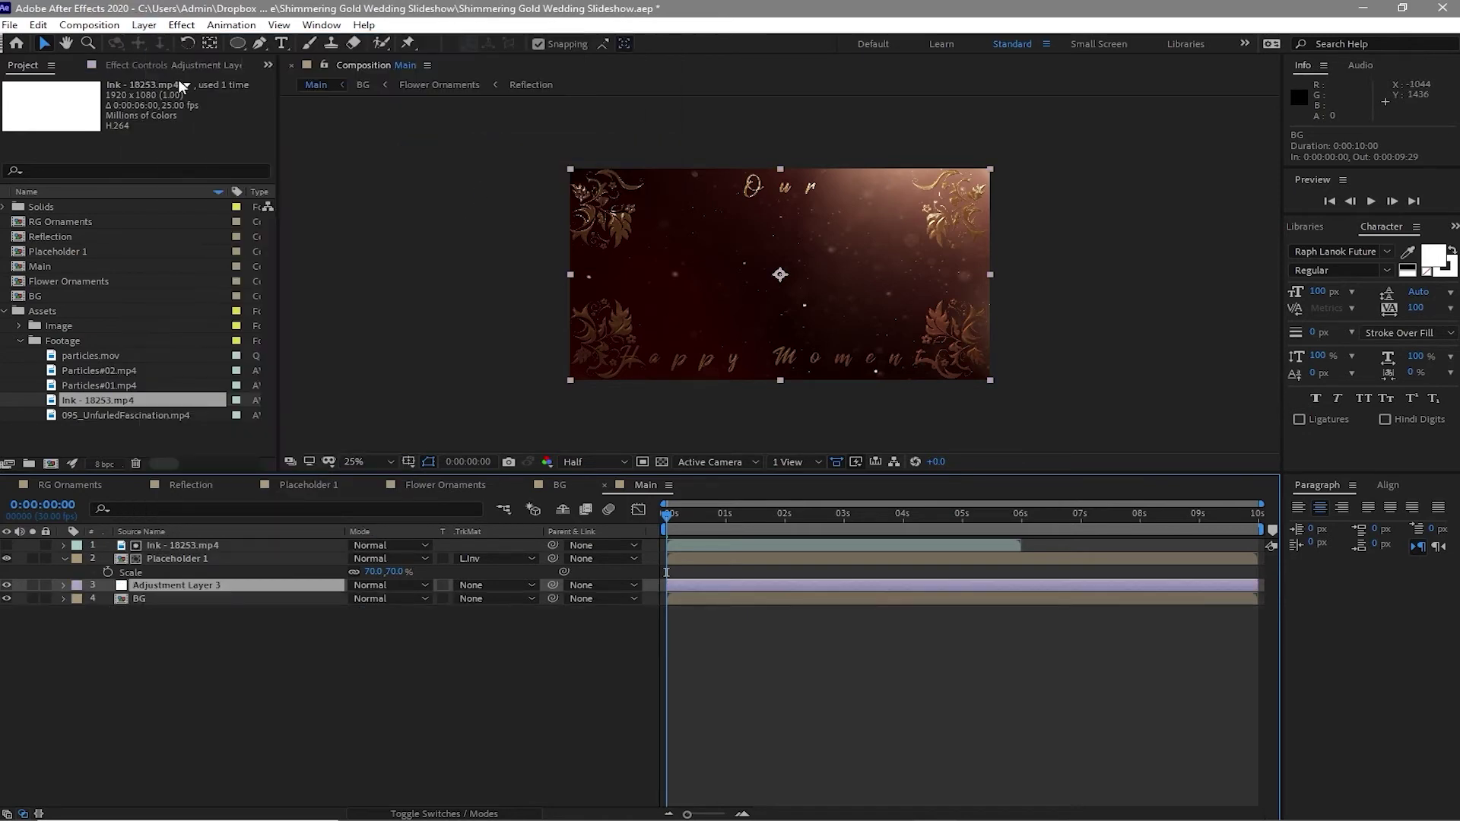
{"action": "left_click", "coordinate": [182, 25]}
{"action": "mouse_move", "coordinate": [289, 203]}
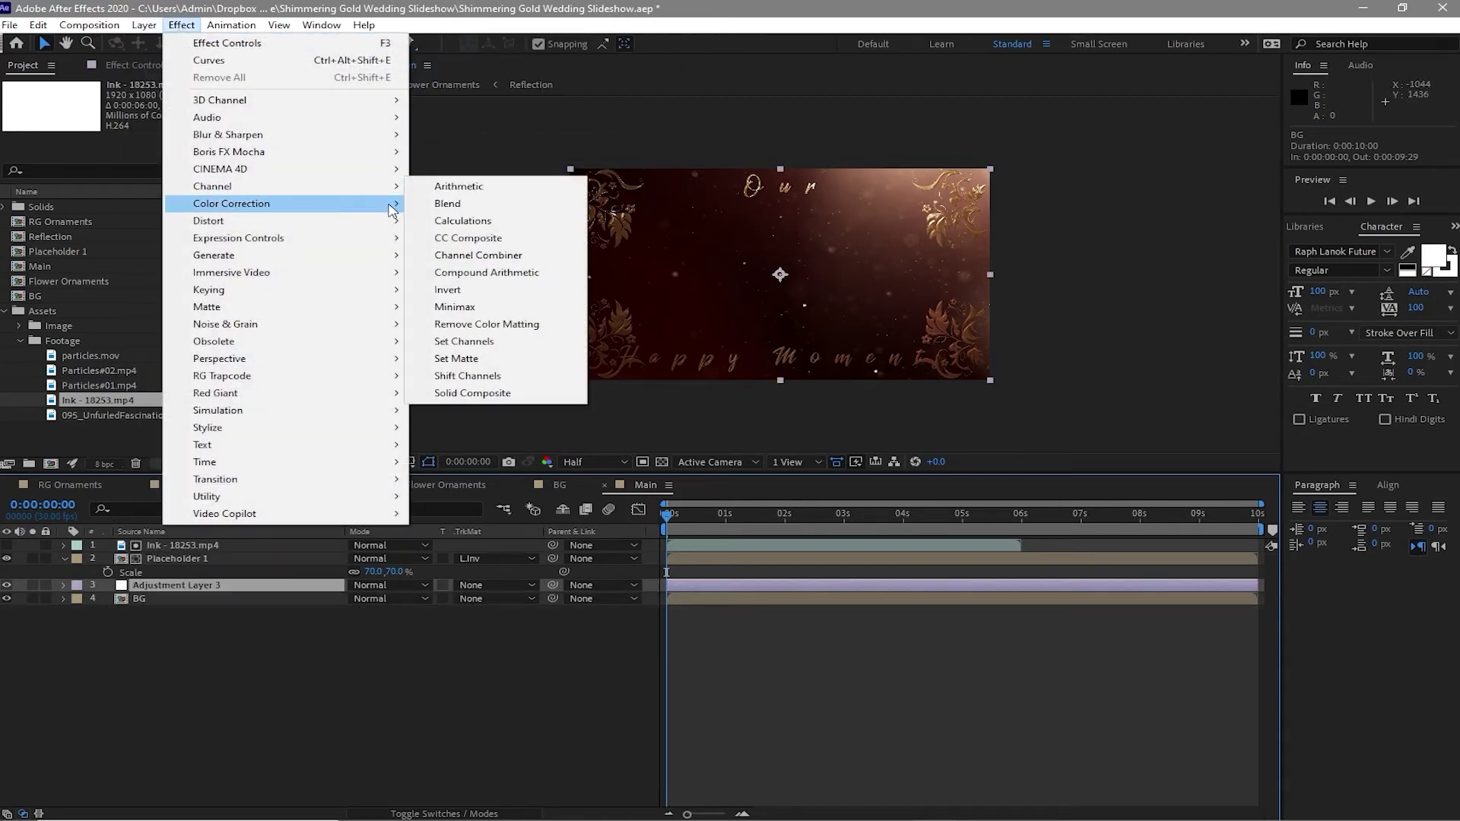
{"action": "left_click", "coordinate": [450, 513]}
{"action": "mouse_move", "coordinate": [140, 261]}
{"action": "left_mouse_down"}
{"action": "mouse_move", "coordinate": [121, 230]}
{"action": "mouse_move", "coordinate": [131, 248]}
{"action": "left_mouse_up"}
Enable time remapping on Ink - 18253.mp4, extend the layer and its end keyframe to the 10-second mark, and preview the reveal.
{"action": "left_click", "coordinate": [187, 545]}
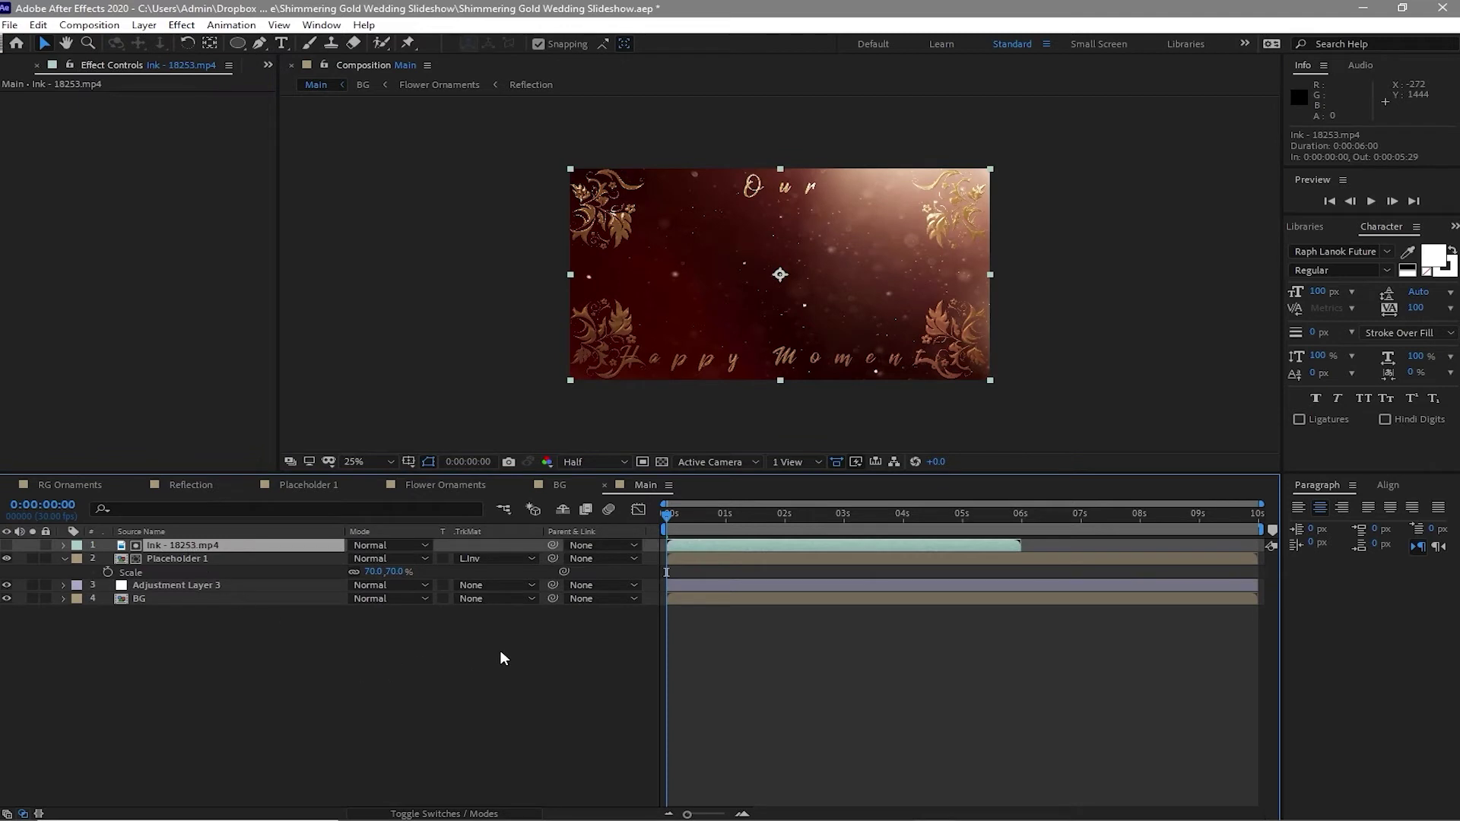
{"action": "right_click", "coordinate": [217, 545]}
{"action": "mouse_move", "coordinate": [323, 189]}
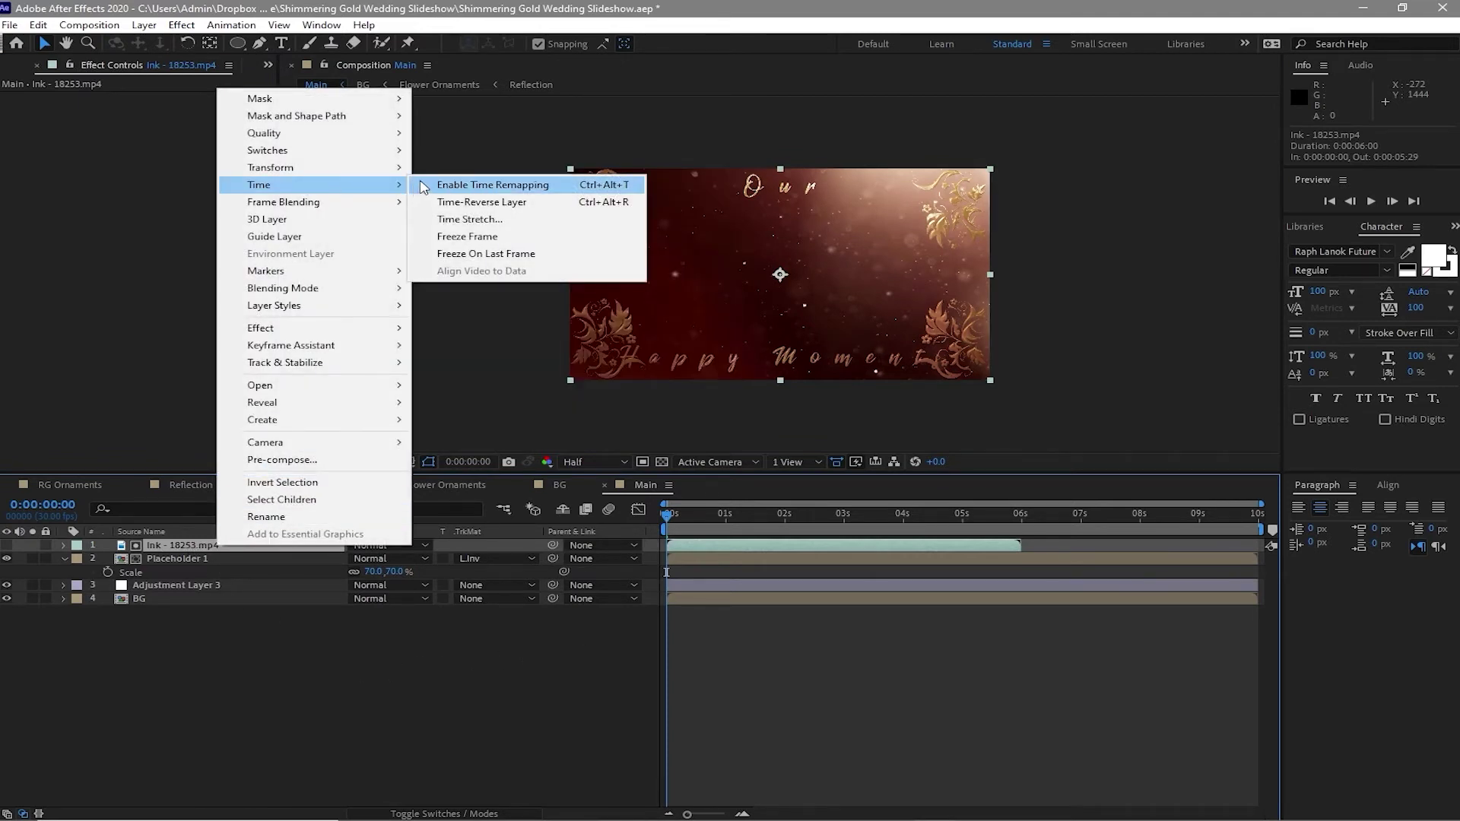
{"action": "left_click", "coordinate": [472, 184]}
{"action": "left_click_drag", "start_coordinate": [1023, 545], "coordinate": [1267, 548]}
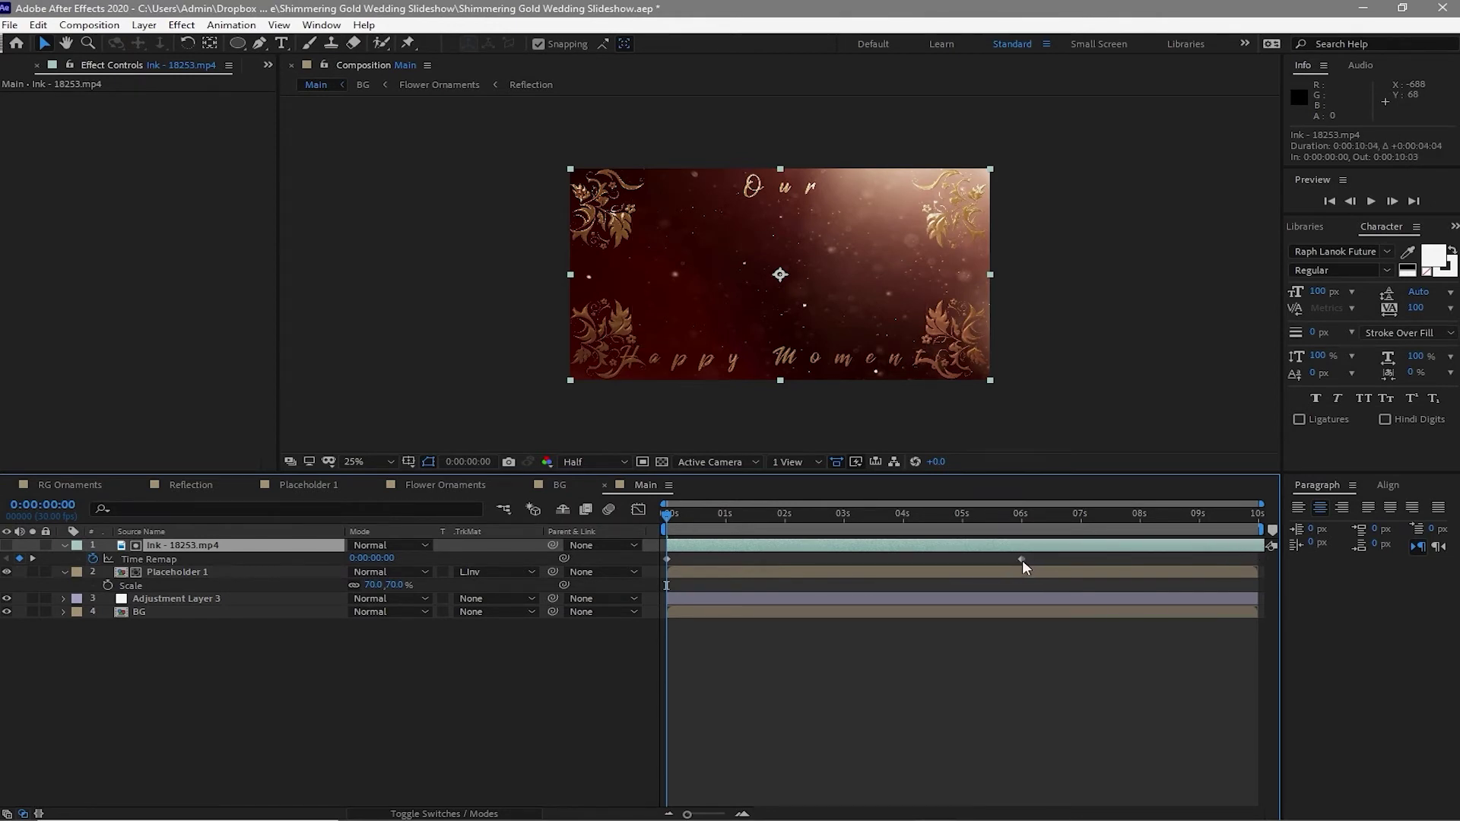
{"action": "left_click_drag", "start_coordinate": [1023, 561], "coordinate": [1260, 584]}
{"action": "left_click", "coordinate": [1371, 204]}
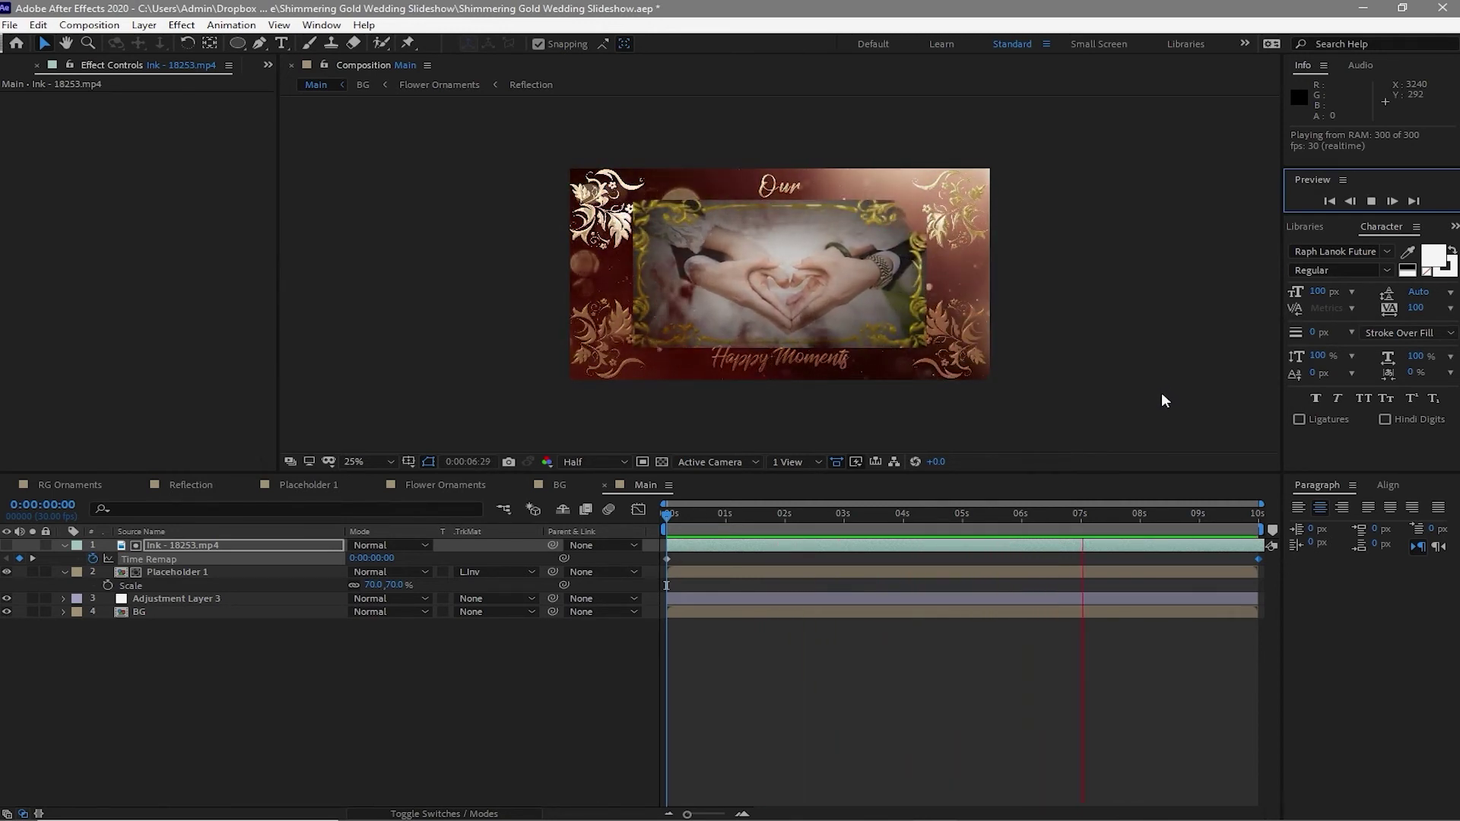
{"action": "key", "text": "space"}
Keyframe the opacity of Ink - 18253.mp4 from 100% at 7 seconds to 50% at 8 seconds and preview it.
{"action": "left_click", "coordinate": [230, 544]}
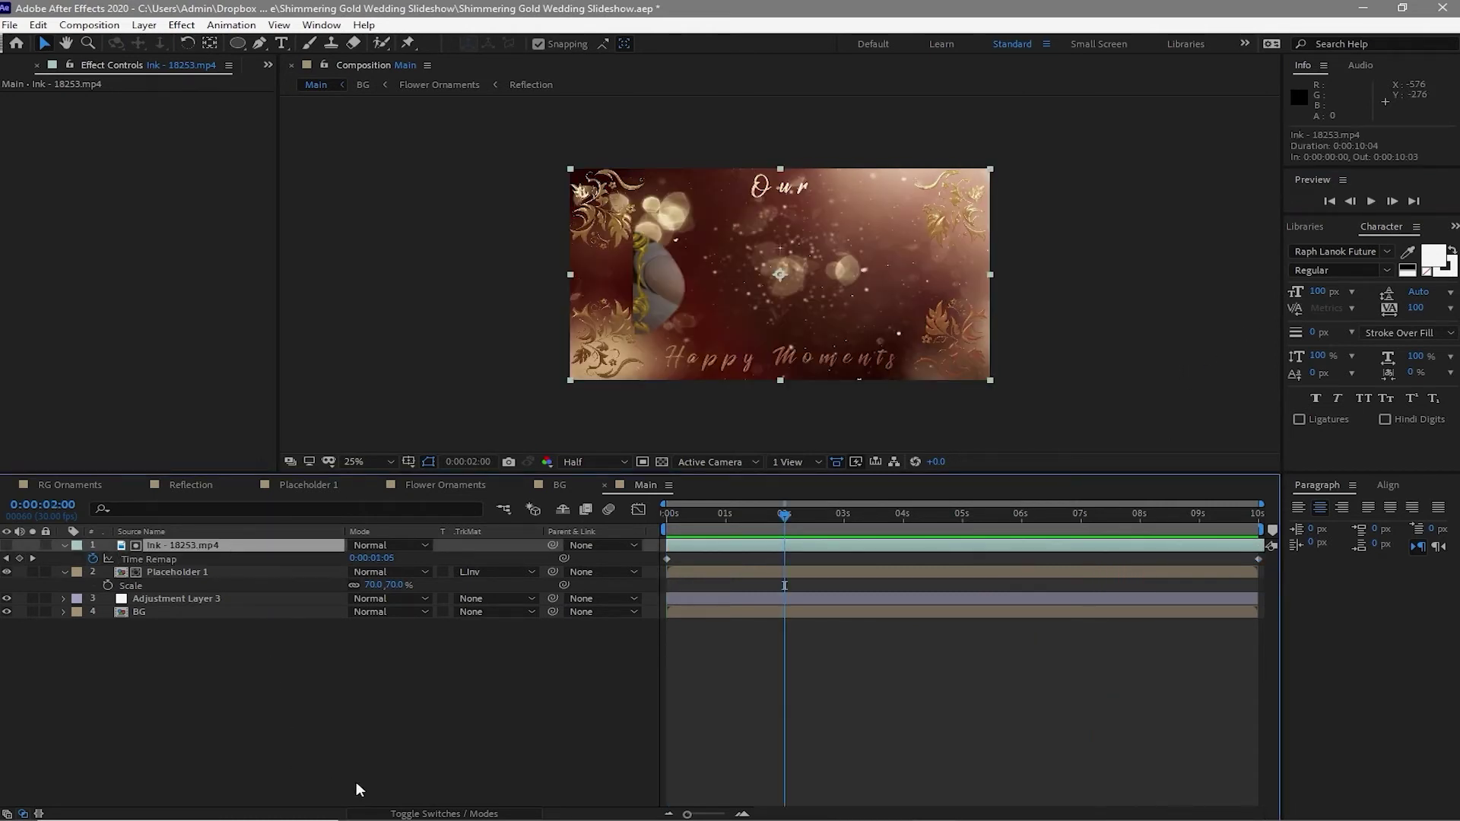
{"action": "key", "text": "t"}
{"action": "left_click", "coordinate": [1085, 528]}
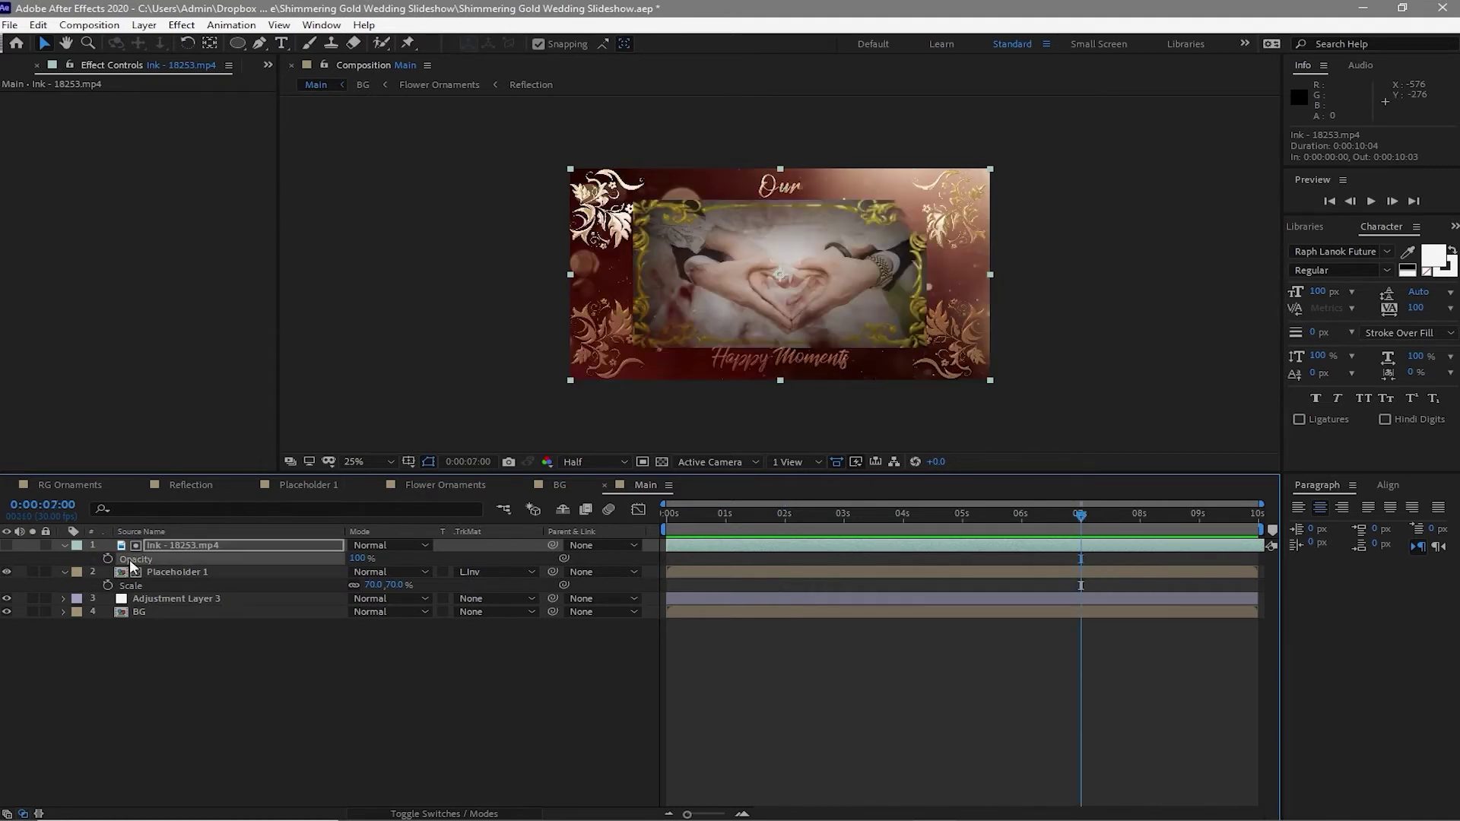
{"action": "left_click", "coordinate": [108, 560]}
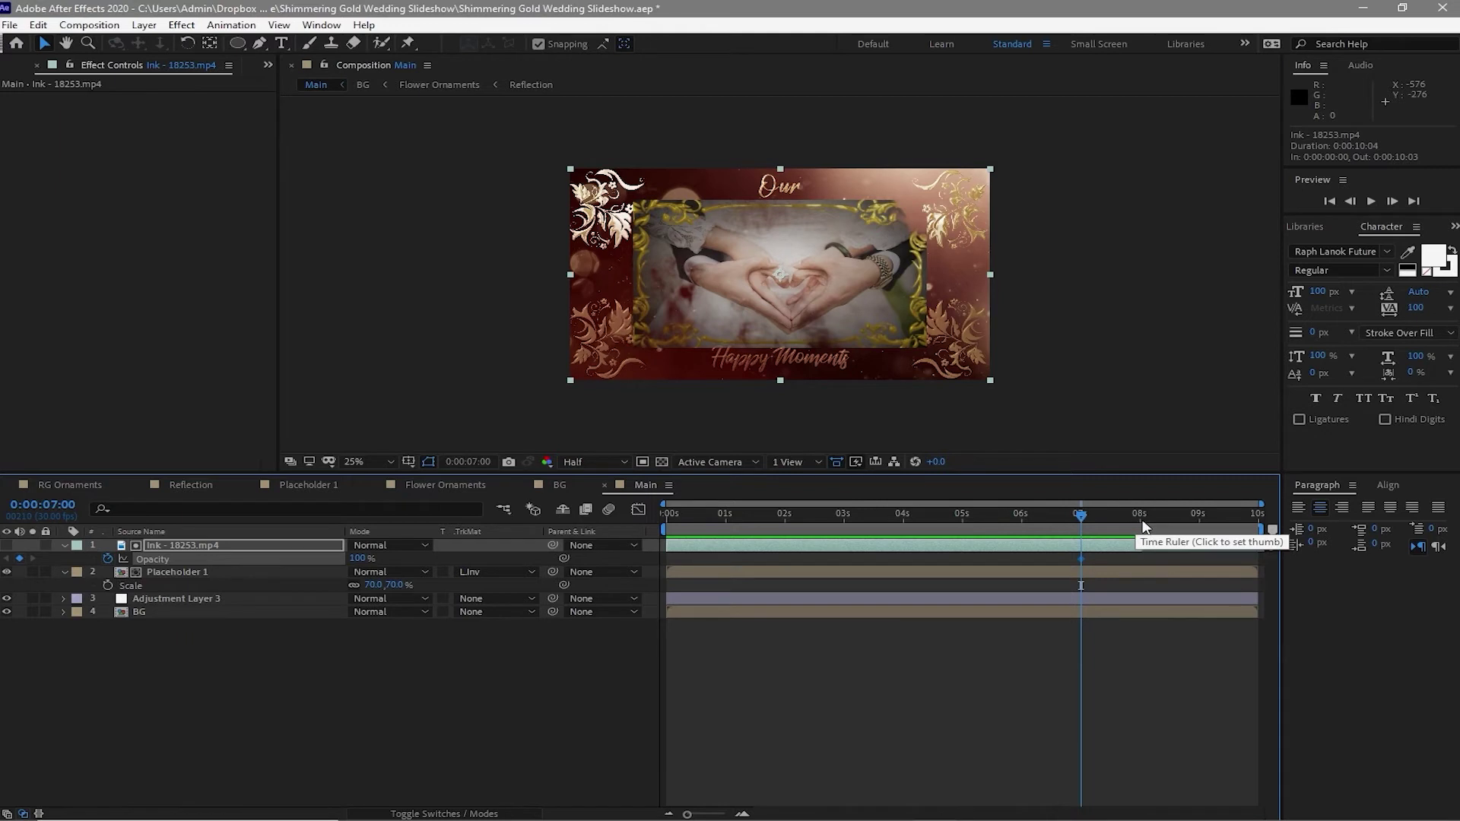
{"action": "left_click", "coordinate": [1143, 523]}
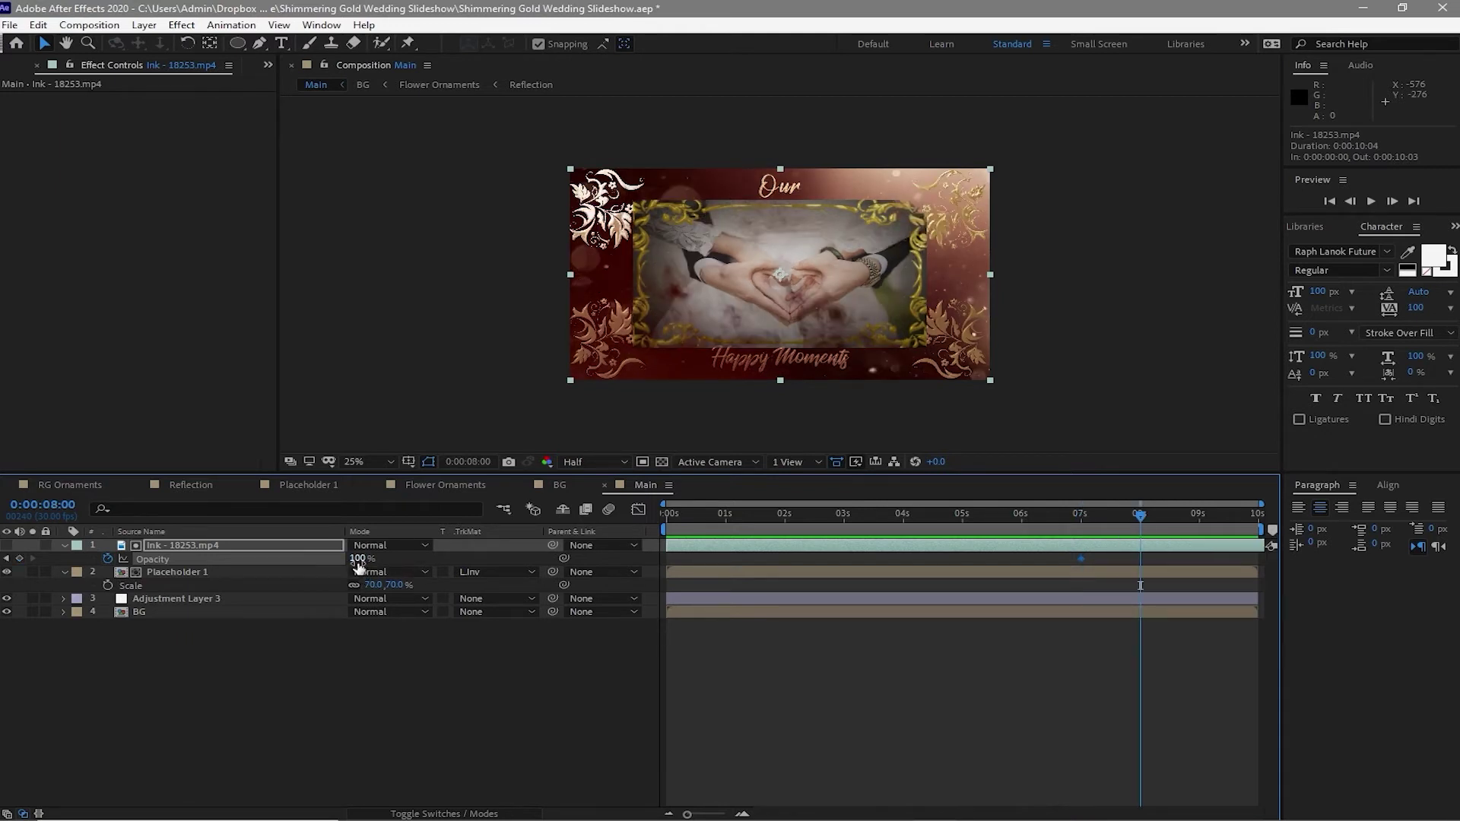
{"action": "left_click", "coordinate": [358, 560]}
{"action": "type", "text": "50"}
{"action": "left_click", "coordinate": [399, 674]}
{"action": "key", "text": "space"}
{"action": "key", "text": "space"}
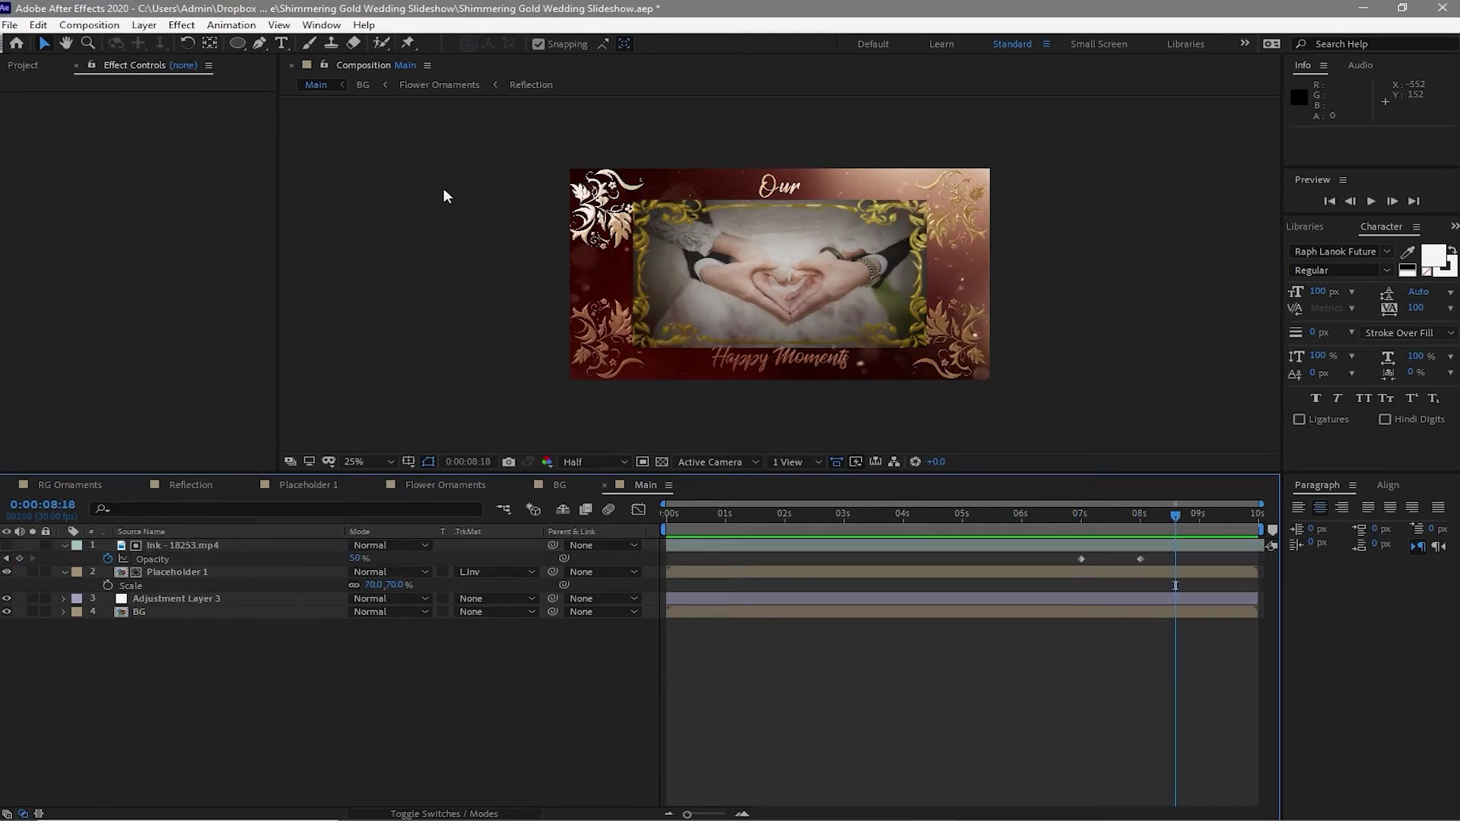
Collapse the Footage and Assets folders and create a project folder named Scene 1.
{"action": "left_click", "coordinate": [21, 65]}
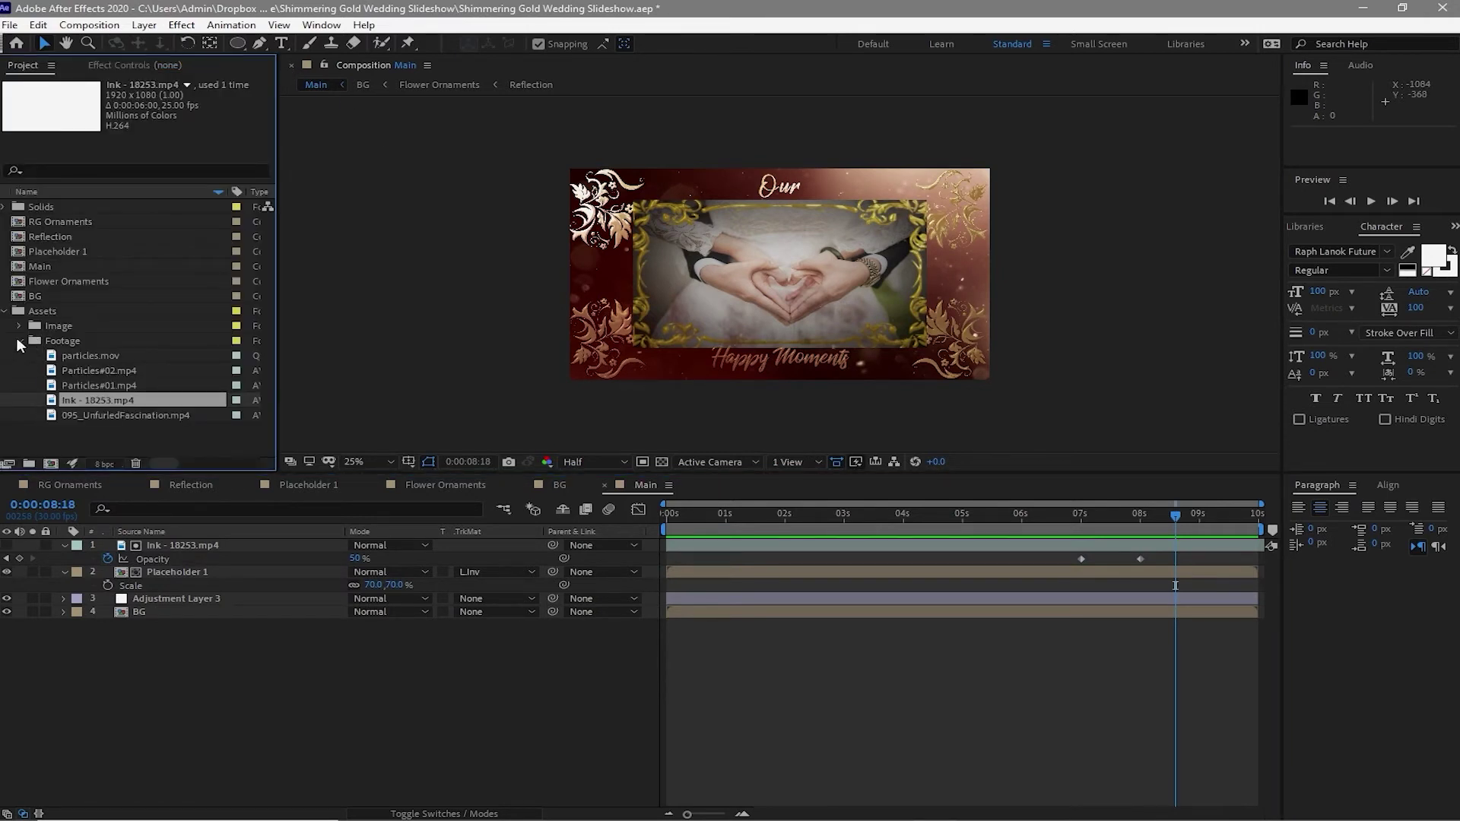
{"action": "left_click", "coordinate": [18, 341]}
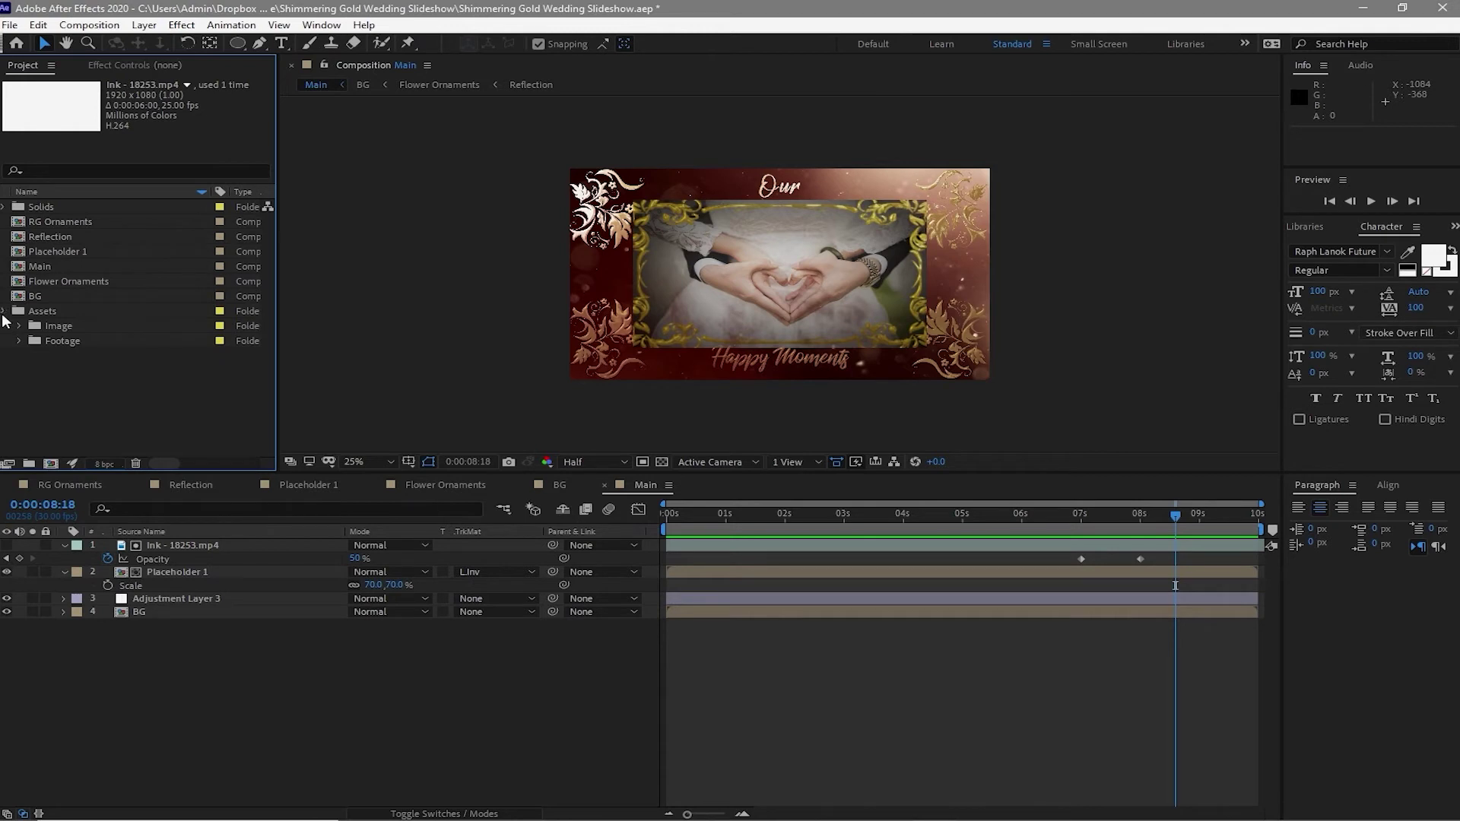
{"action": "left_click", "coordinate": [5, 311]}
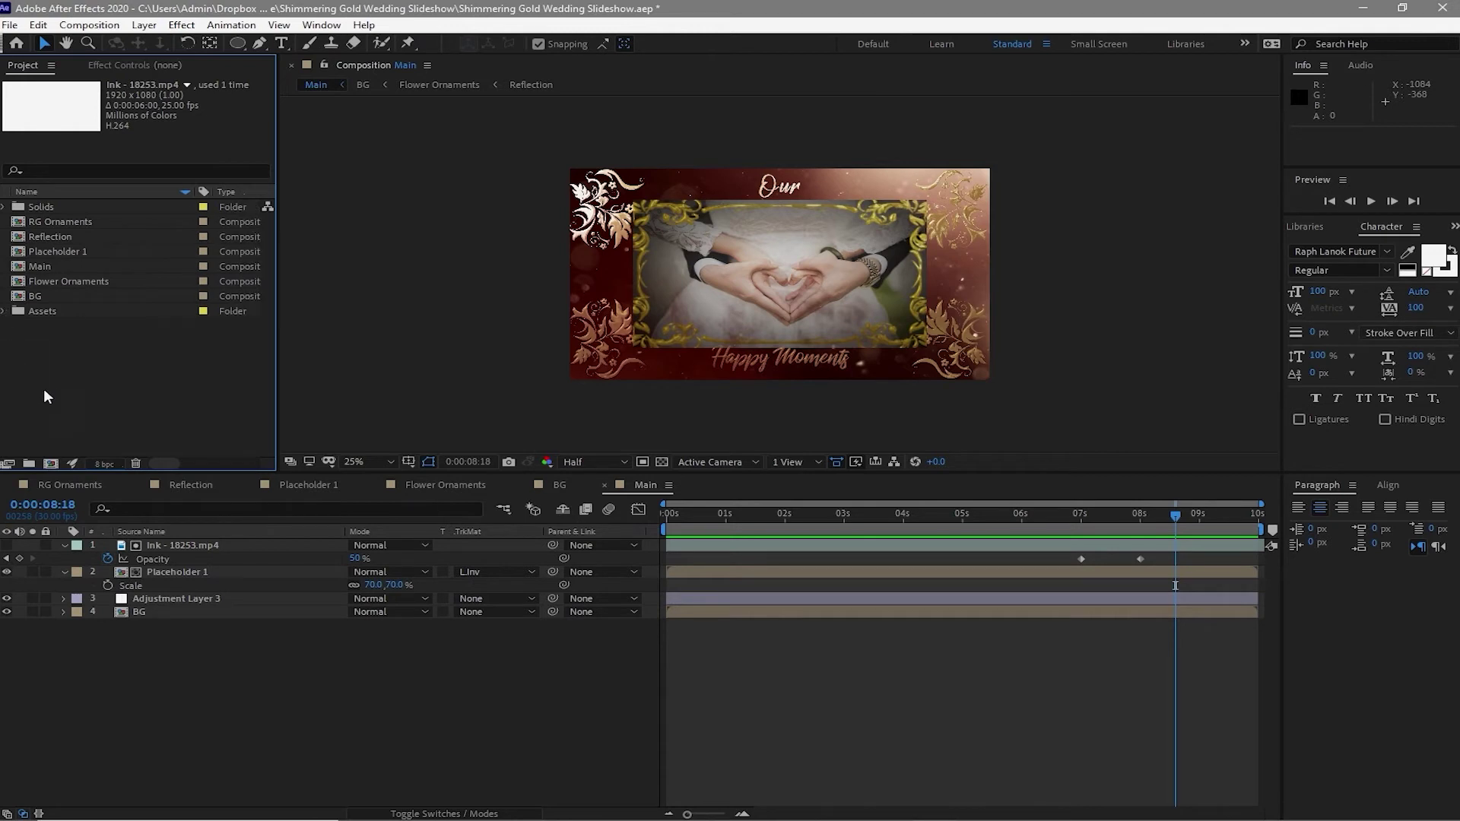
{"action": "left_click", "coordinate": [29, 463]}
{"action": "type", "text": "S"}
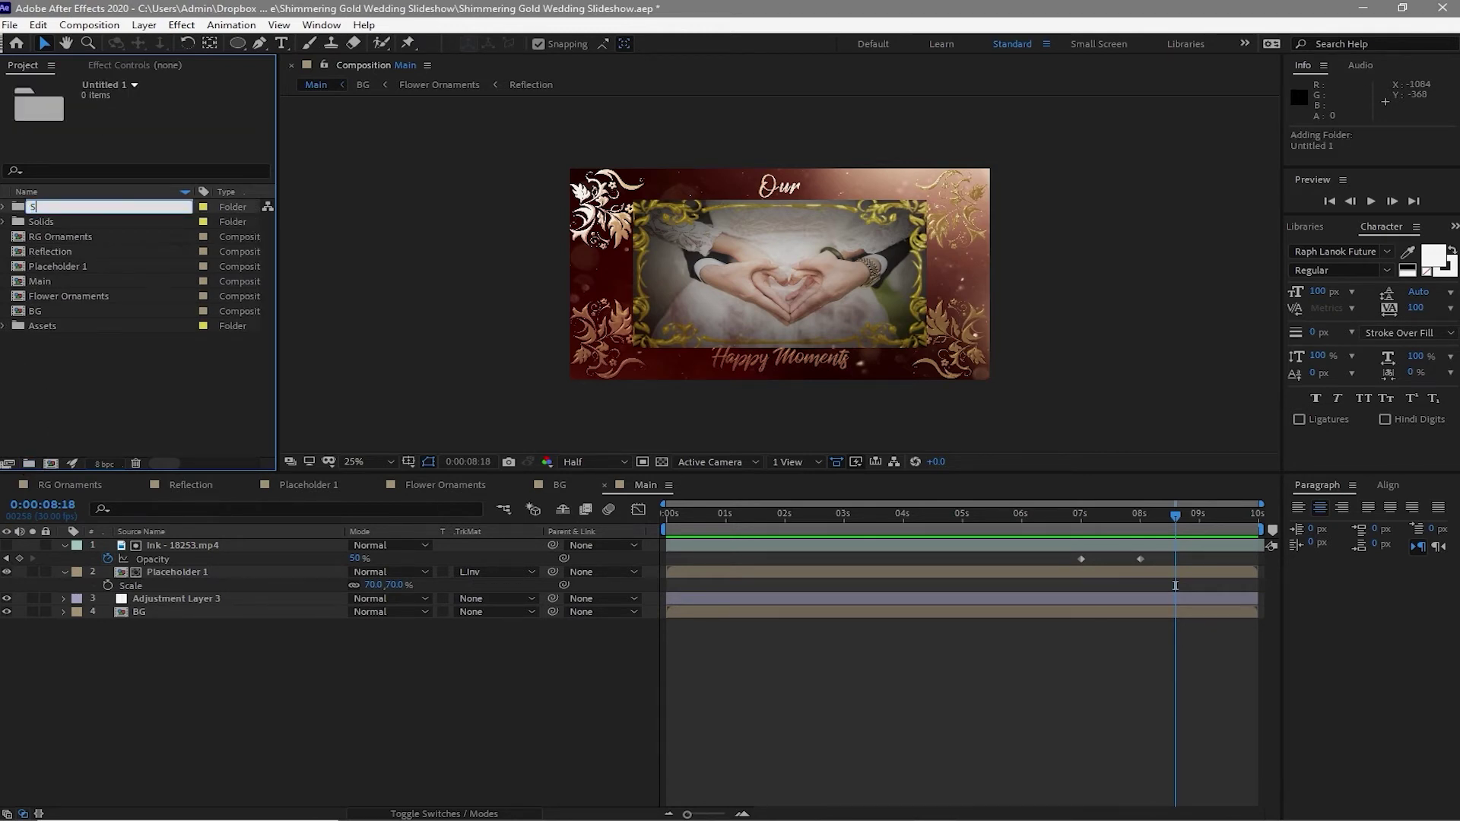
{"action": "type", "text": "cene 1"}
{"action": "left_click", "coordinate": [112, 396]}
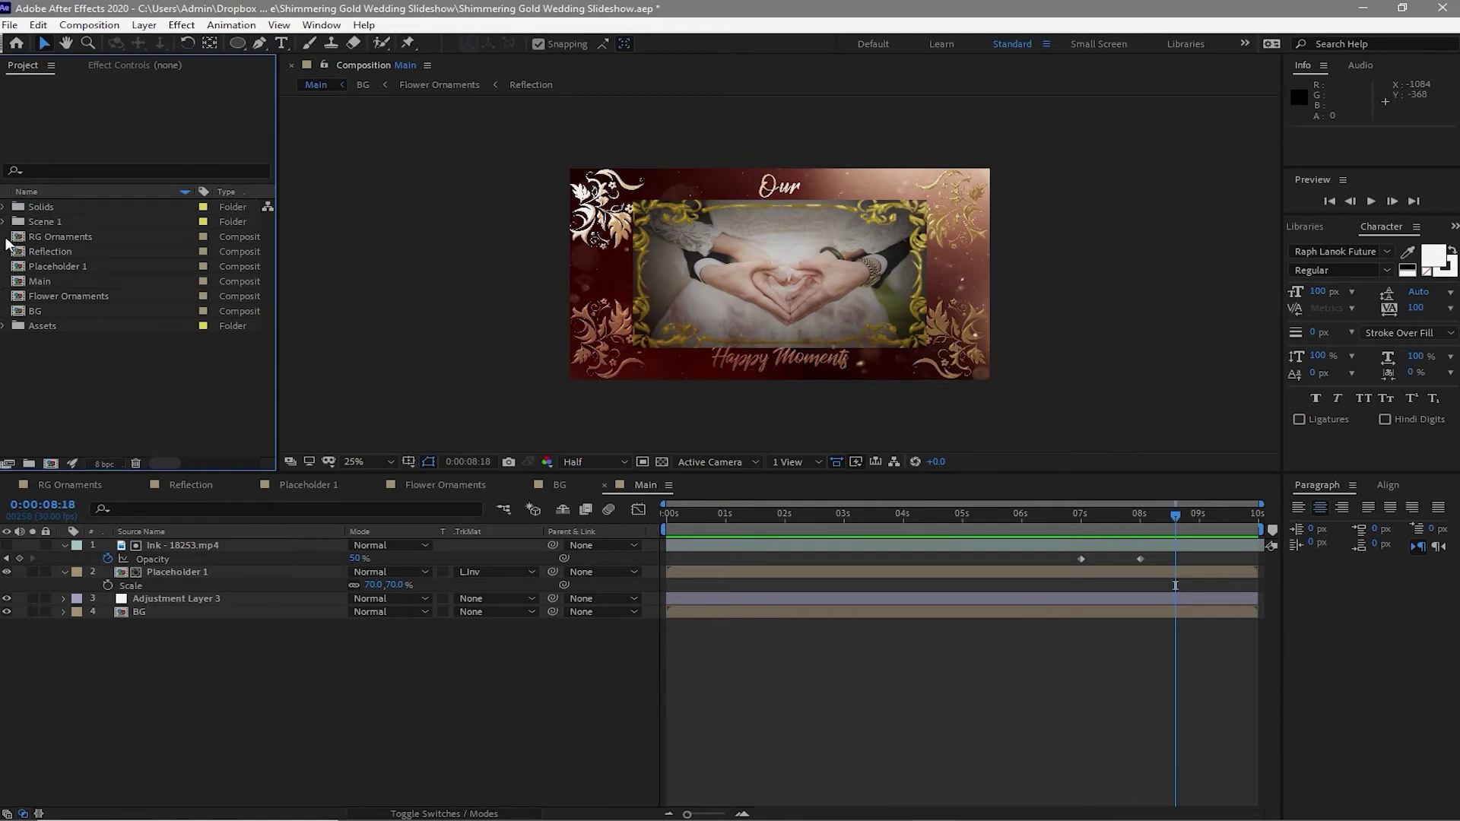
Move all six compositions, from RG Ornaments to BG, into the Scene 1 folder.
{"action": "left_click_drag", "start_coordinate": [6, 239], "coordinate": [25, 283]}
{"action": "right_click", "coordinate": [32, 235]}
{"action": "key", "text": "Escape"}
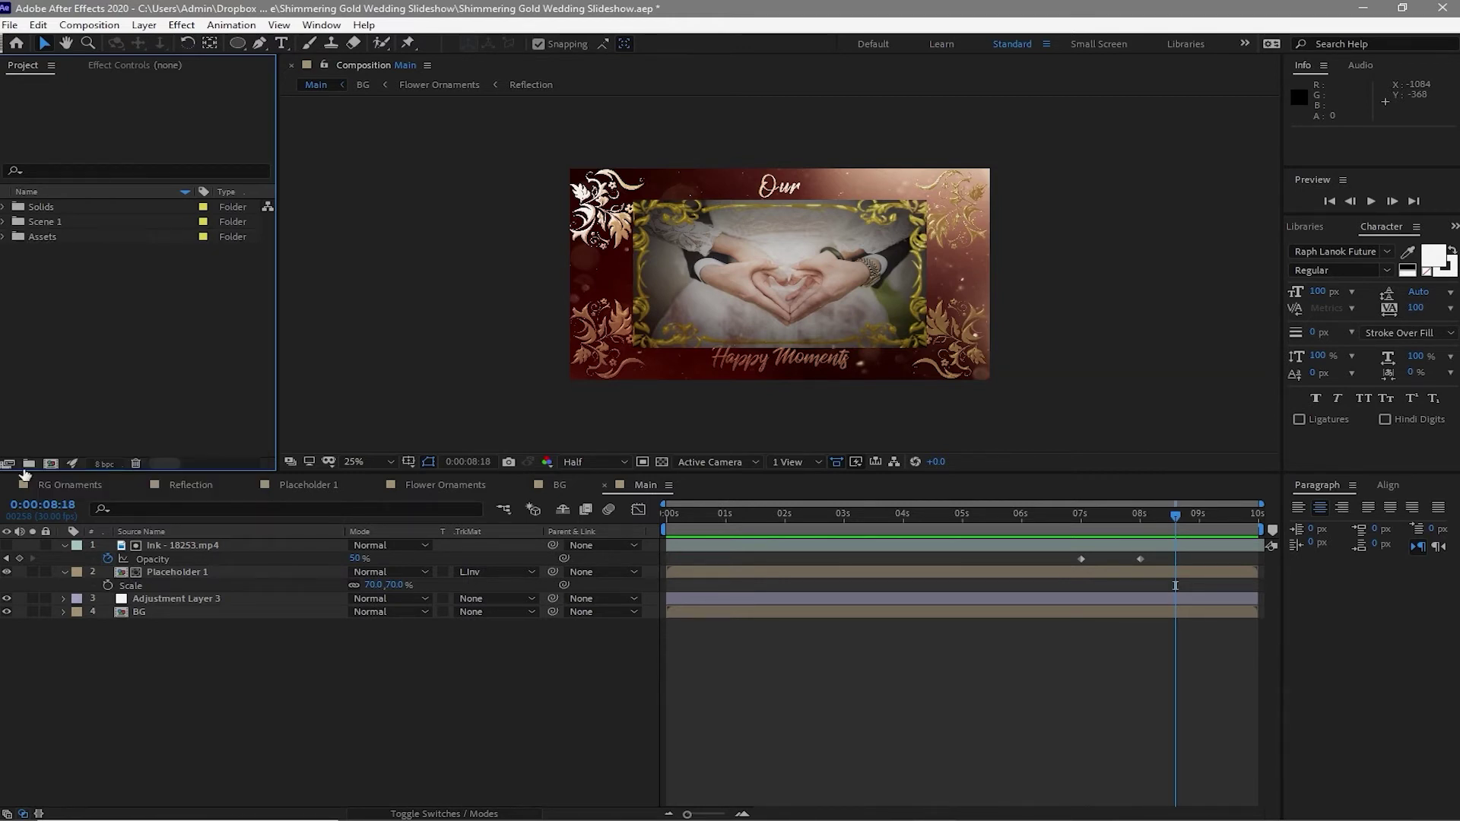
Create a folder named Scene 2 and fill it with duplicates of all the Scene 1 compositions.
{"action": "left_click", "coordinate": [28, 464]}
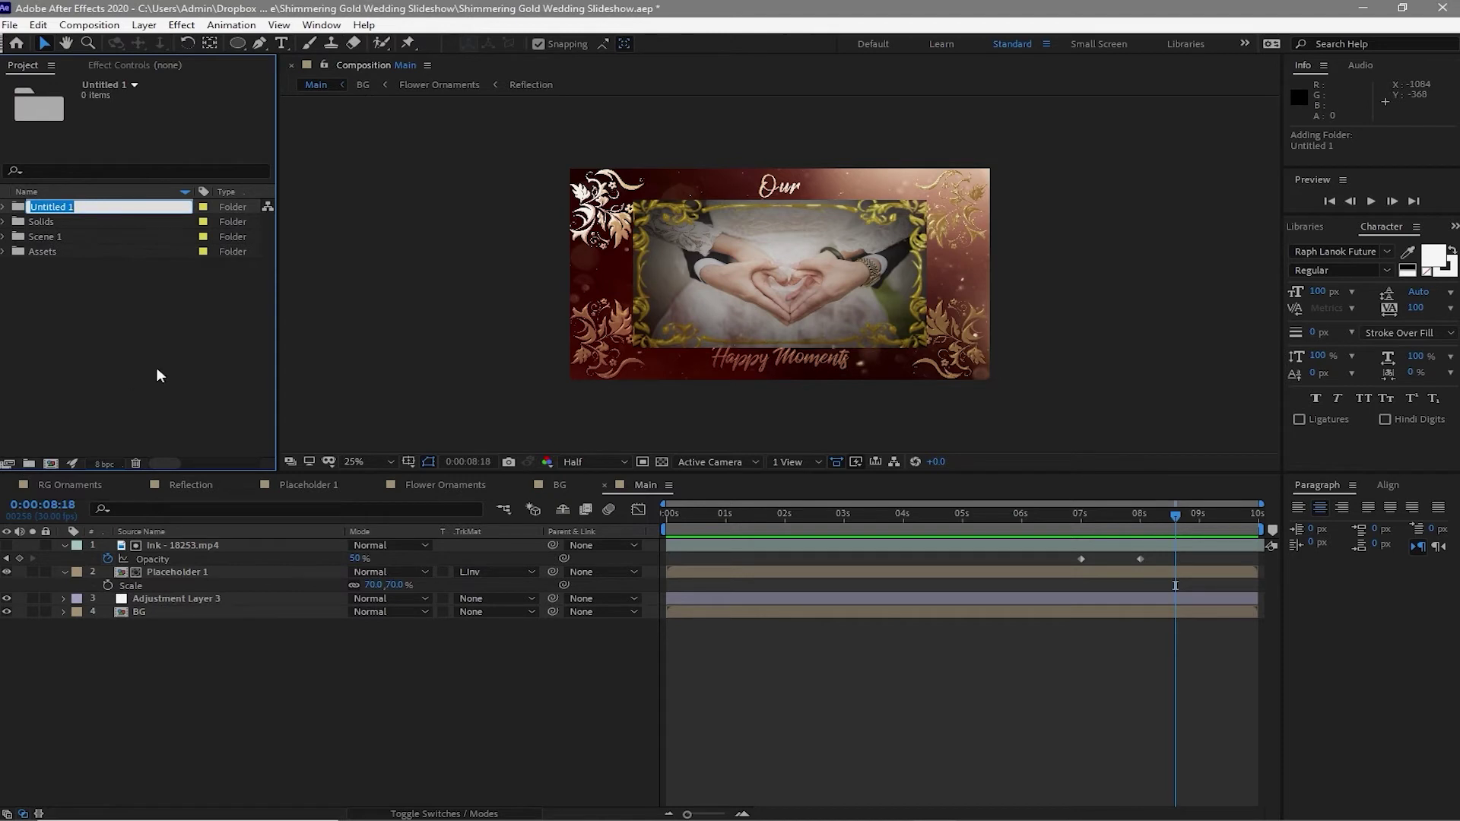
{"action": "type", "text": "Scene 2"}
{"action": "left_click", "coordinate": [4, 236]}
{"action": "left_click_drag", "start_coordinate": [23, 250], "coordinate": [76, 320]}
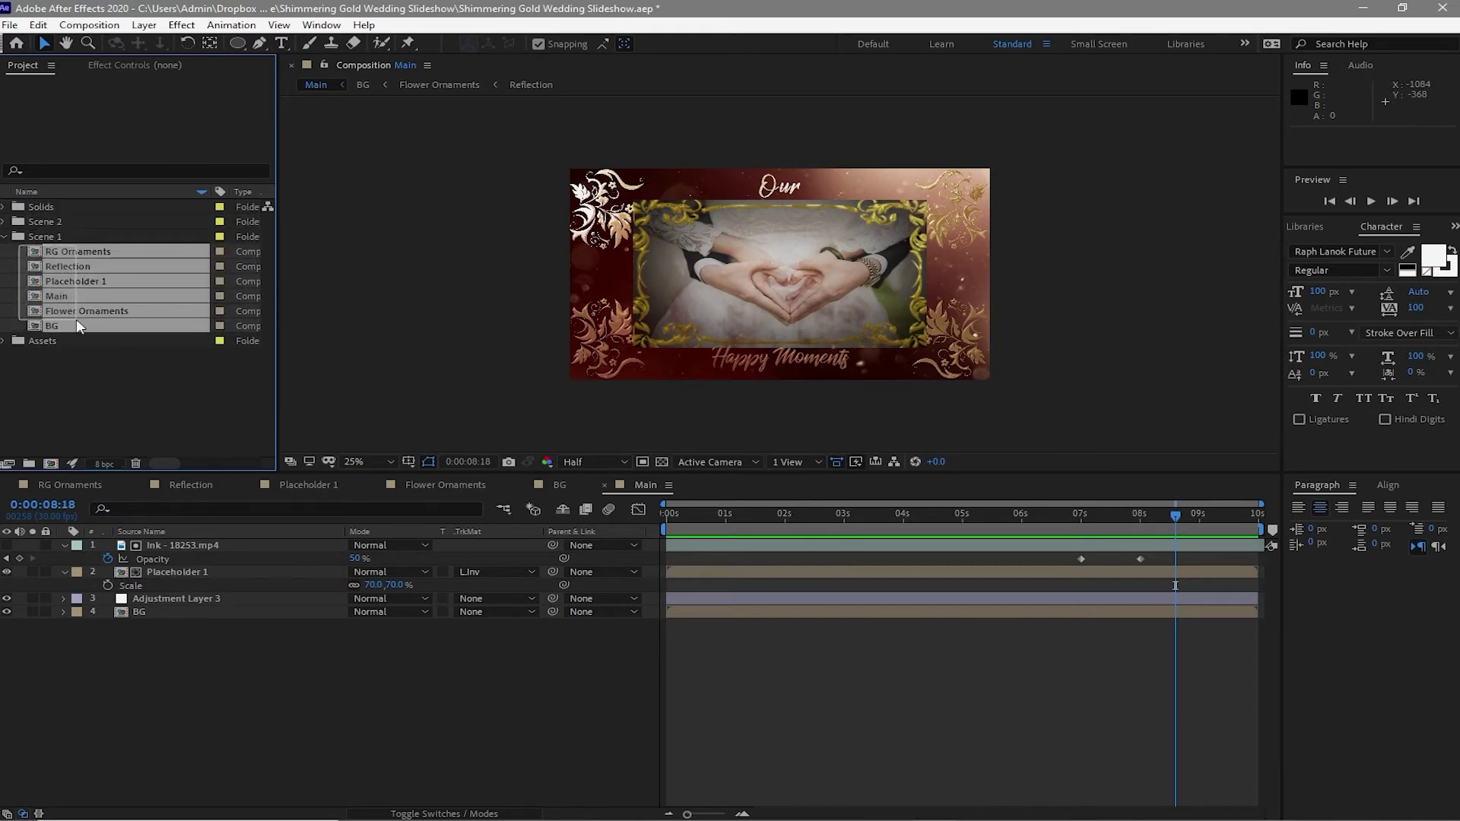
{"action": "left_click", "coordinate": [38, 25]}
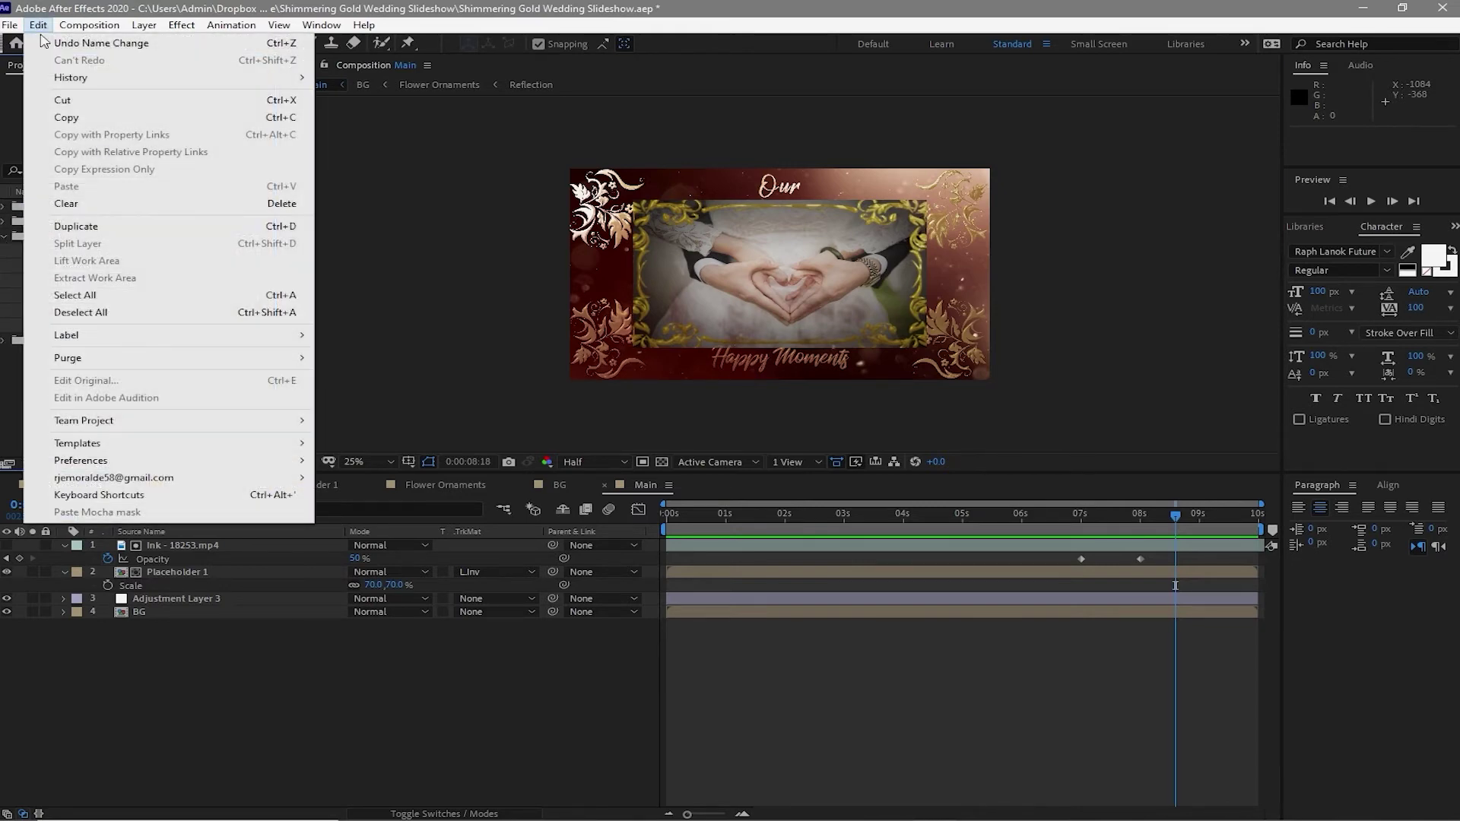
{"action": "left_click", "coordinate": [83, 226]}
{"action": "left_click_drag", "start_coordinate": [89, 250], "coordinate": [87, 231]}
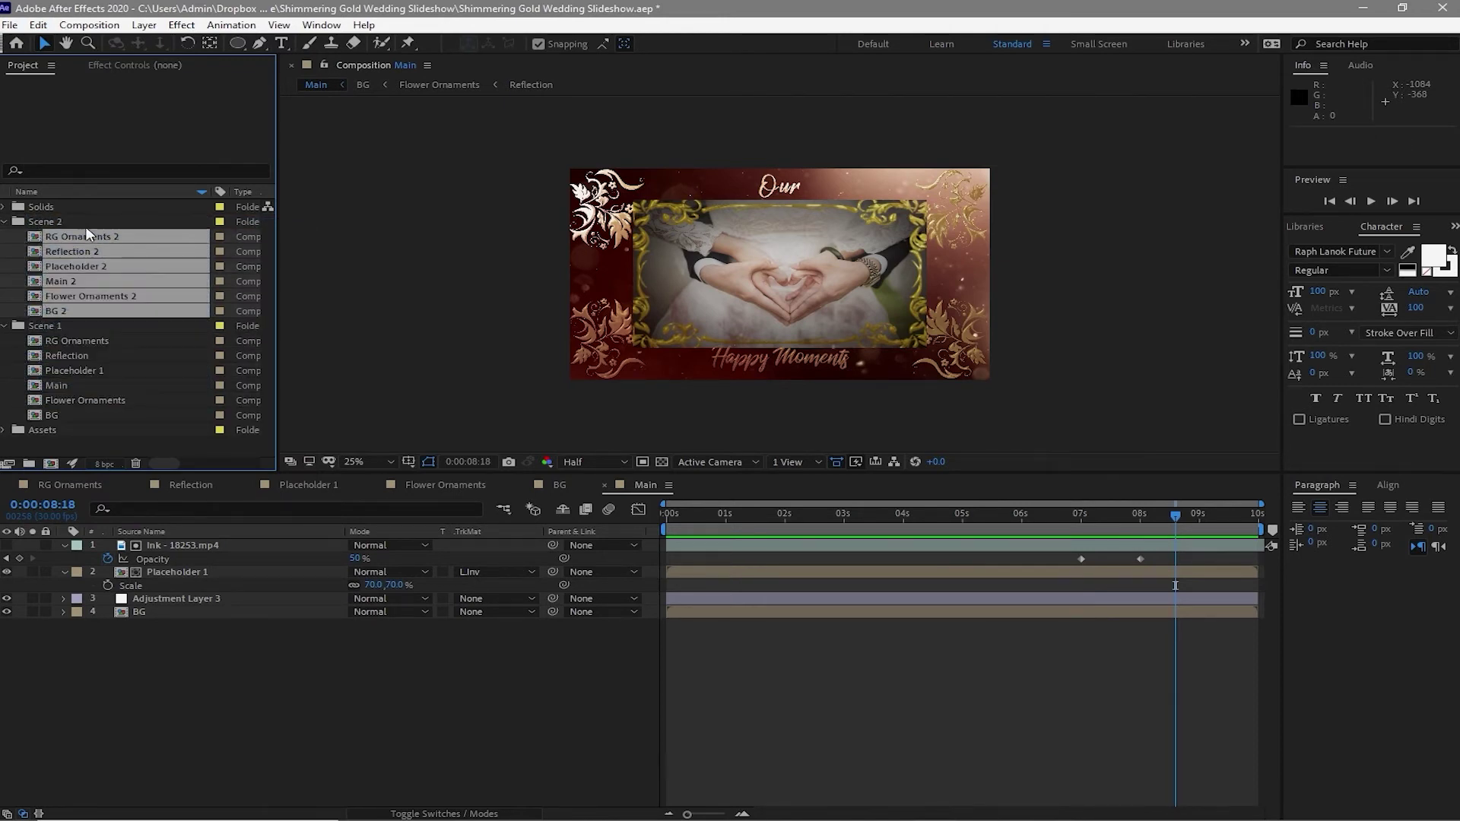
Close the timelines of the Scene 1 compositions and open all the duplicated compositions from Scene 2.
{"action": "left_click", "coordinate": [523, 485]}
{"action": "left_click", "coordinate": [523, 485]}
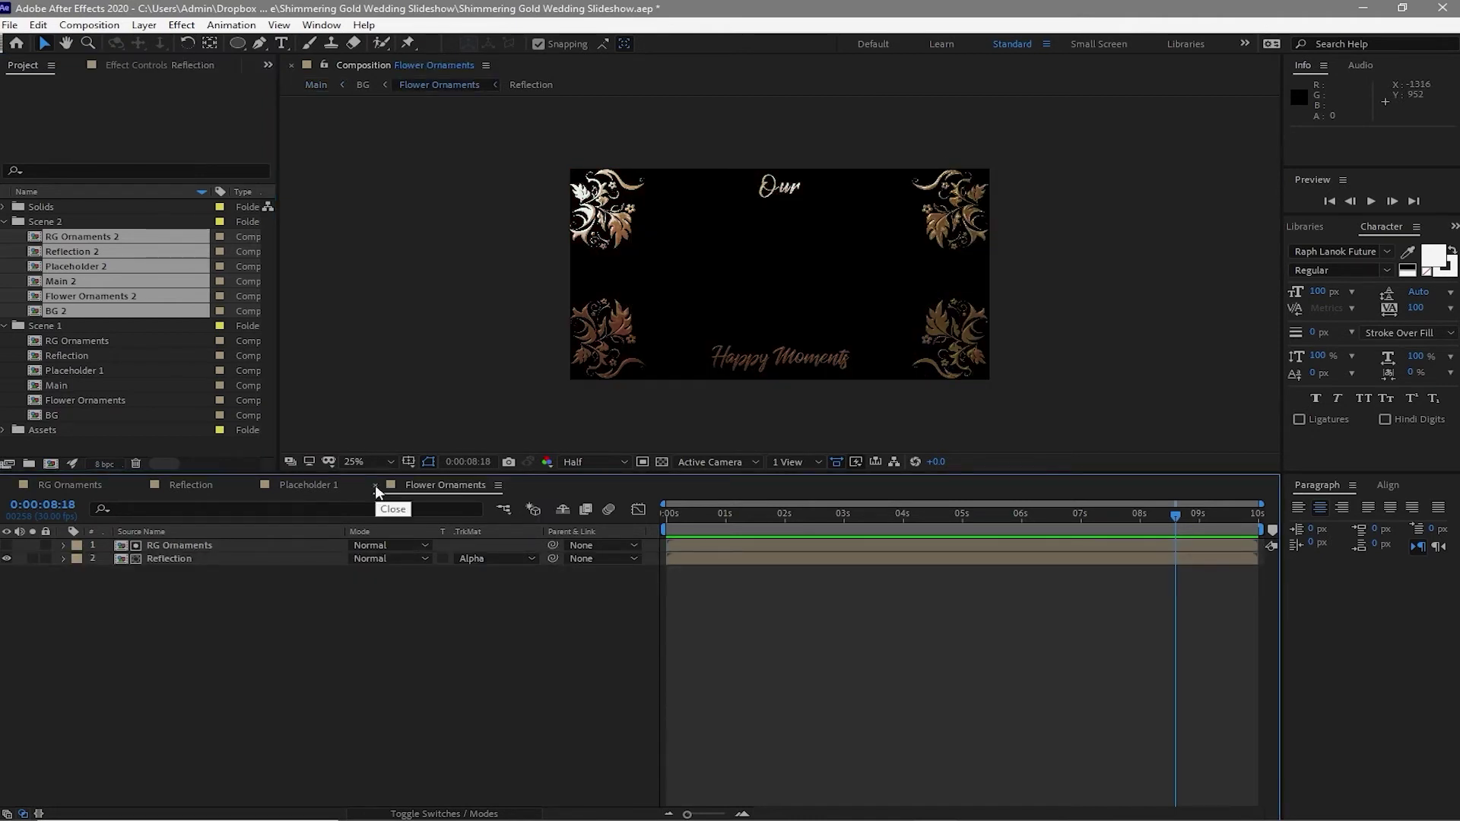
{"action": "left_click", "coordinate": [376, 486]}
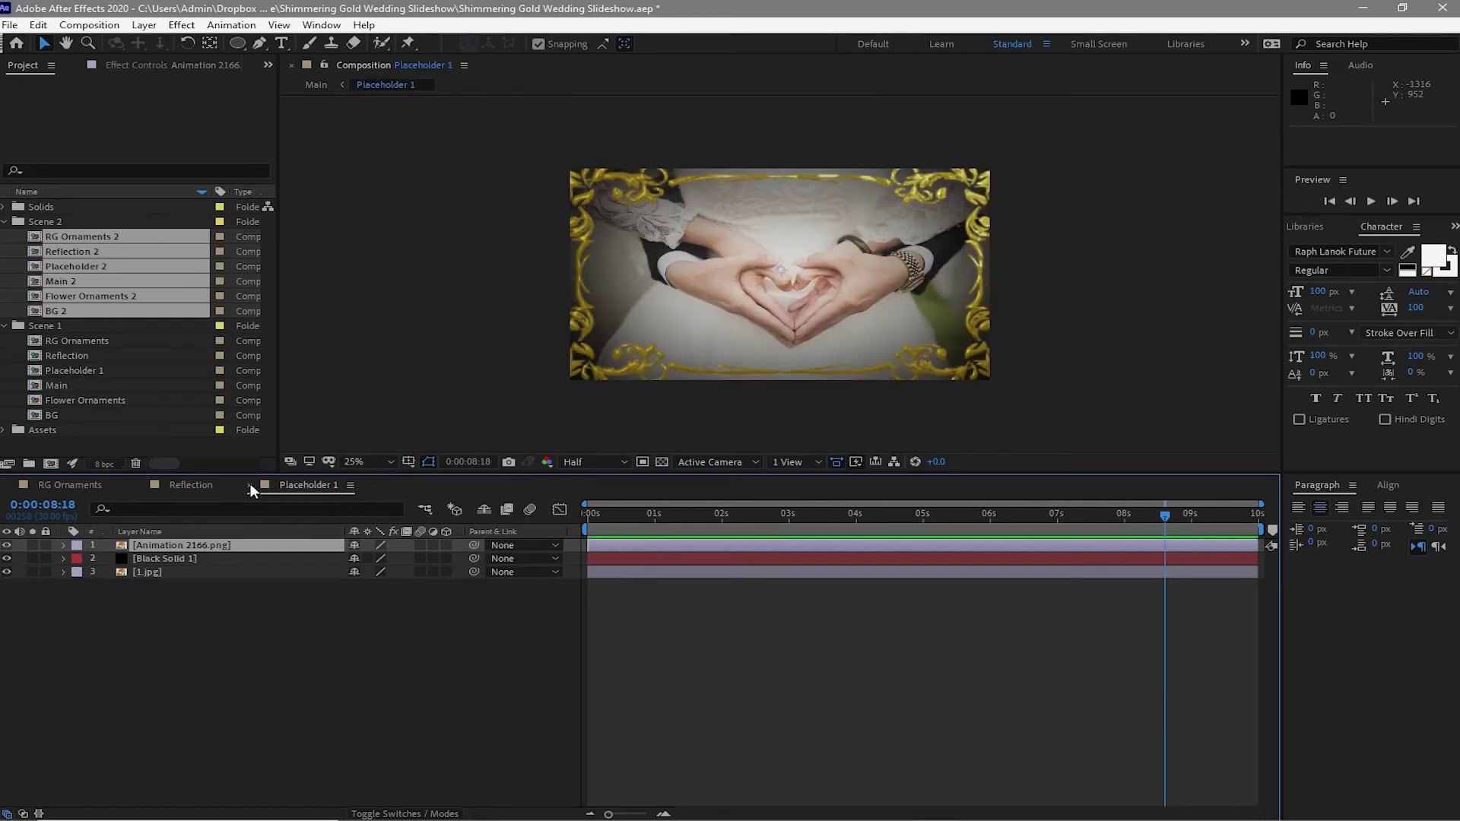
{"action": "left_click", "coordinate": [250, 486]}
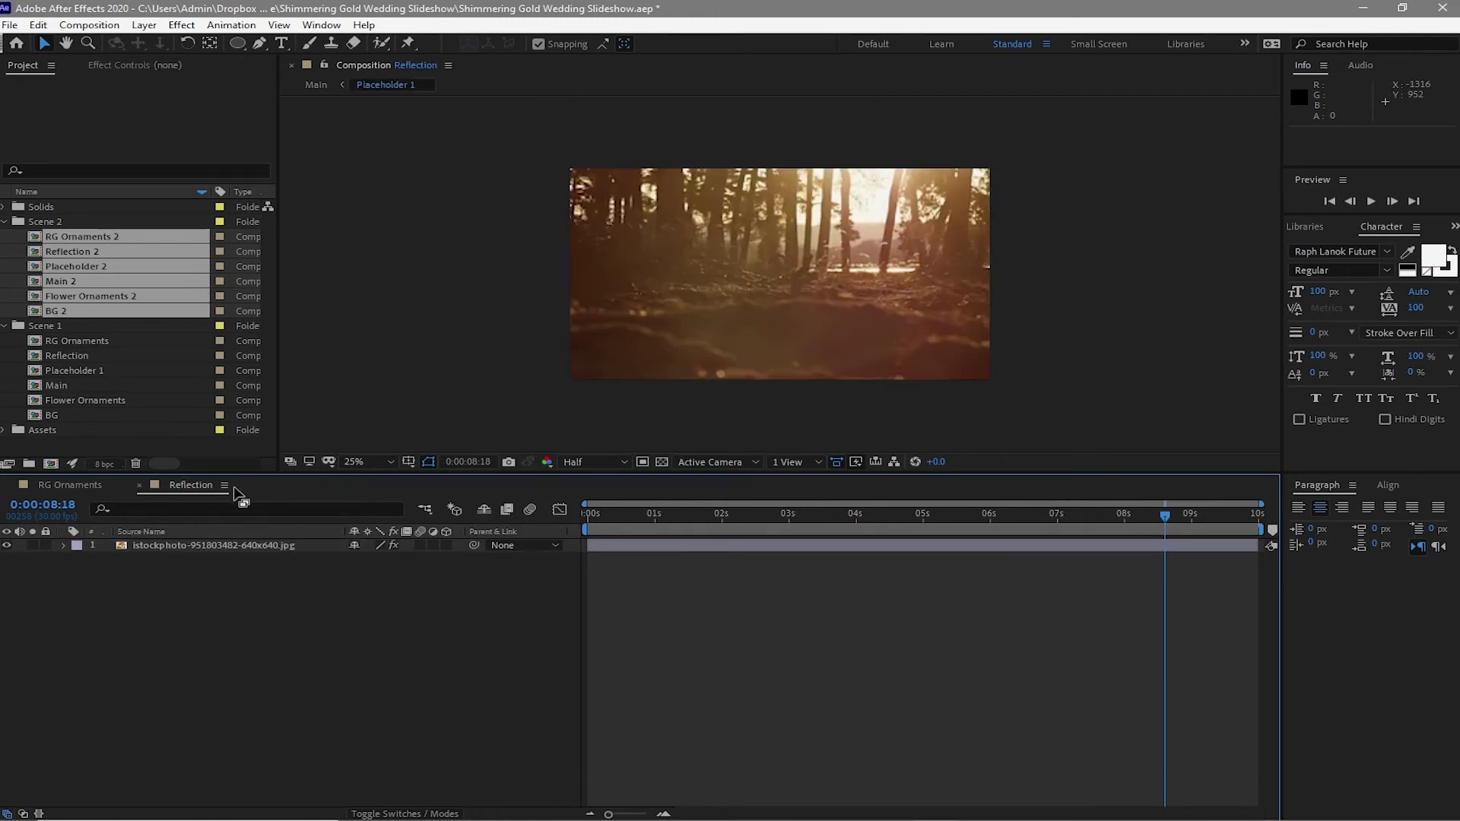
{"action": "left_click", "coordinate": [140, 485]}
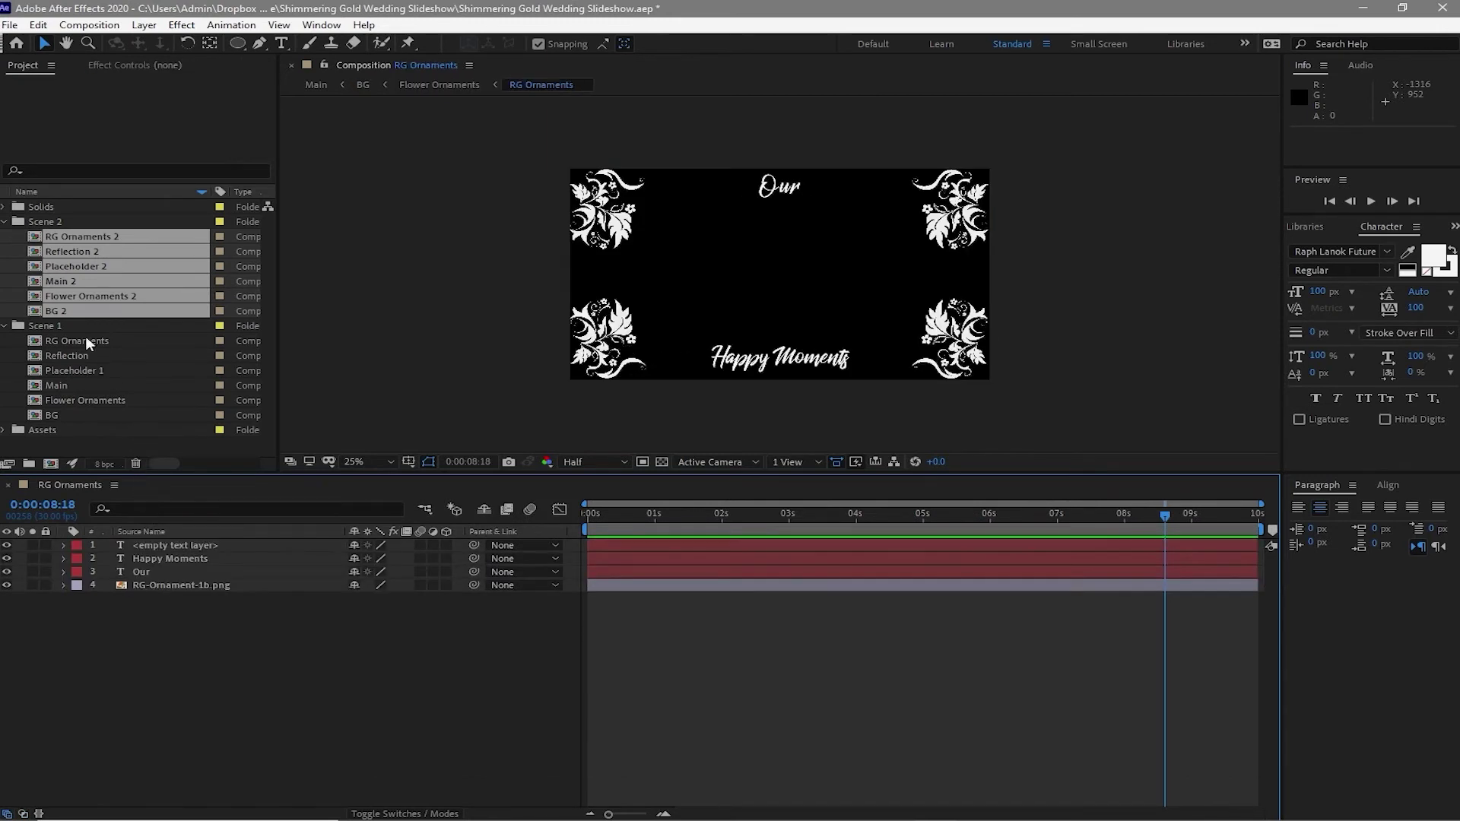
{"action": "left_click", "coordinate": [35, 242]}
{"action": "double_click", "coordinate": [35, 242]}
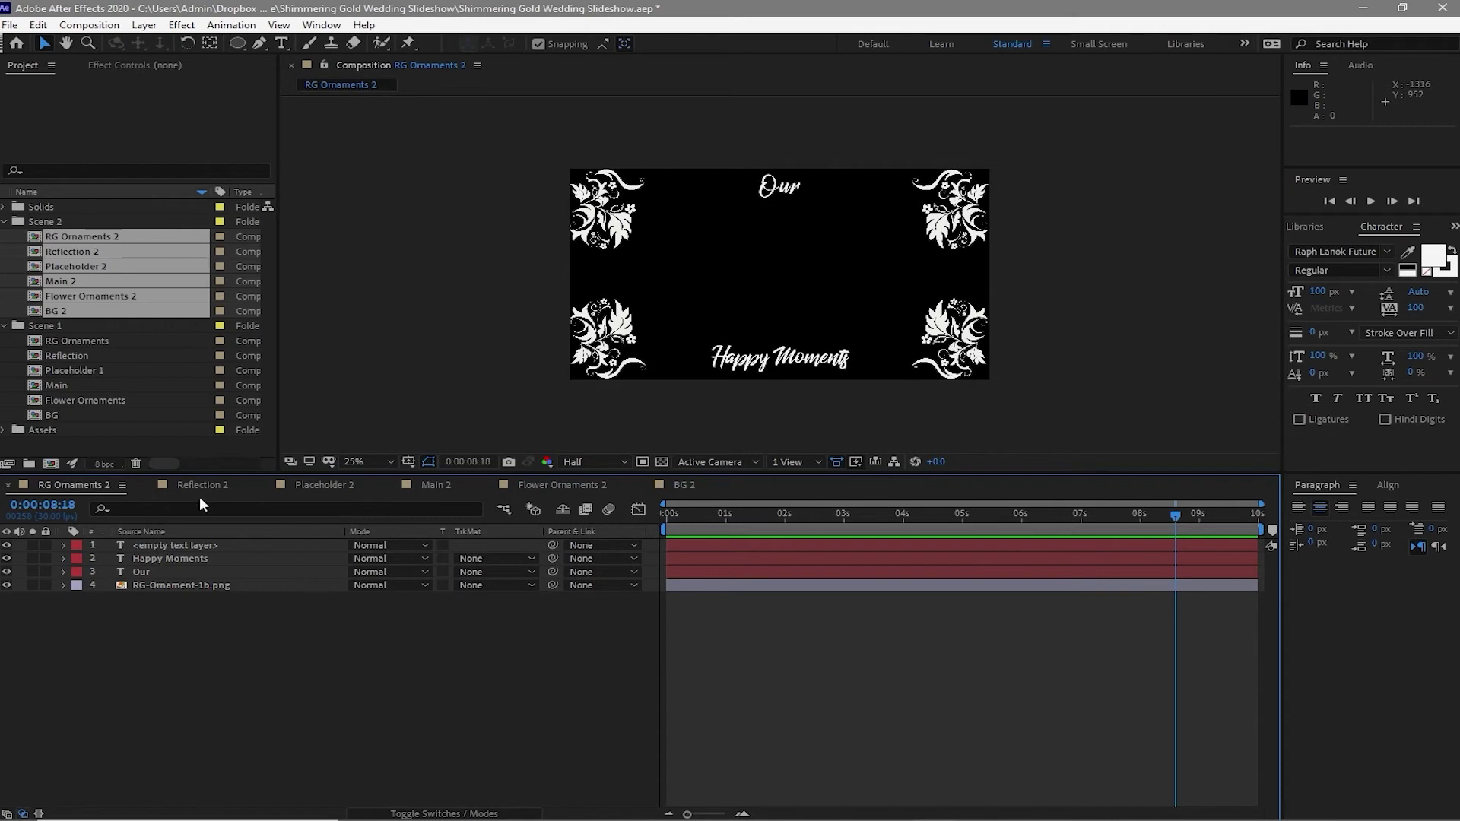
Close the Reflection 2 timeline and reorder the remaining open compositions with Placeholder 2 first and Main 2 last.
{"action": "left_click", "coordinate": [195, 489]}
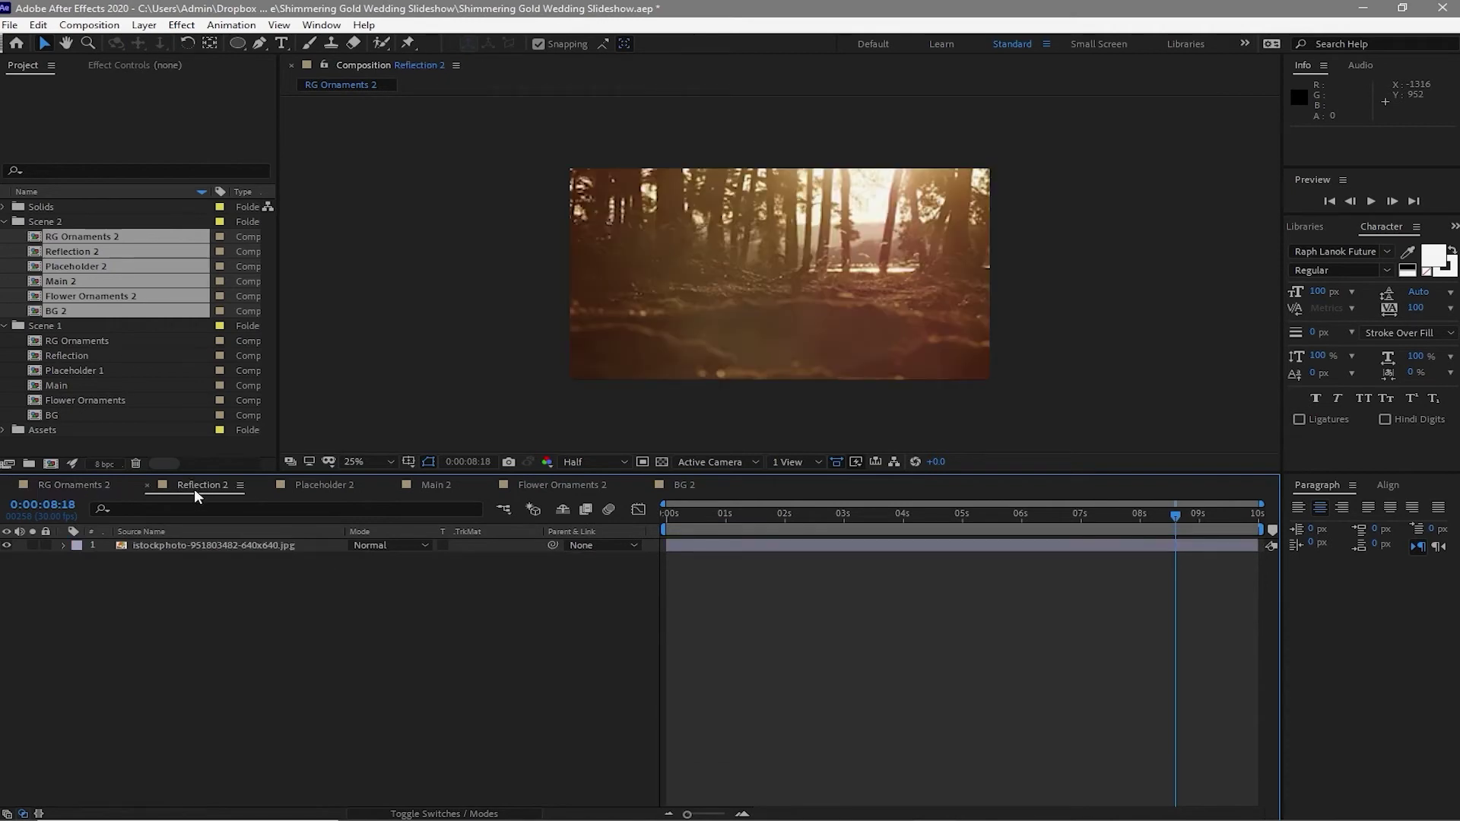
{"action": "left_click", "coordinate": [144, 488]}
{"action": "left_click", "coordinate": [145, 489]}
{"action": "left_click_drag", "start_coordinate": [318, 485], "coordinate": [563, 485]}
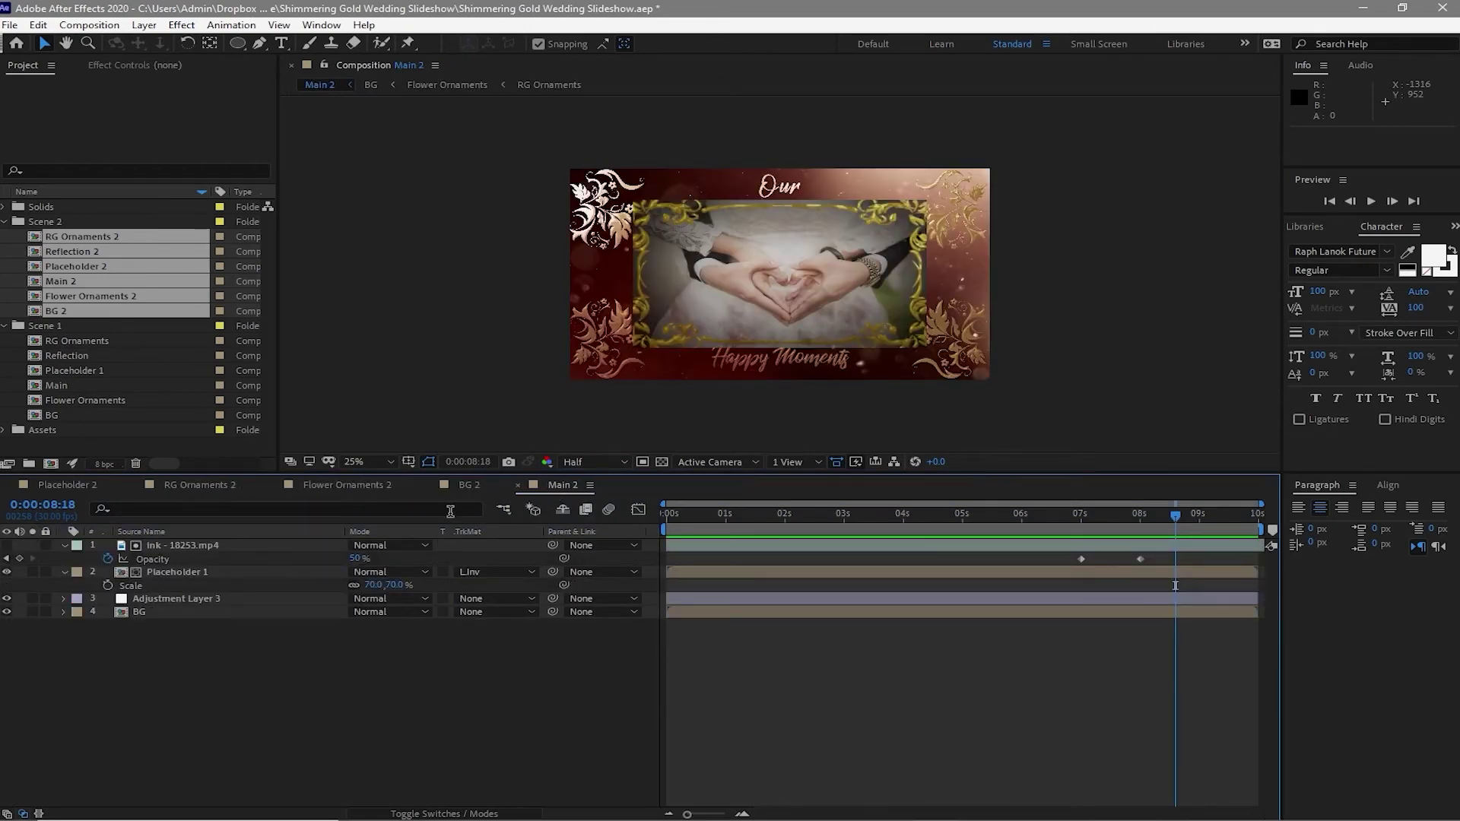
Replace the 1.jpg layer in Placeholder 2 with 2.jpg from the Photos folder, placed beneath Black Solid 1.
{"action": "left_click", "coordinate": [87, 487]}
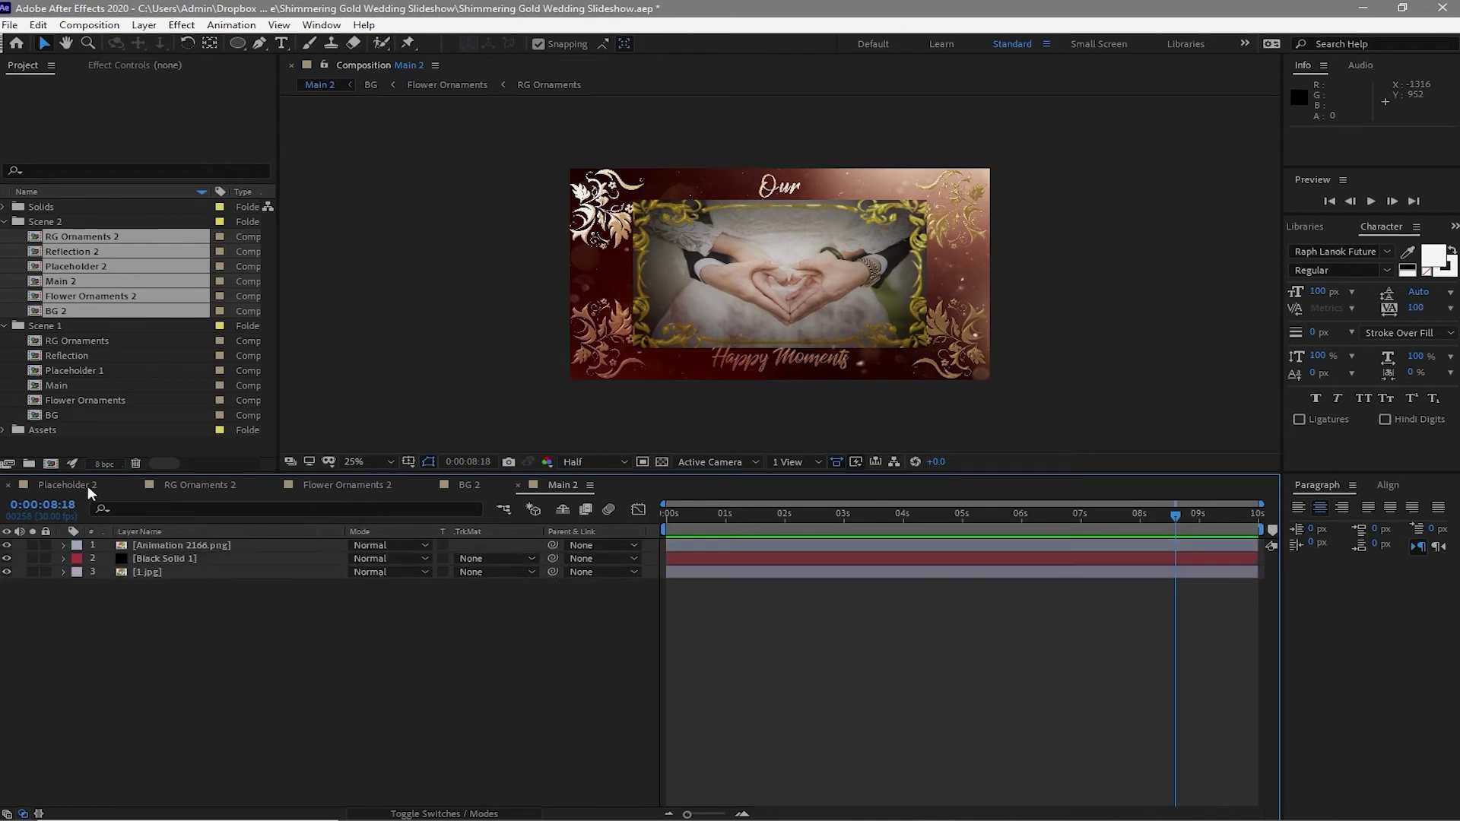
{"action": "left_click", "coordinate": [165, 575]}
{"action": "key", "text": "Delete"}
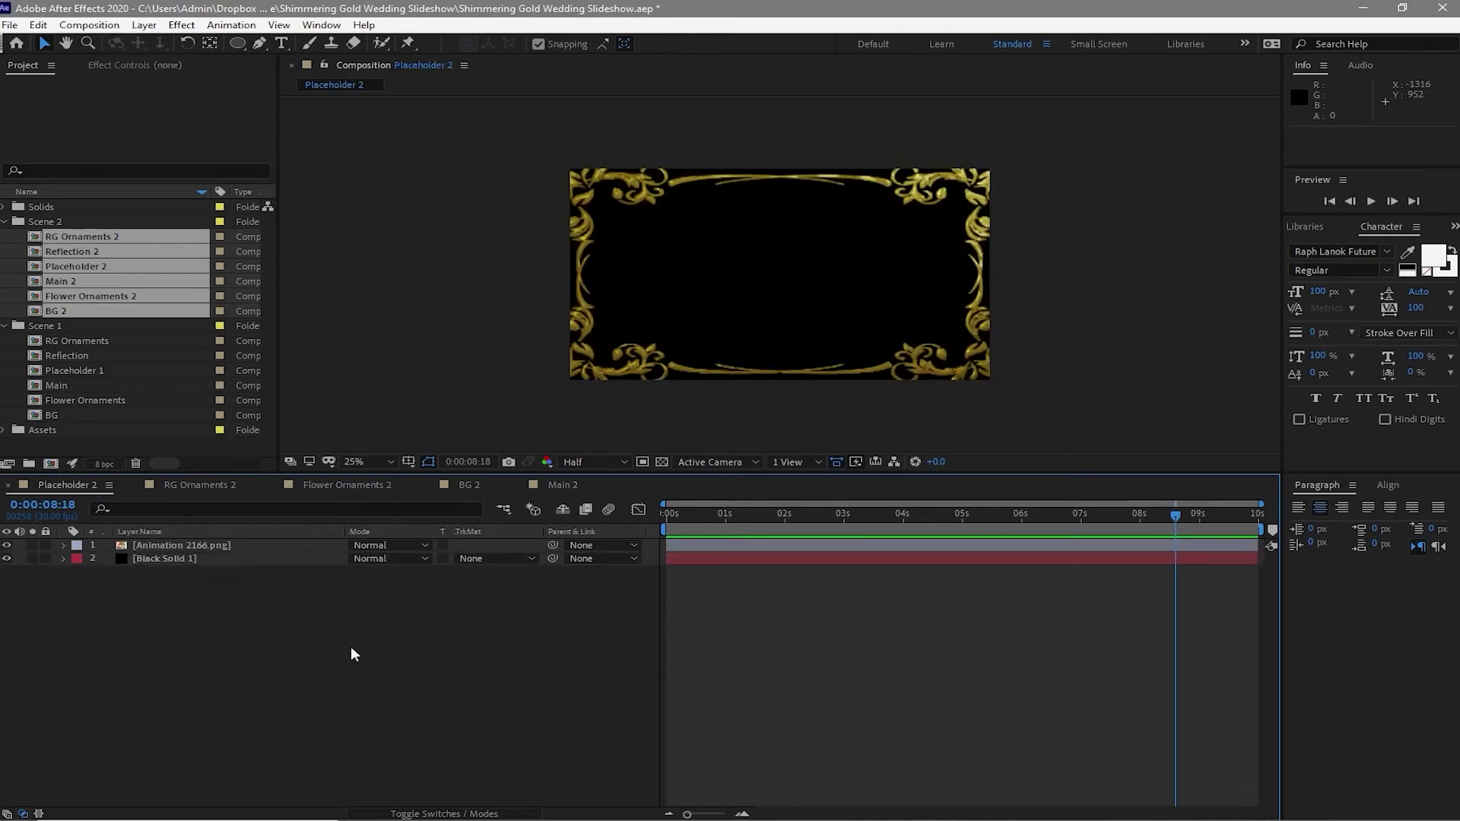
{"action": "left_click", "coordinate": [5, 221]}
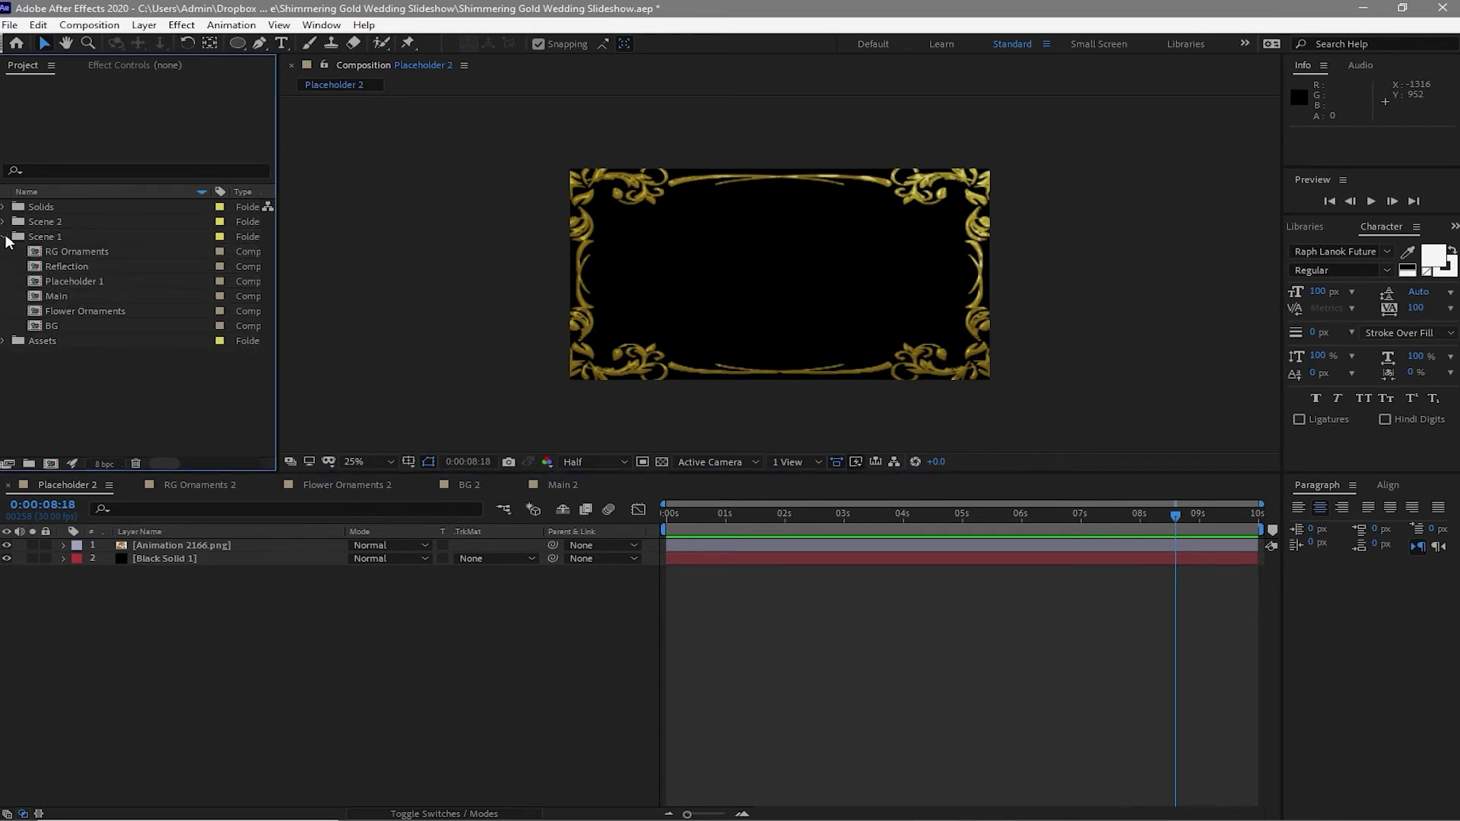
{"action": "left_click", "coordinate": [5, 236]}
{"action": "left_click", "coordinate": [5, 252]}
{"action": "left_click", "coordinate": [18, 267]}
{"action": "left_click", "coordinate": [36, 297]}
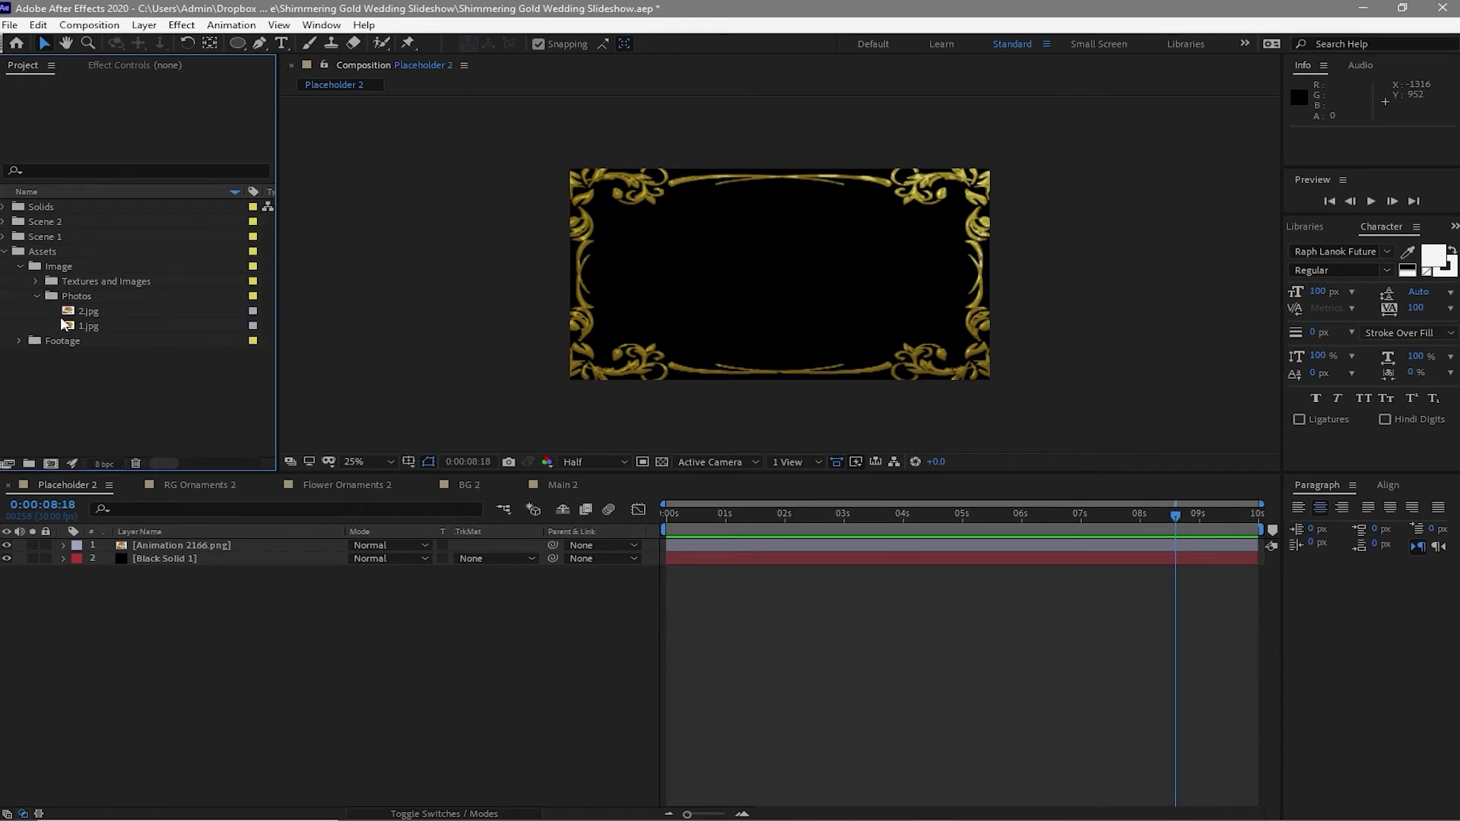
{"action": "left_click_drag", "start_coordinate": [68, 313], "coordinate": [133, 618]}
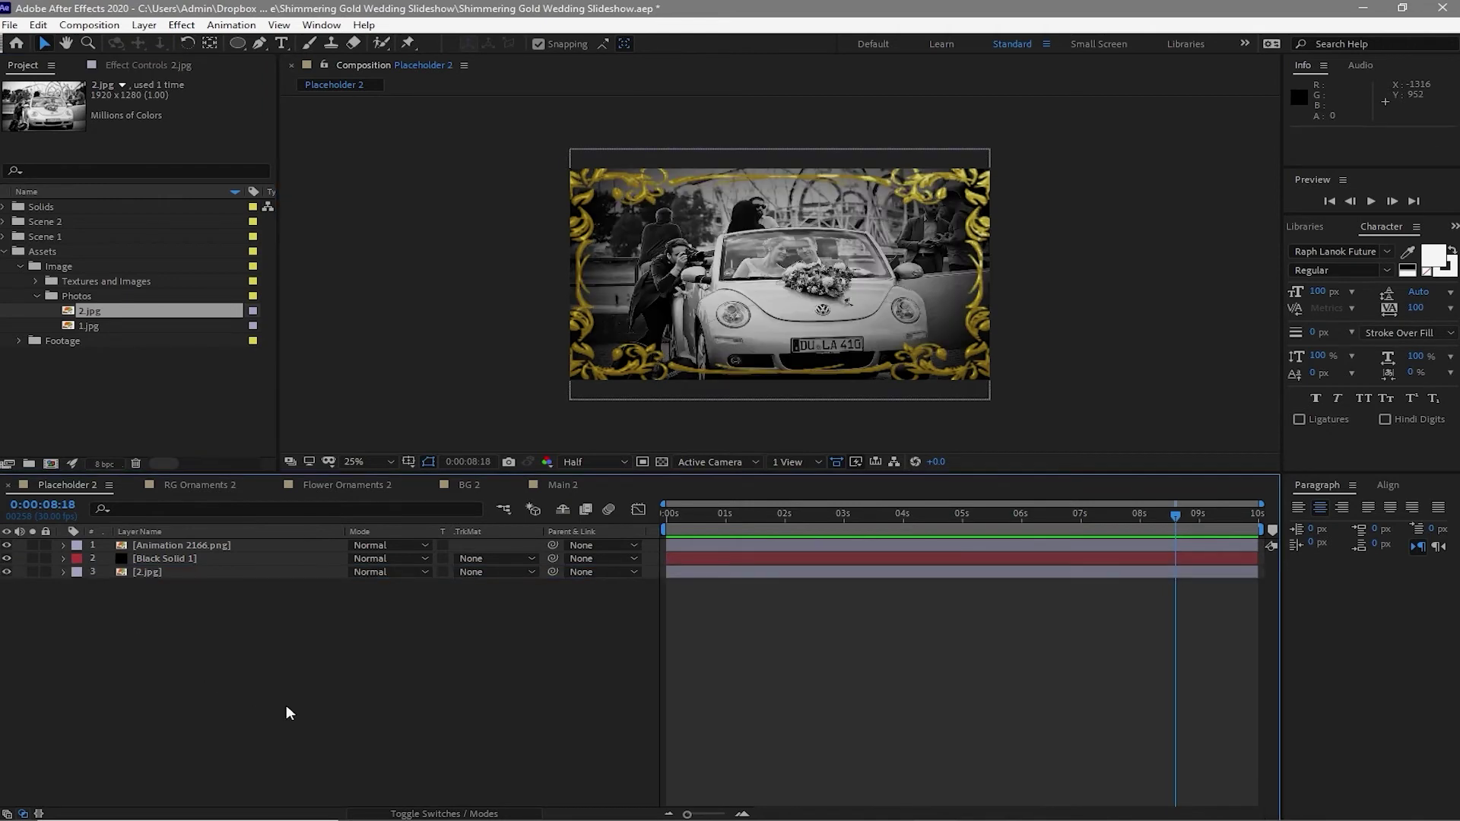
Replace the Happy Moments text in the RG Ornaments 2 composition with "Journey Starts".
{"action": "left_click", "coordinate": [205, 490]}
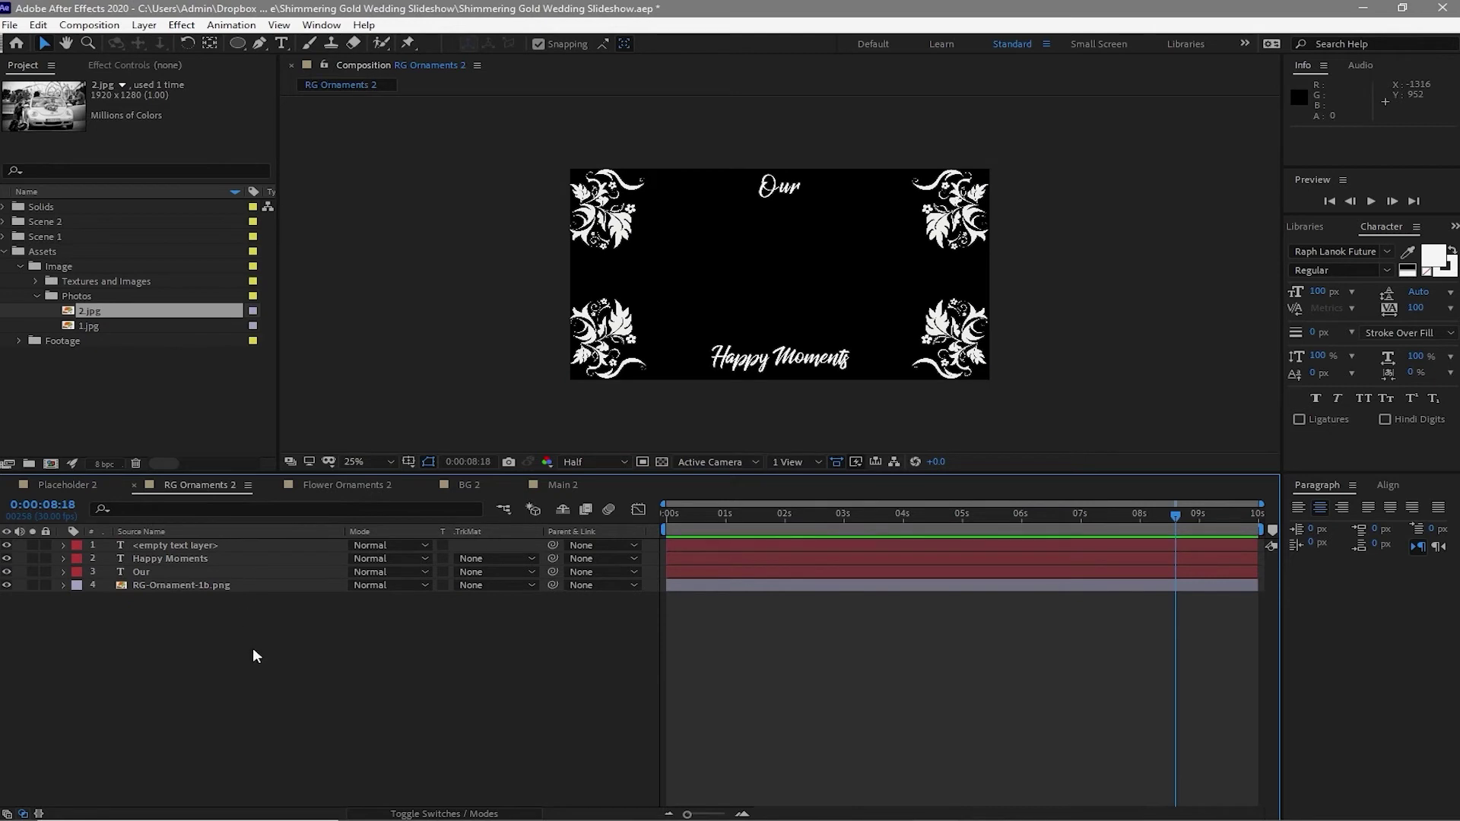
{"action": "left_click", "coordinate": [172, 546]}
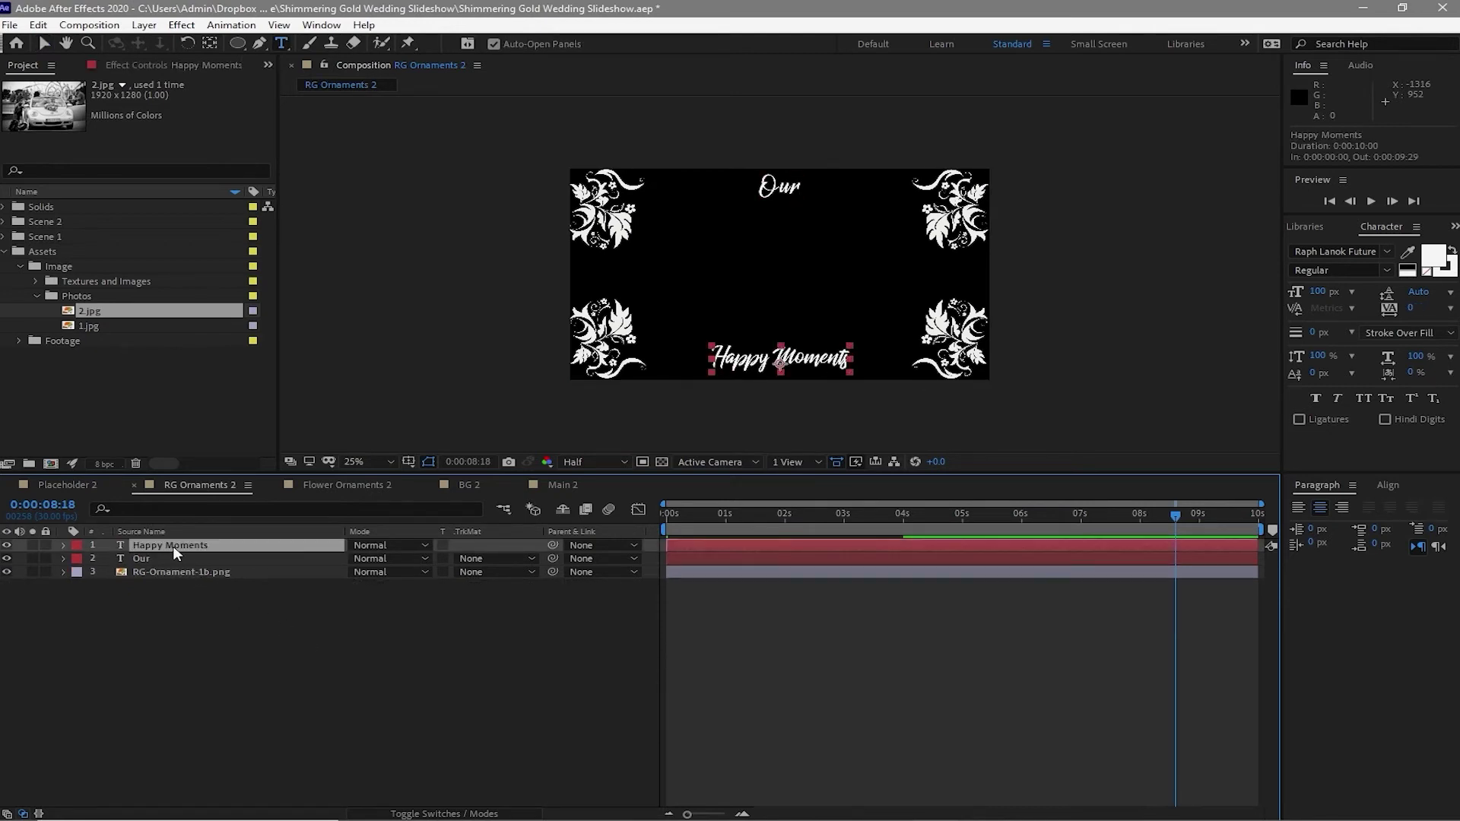
{"action": "double_click", "coordinate": [175, 546]}
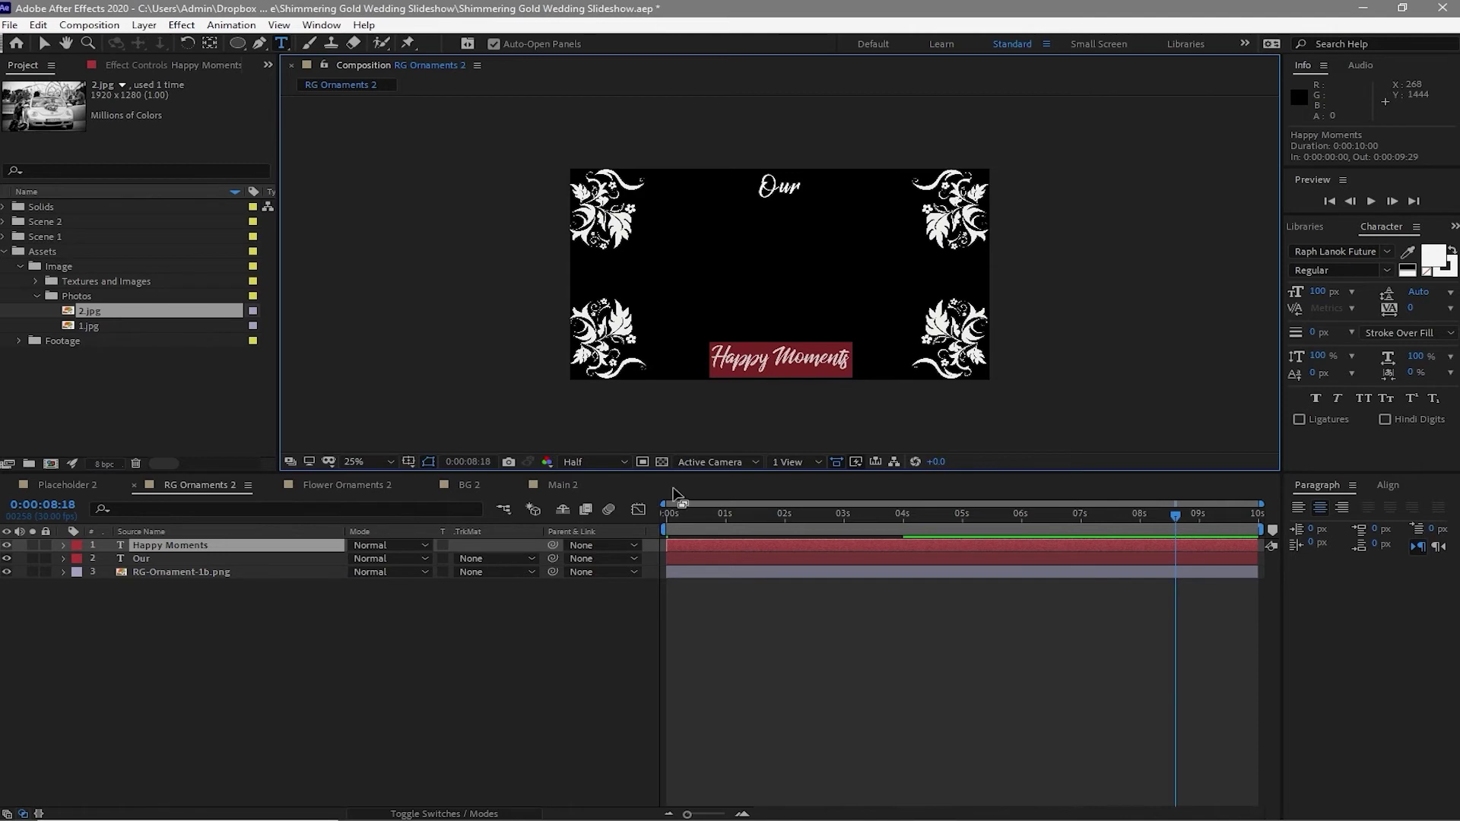
{"action": "type", "text": "Journe"}
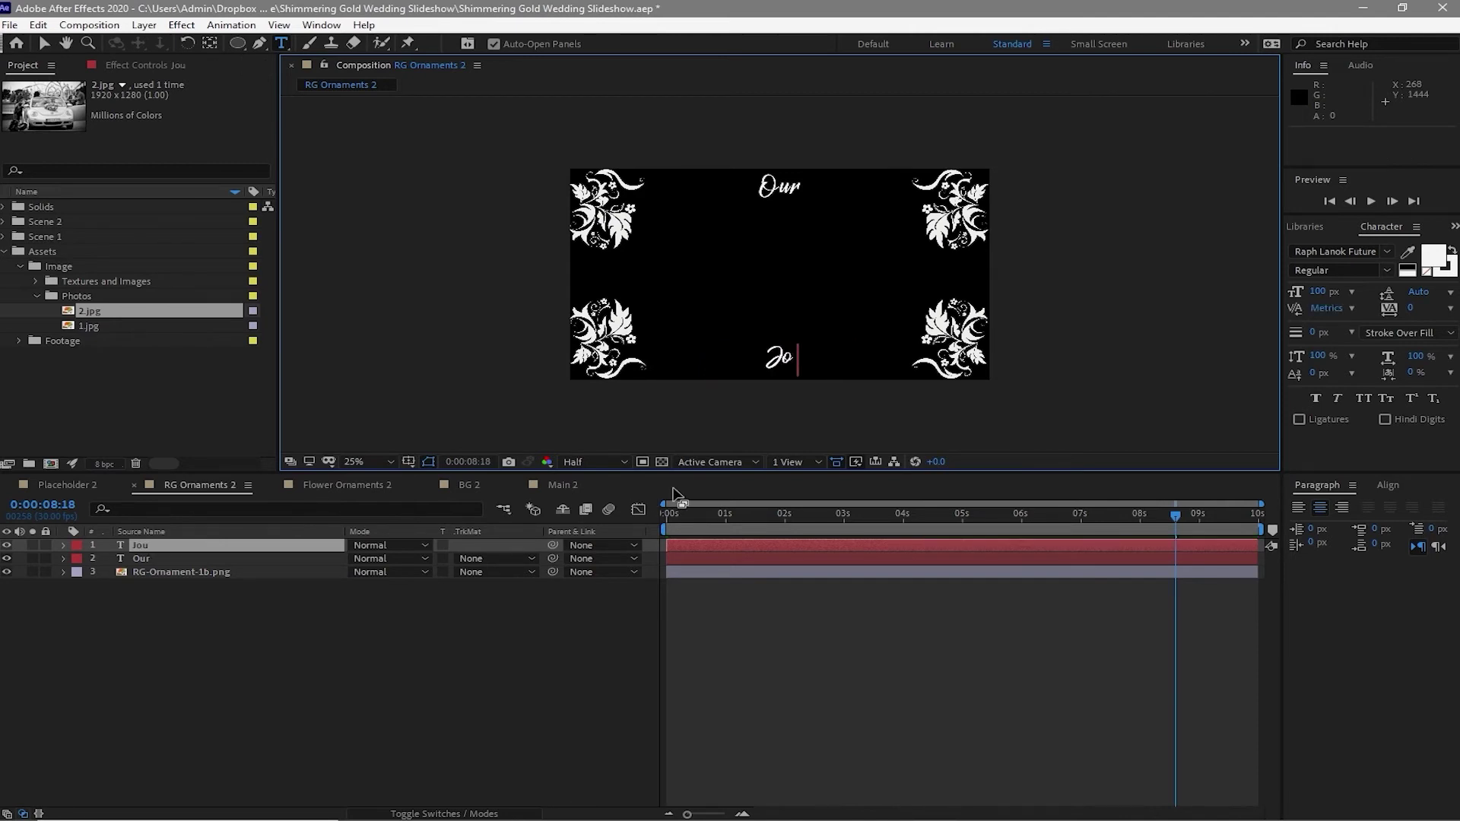
{"action": "type", "text": "y"}
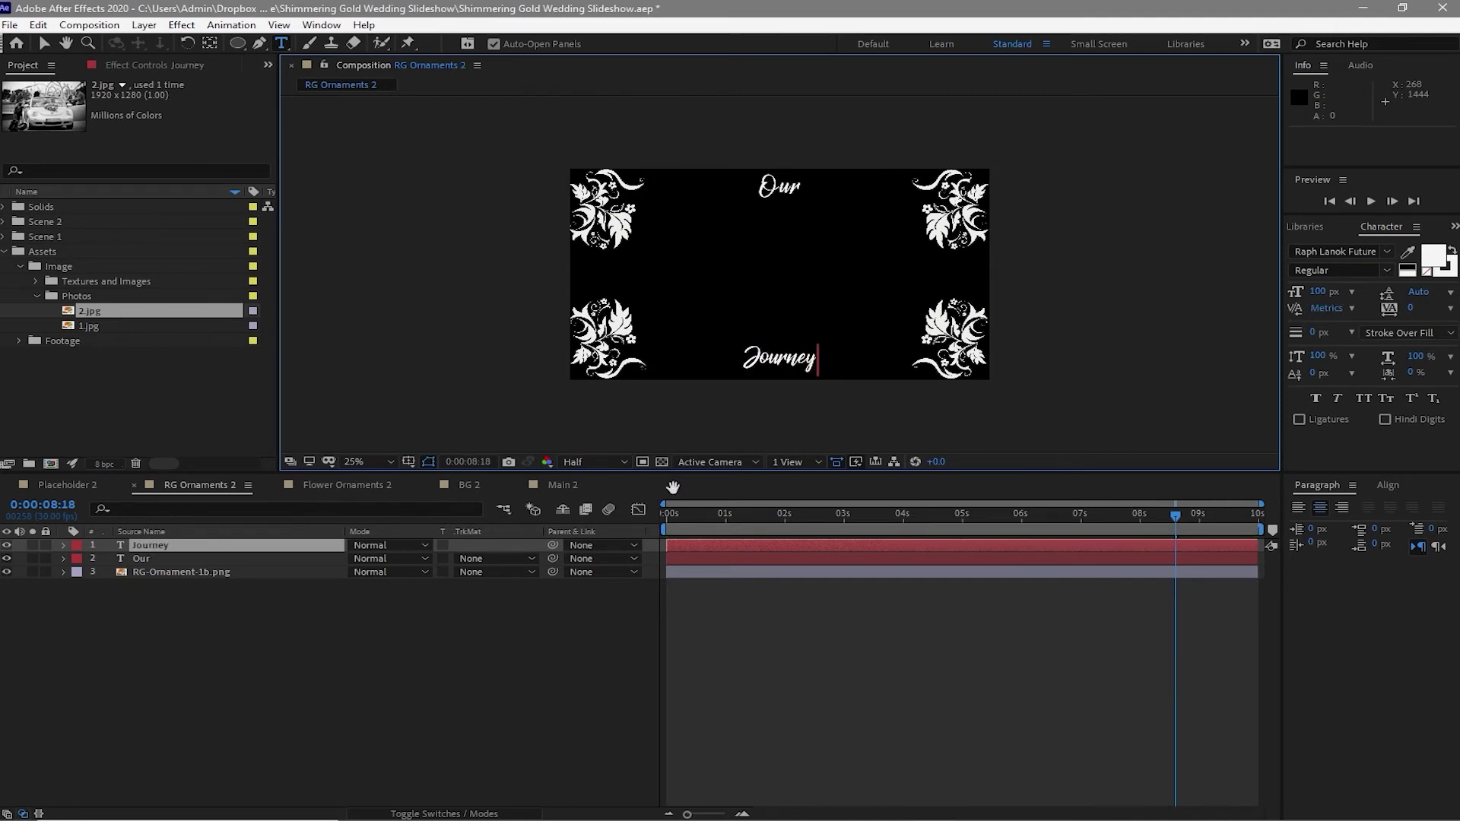
{"action": "type", "text": " Starts"}
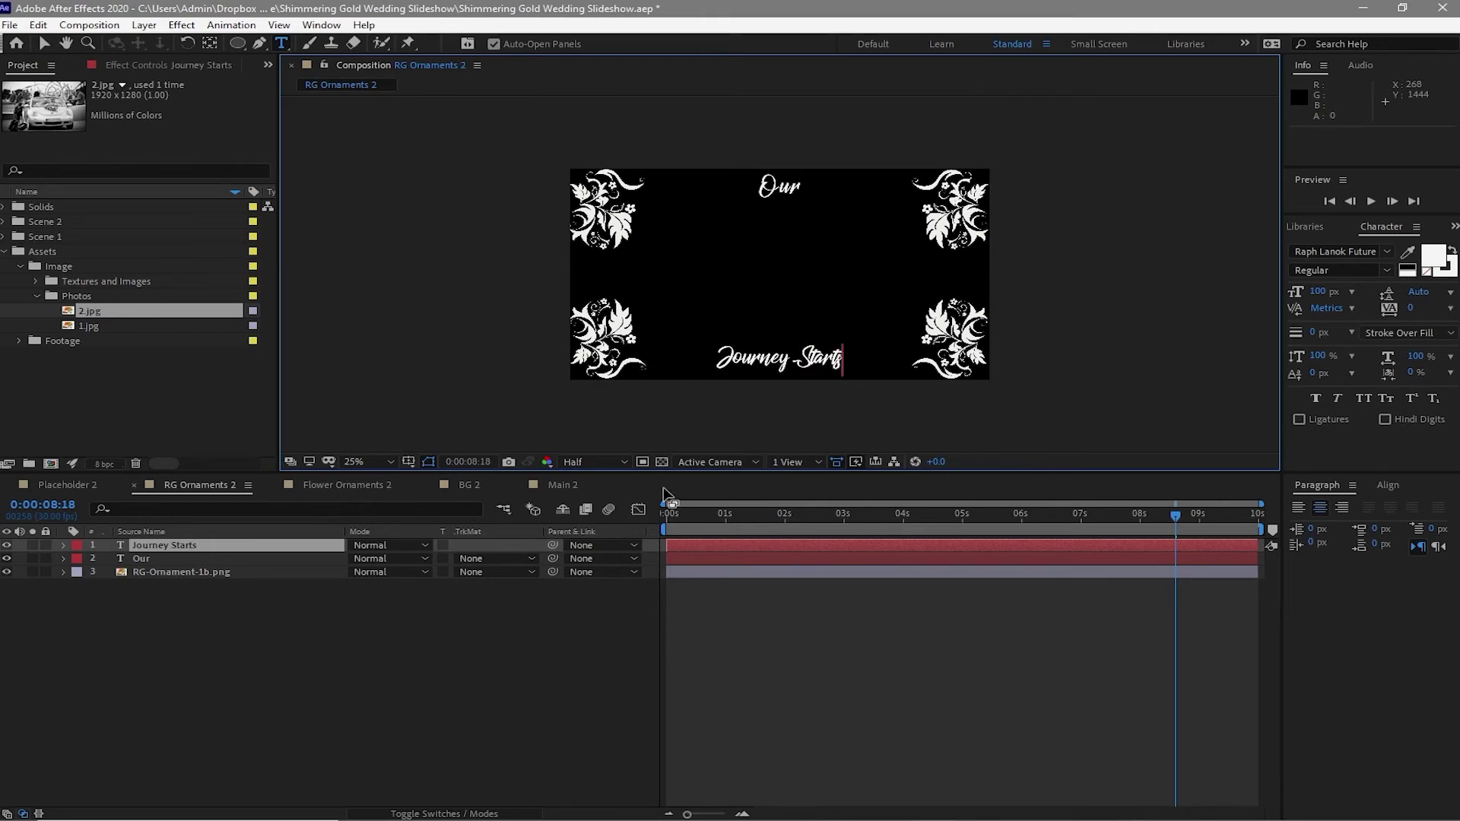
{"action": "key", "text": "Escape"}
{"action": "key", "text": "v"}
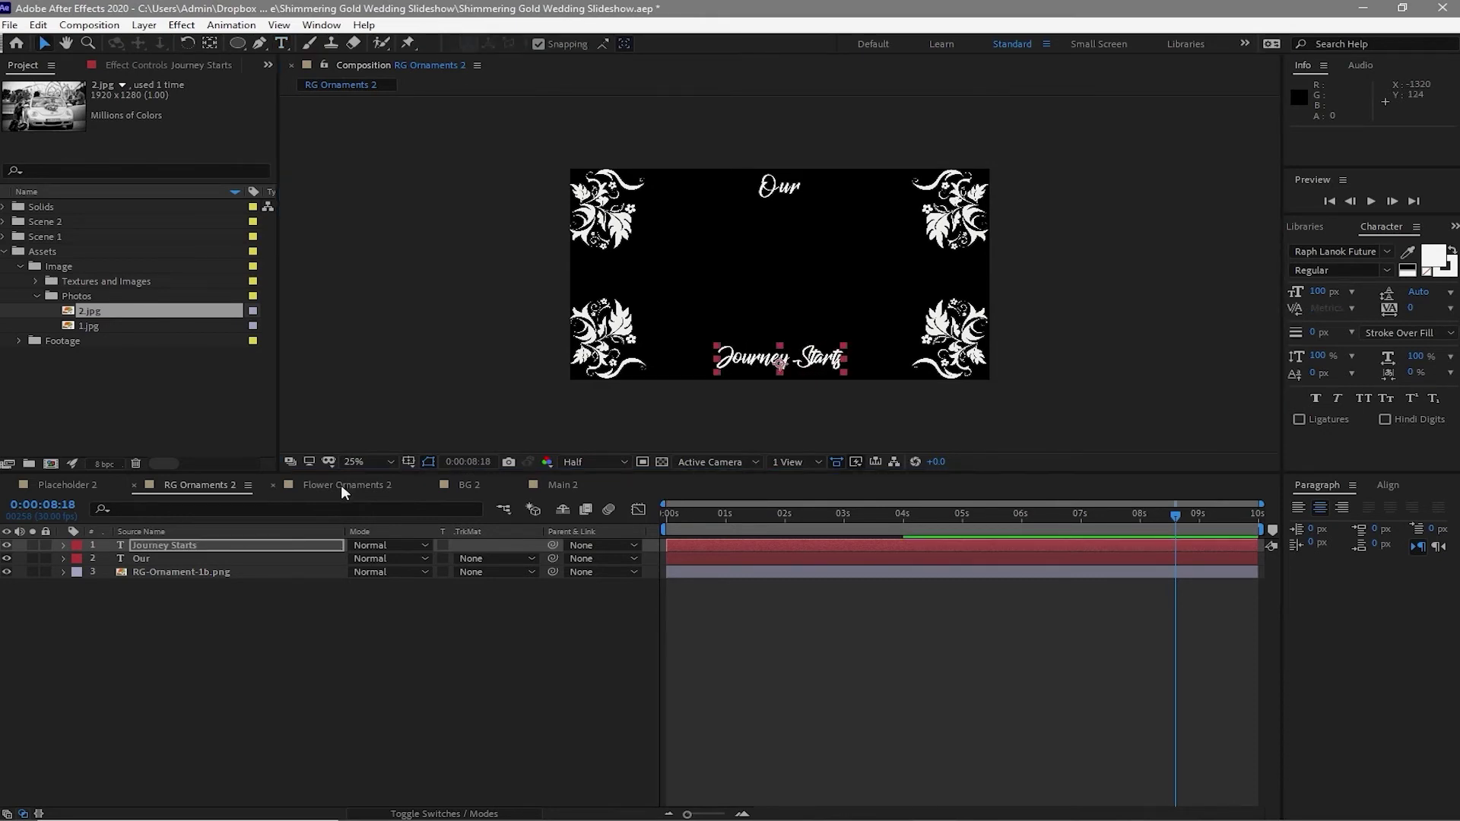
In Flower Ornaments 2, replace the RG Ornaments layer with RG Ornaments 2 and the Reflection layer with Reflection 2 from the Scene 2 folder.
{"action": "left_click", "coordinate": [340, 485]}
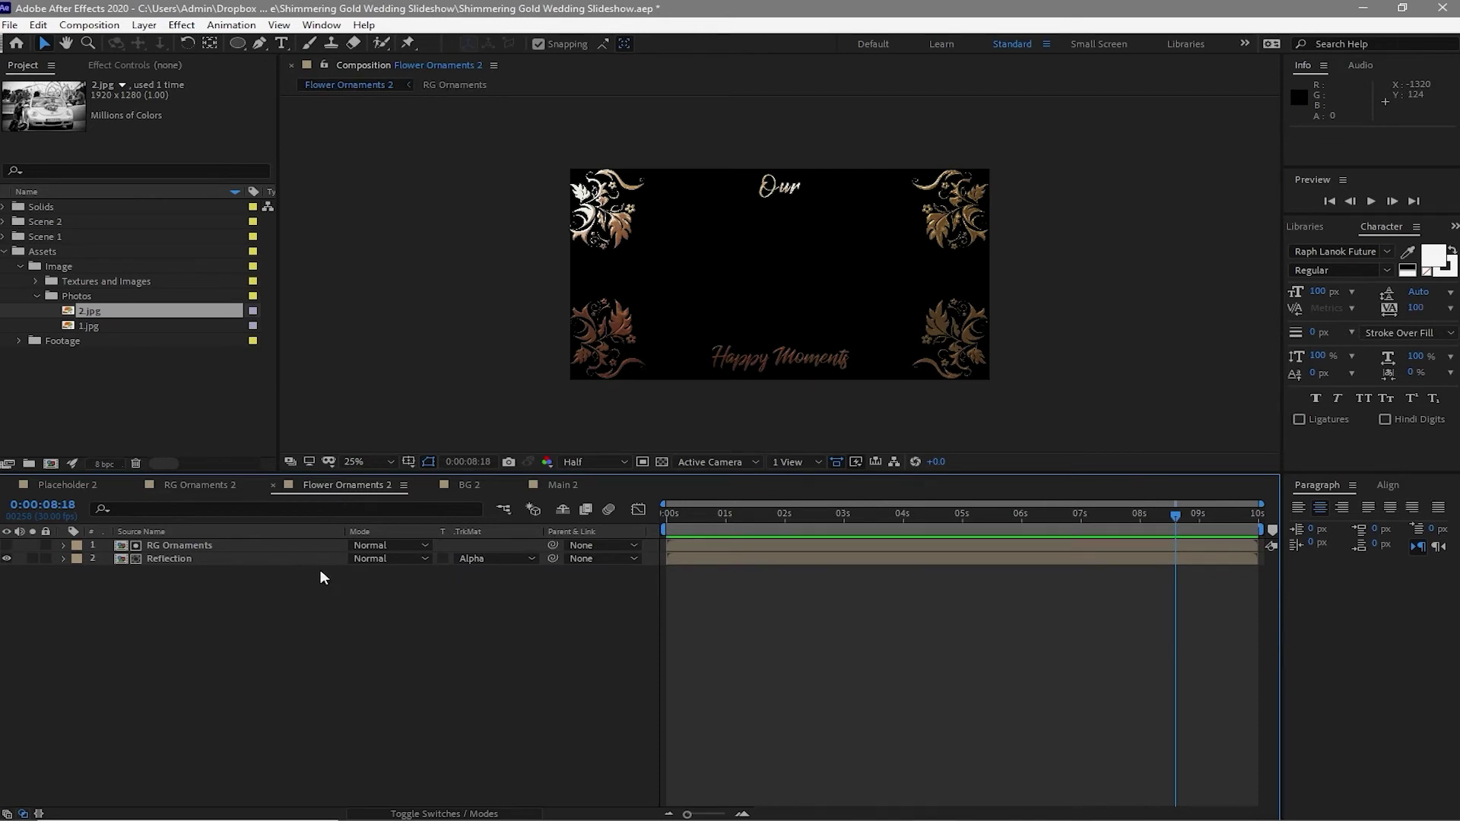
{"action": "left_click", "coordinate": [210, 547]}
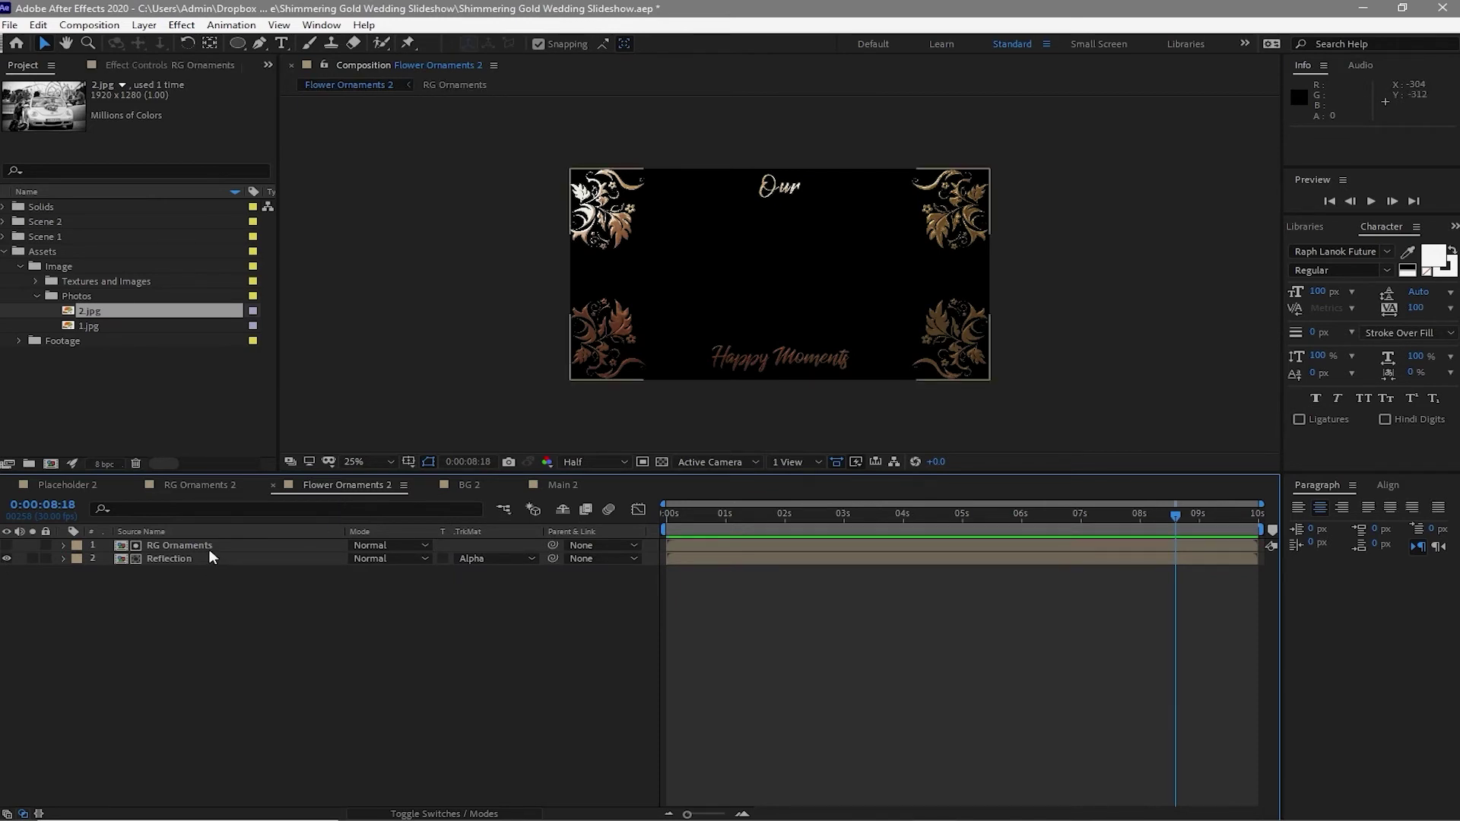
{"action": "left_click", "coordinate": [213, 545]}
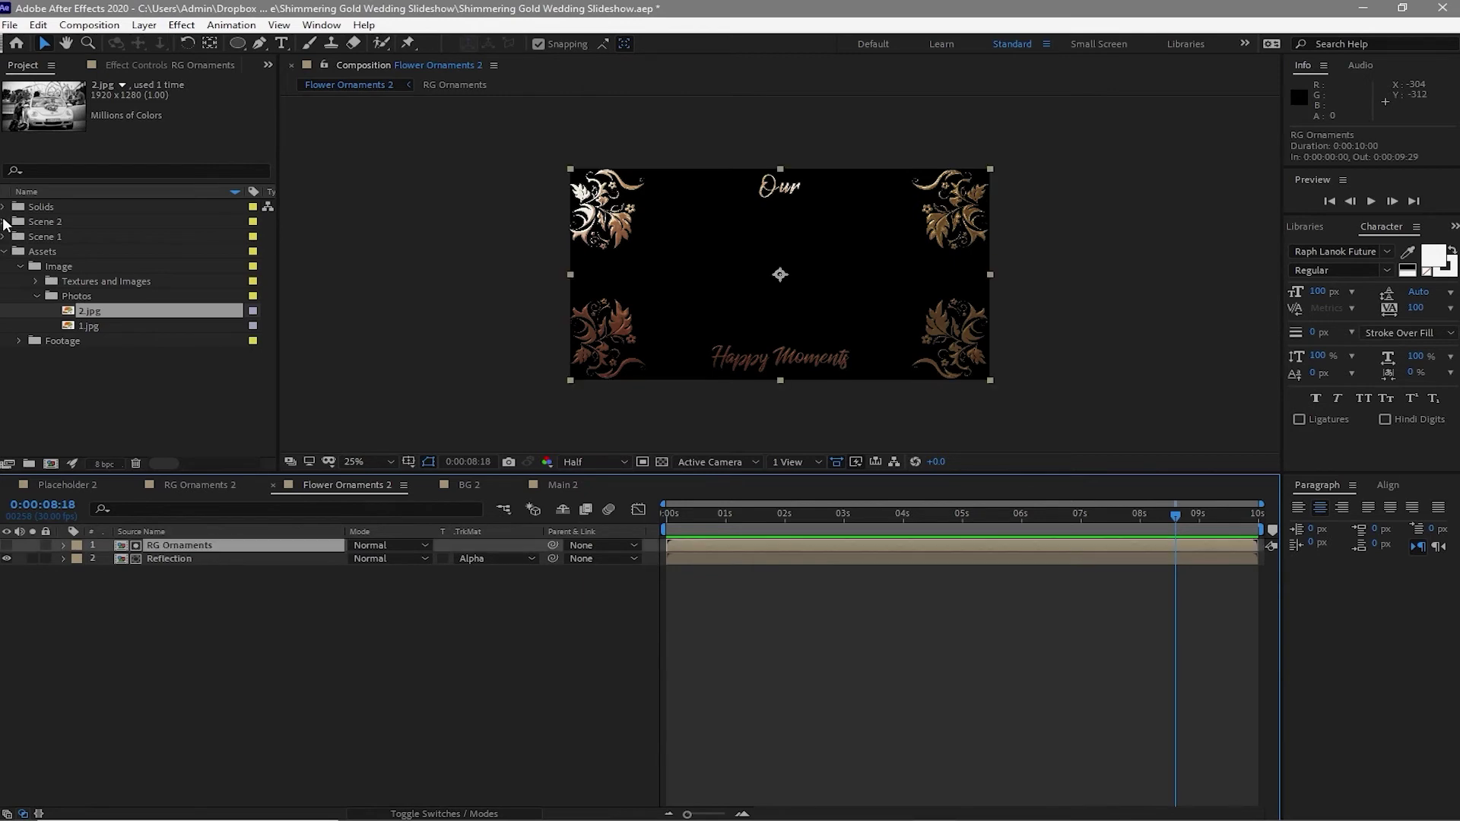
{"action": "left_click", "coordinate": [3, 221]}
{"action": "left_click_drag", "start_coordinate": [80, 236], "coordinate": [190, 560]}
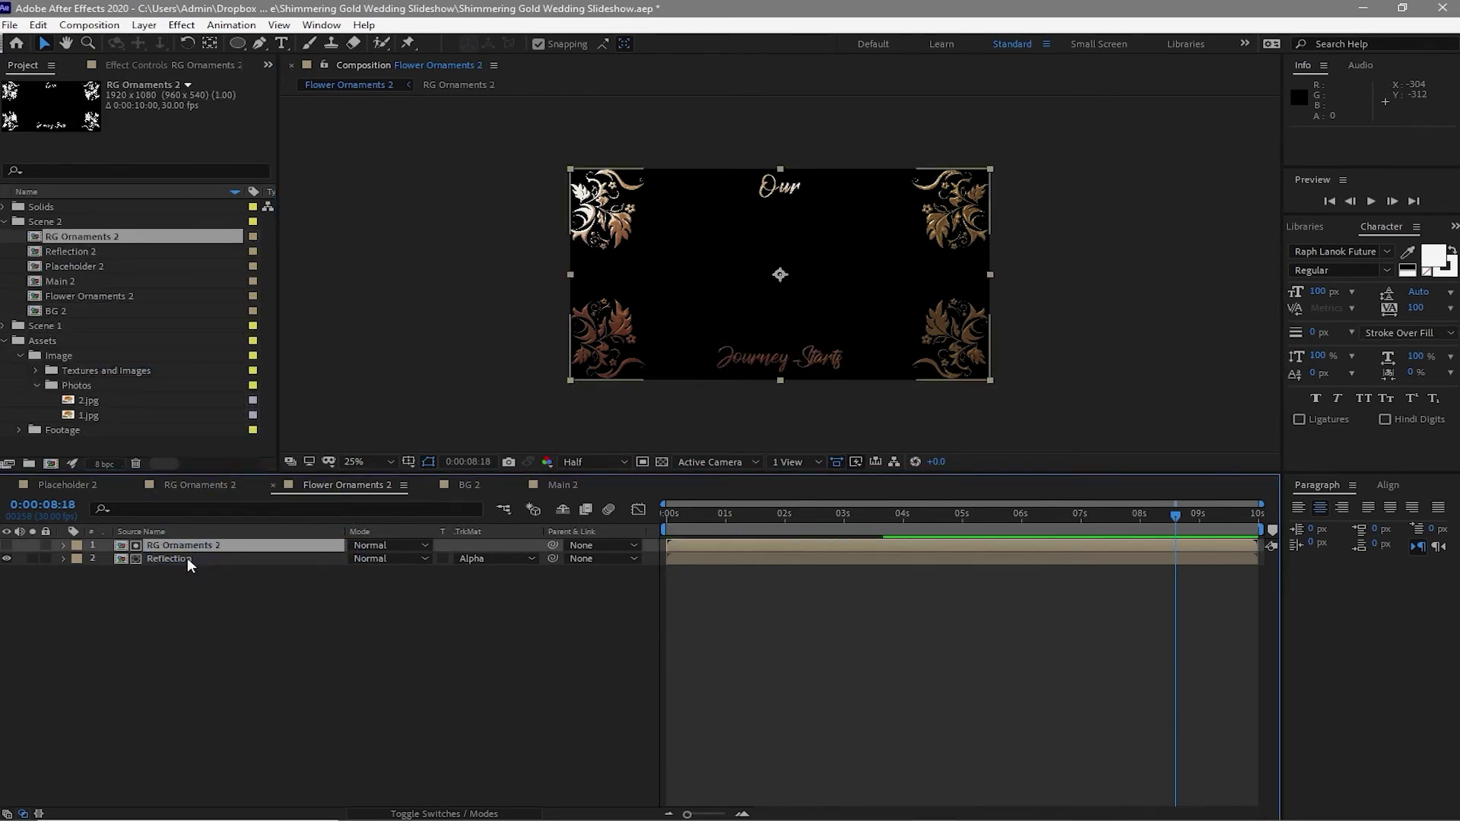
{"action": "left_click", "coordinate": [187, 559]}
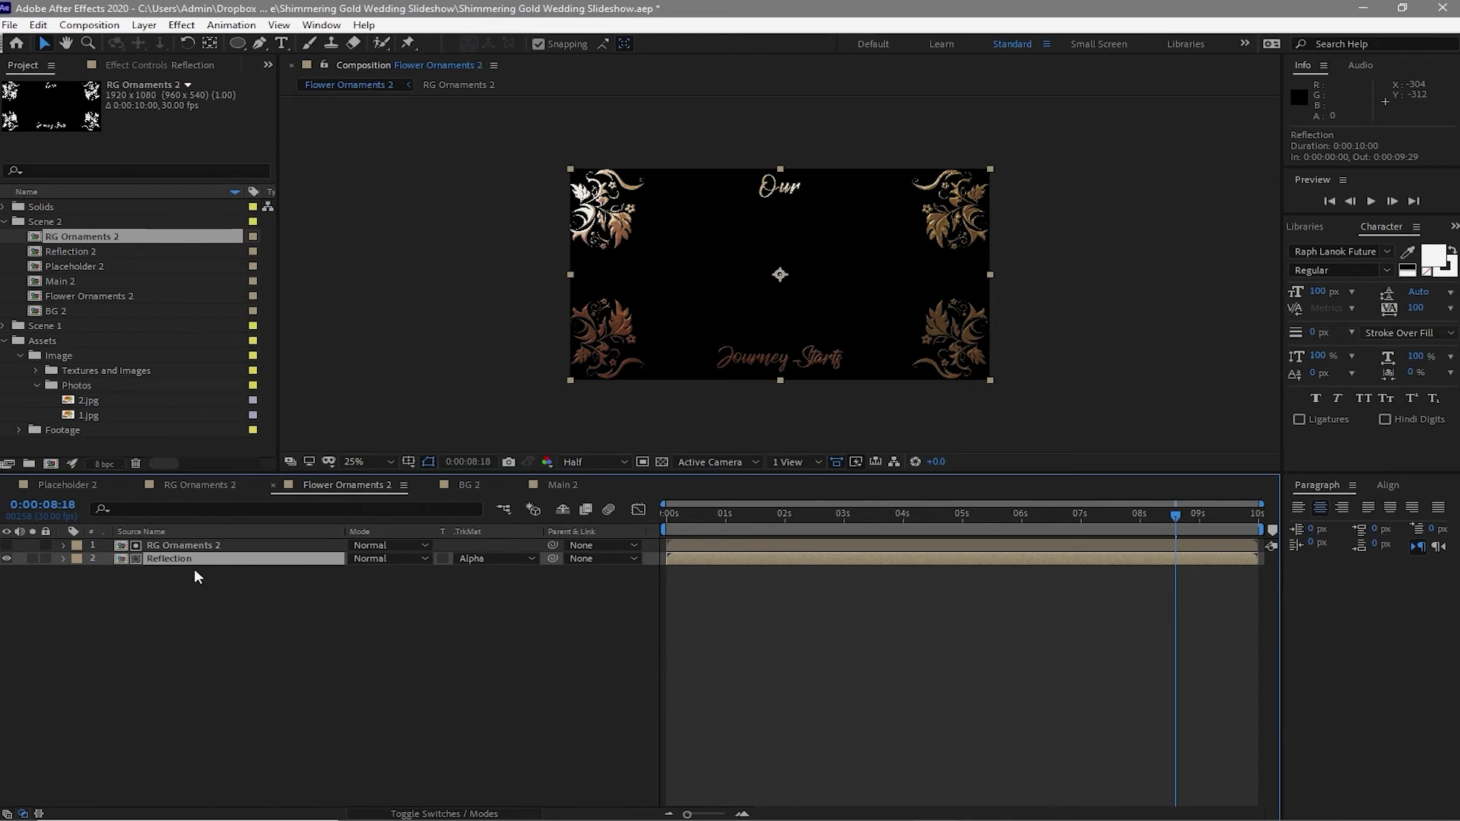
{"action": "left_click", "coordinate": [52, 286]}
{"action": "left_click_drag", "start_coordinate": [67, 252], "coordinate": [219, 576]}
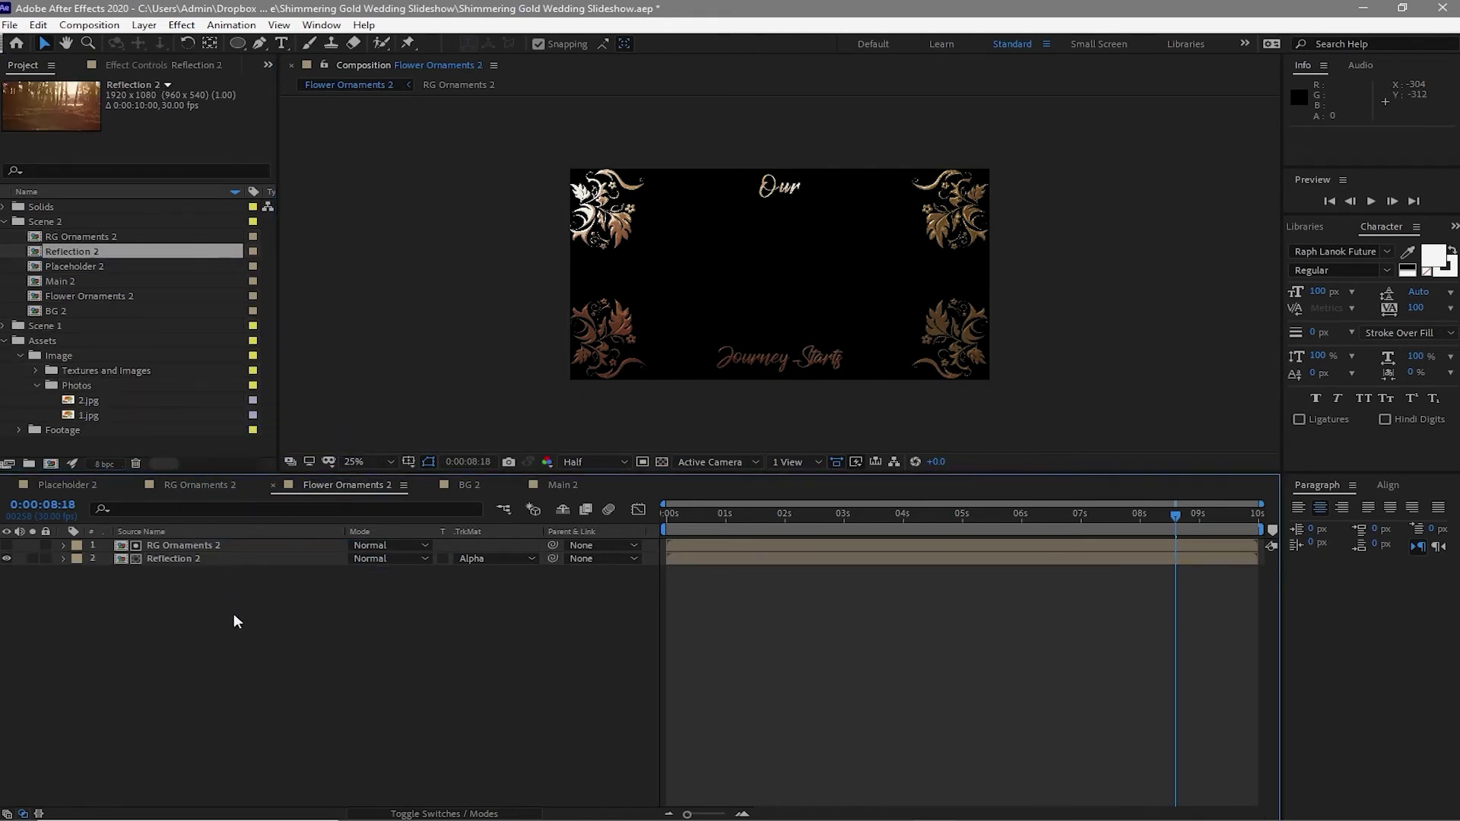
In the BG 2 composition, replace the Flower Ornaments layer with Flower Ornaments 2.
{"action": "left_click", "coordinate": [467, 488]}
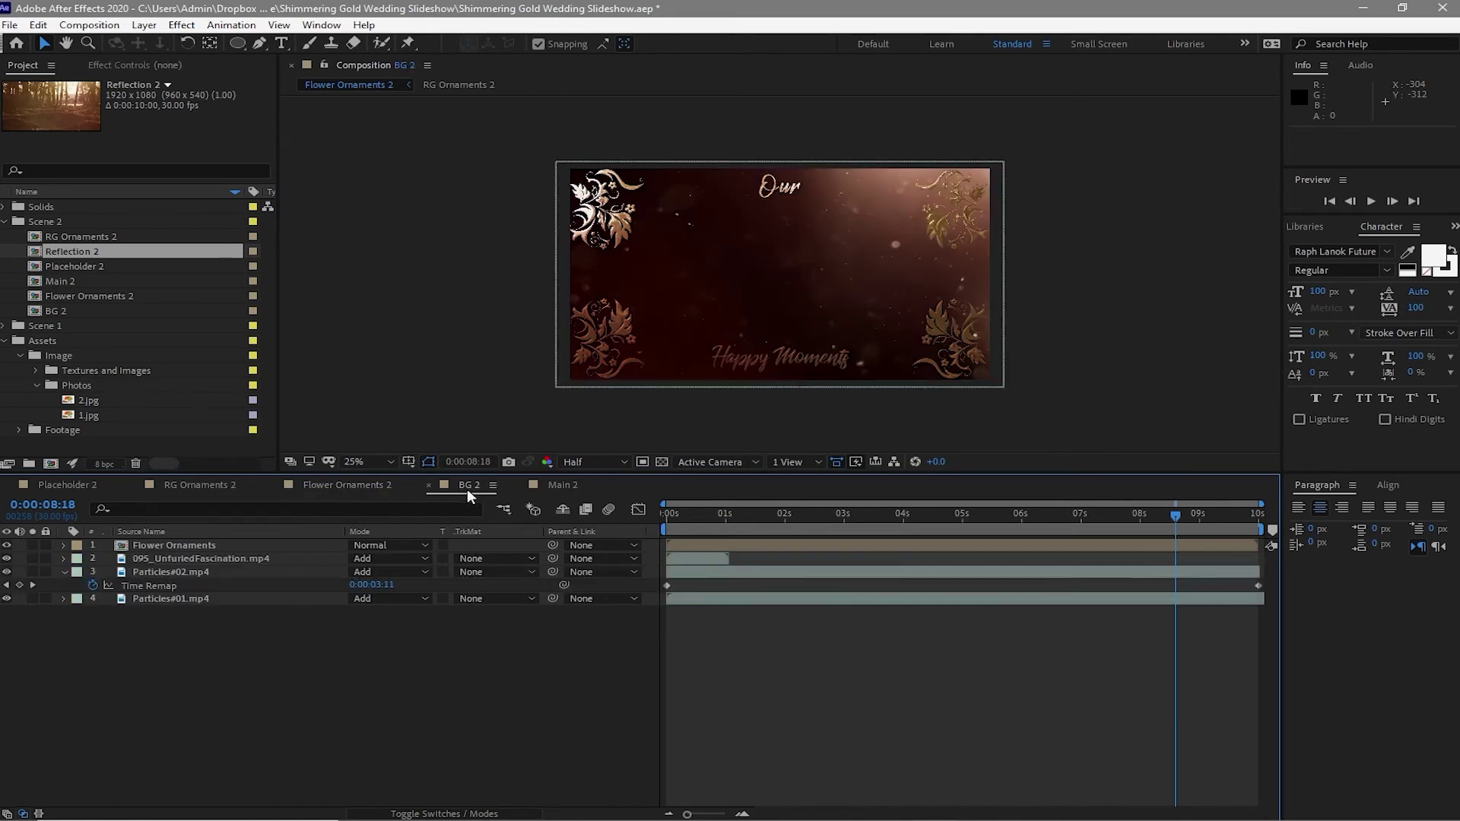
{"action": "left_click", "coordinate": [214, 547]}
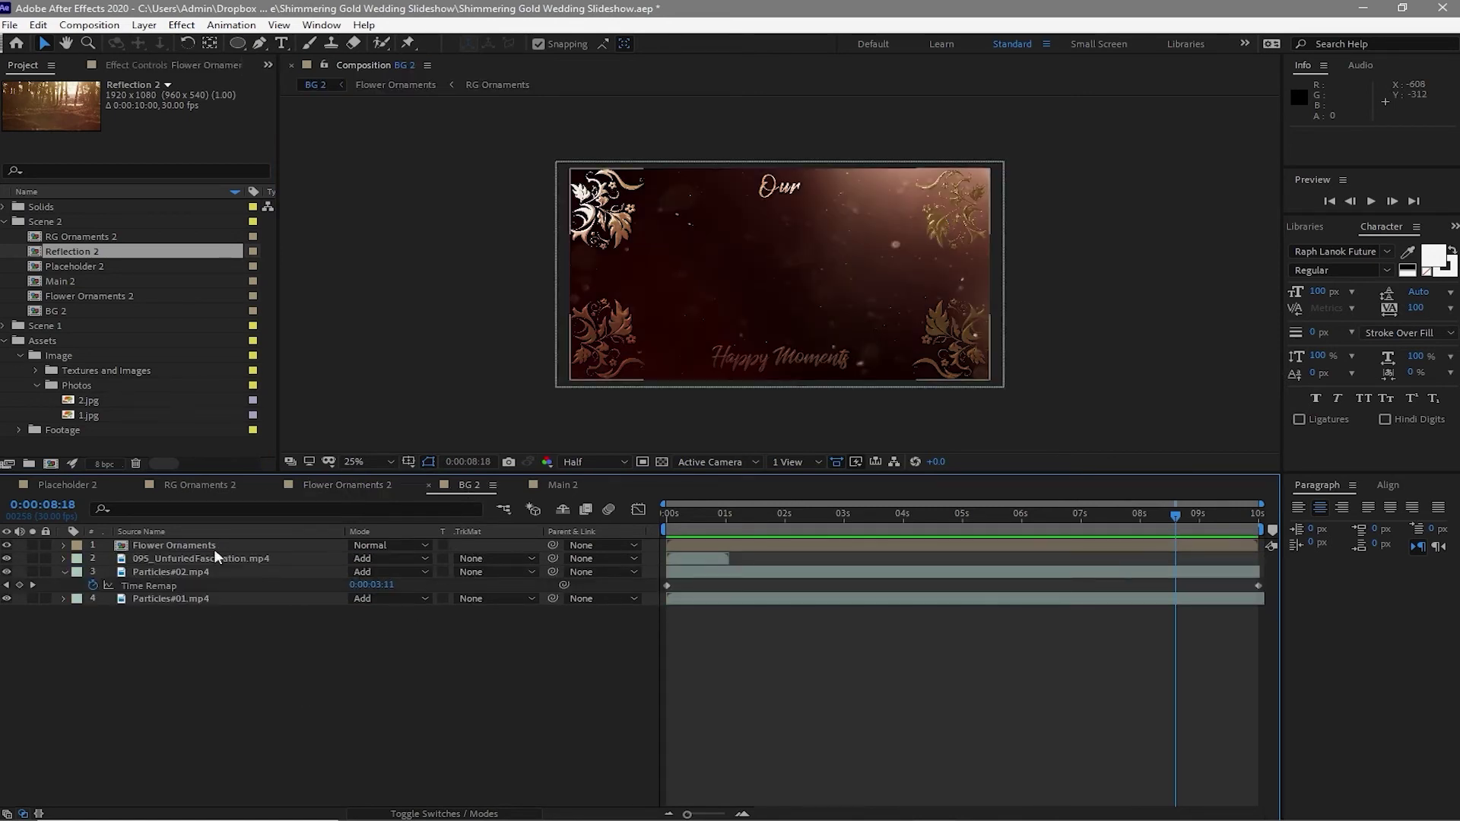
{"action": "left_click", "coordinate": [213, 550]}
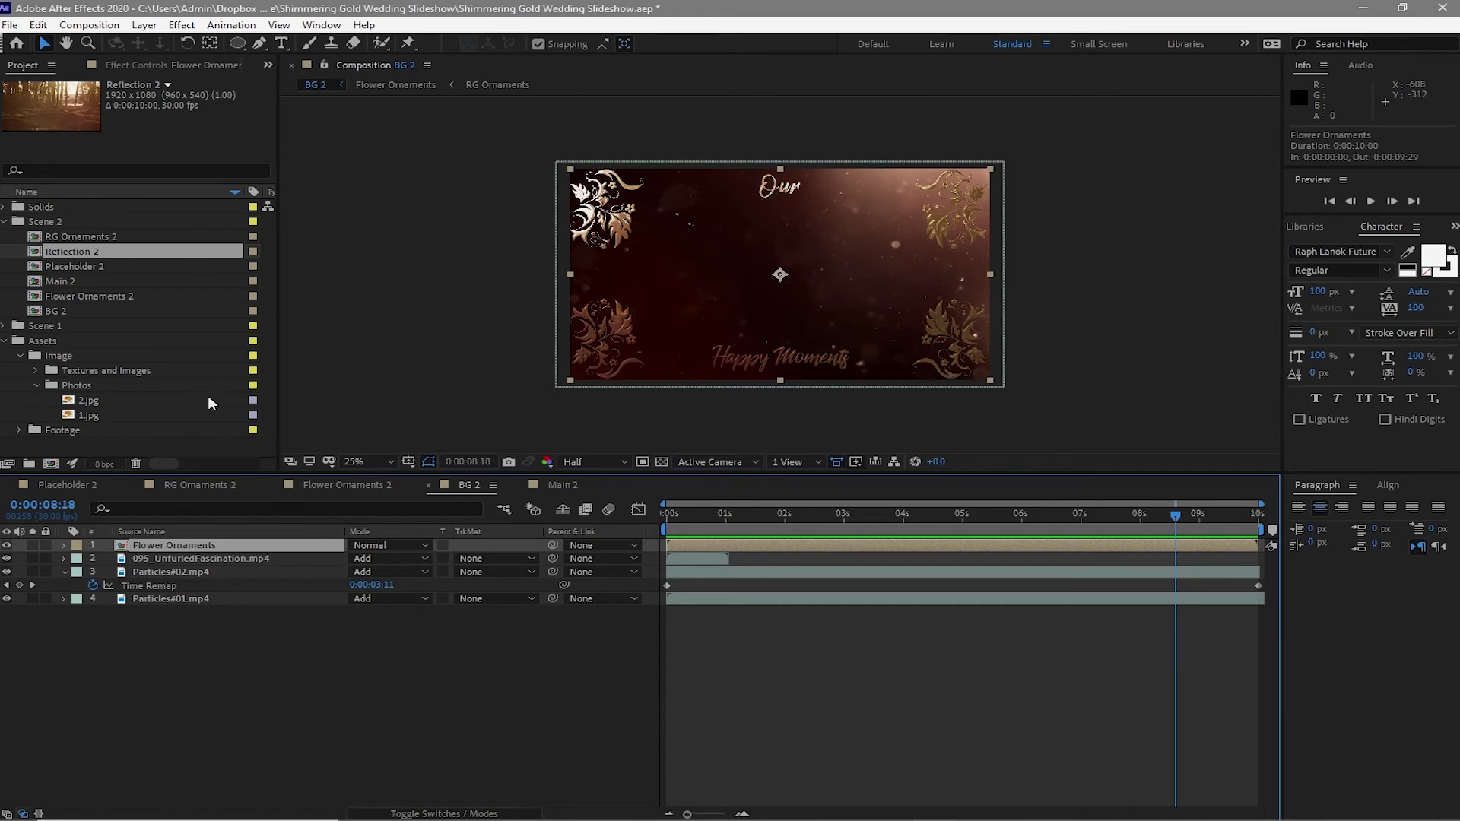
{"action": "left_click_drag", "start_coordinate": [118, 297], "coordinate": [219, 549]}
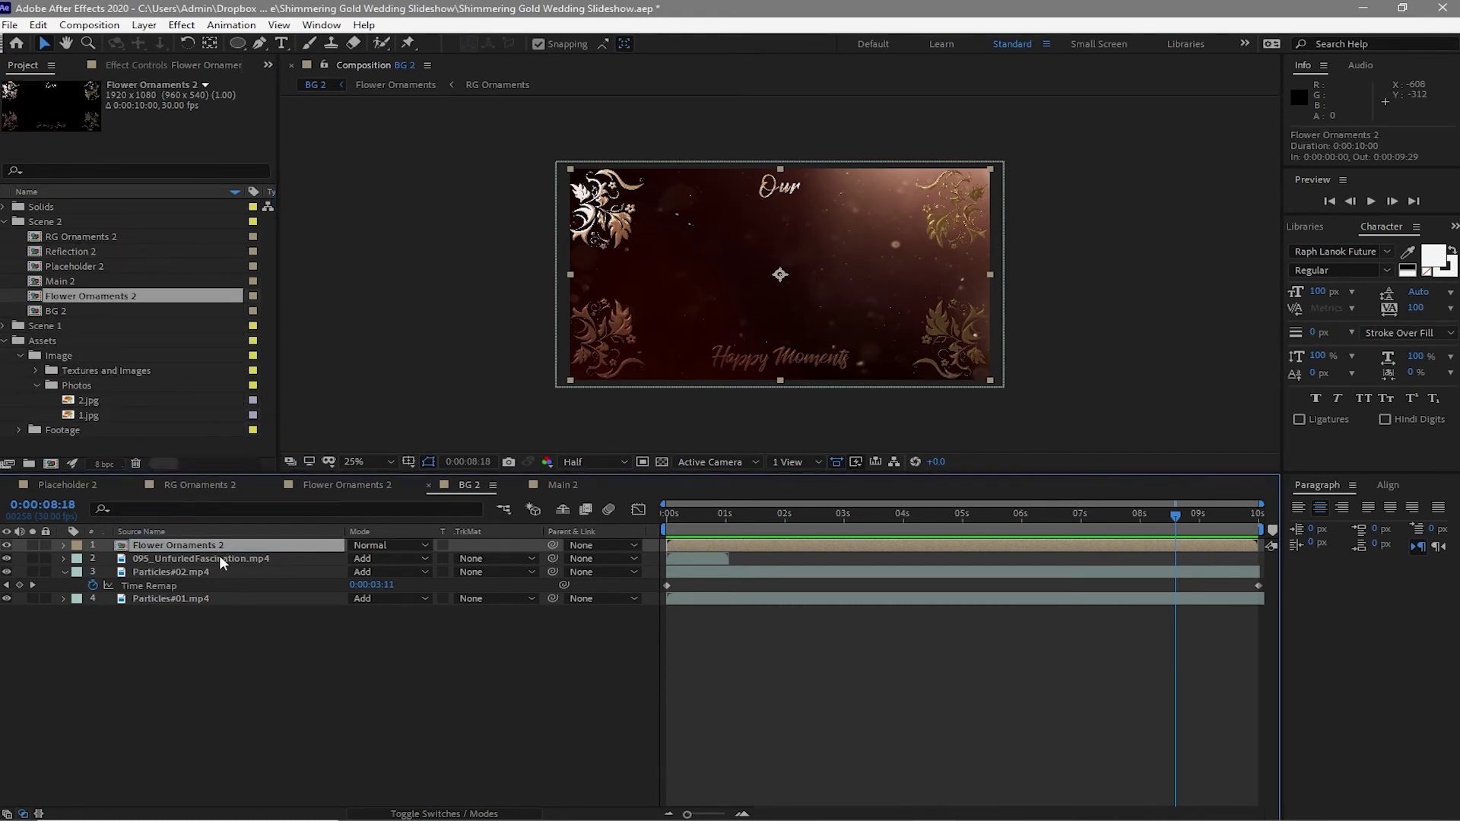
In the Main 2 composition, replace the BG layer with BG 2 and the Placeholder 1 layer with Placeholder 2.
{"action": "left_click", "coordinate": [562, 486]}
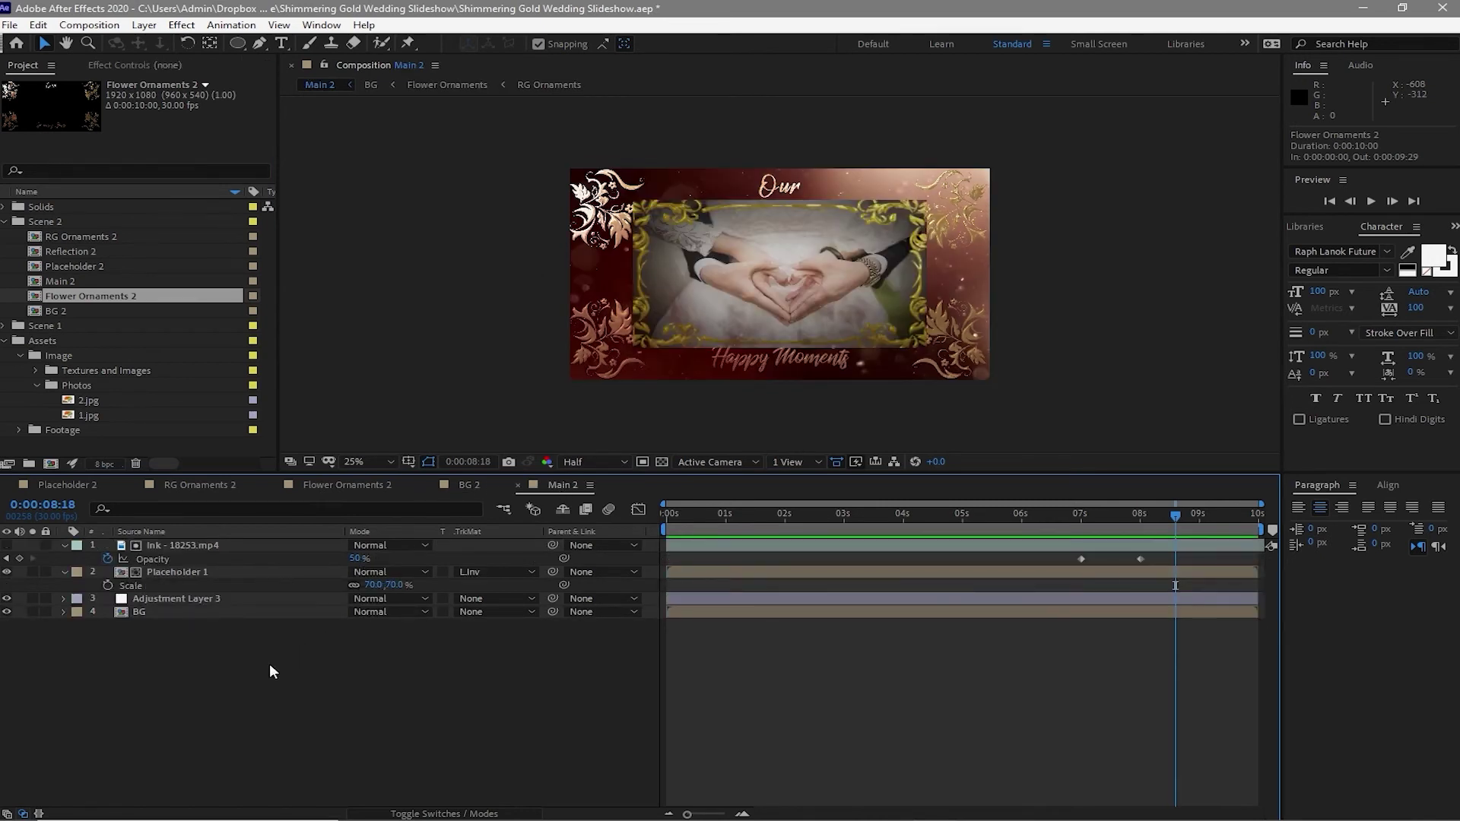
{"action": "left_click", "coordinate": [234, 616]}
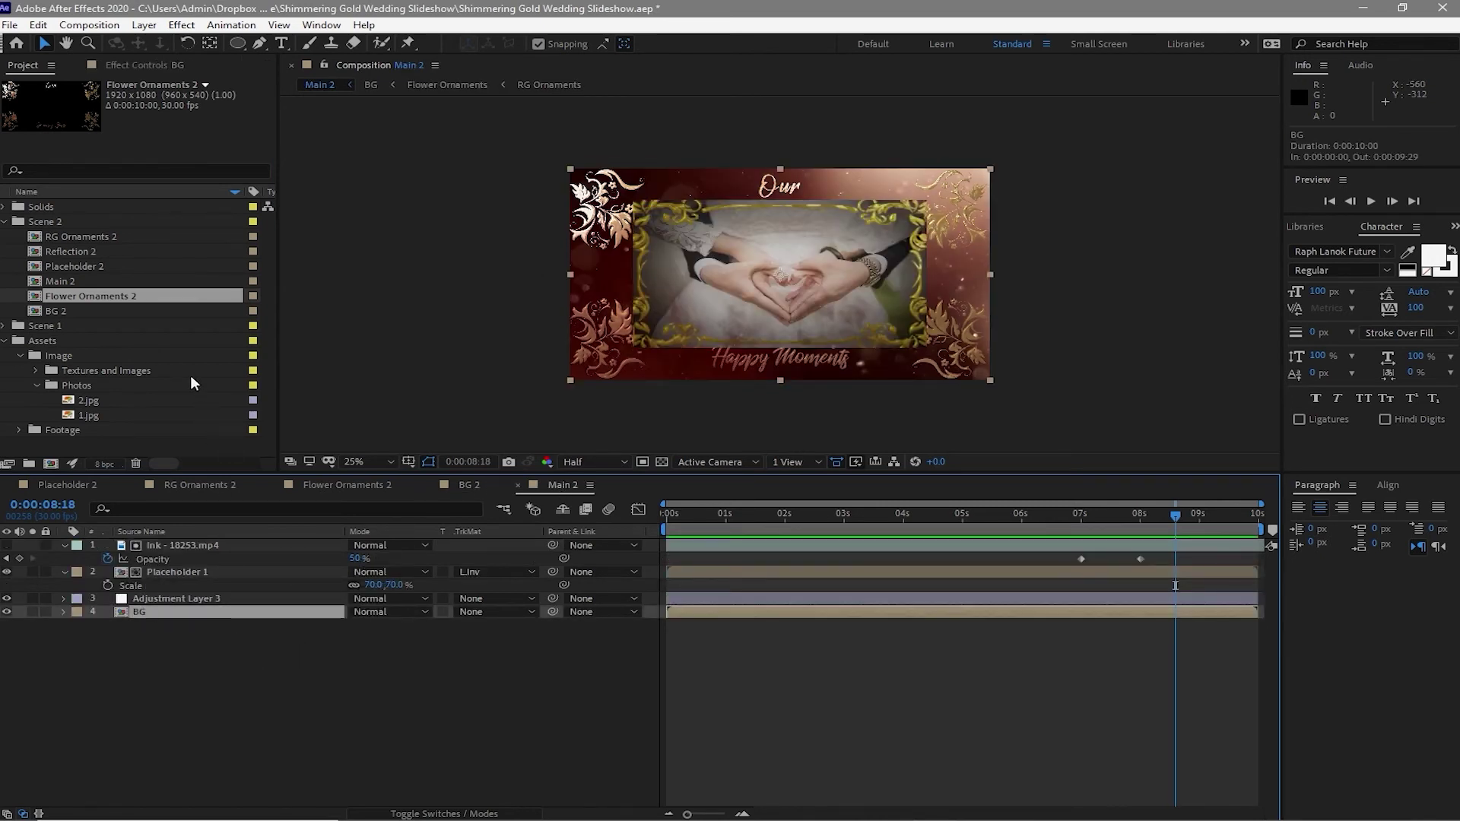
{"action": "left_click_drag", "start_coordinate": [131, 308], "coordinate": [180, 617]}
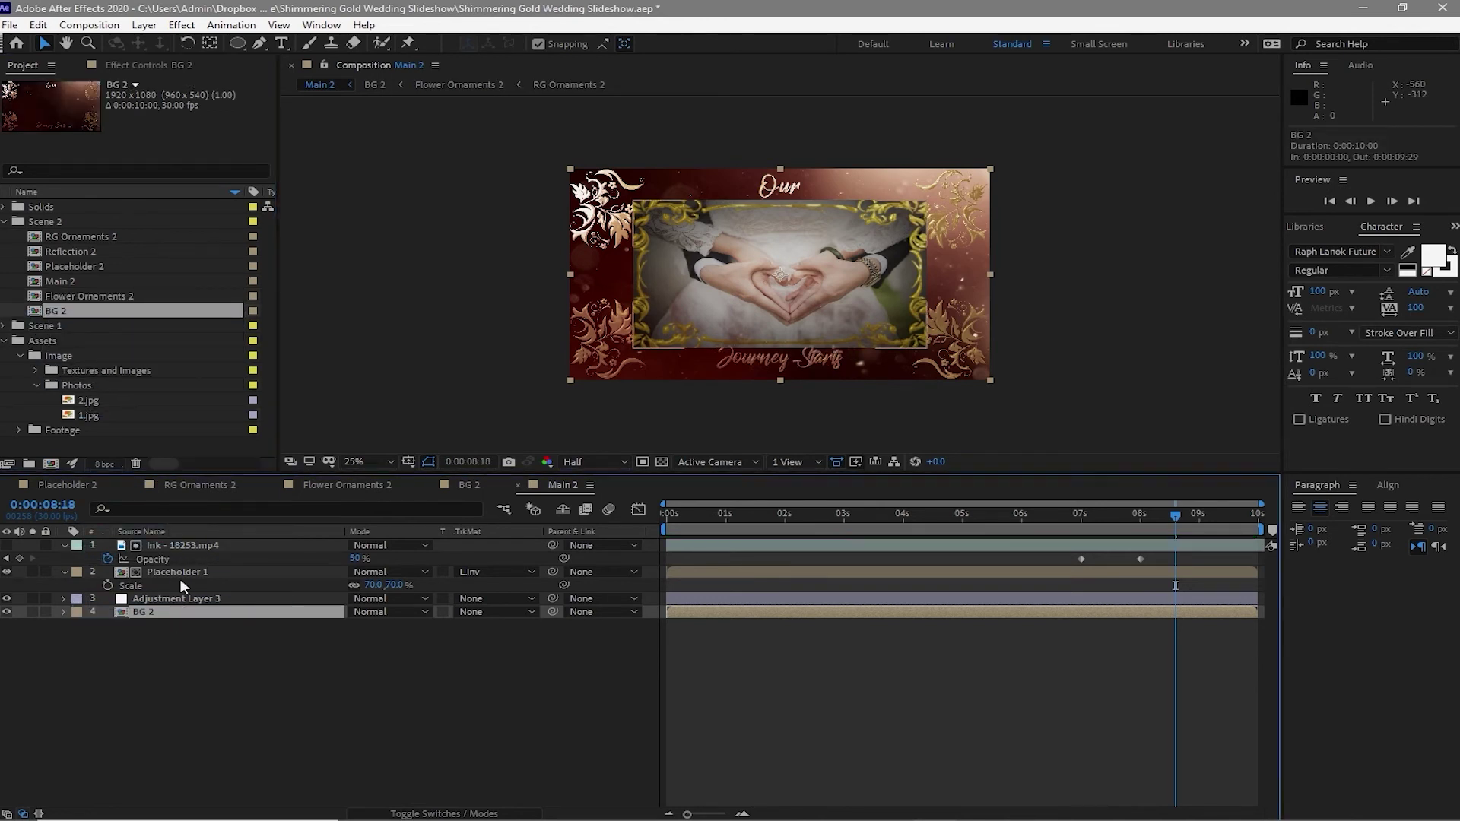
{"action": "left_click", "coordinate": [181, 573]}
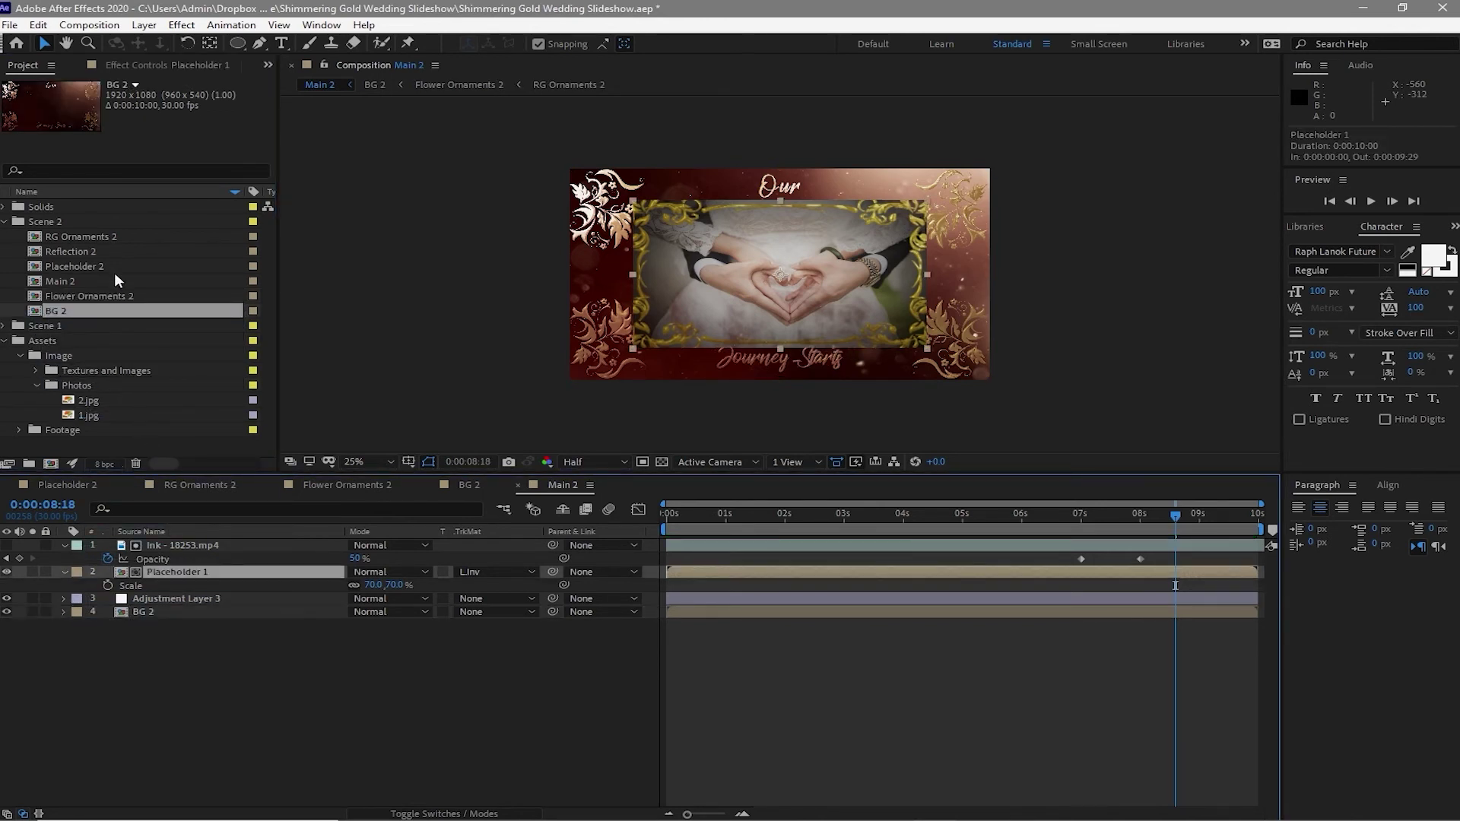
{"action": "left_click_drag", "start_coordinate": [111, 261], "coordinate": [156, 578]}
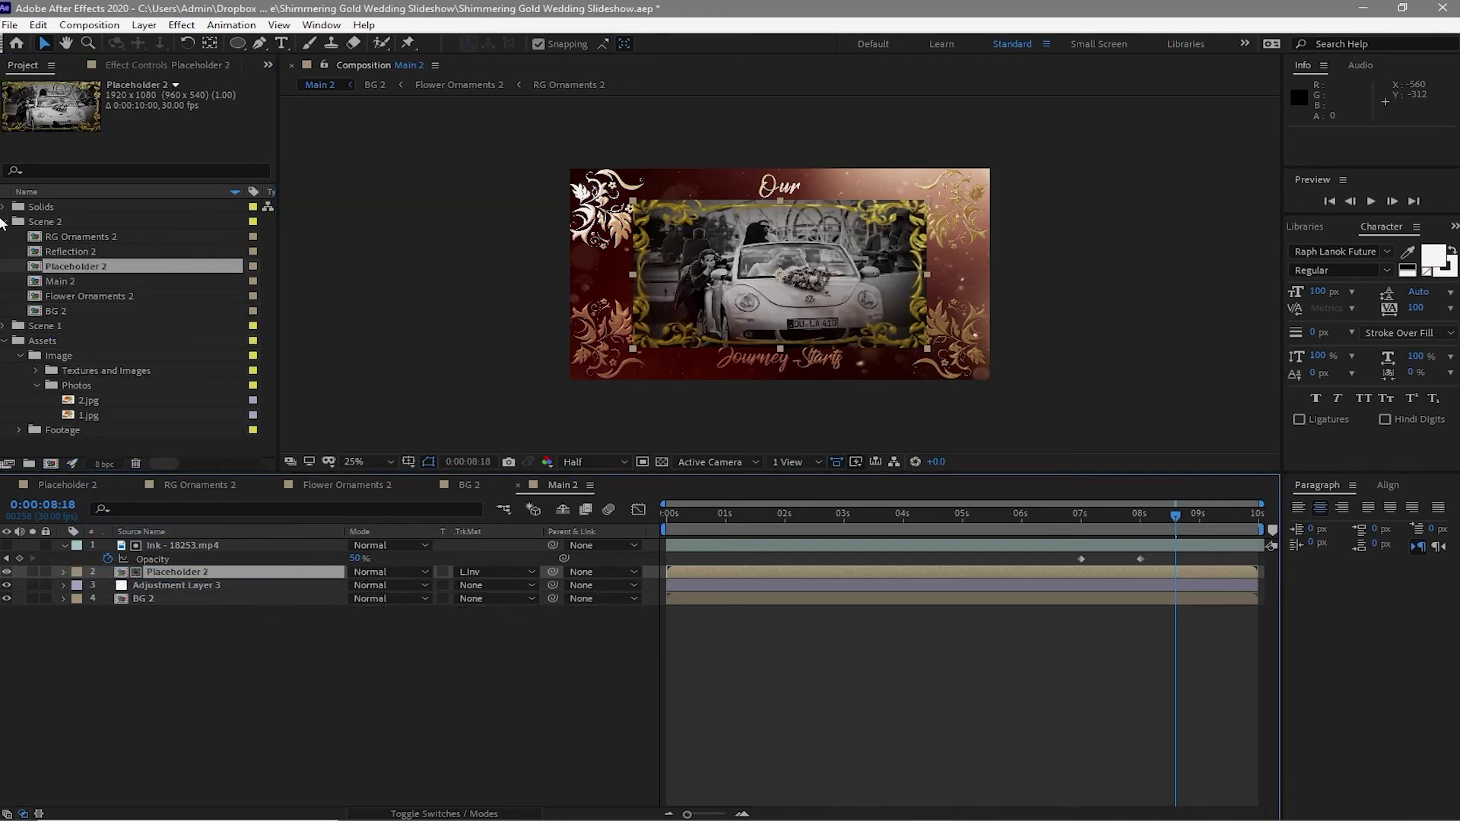
Collapse the Scene 2, Image and Assets folders and the expanded layer properties in Main 2.
{"action": "left_click", "coordinate": [4, 221]}
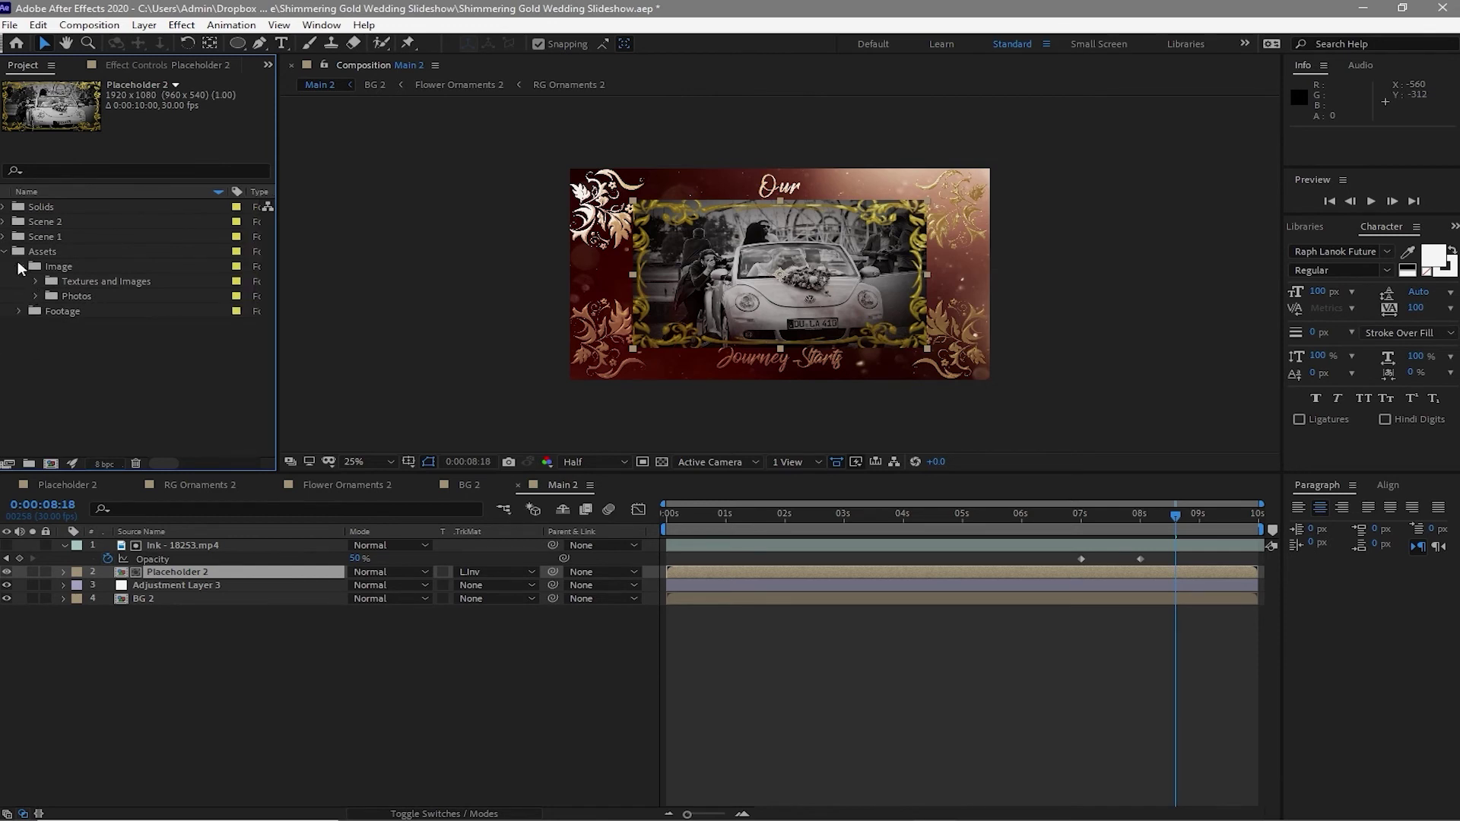
{"action": "left_click", "coordinate": [19, 266]}
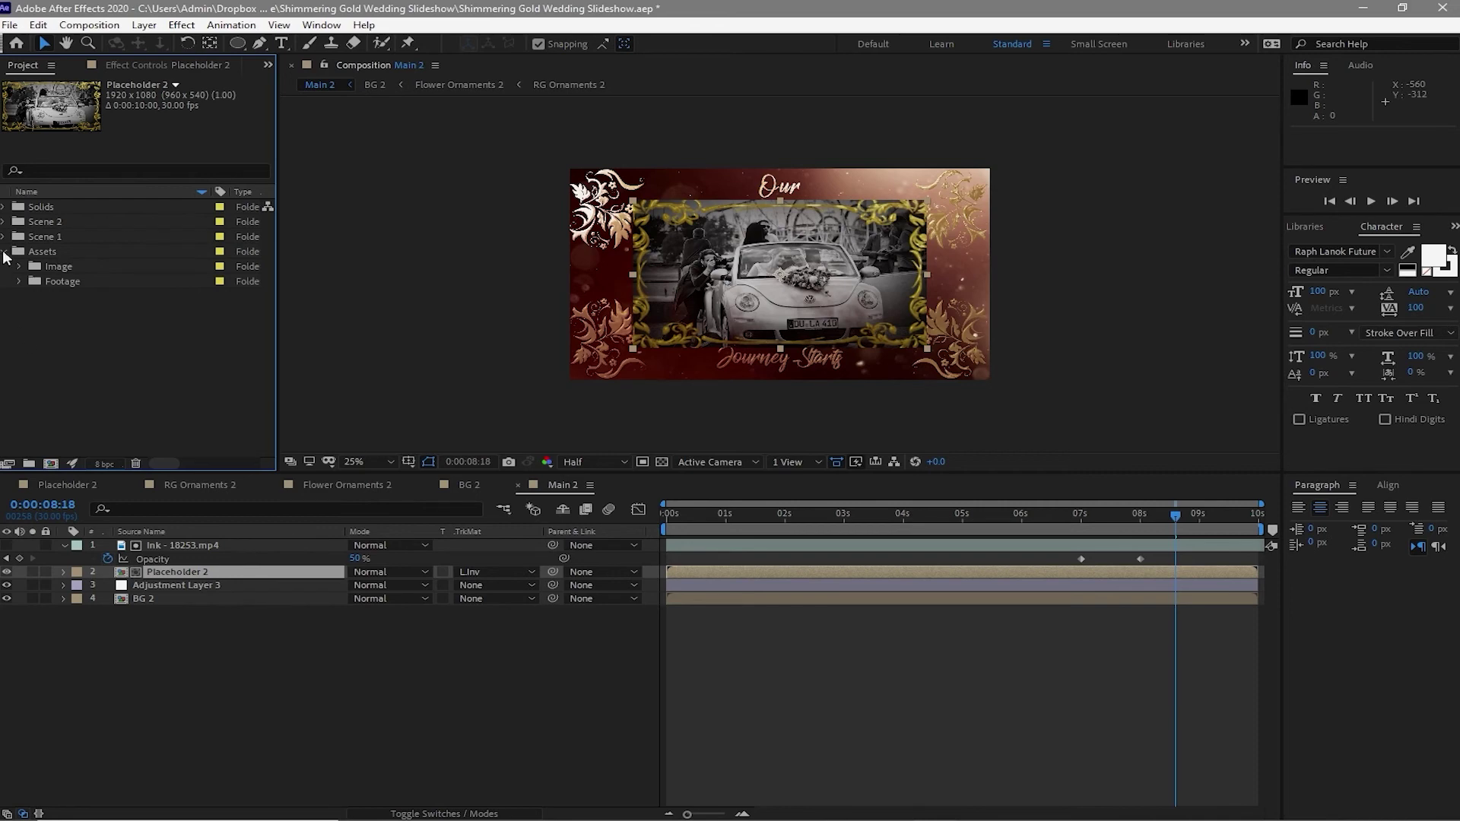
{"action": "left_click", "coordinate": [5, 252]}
{"action": "left_click", "coordinate": [569, 713]}
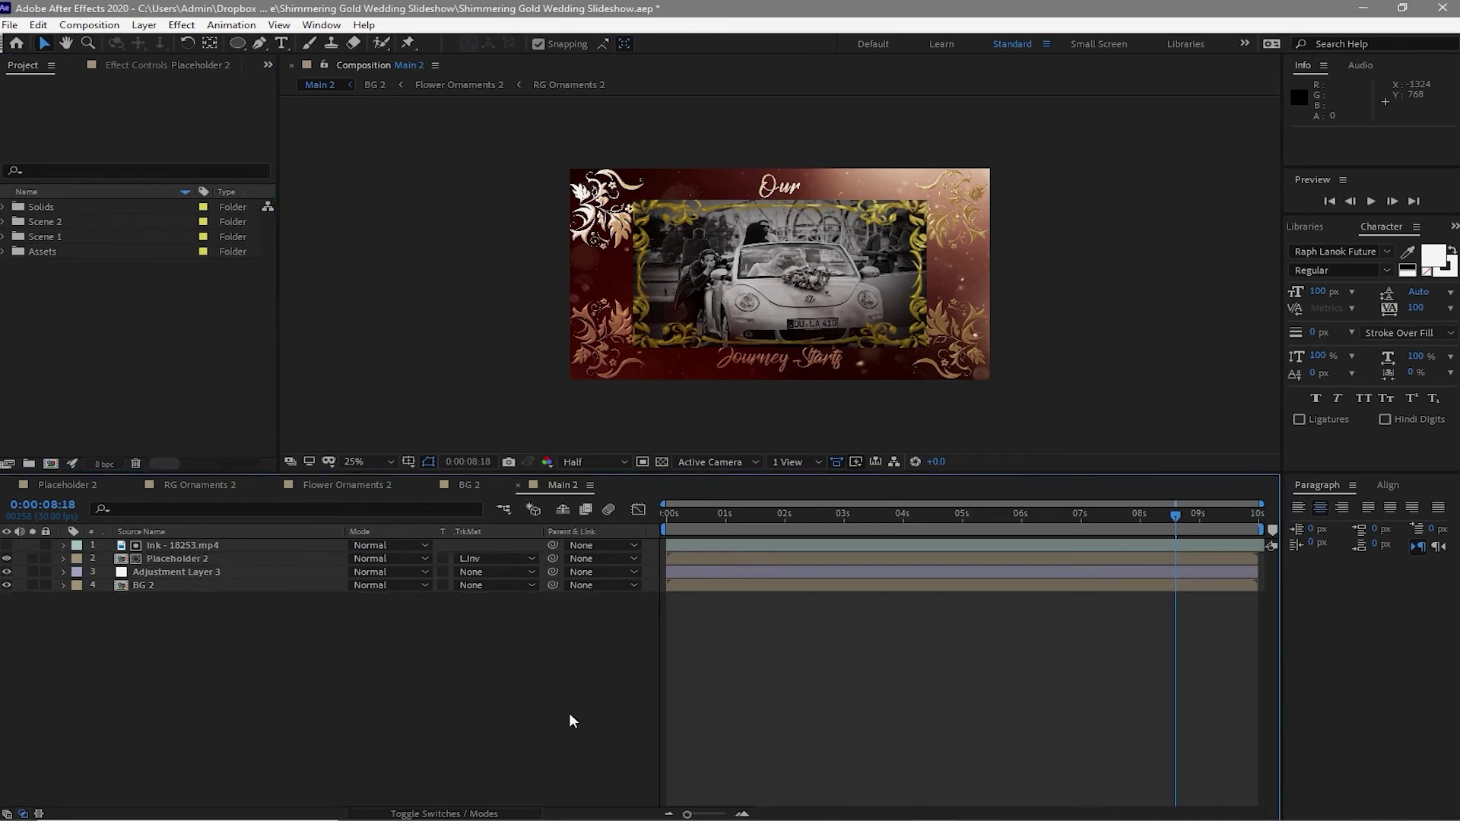
Create a new composition named Main Final with a duration of 20 seconds.
{"action": "left_click", "coordinate": [112, 26]}
{"action": "left_click", "coordinate": [114, 40]}
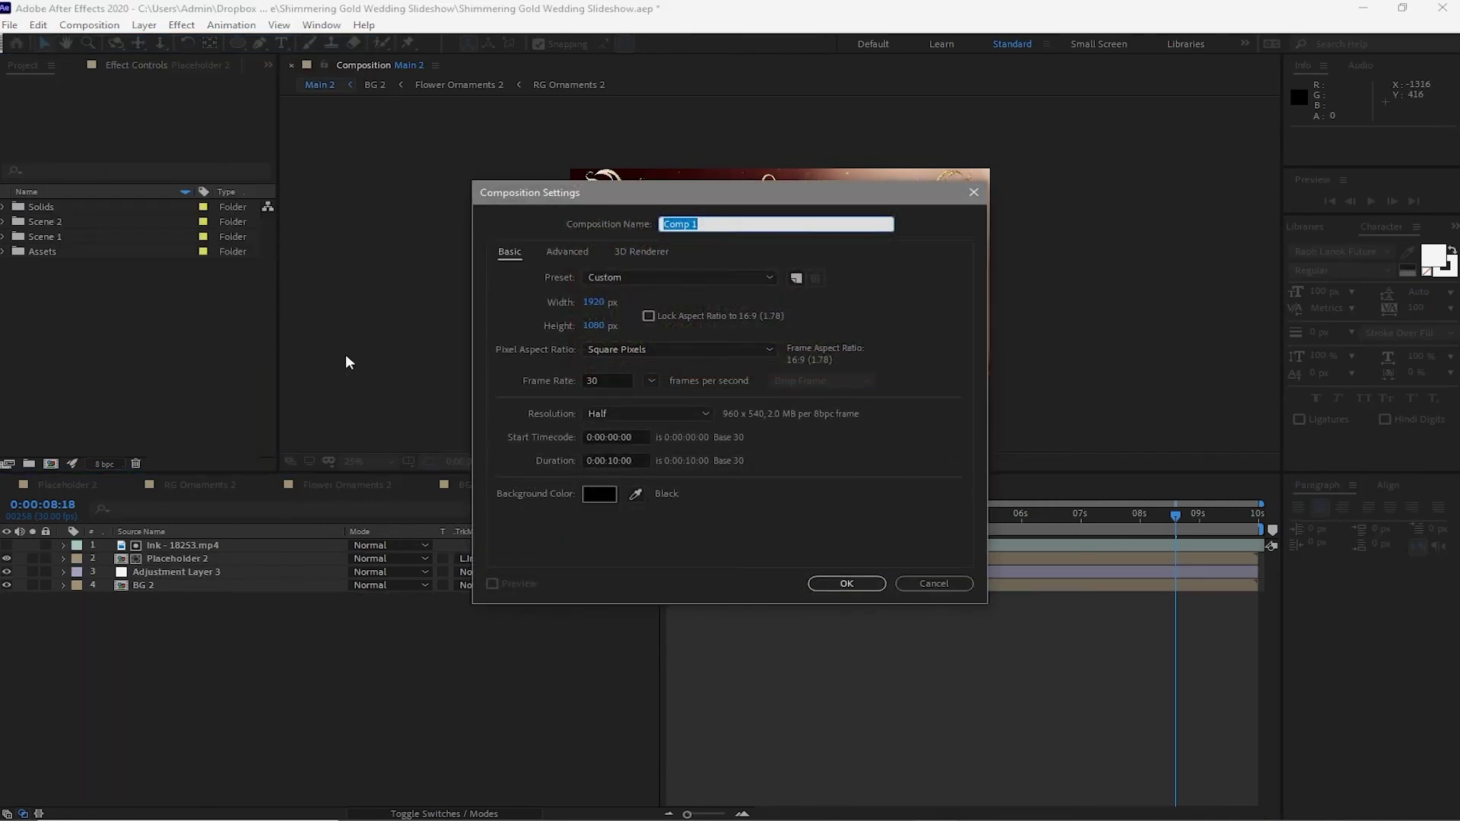
{"action": "type", "text": "M"}
{"action": "left_click", "coordinate": [616, 461]}
{"action": "key", "text": "BackSpace"}
{"action": "type", "text": "2"}
{"action": "left_click", "coordinate": [844, 586]}
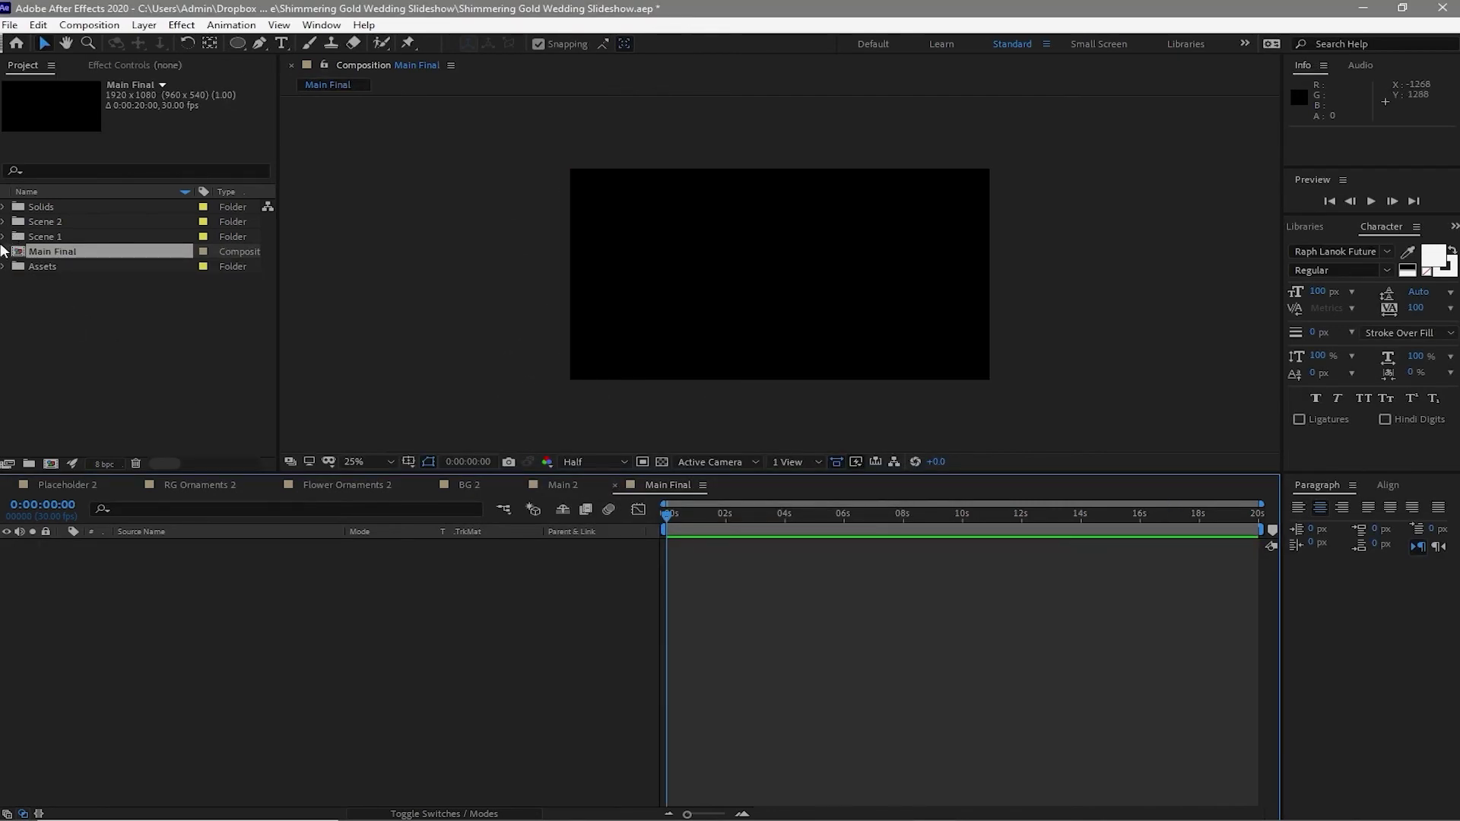
Add Main from Scene 1 and Main 2 from Scene 2 to the Main Final timeline, with Main 2 above Main.
{"action": "left_click", "coordinate": [3, 237]}
{"action": "left_click_drag", "start_coordinate": [73, 300], "coordinate": [106, 567]}
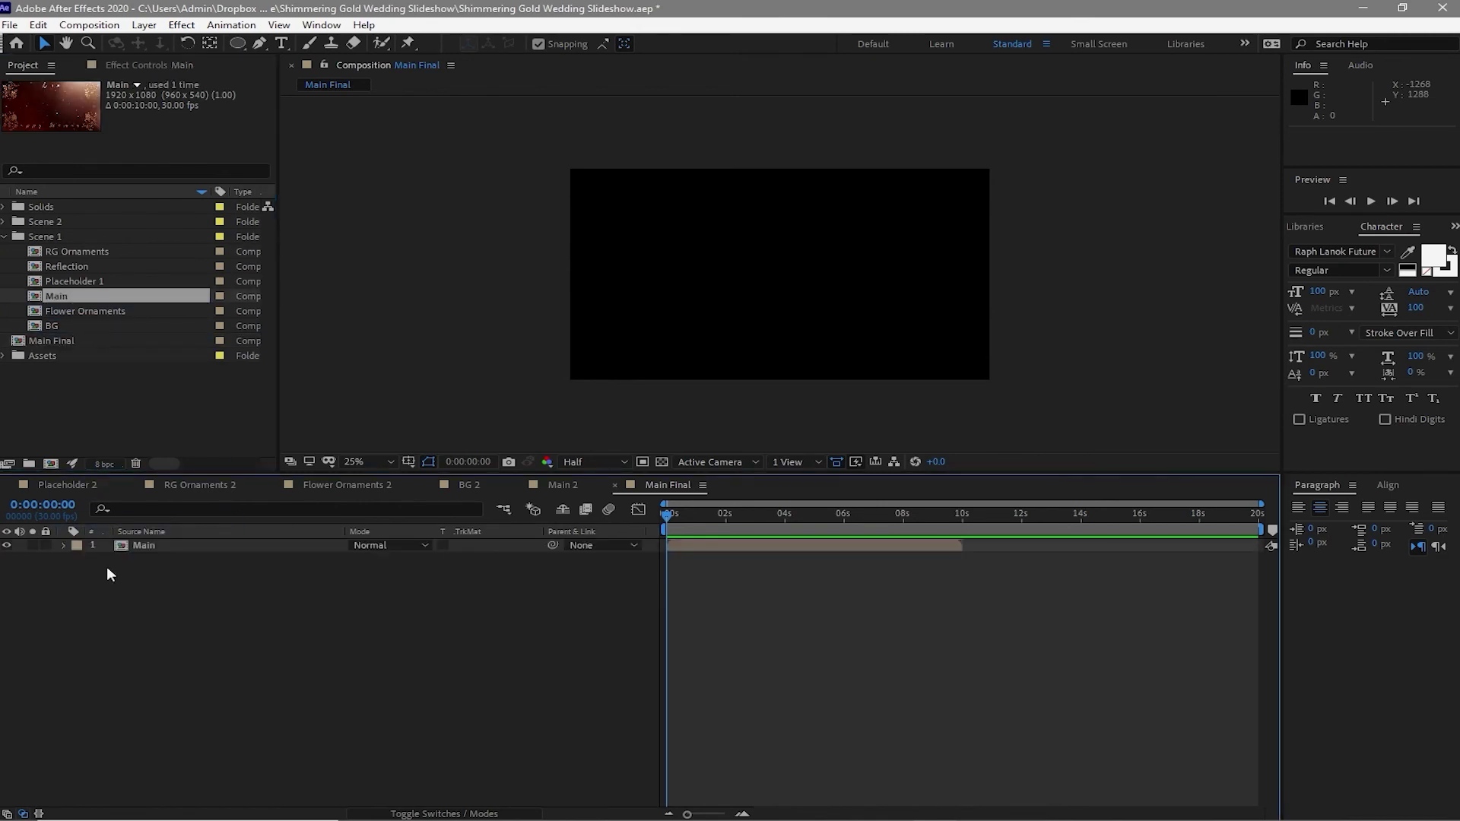
{"action": "left_click", "coordinate": [3, 222]}
{"action": "left_click_drag", "start_coordinate": [52, 282], "coordinate": [139, 549]}
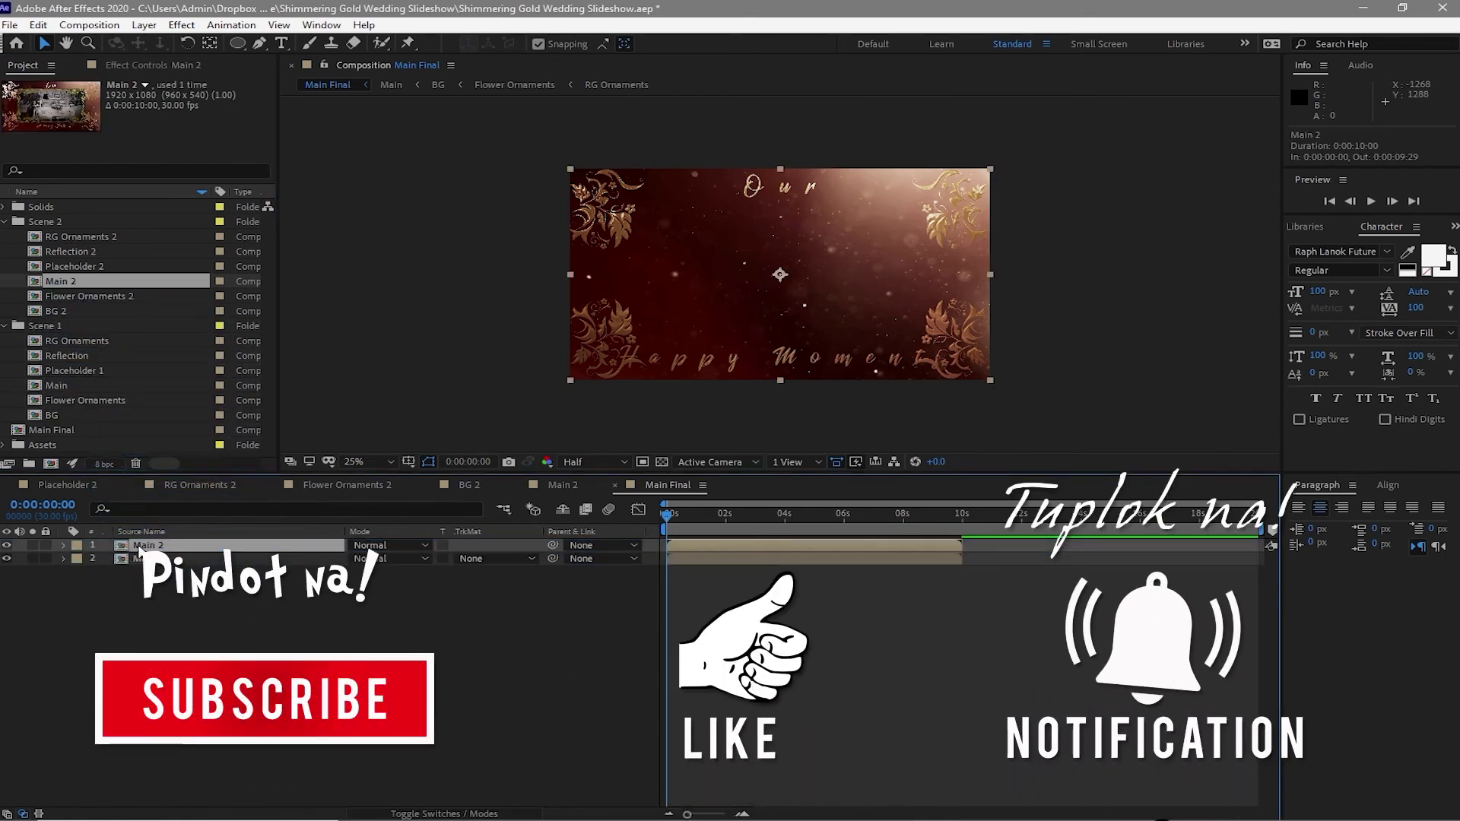
Move the Main 2 layer in time so it starts at 10 s, where the Main layer ends.
{"action": "left_click", "coordinate": [709, 583]}
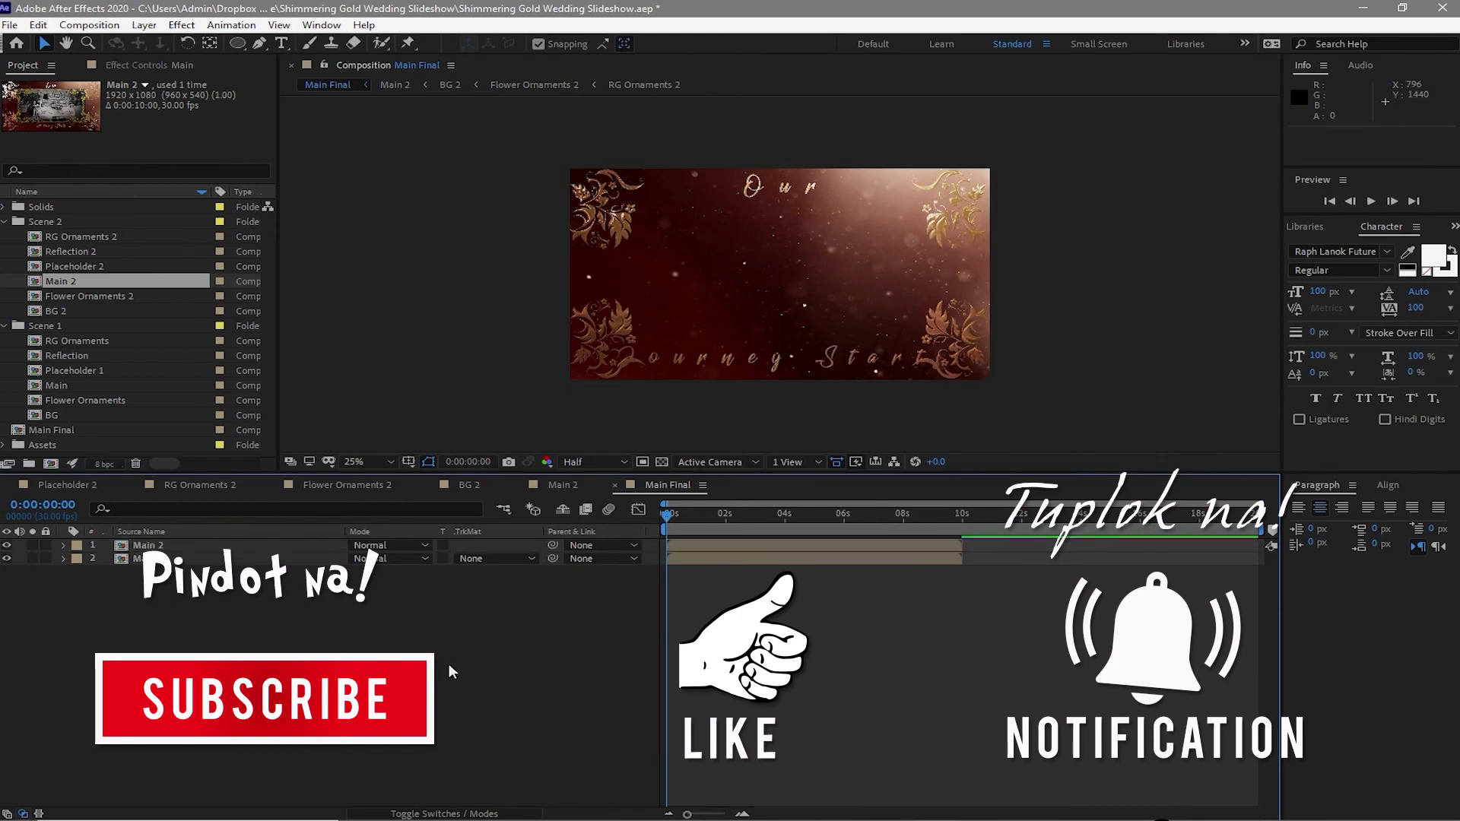
{"action": "left_click", "coordinate": [742, 549]}
{"action": "left_click_drag", "start_coordinate": [727, 546], "coordinate": [1016, 569]}
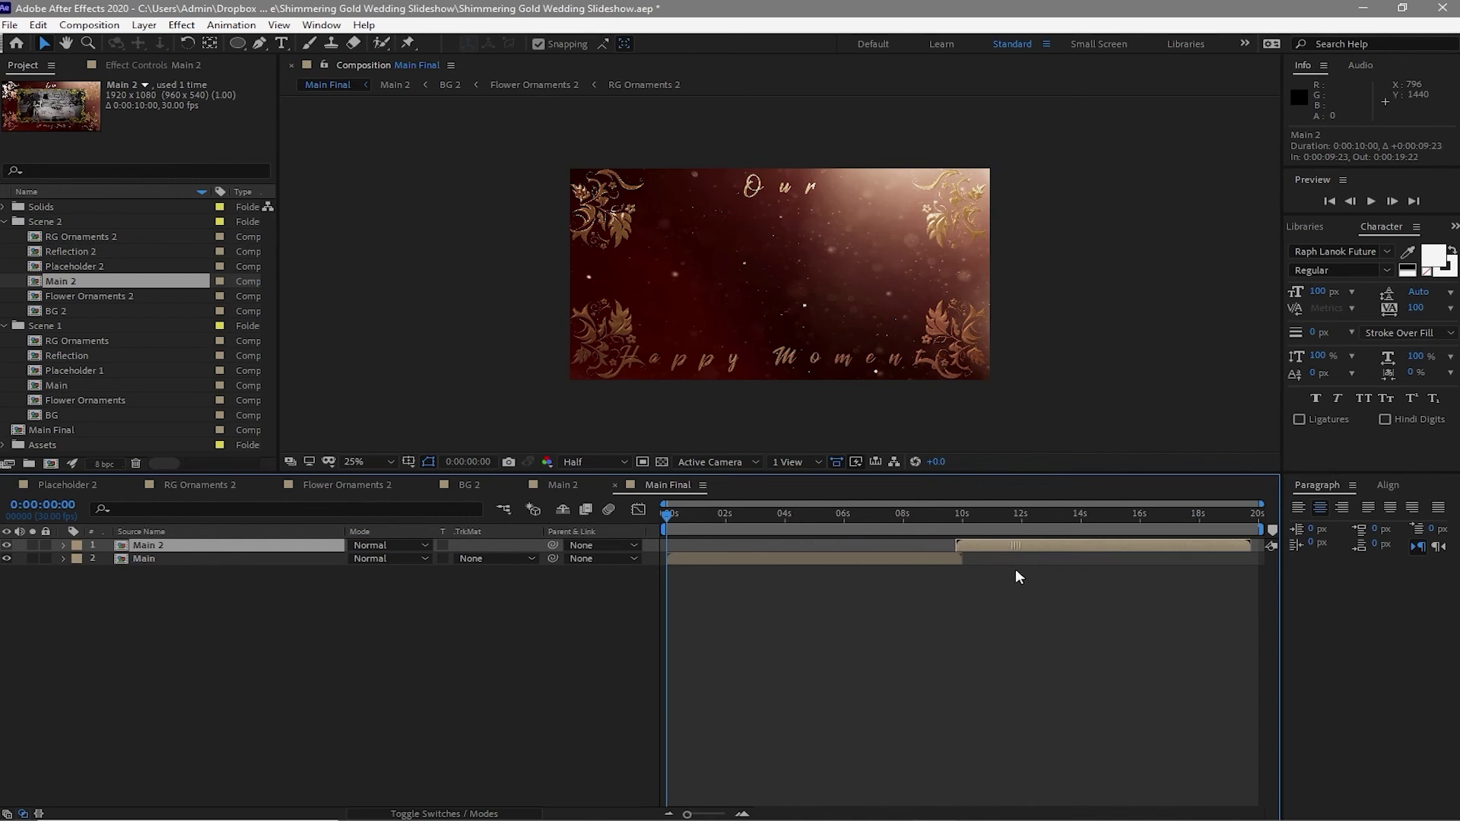
{"action": "left_click", "coordinate": [214, 615]}
Collapse the Scene 2 and Scene 1 folders and add 095_UnfurledFascination.mp4 from the Footage folder to Main Final between Main 2 and Main.
{"action": "left_click", "coordinate": [6, 222]}
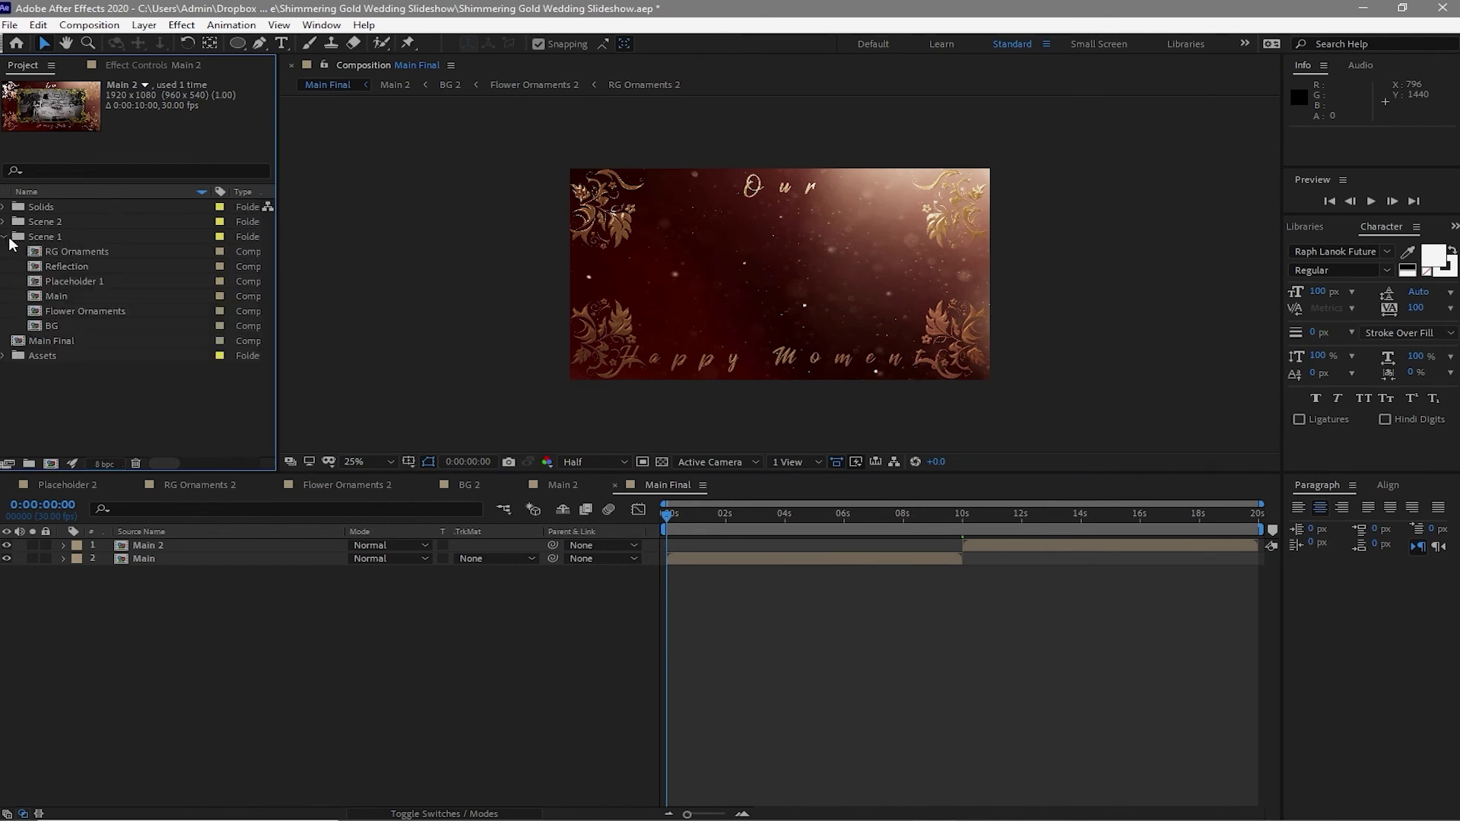
{"action": "left_click", "coordinate": [6, 237]}
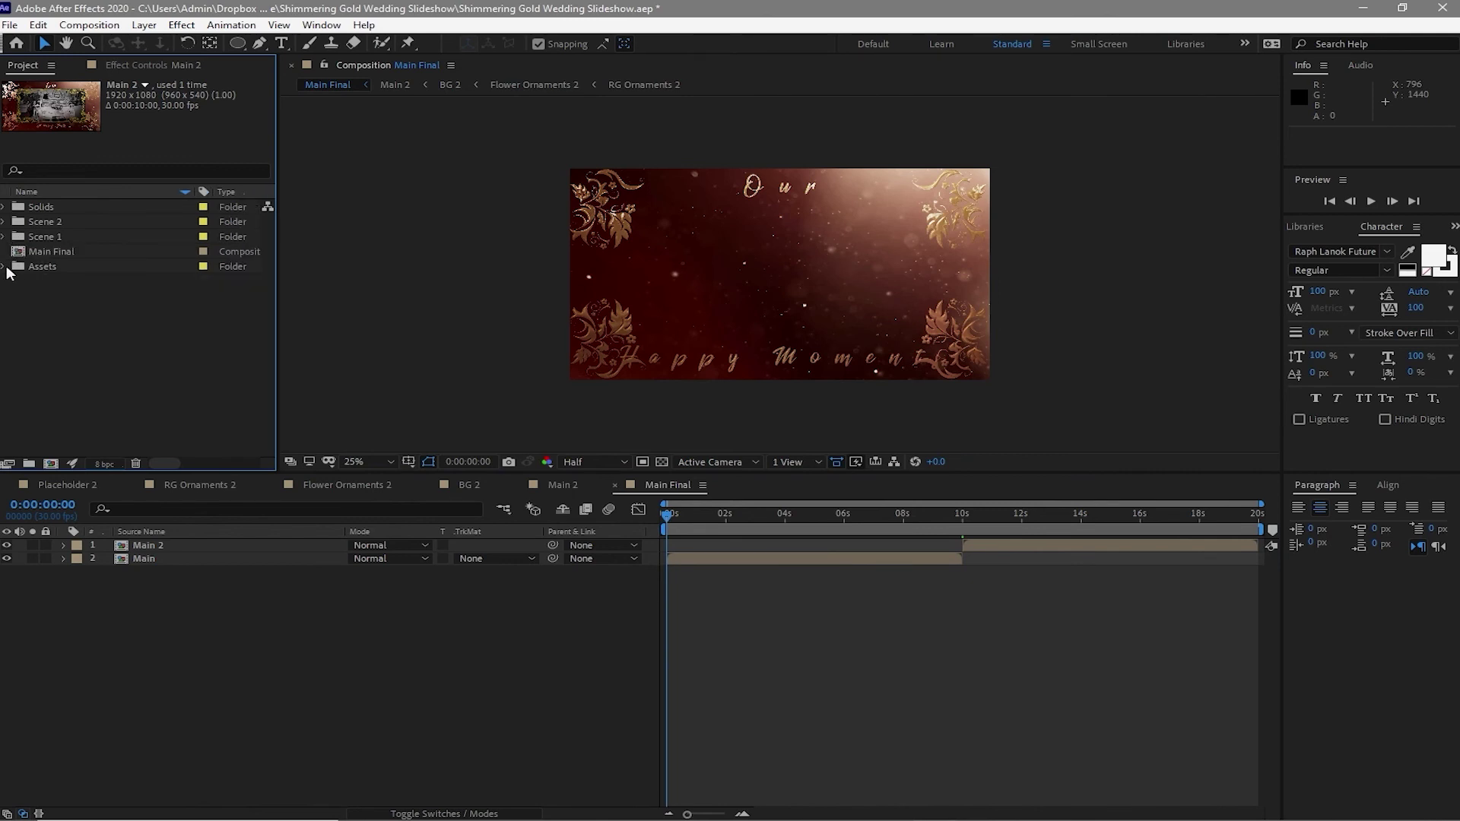
{"action": "left_click", "coordinate": [5, 267]}
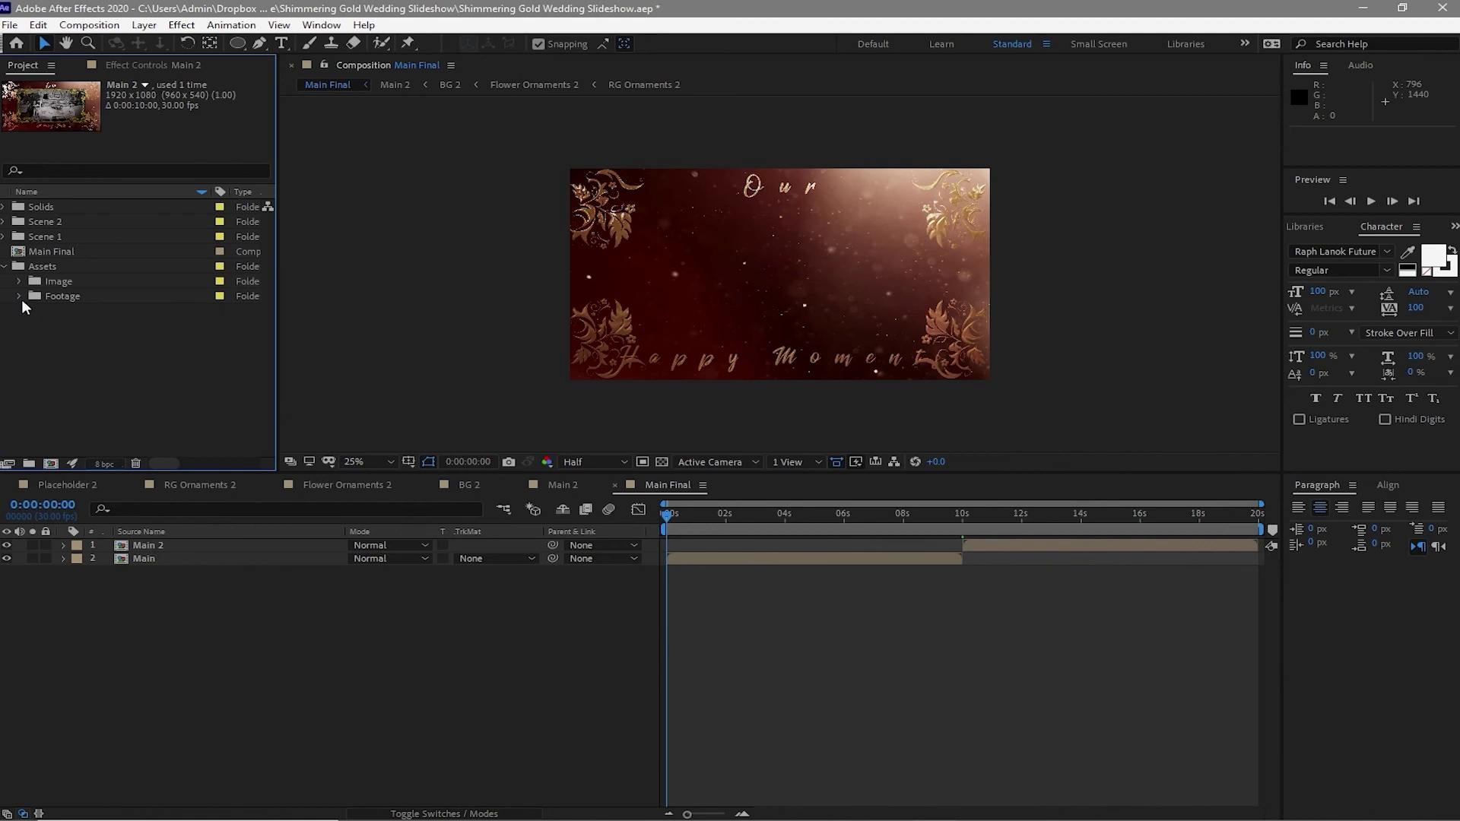
{"action": "left_click", "coordinate": [19, 296]}
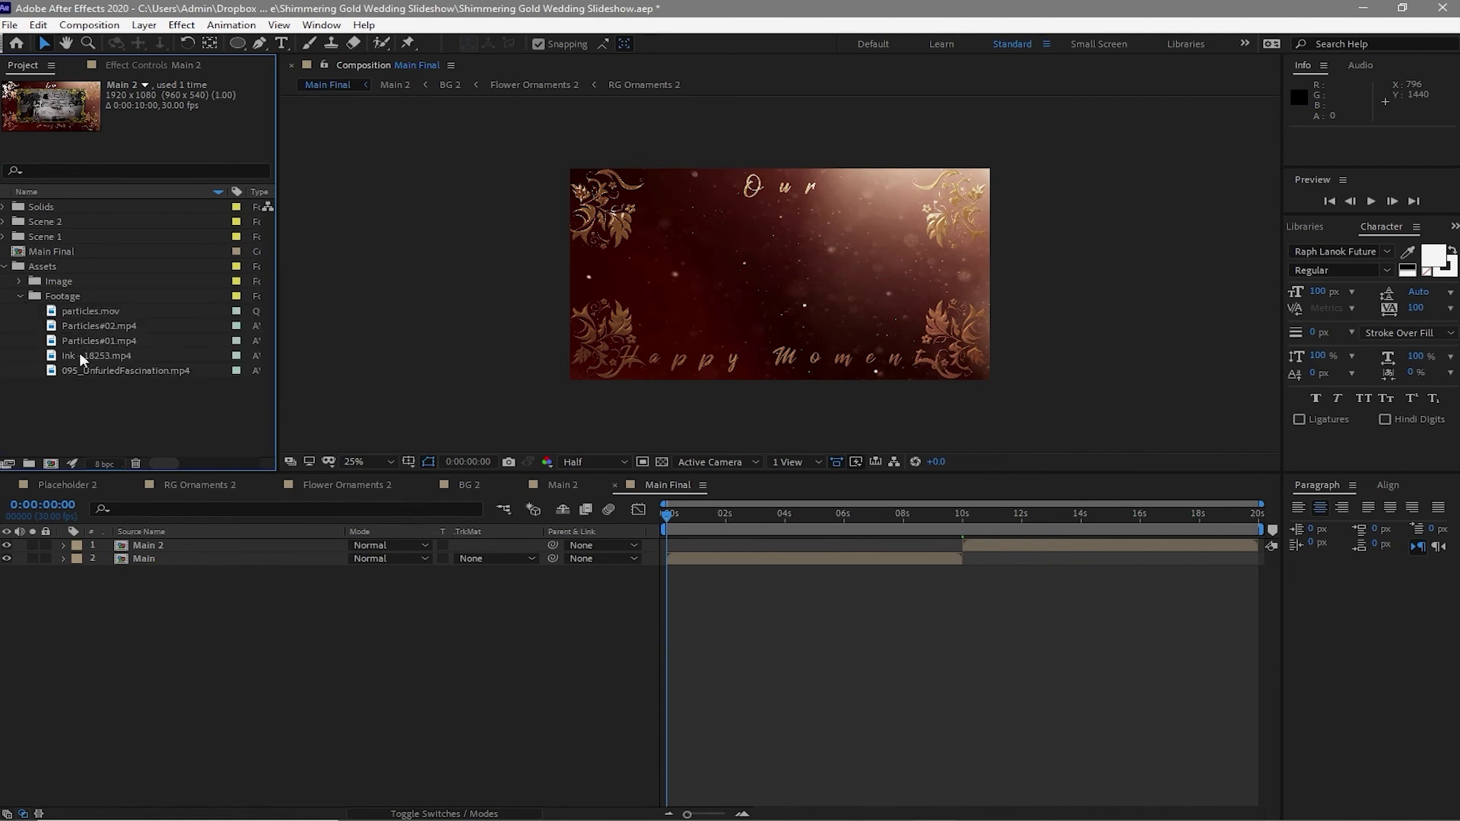
{"action": "left_click_drag", "start_coordinate": [82, 369], "coordinate": [118, 559]}
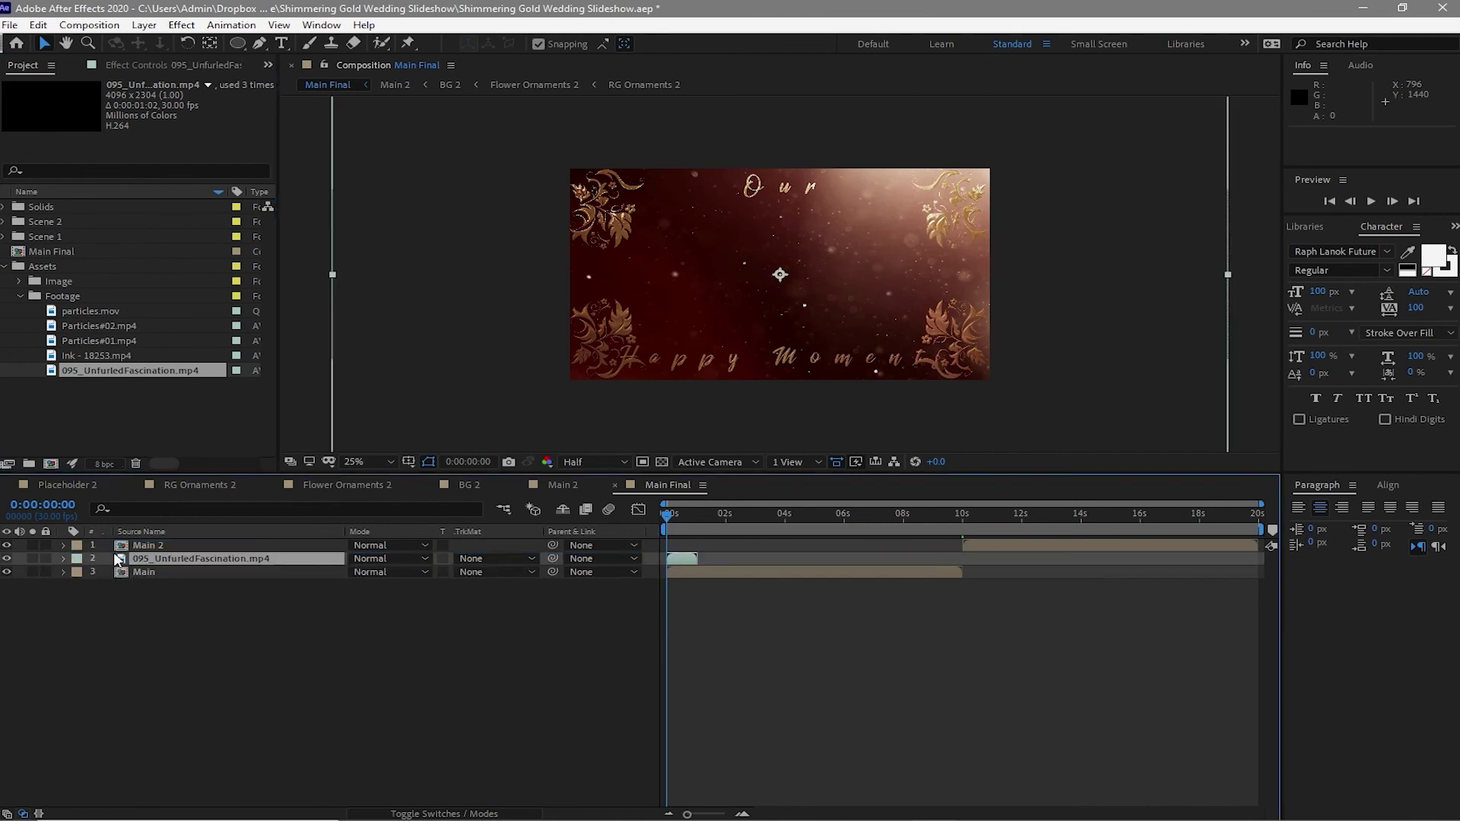
Fit the 095_UnfurledFascination.mp4 layer to the composition and set its blending mode to Add.
{"action": "right_click", "coordinate": [388, 395]}
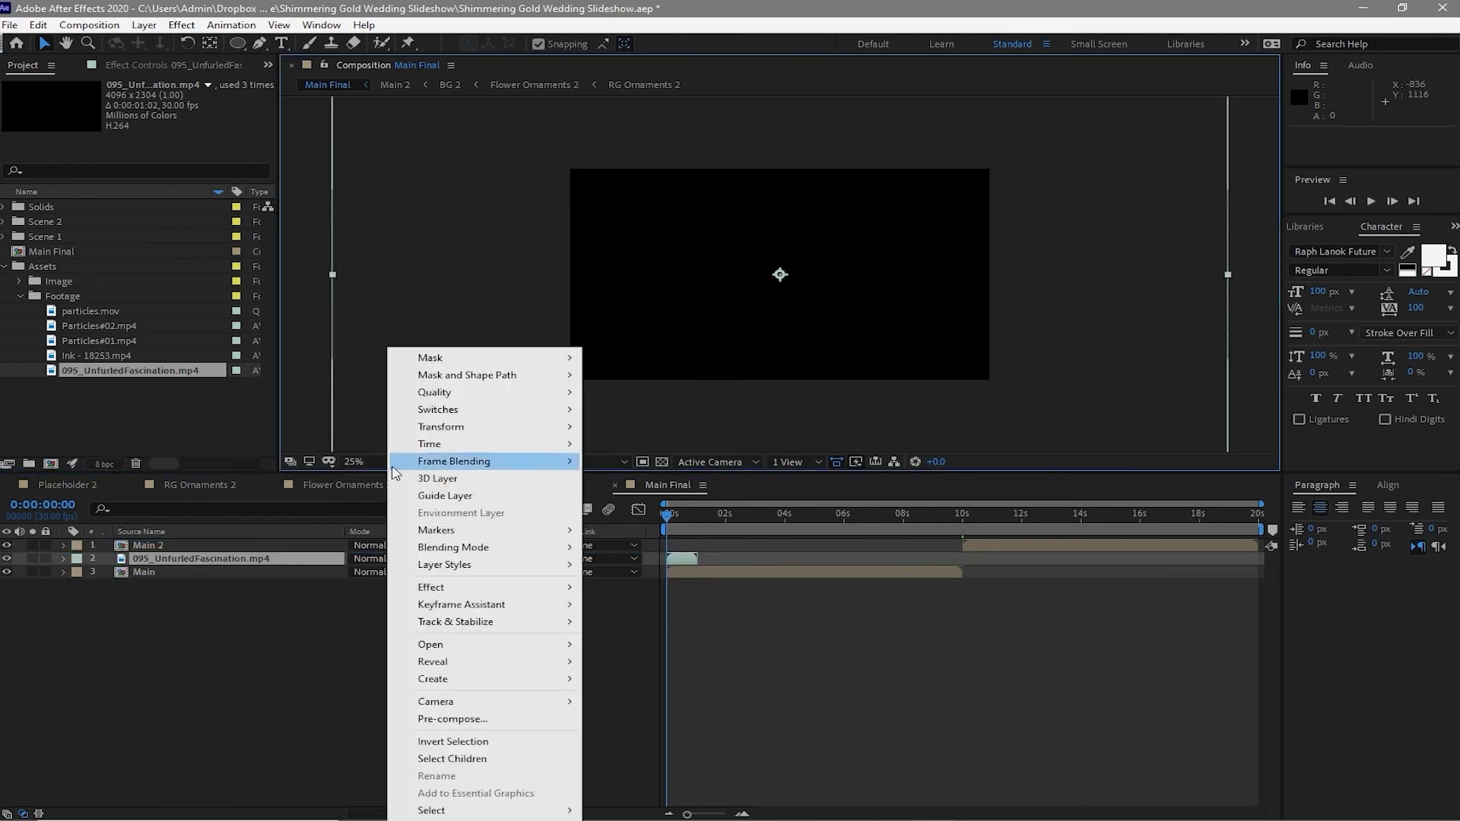
{"action": "mouse_move", "coordinate": [456, 427]}
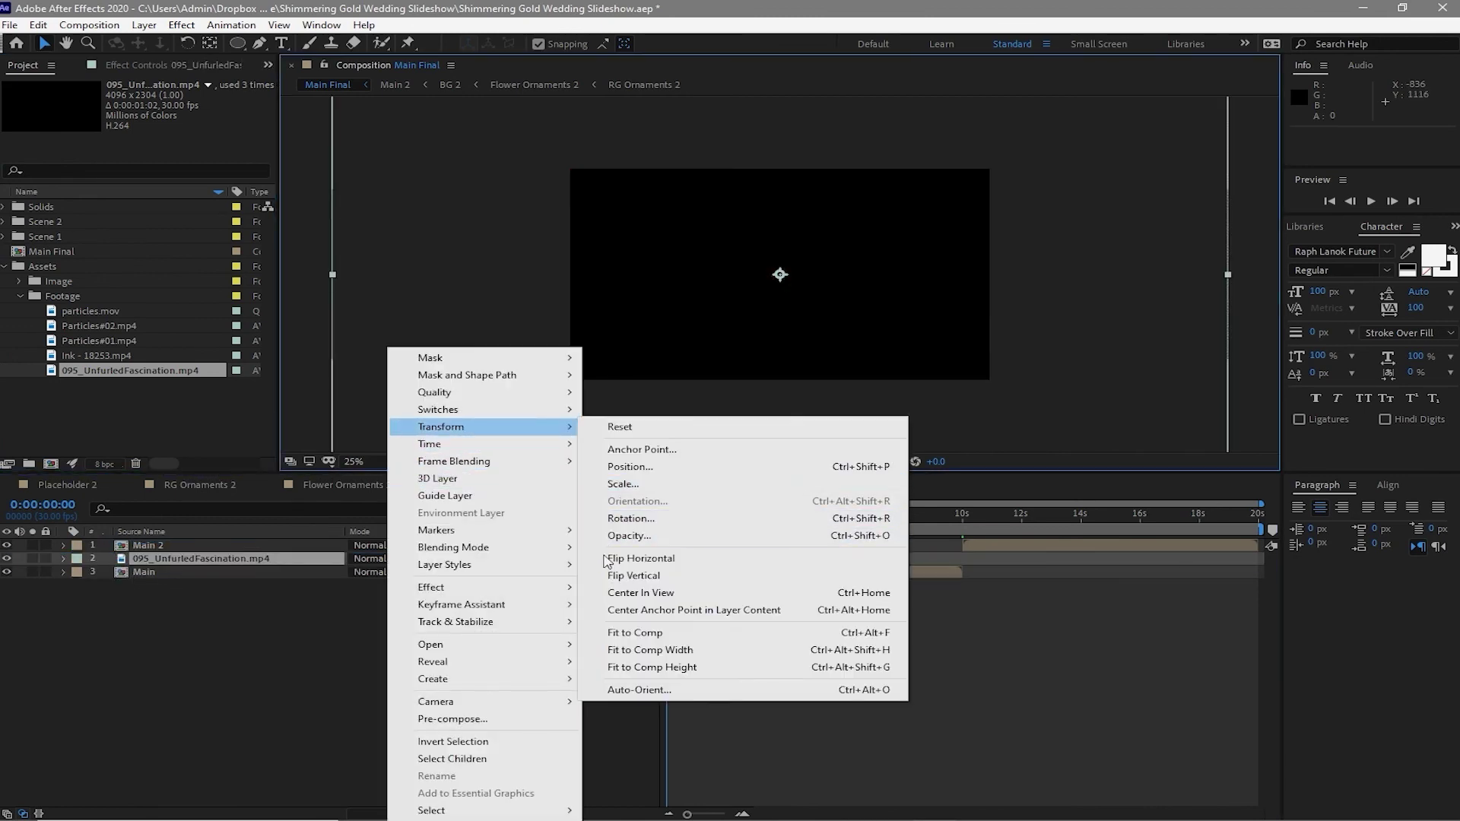
{"action": "left_click", "coordinate": [613, 605]}
{"action": "left_click", "coordinate": [400, 560]}
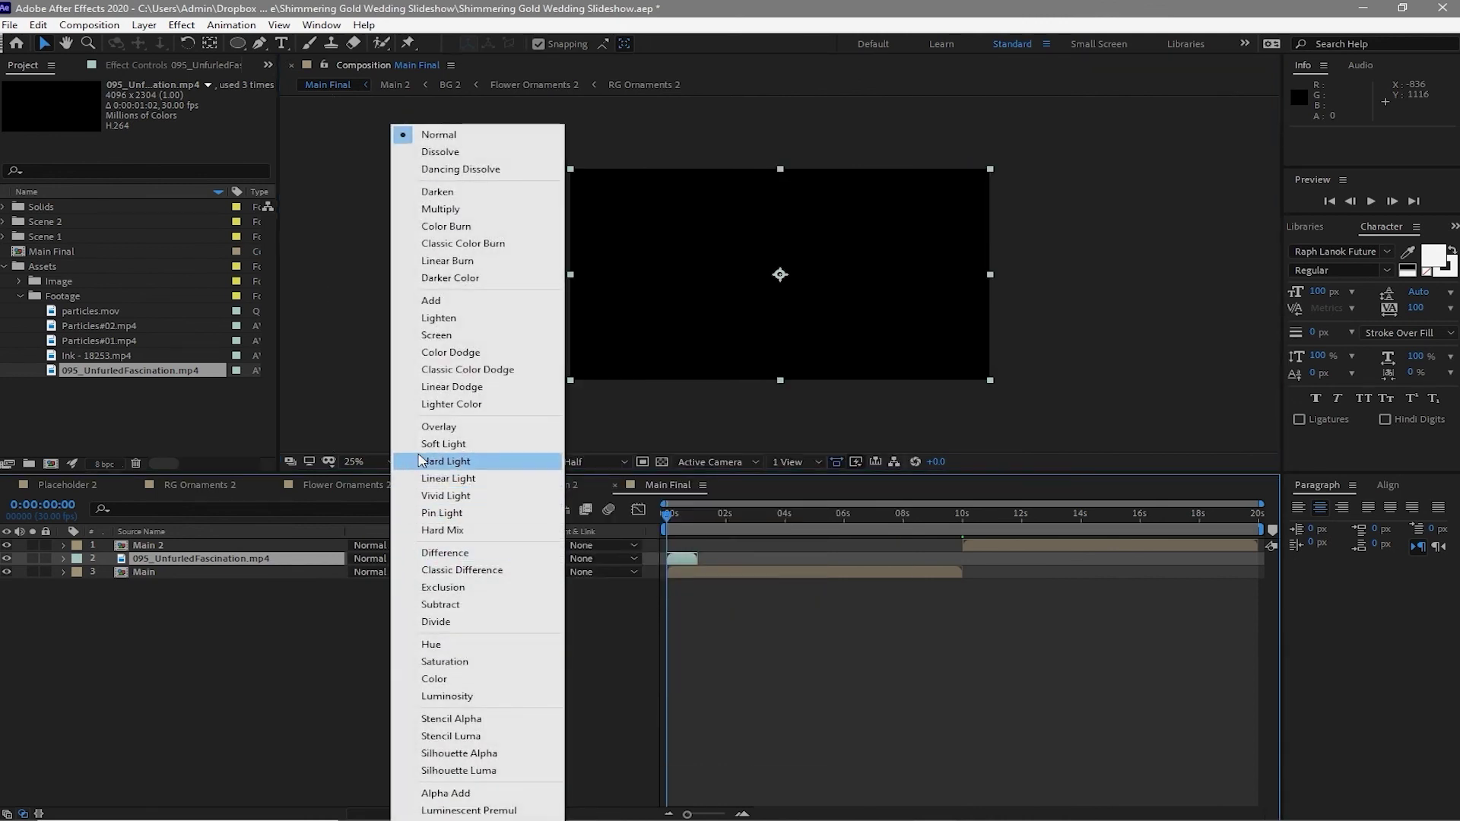
{"action": "left_click", "coordinate": [428, 308]}
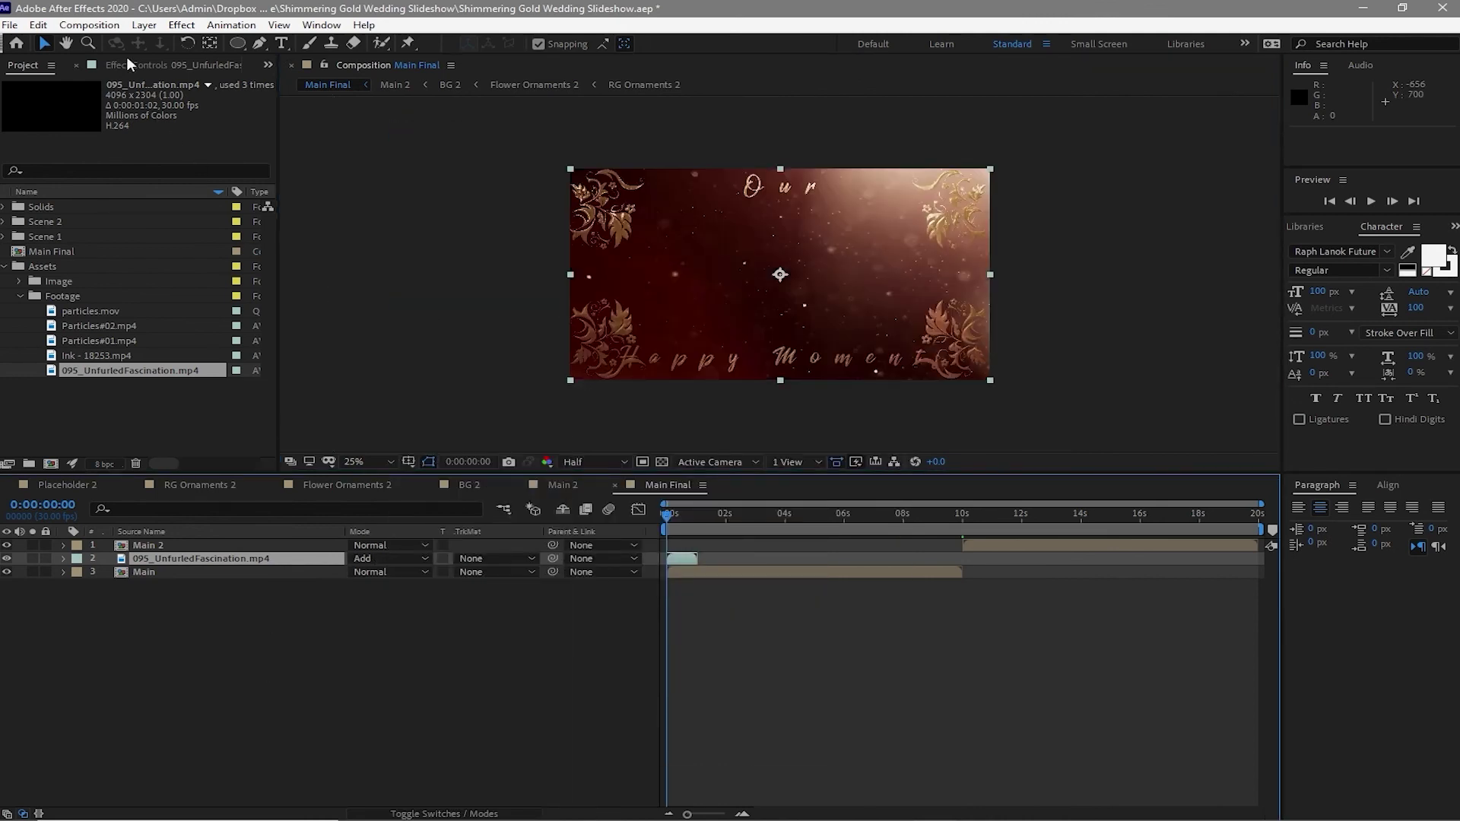
Duplicate the 095_UnfurledFascination.mp4 layer, placing the copy above Main 2 and starting at about 0:00:09:14.
{"action": "left_click", "coordinate": [39, 25]}
{"action": "left_click", "coordinate": [84, 226]}
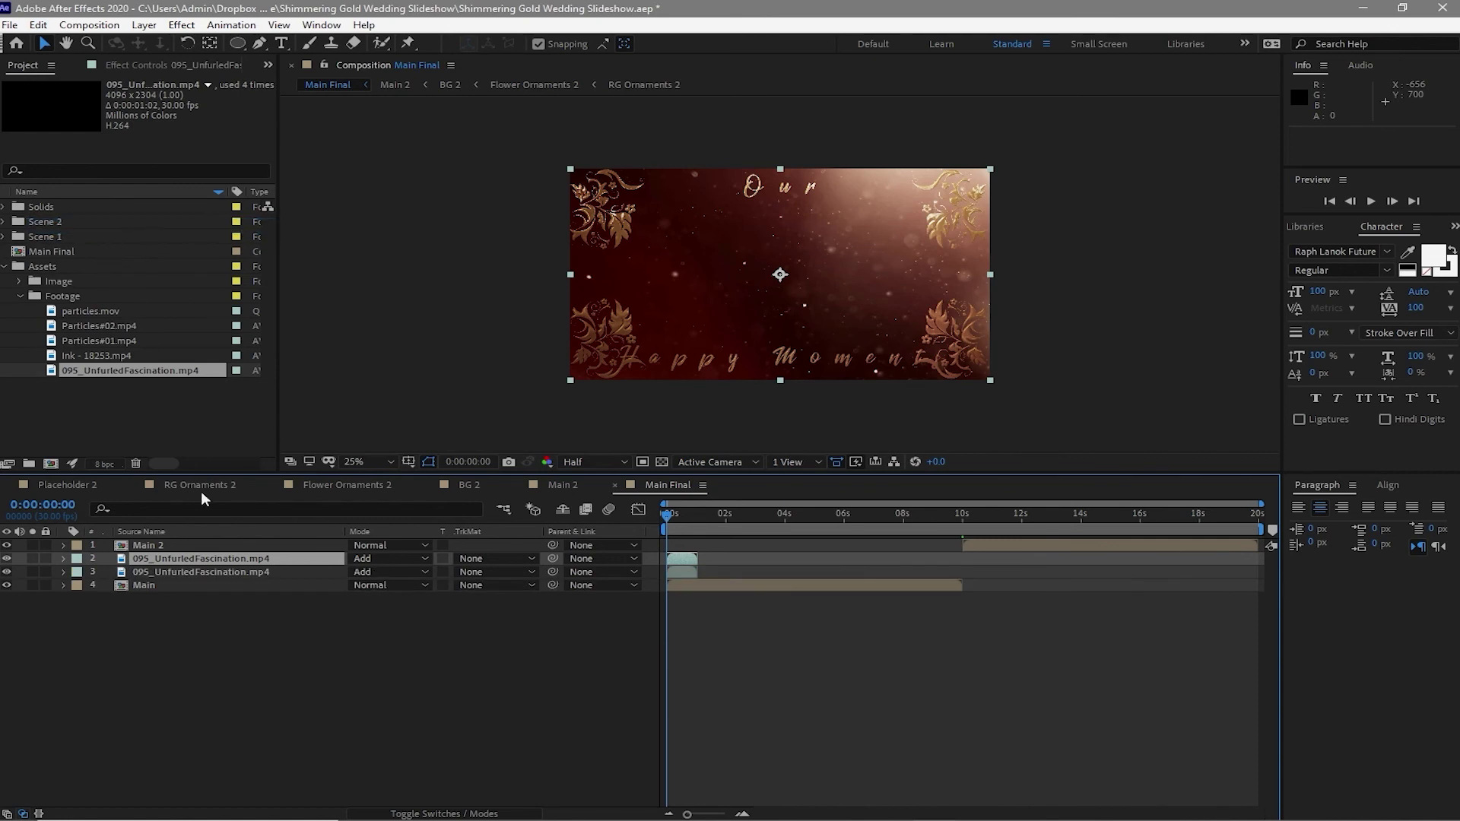
{"action": "left_click_drag", "start_coordinate": [194, 567], "coordinate": [196, 541]}
{"action": "left_click_drag", "start_coordinate": [683, 546], "coordinate": [856, 567]}
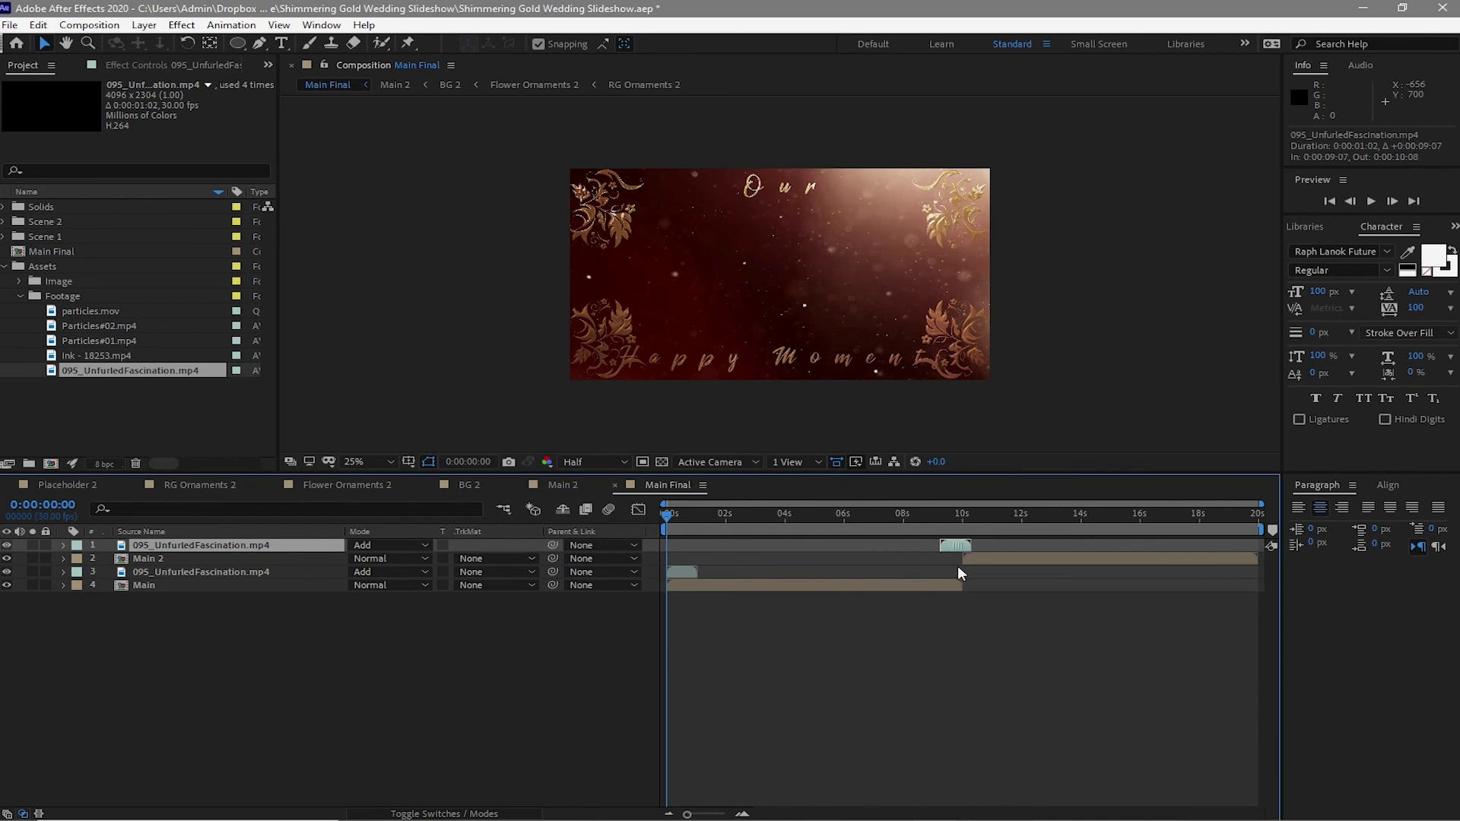
Flip the duplicated 095_UnfurledFascination.mp4 layer horizontally and preview the Main Final composition.
{"action": "left_click", "coordinate": [144, 24]}
{"action": "mouse_move", "coordinate": [257, 211]}
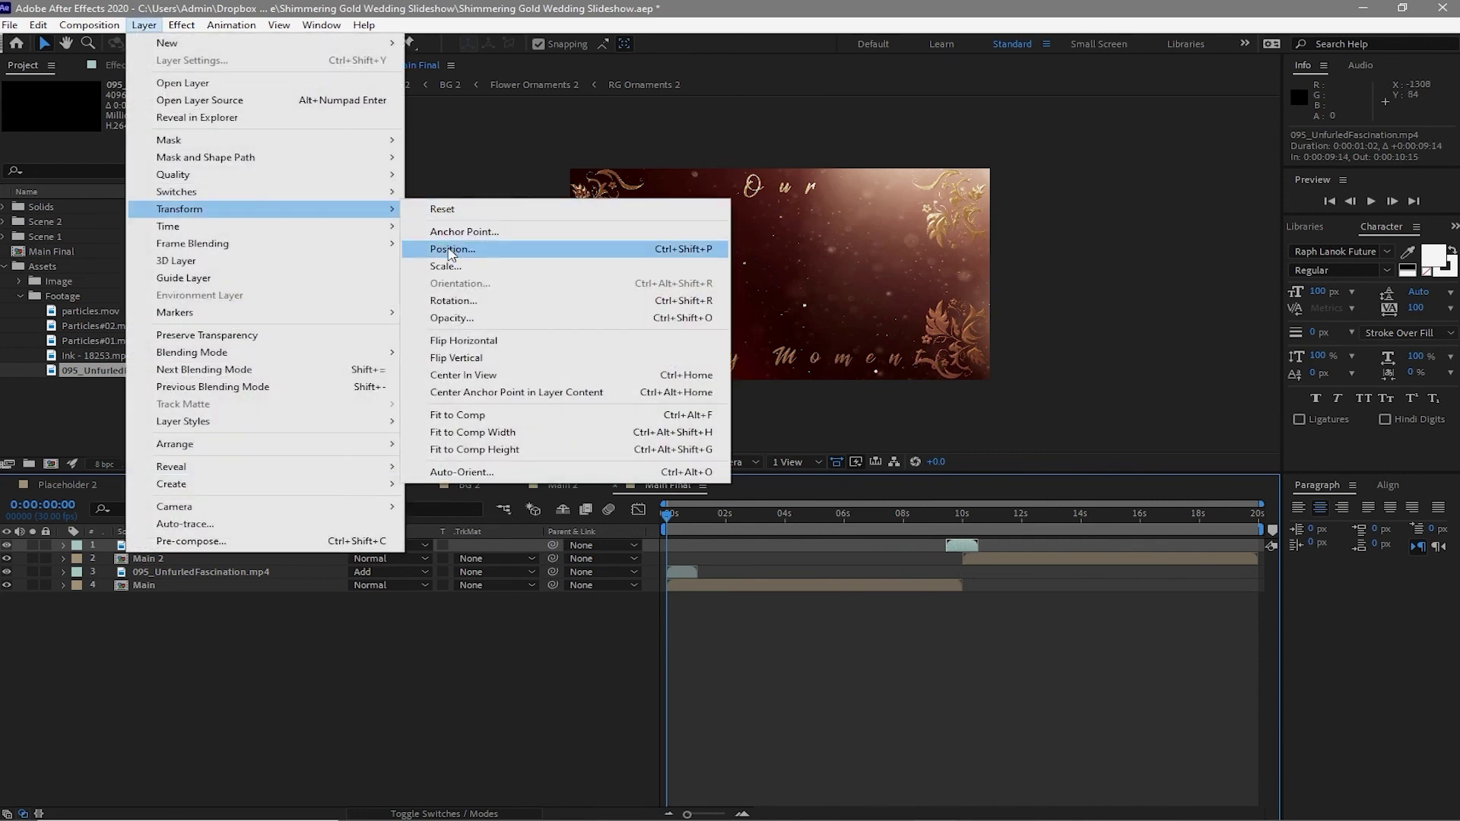
{"action": "left_click", "coordinate": [460, 341]}
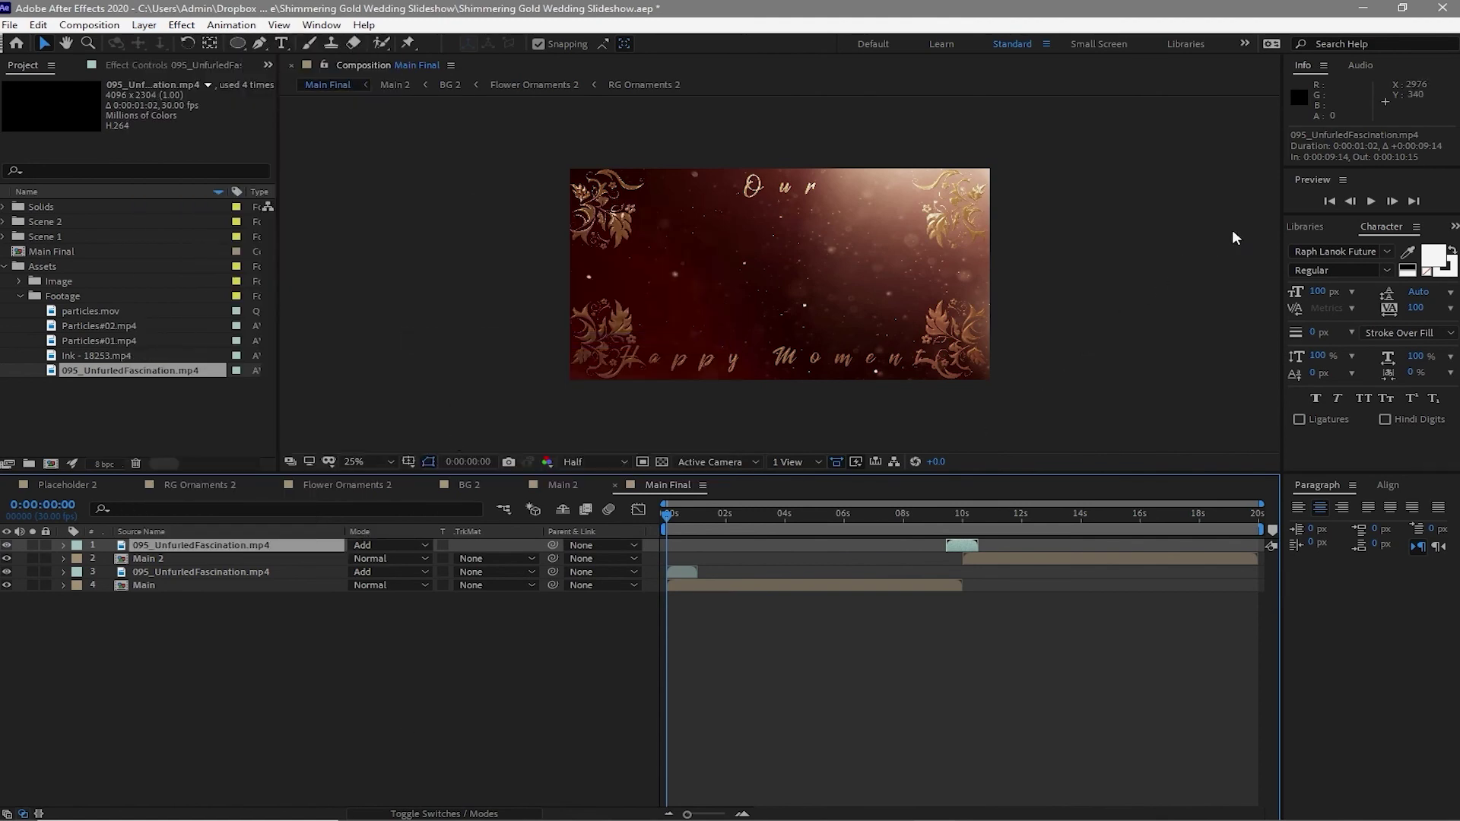
{"action": "left_click", "coordinate": [1369, 202]}
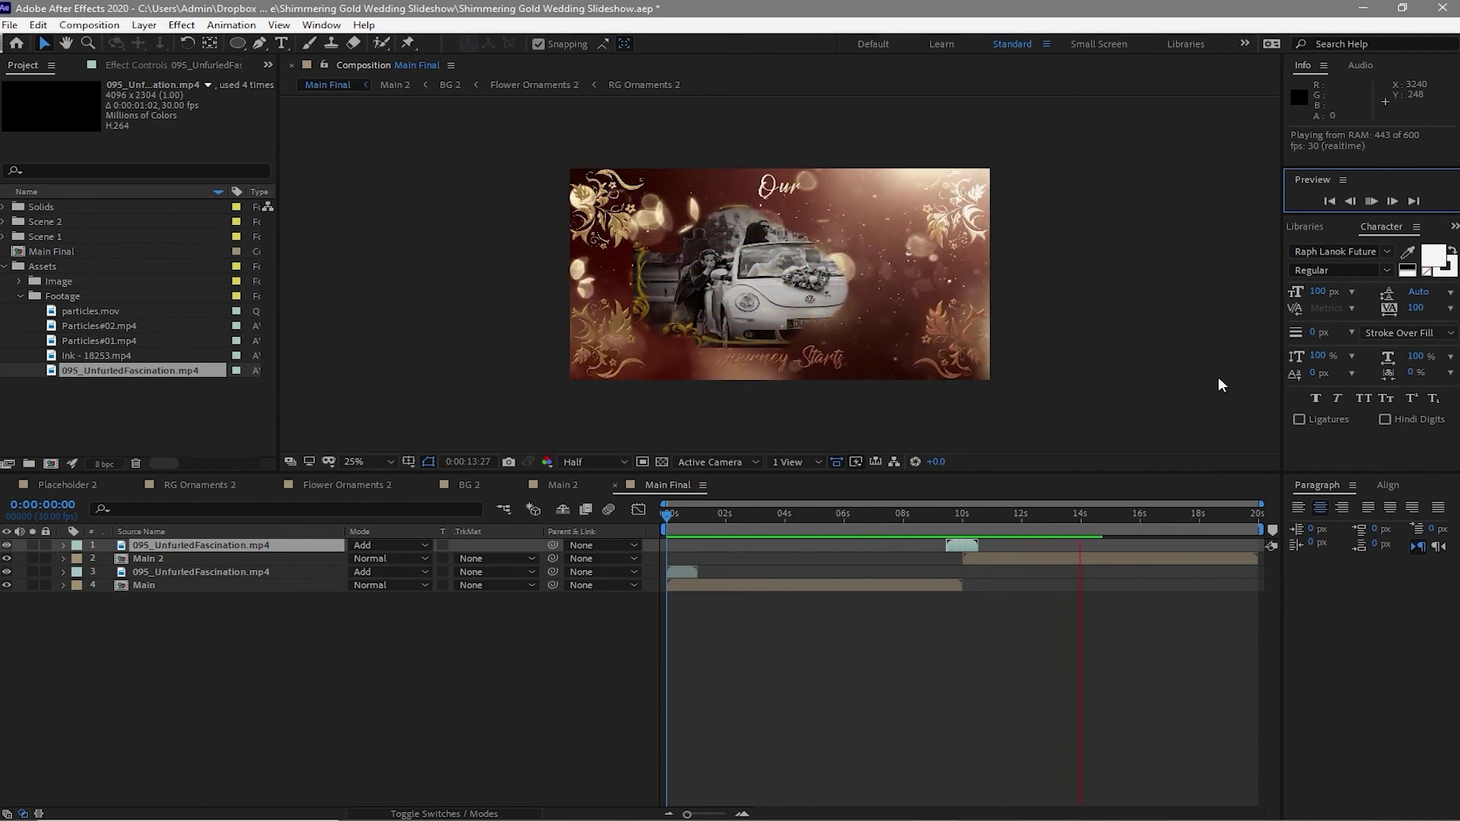
{"action": "left_click", "coordinate": [1372, 203]}
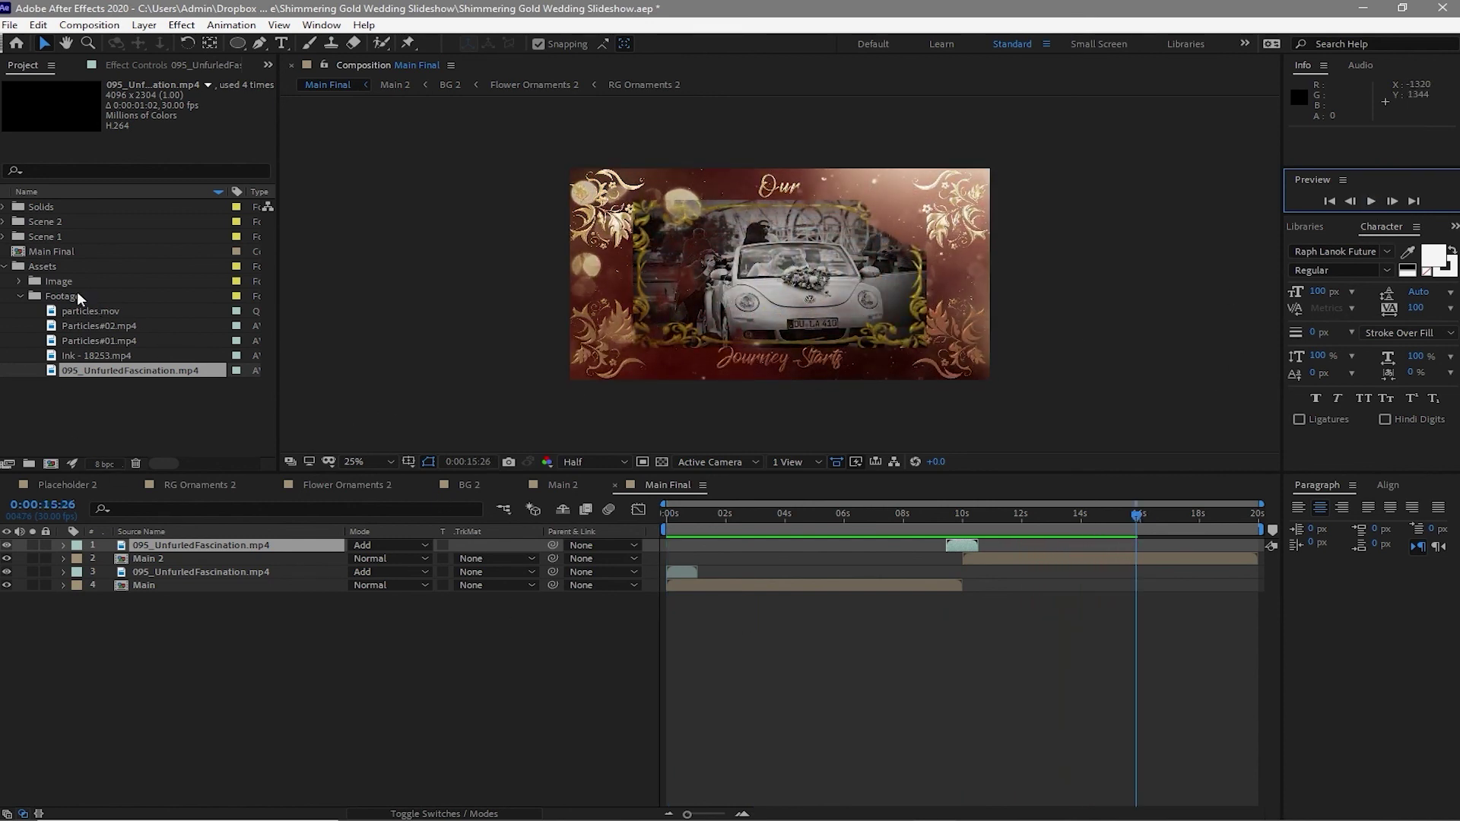
Collapse the project folders and move the 095_UnfurledFascination.mp4 layer above Main to start at about 0:00:00:24.
{"action": "left_click", "coordinate": [3, 238]}
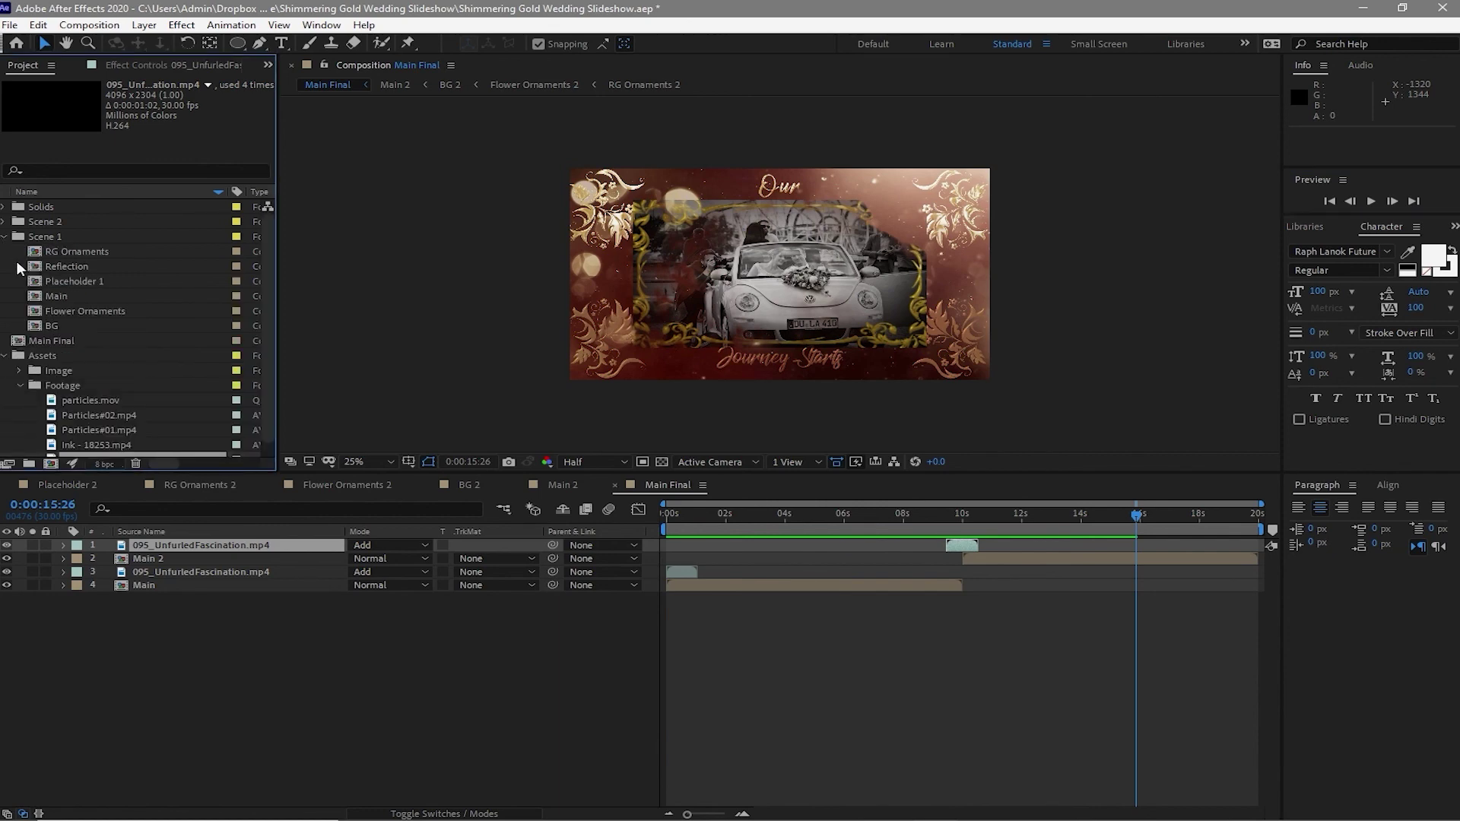
{"action": "double_click", "coordinate": [46, 325]}
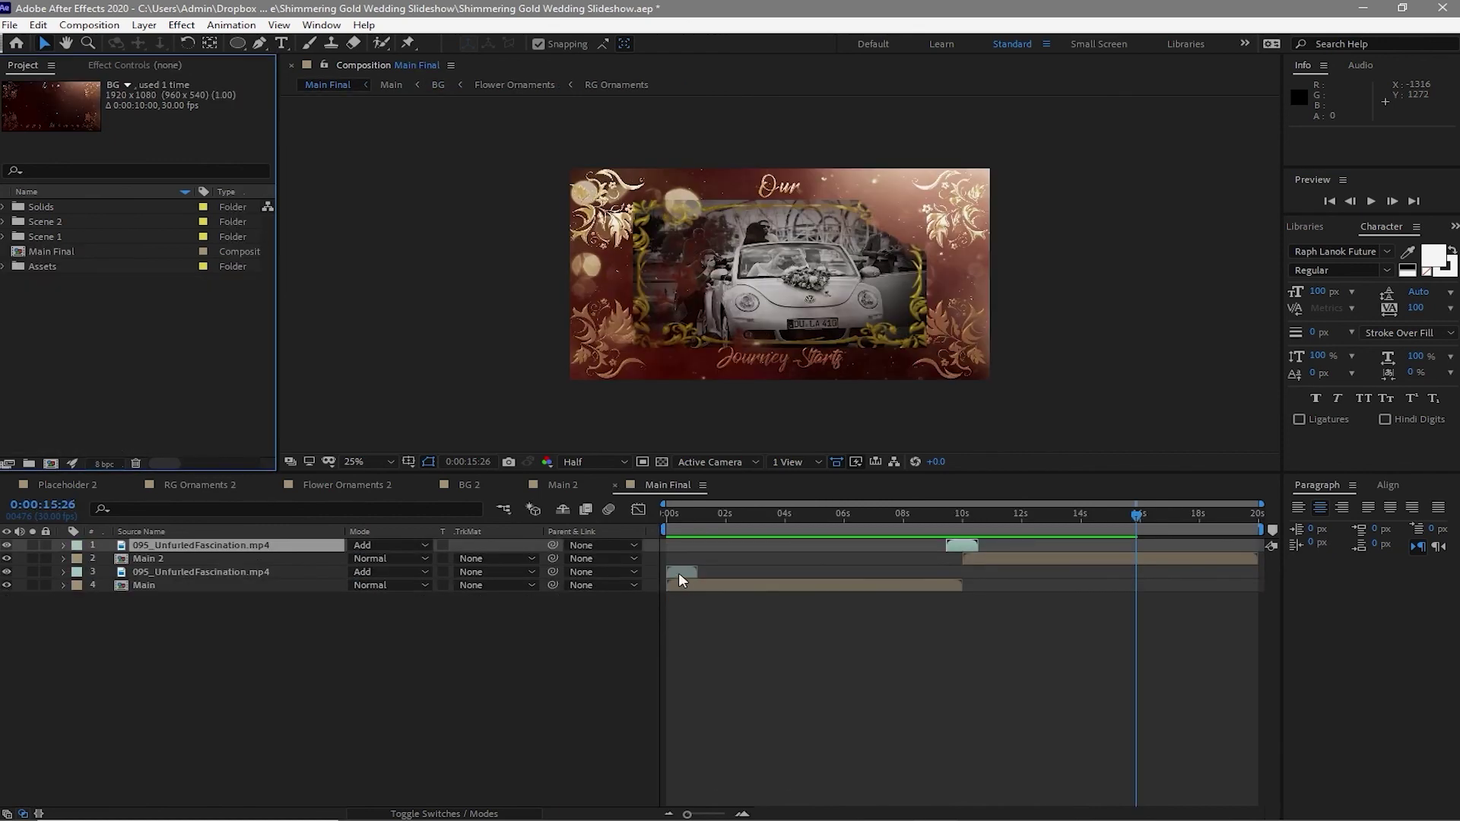
{"action": "left_click_drag", "start_coordinate": [678, 572], "coordinate": [702, 577]}
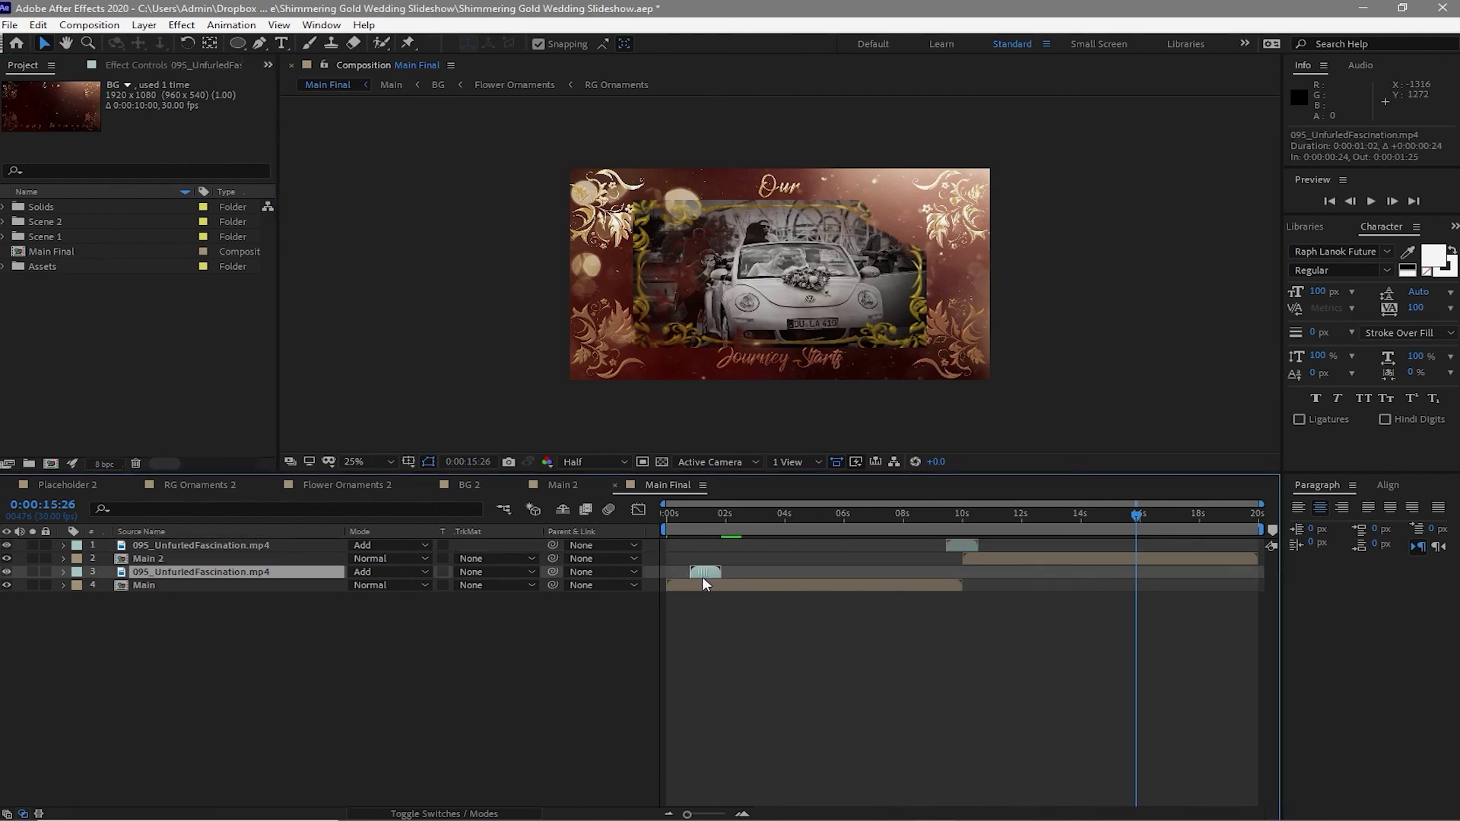
Flip the 095_UnfurledFascination.mp4 layer above Main horizontally and play back the complete Main Final slideshow.
{"action": "left_click", "coordinate": [142, 25]}
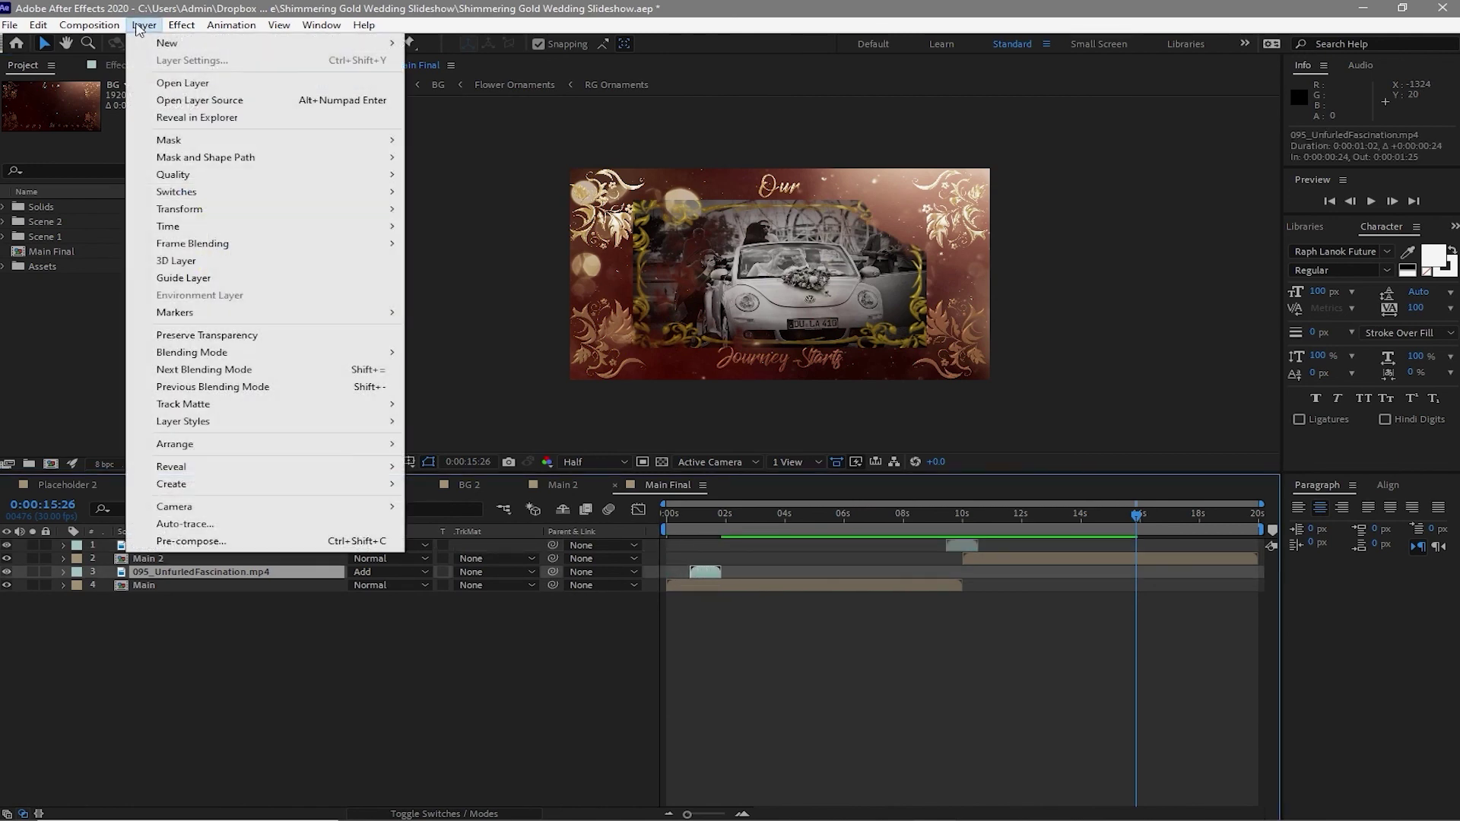
{"action": "mouse_move", "coordinate": [389, 219]}
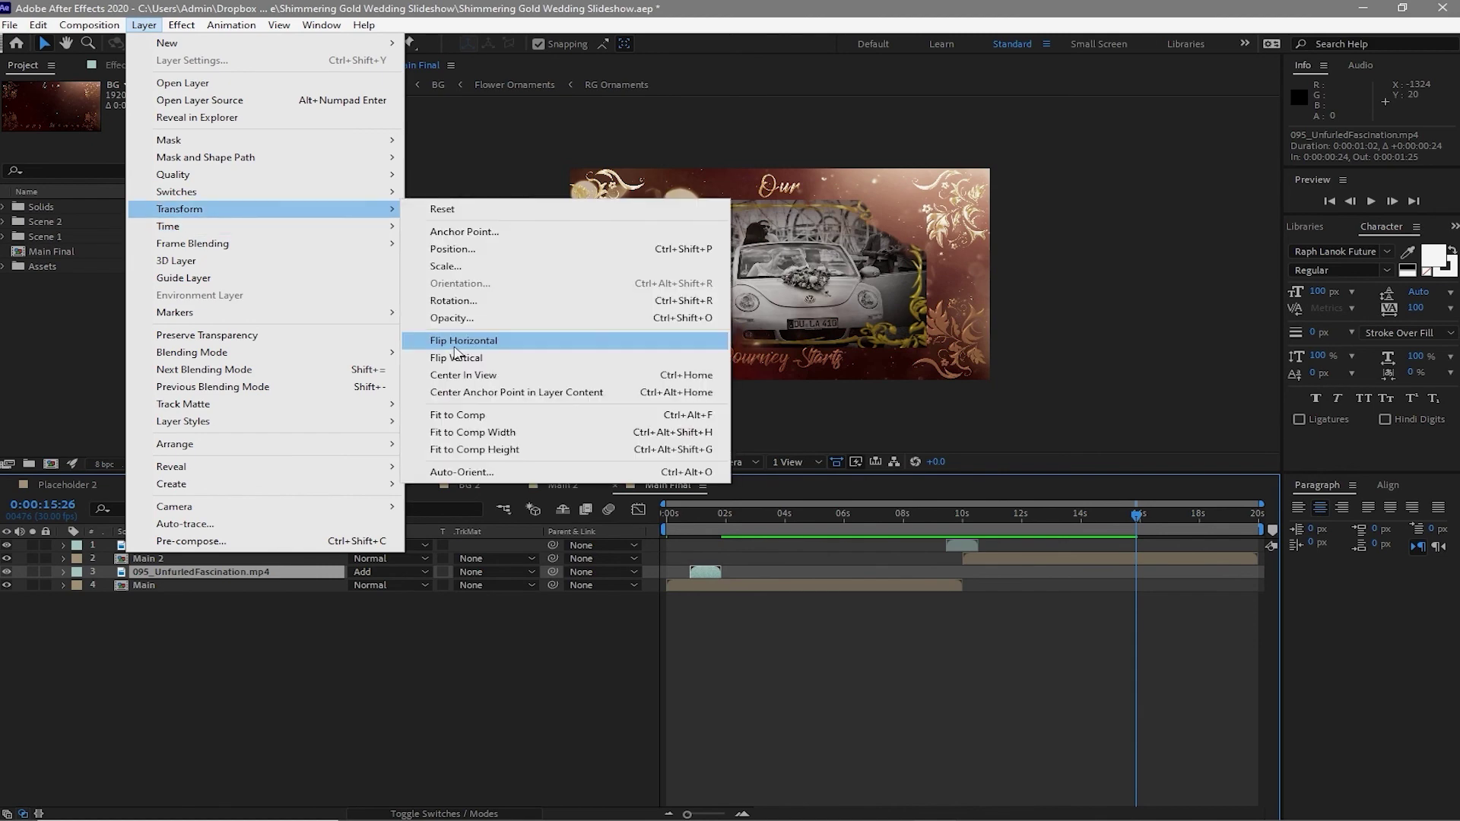
{"action": "left_click", "coordinate": [457, 341]}
{"action": "left_click", "coordinate": [1370, 201]}
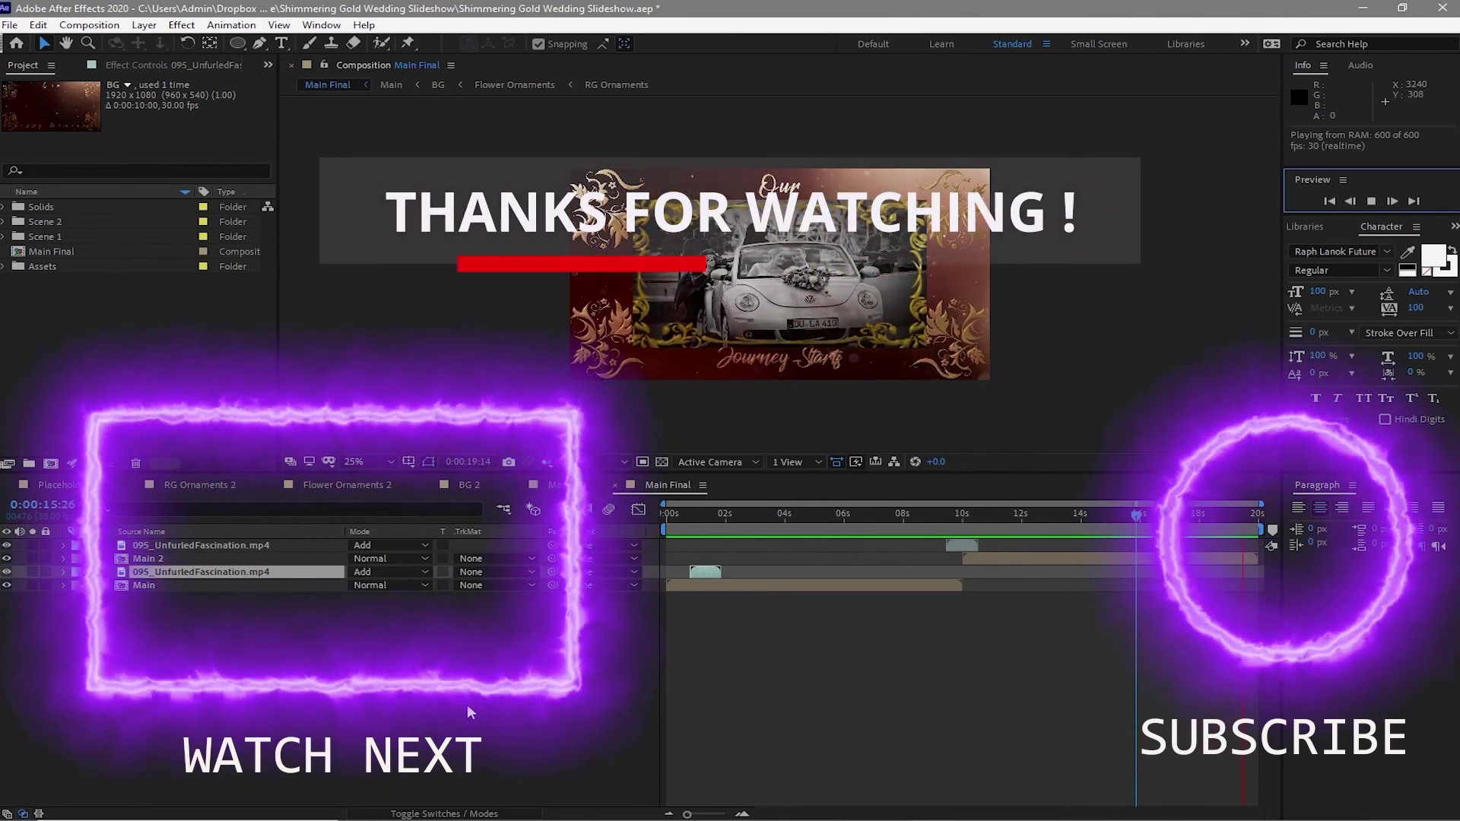
{"action": "key", "text": "space"}
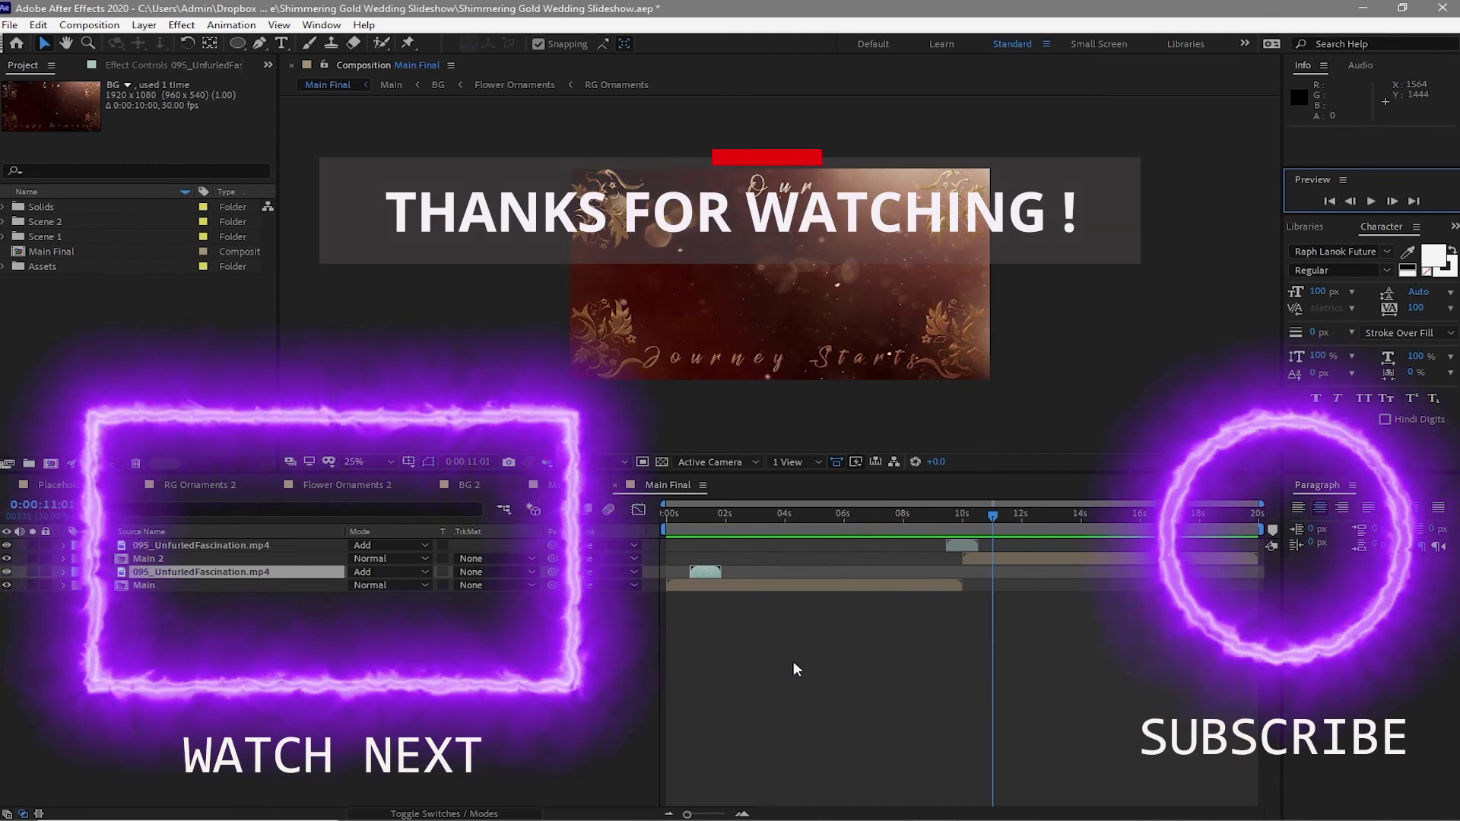